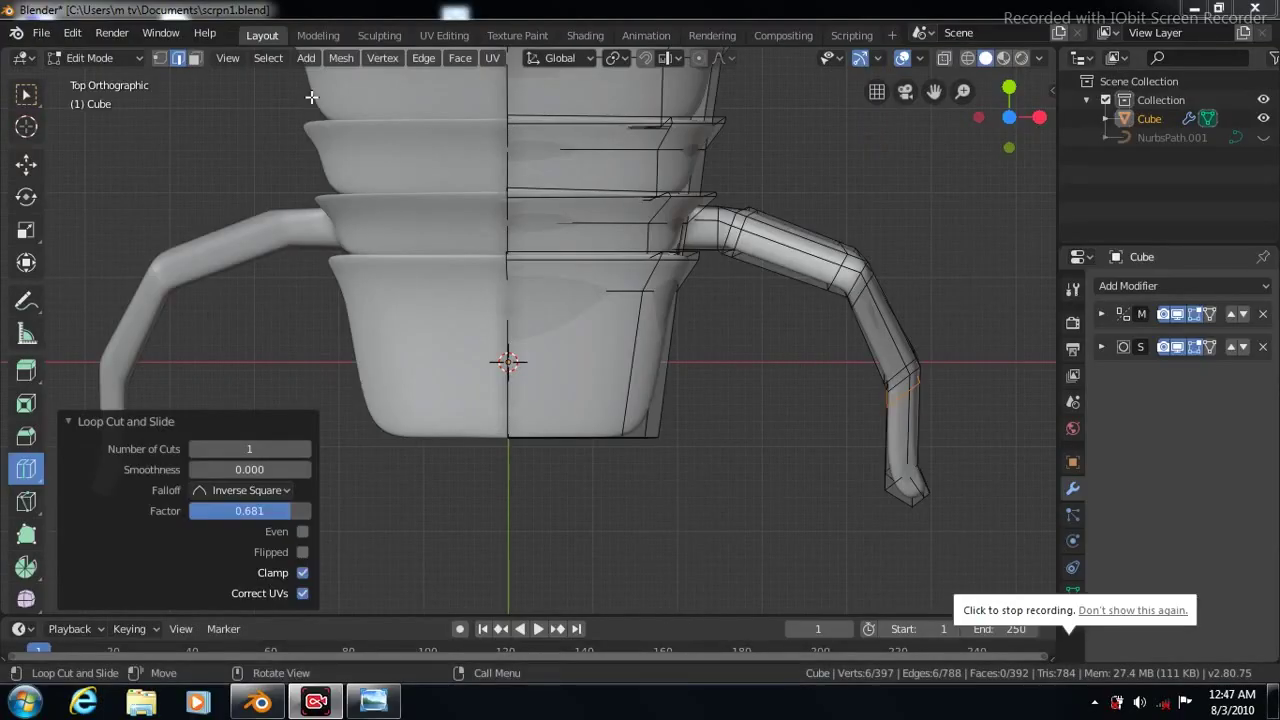
Cut an extra edge loop near the leg tip and slide it into place
left_click_drag(902, 428, 911, 462)
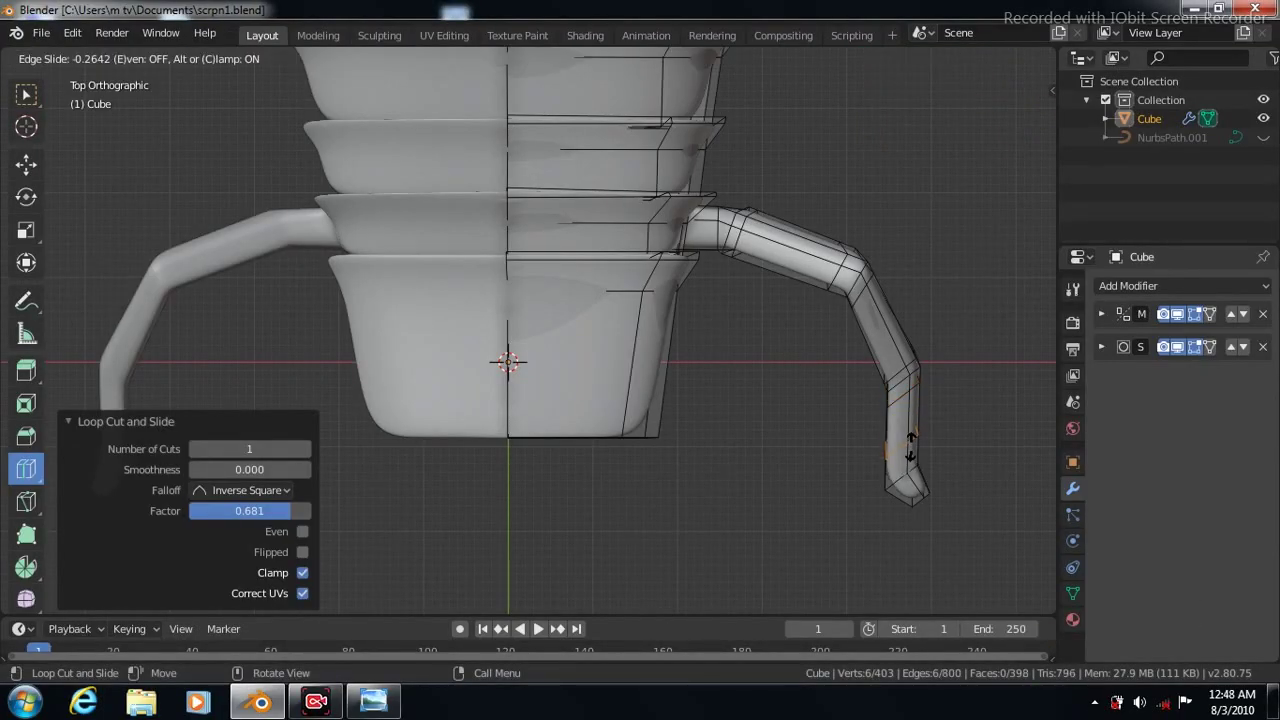
left_click(911, 455)
Check the smoothed model from the right, then cut an edge loop near the leg's end
key("Tab")
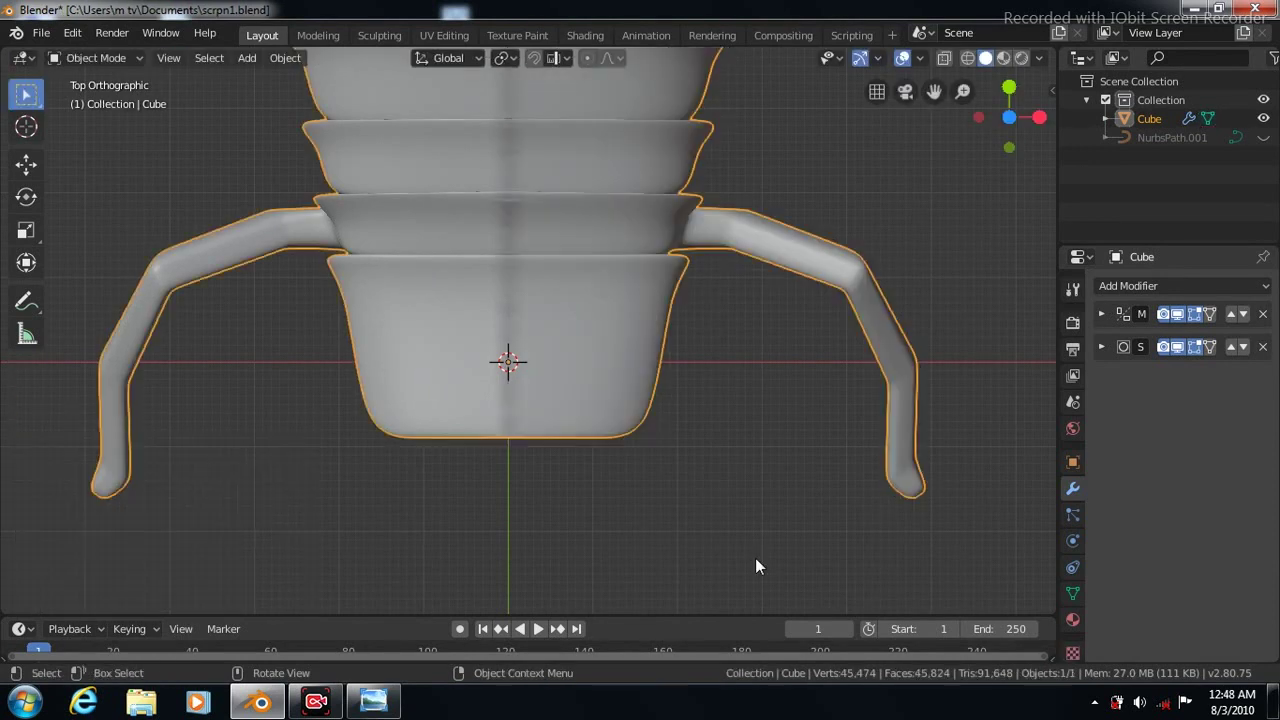
key("KP_3")
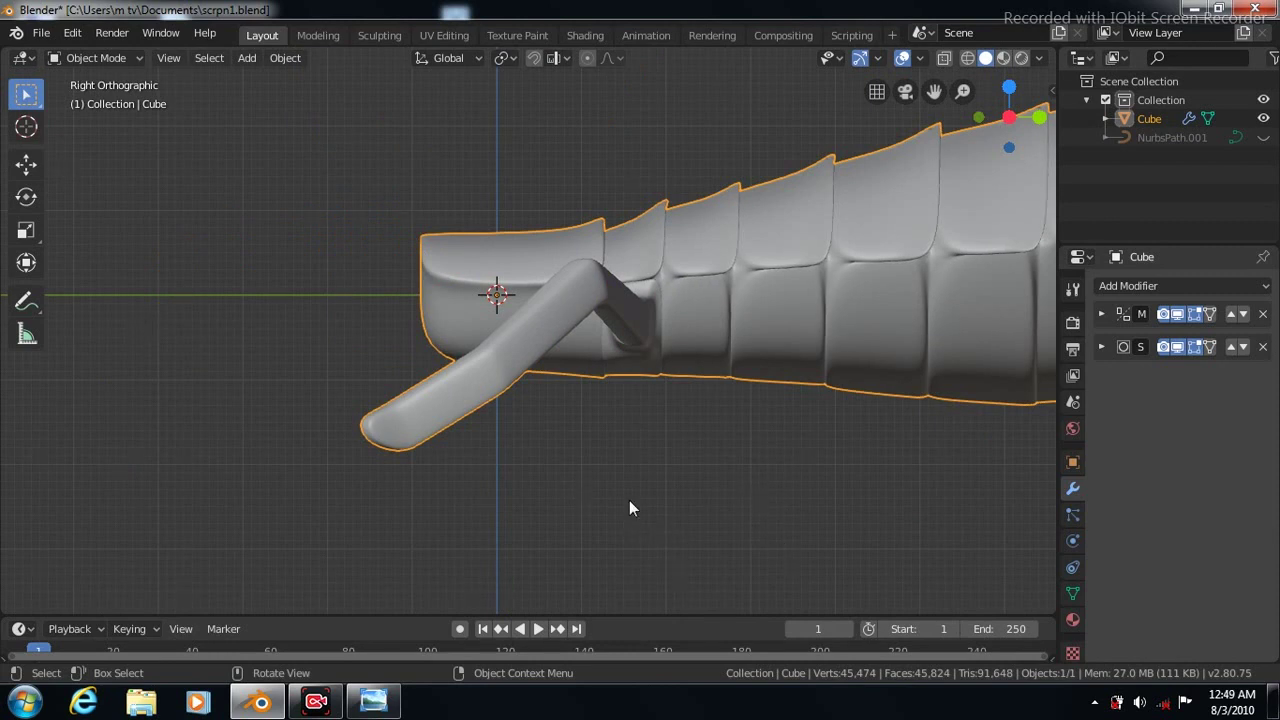
key("Tab")
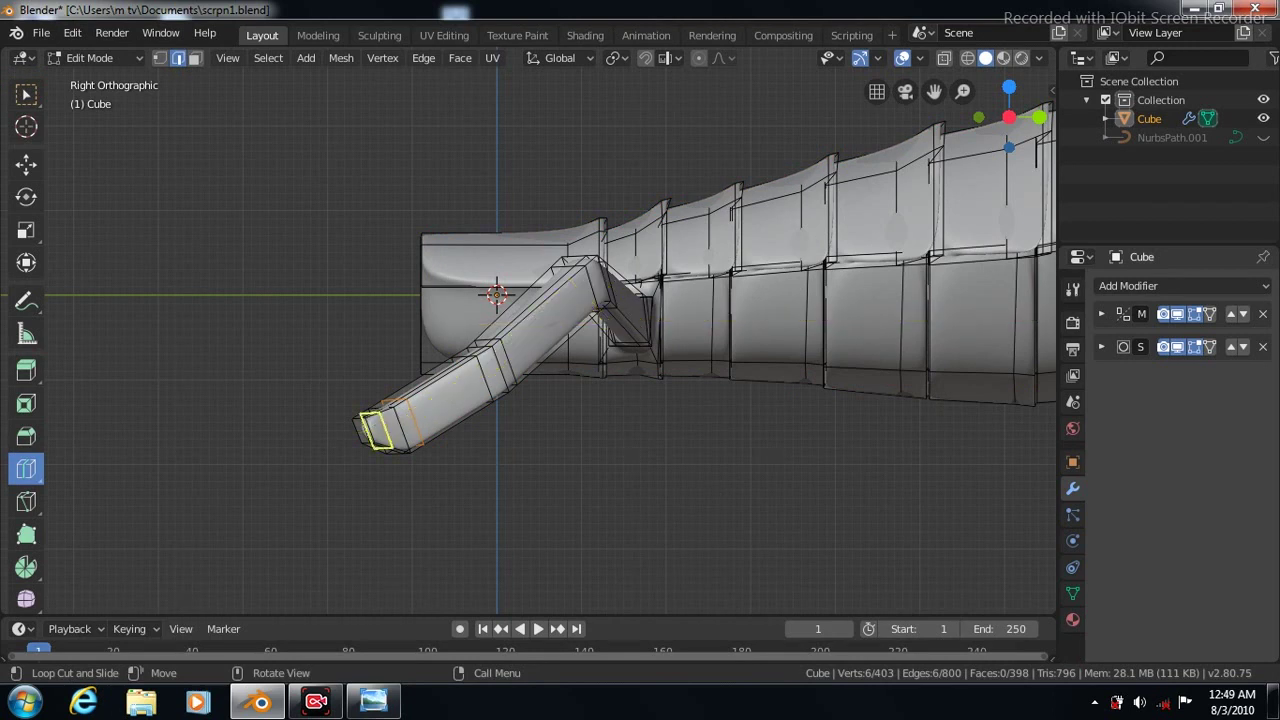
left_click_drag(374, 426, 551, 423)
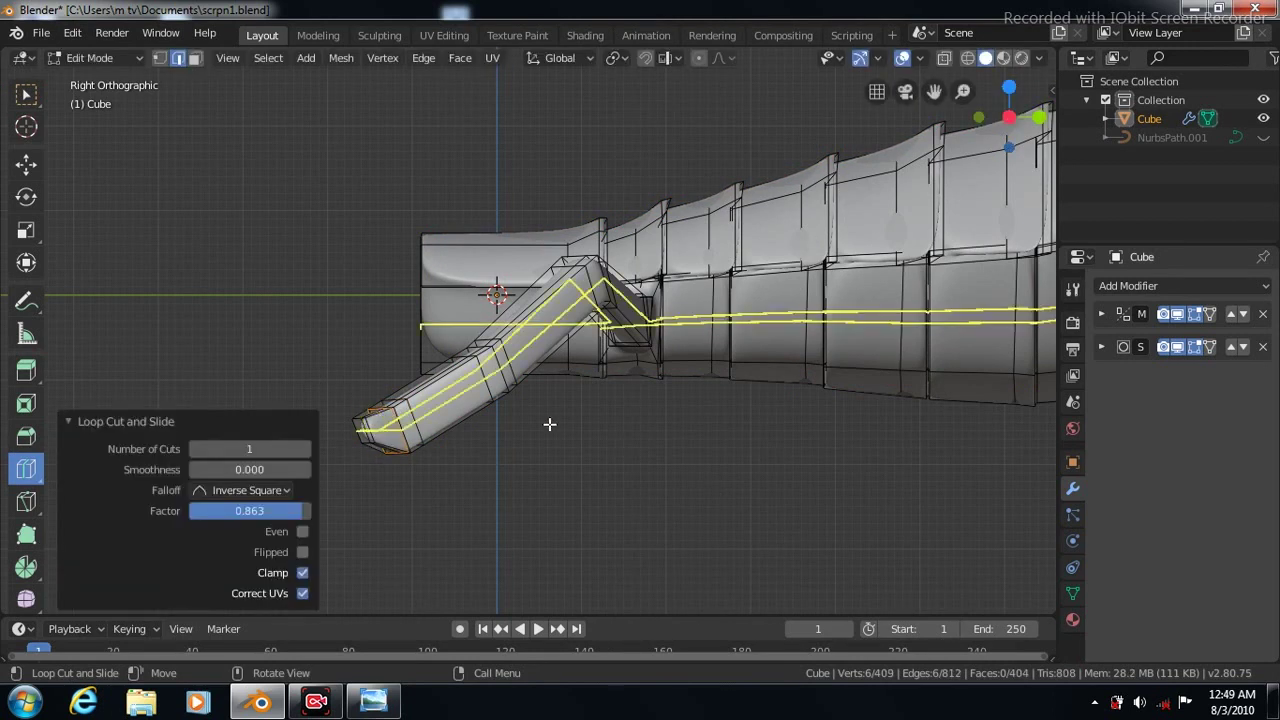
key("KP_7")
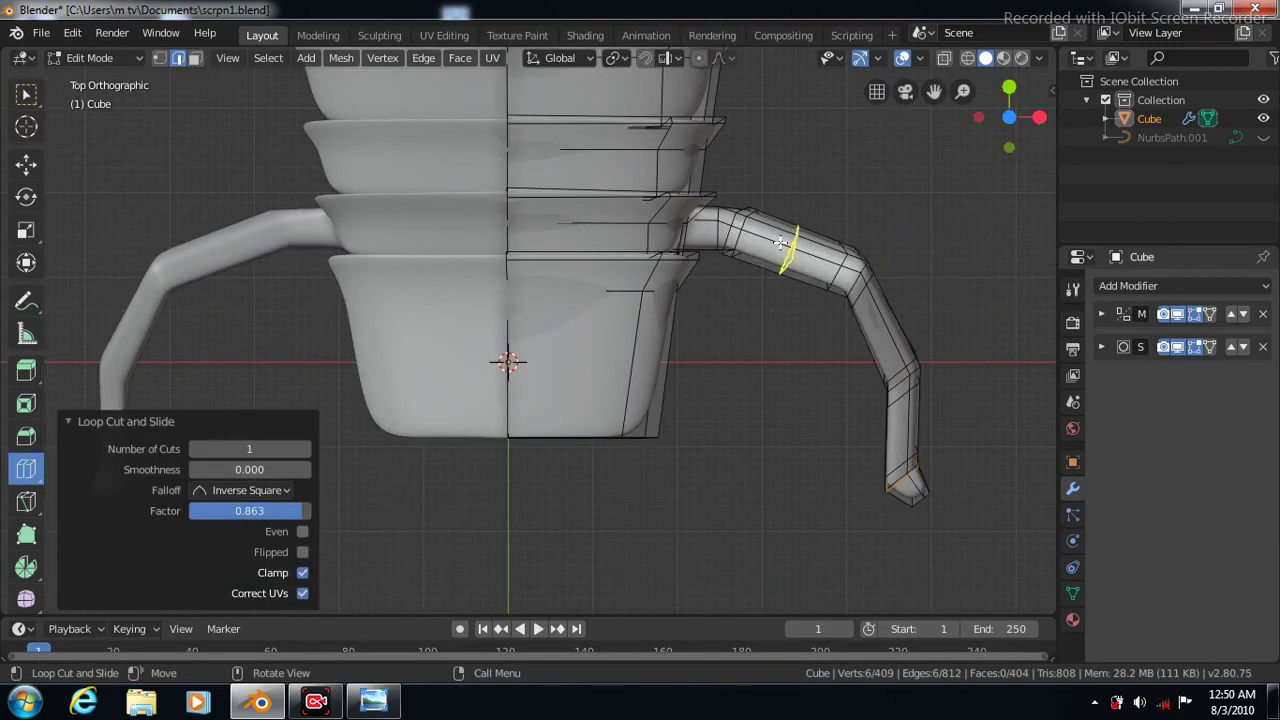
Add an edge loop near the leg's base and scale it into a swollen joint
left_click_drag(789, 250, 750, 232)
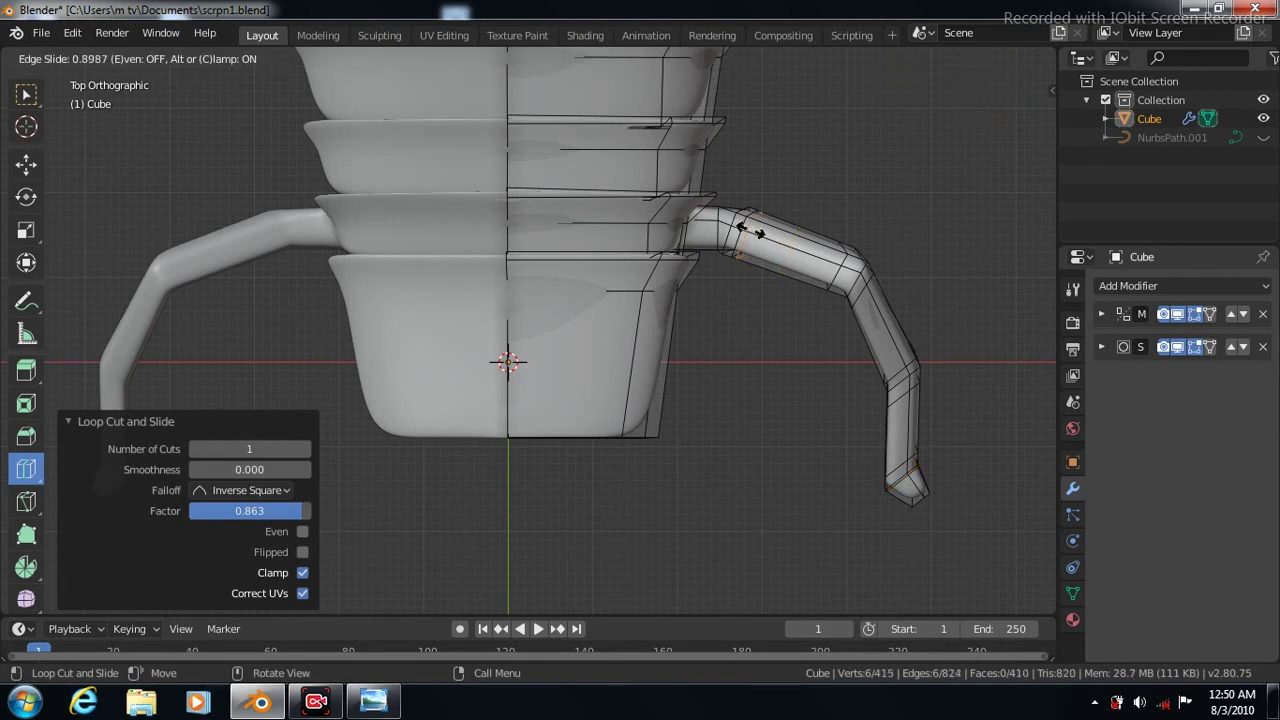
left_click(26, 230)
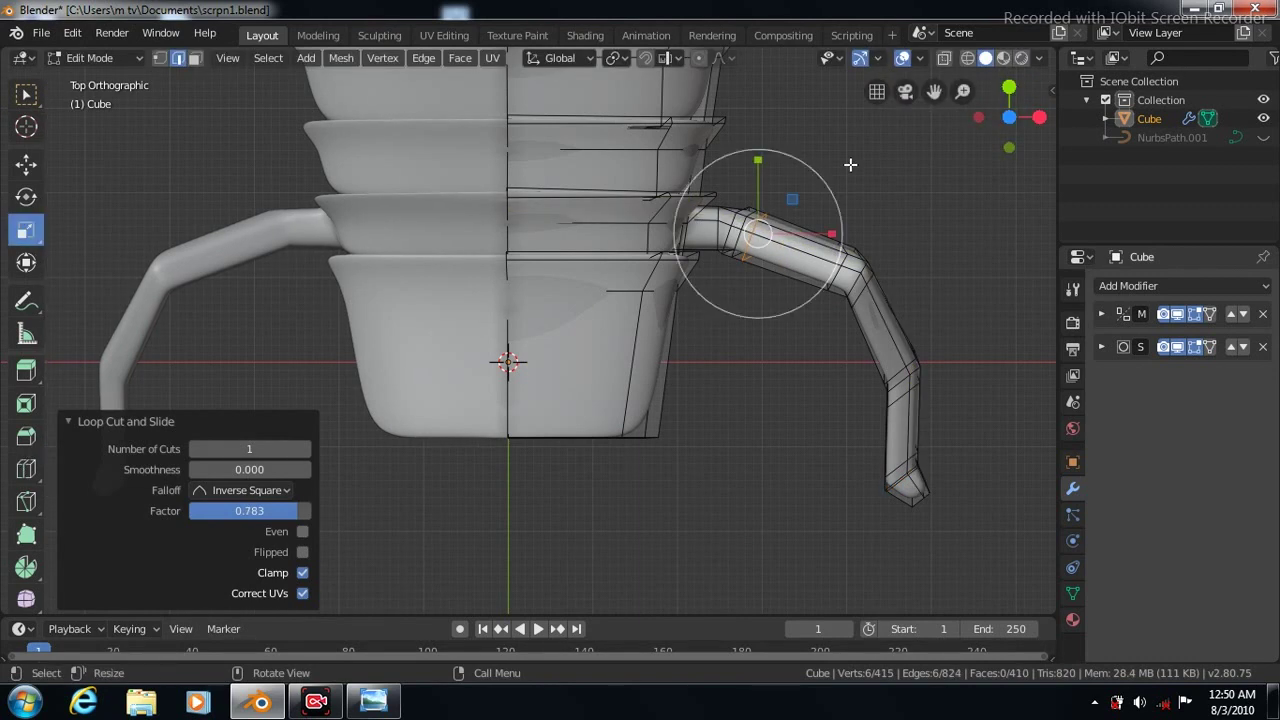
key("s")
left_click(936, 108)
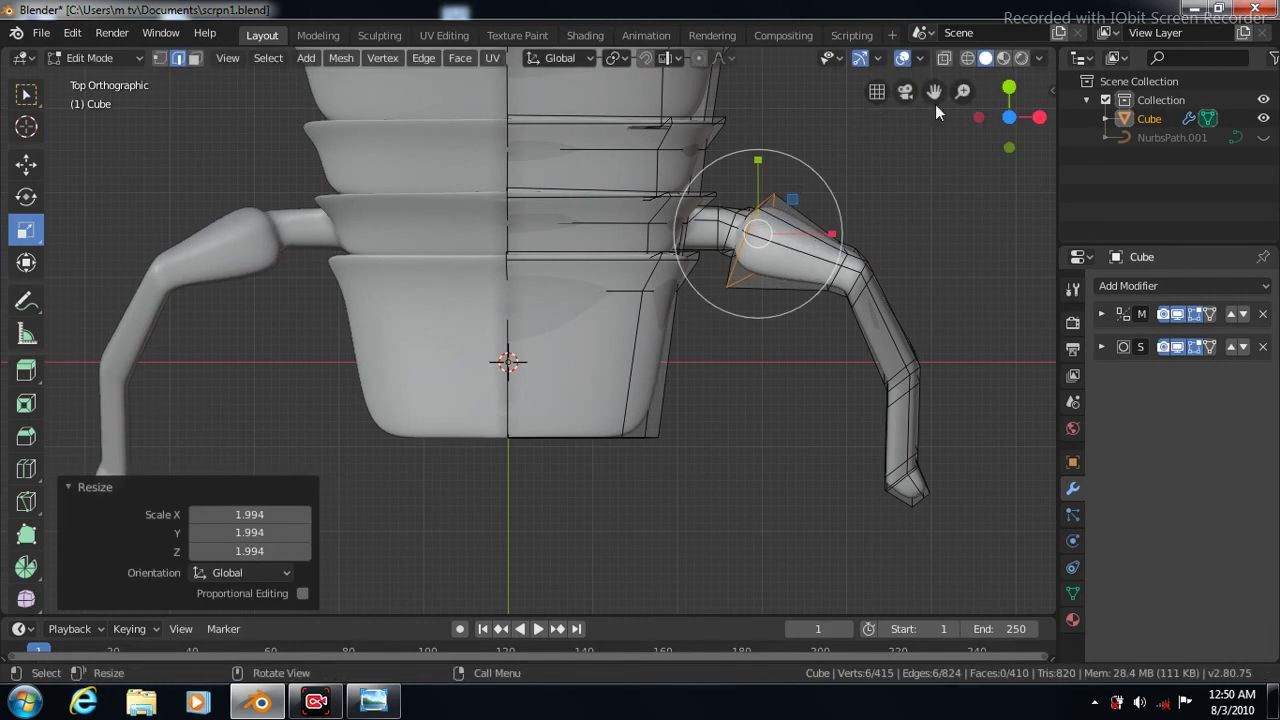
key("s")
left_click(885, 134)
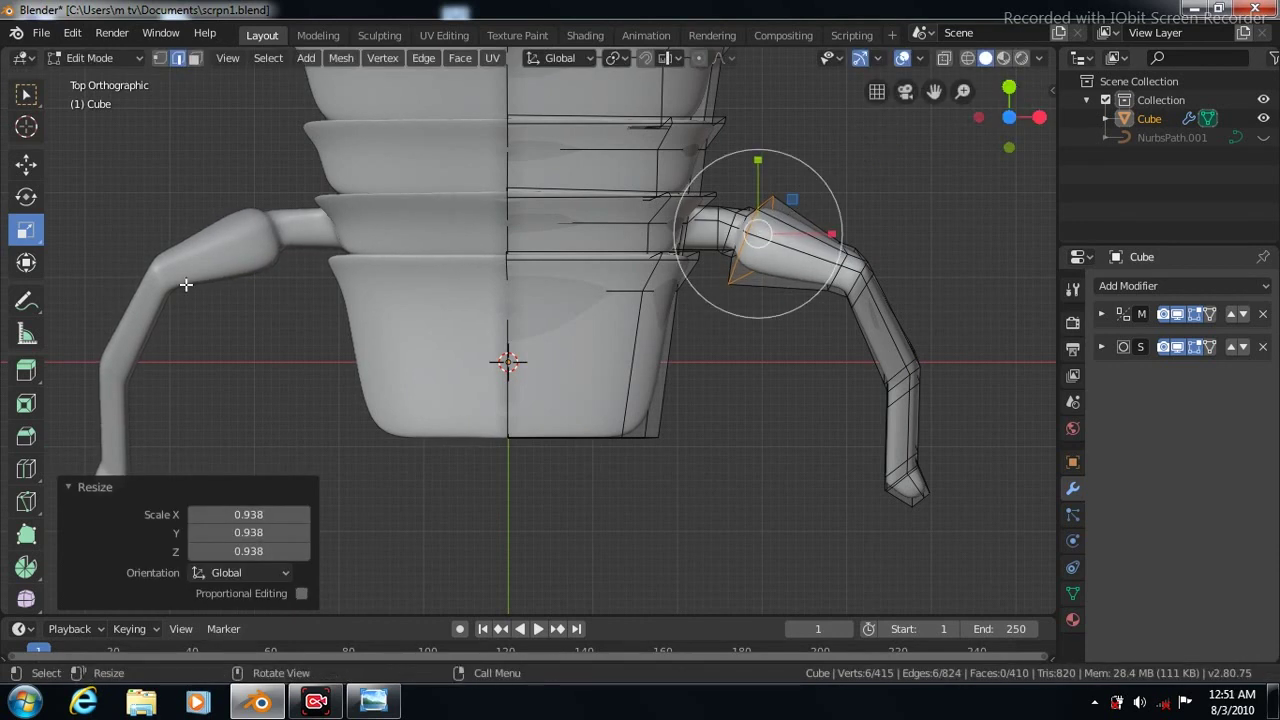
Add another edge loop partway down the leg
left_click(27, 472)
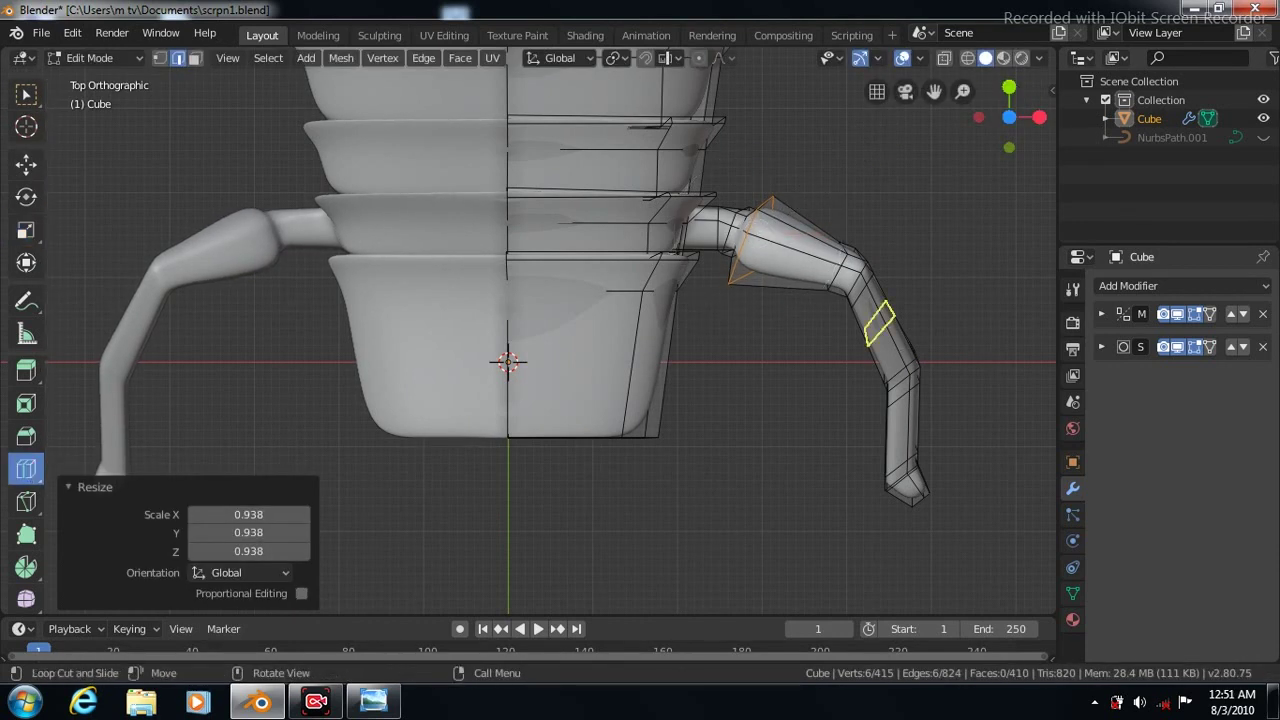
left_click_drag(879, 322, 884, 316)
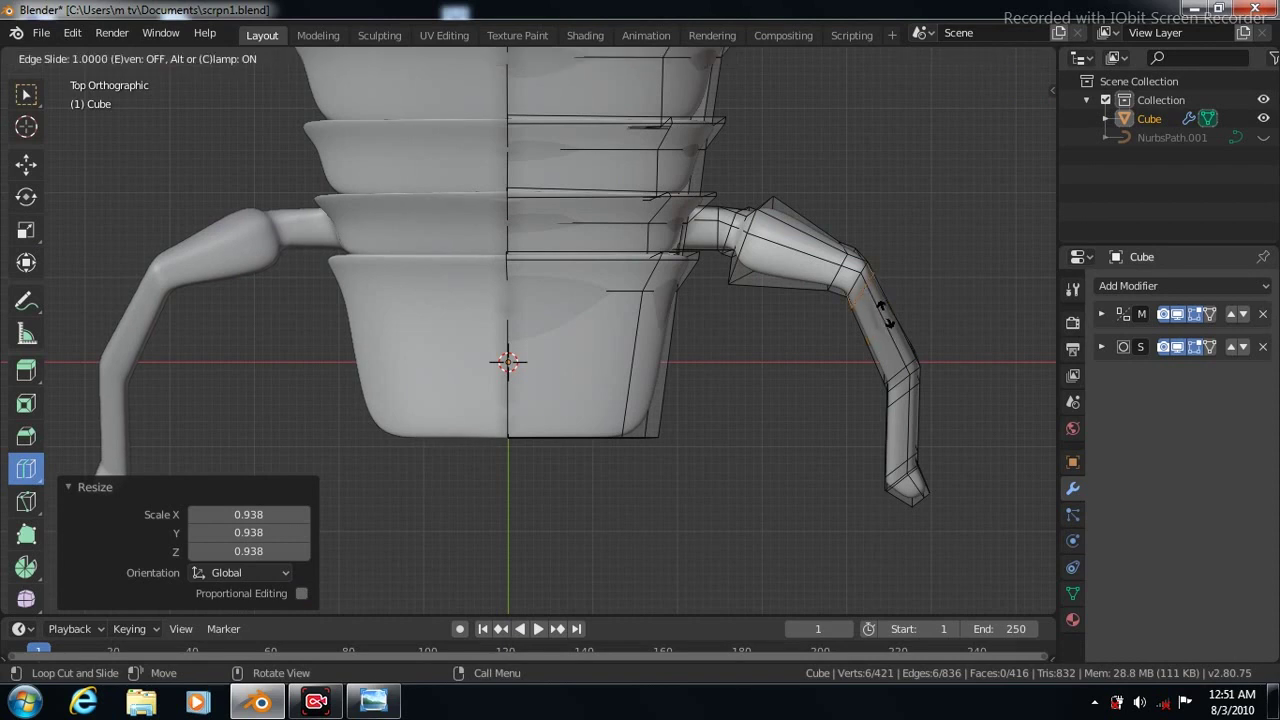
left_click(893, 327)
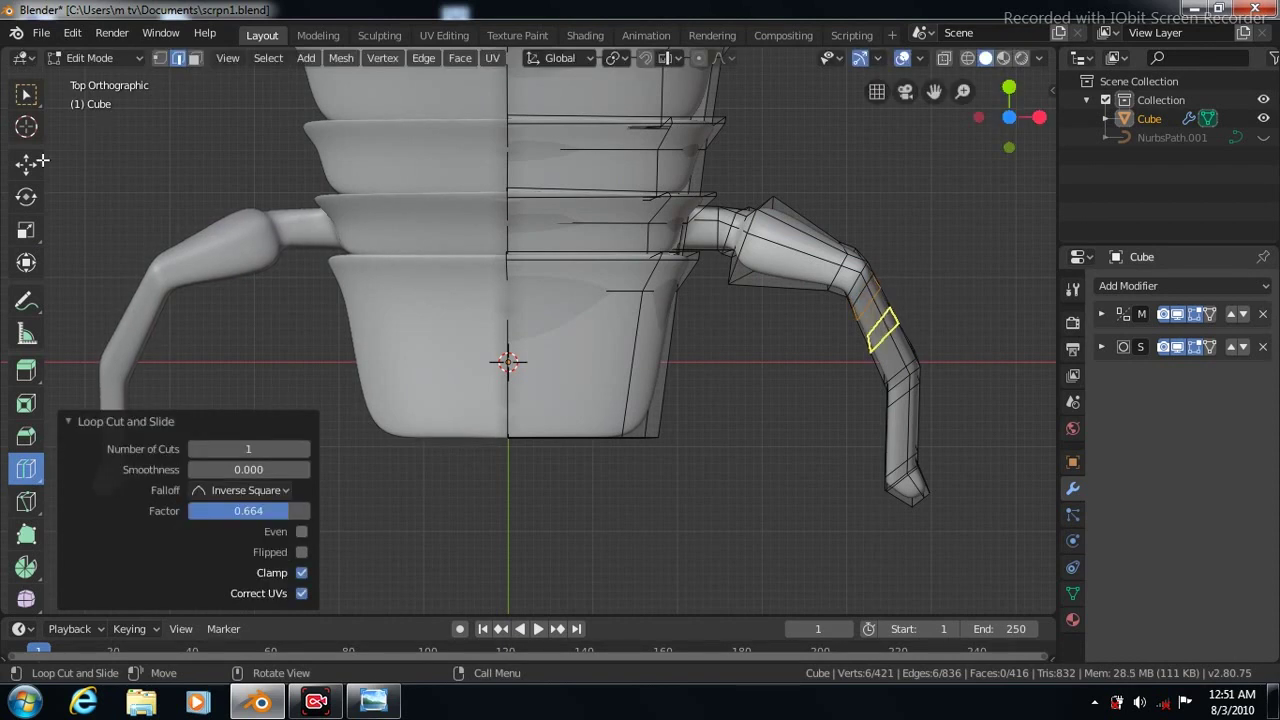
left_click(26, 230)
Widen the mid-leg loop, then add a lower-leg loop scaled up to 1.219
left_click_drag(916, 228, 987, 134)
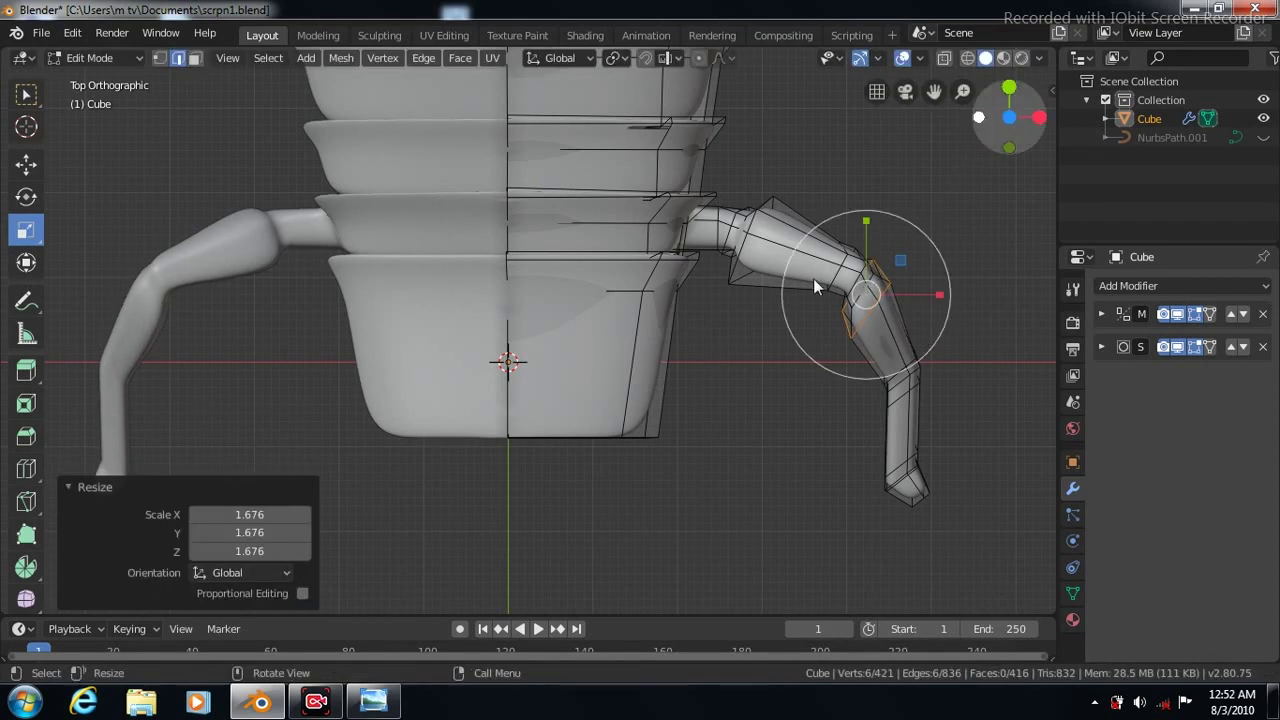
left_click(26, 468)
left_click_drag(902, 420, 908, 403)
left_click(26, 230)
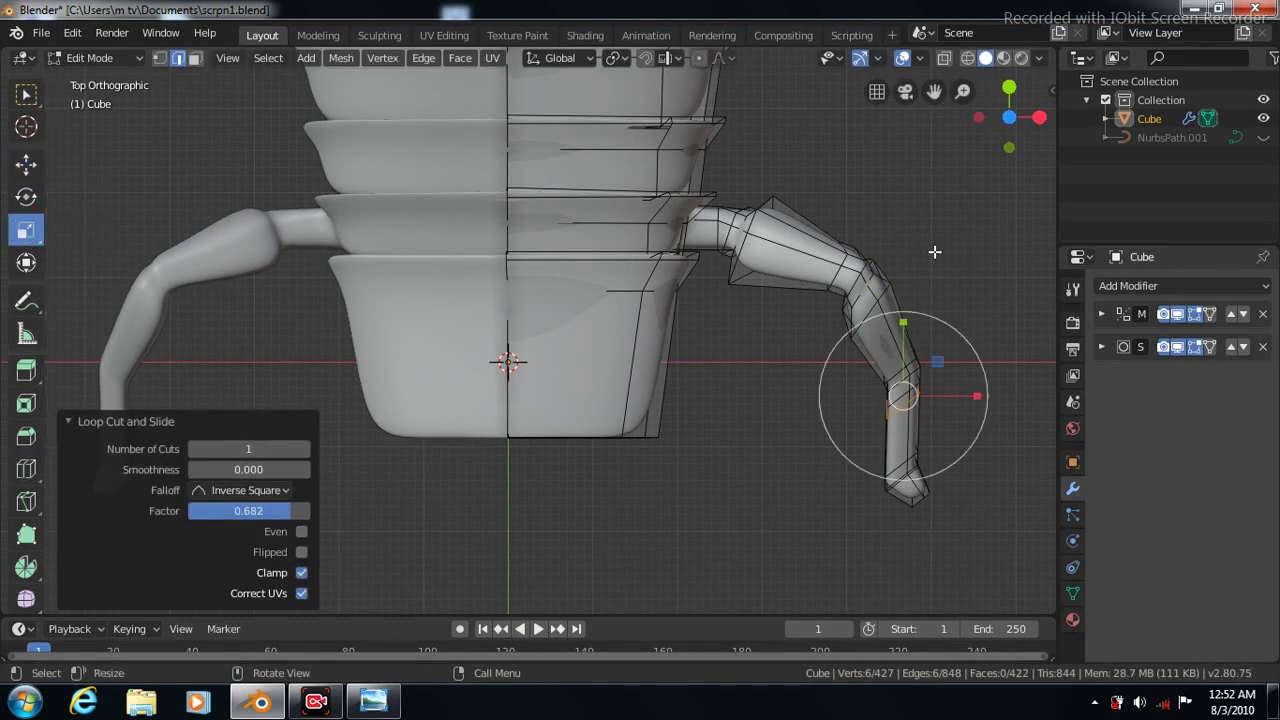
key("s")
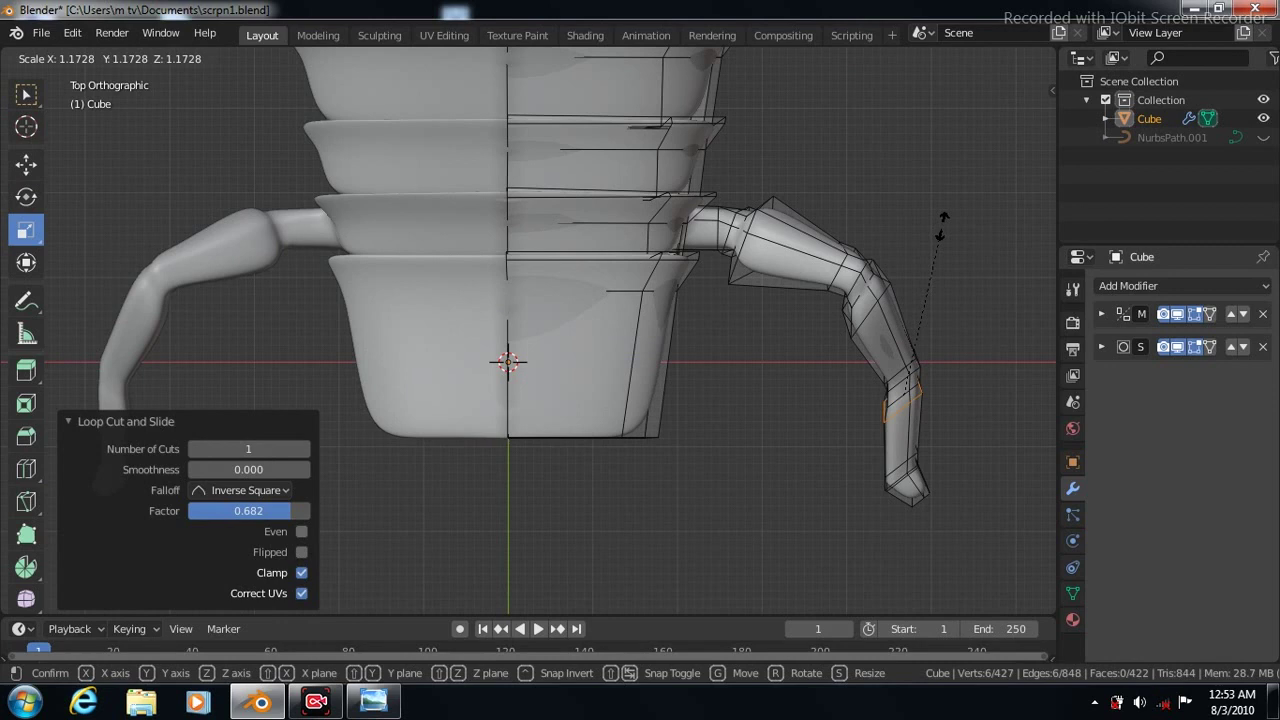
left_click(942, 218)
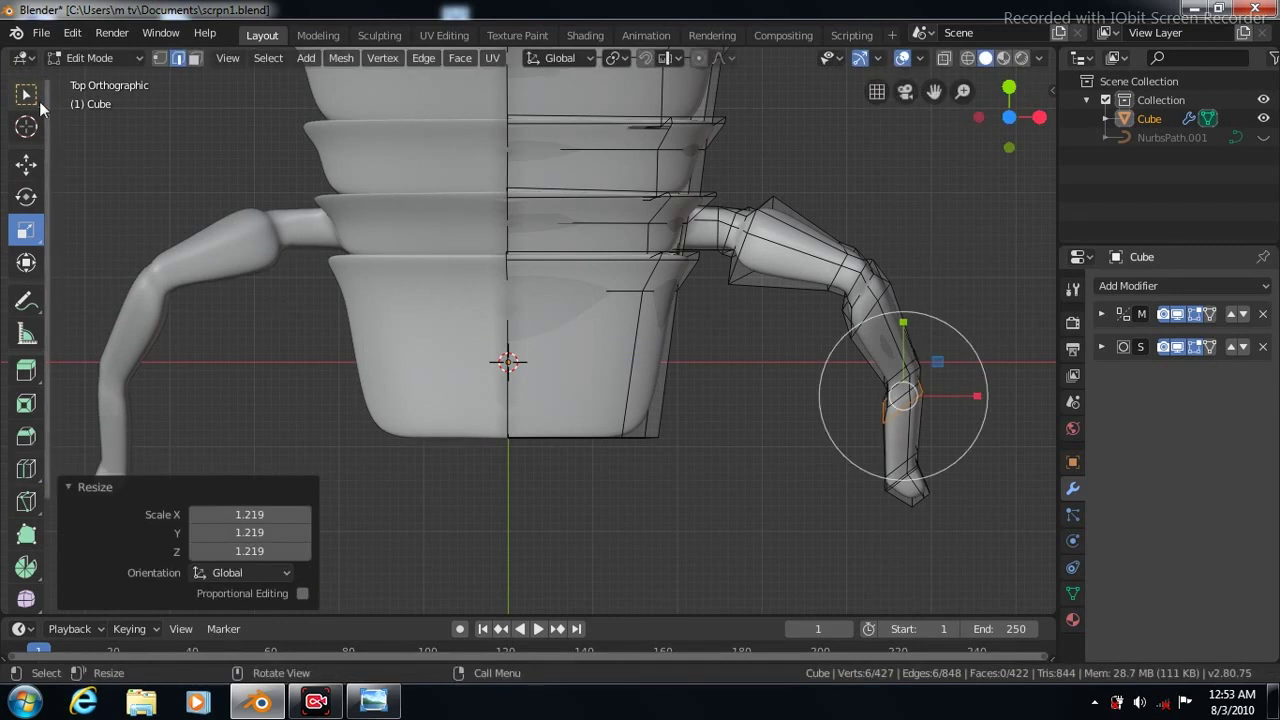
Box-select vertices through the mesh with X-ray on, then turn X-ray off
left_click(39, 101)
key("alt+z")
left_click_drag(864, 438, 906, 490)
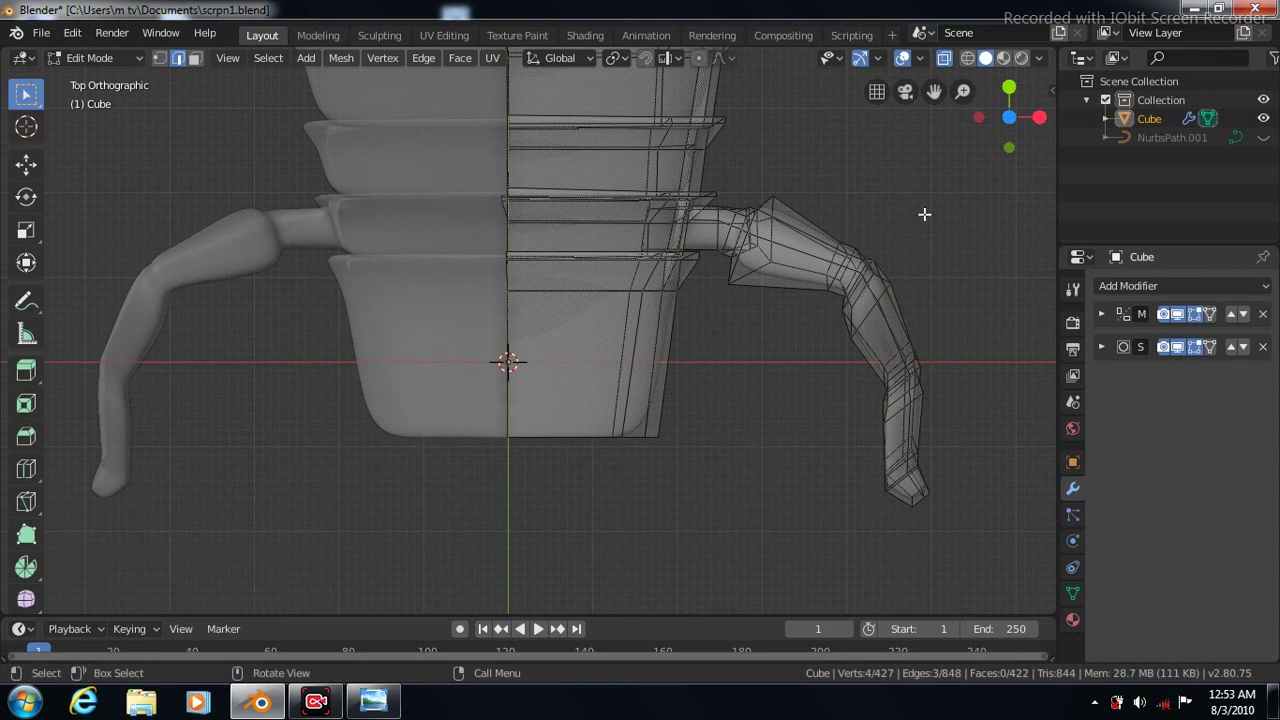
left_click(944, 57)
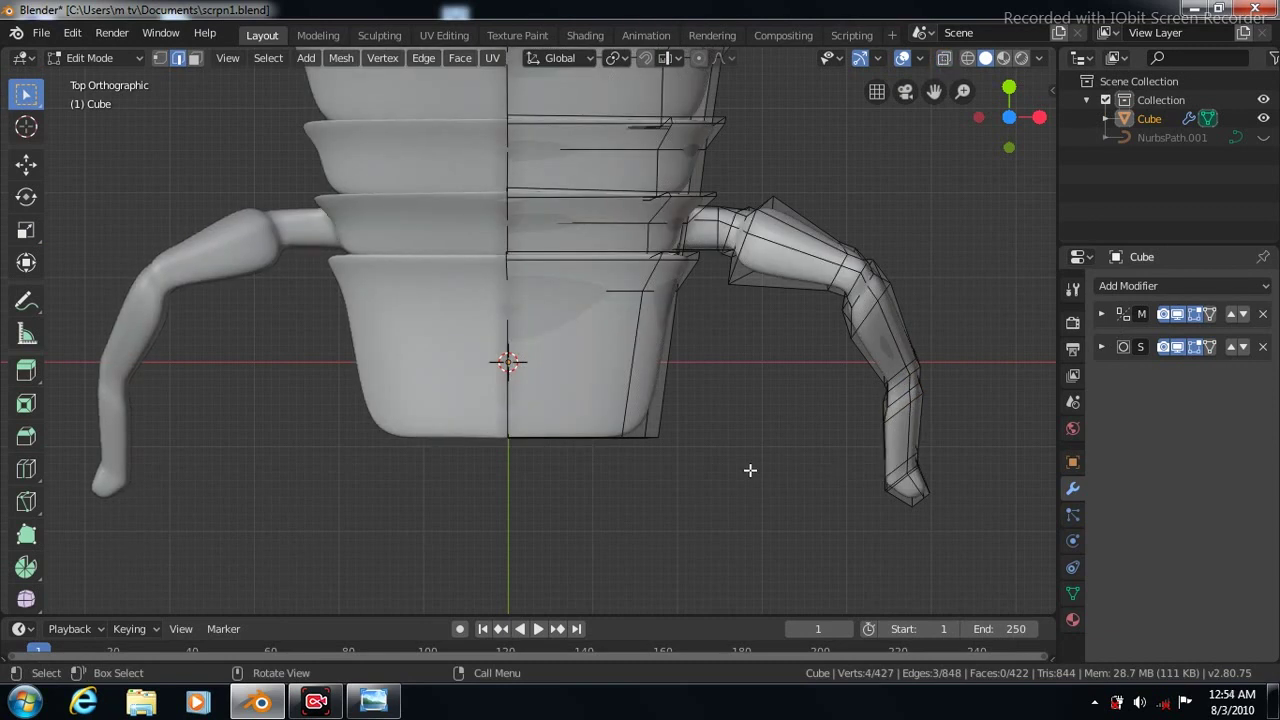
key("KP_1")
Add a loop at the leg root, scale it 1.721 and shift it -0.0775 m along X
left_click(26, 469)
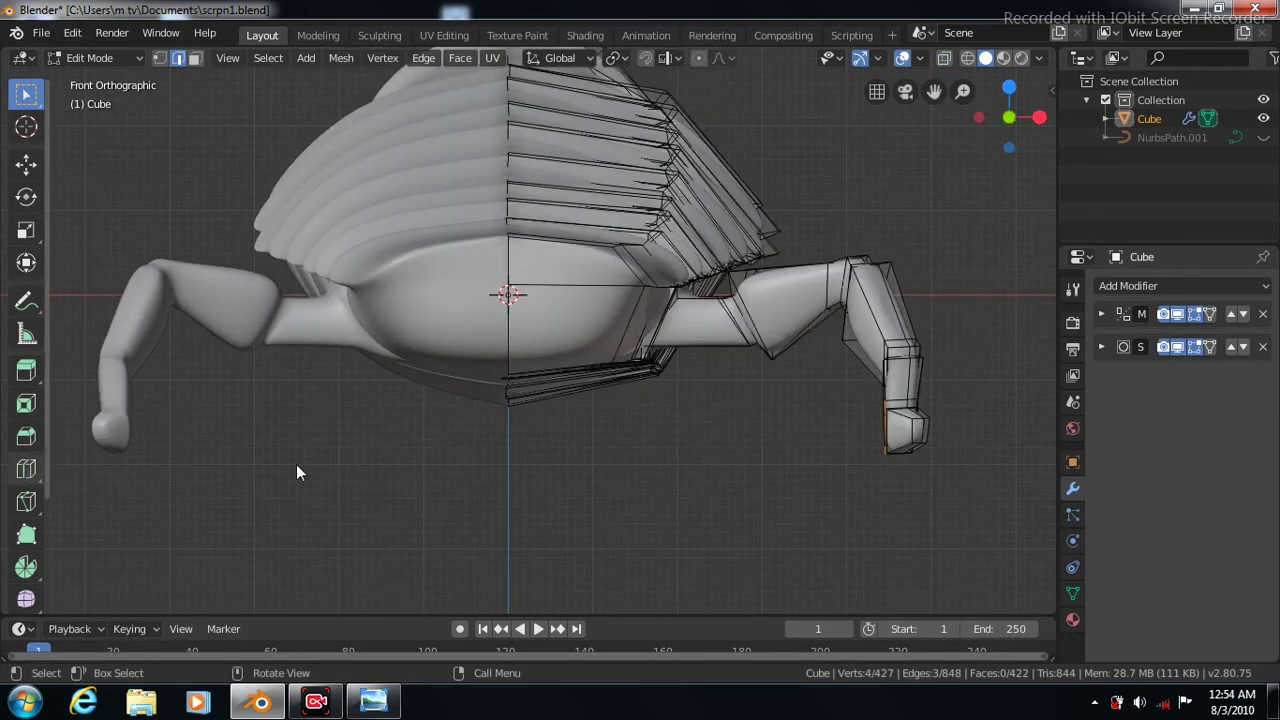
left_click(704, 310)
left_click(38, 232)
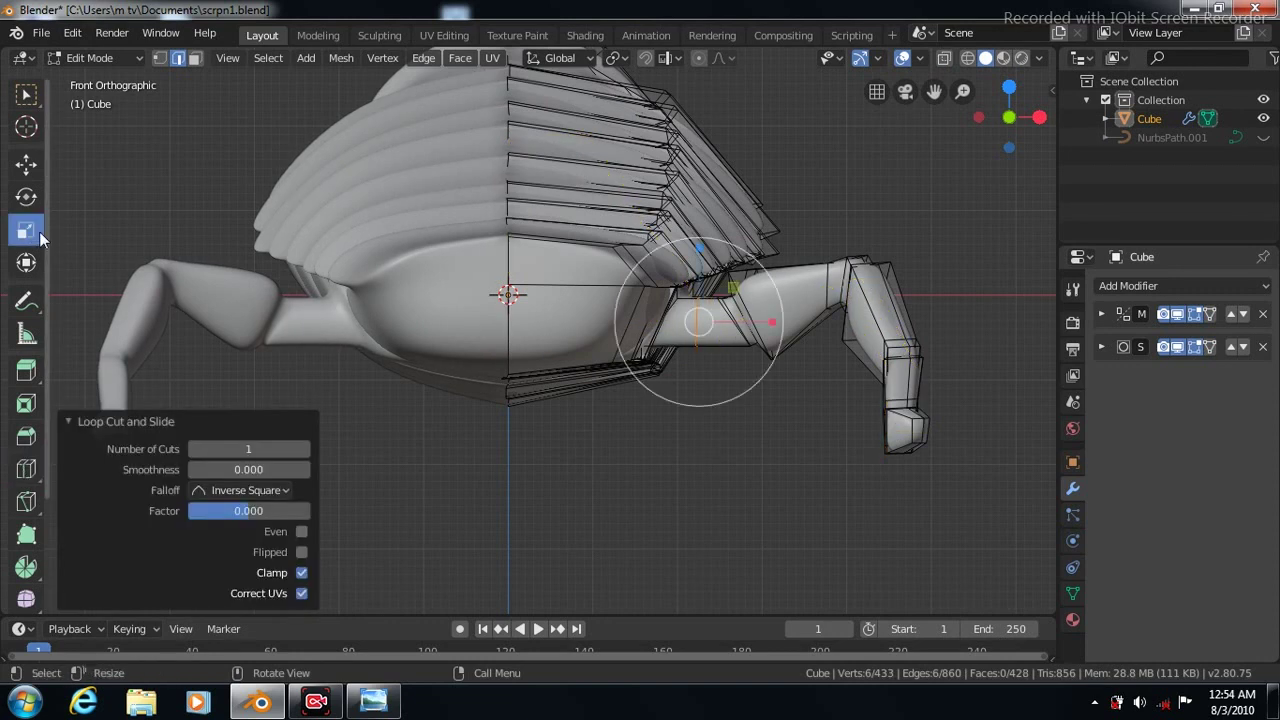
left_click_drag(702, 400, 731, 537)
left_click(733, 535)
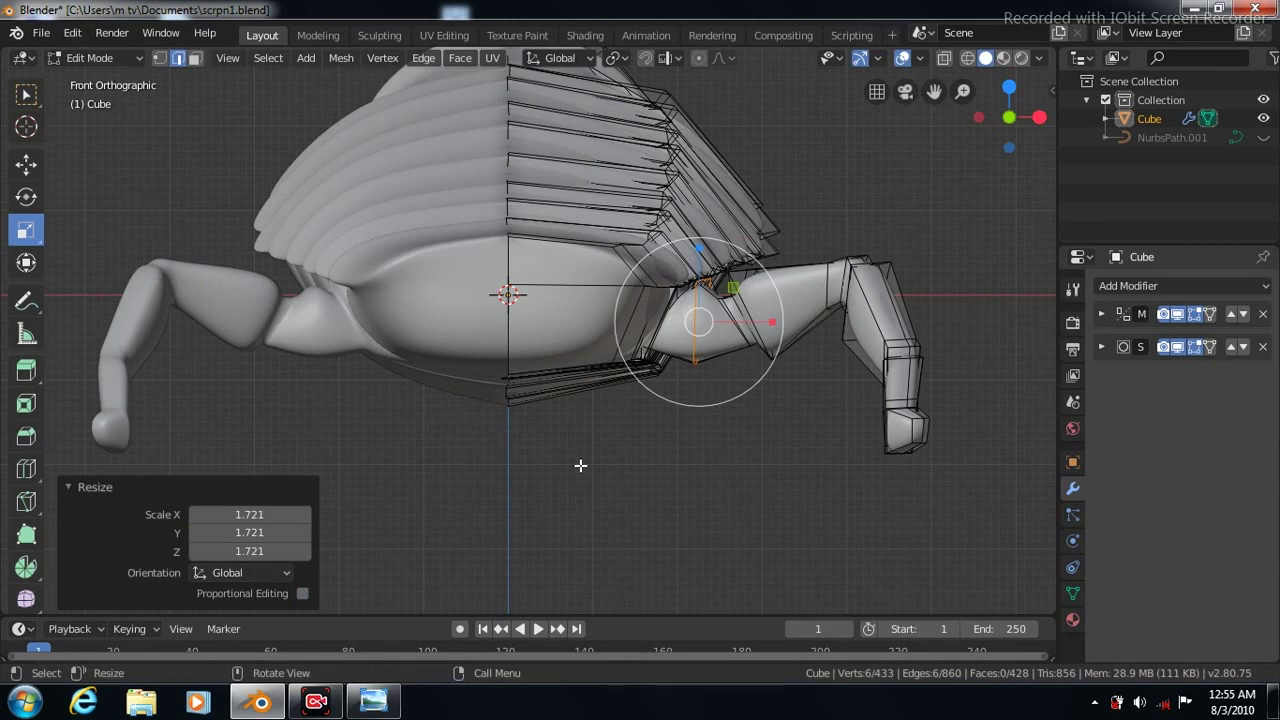
left_click(26, 163)
left_click_drag(783, 319, 755, 322)
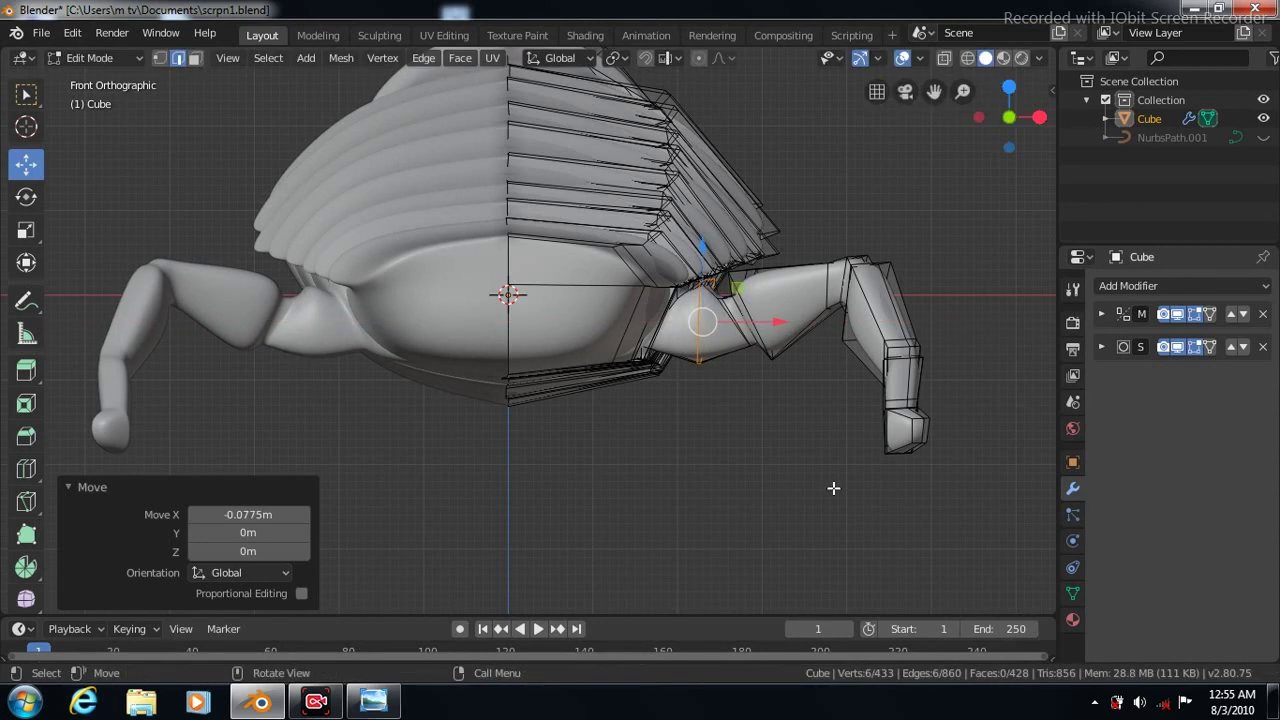
key("KP_3")
Leave Edit Mode and orbit around the smoothed scorpion to inspect its legs
key("Tab")
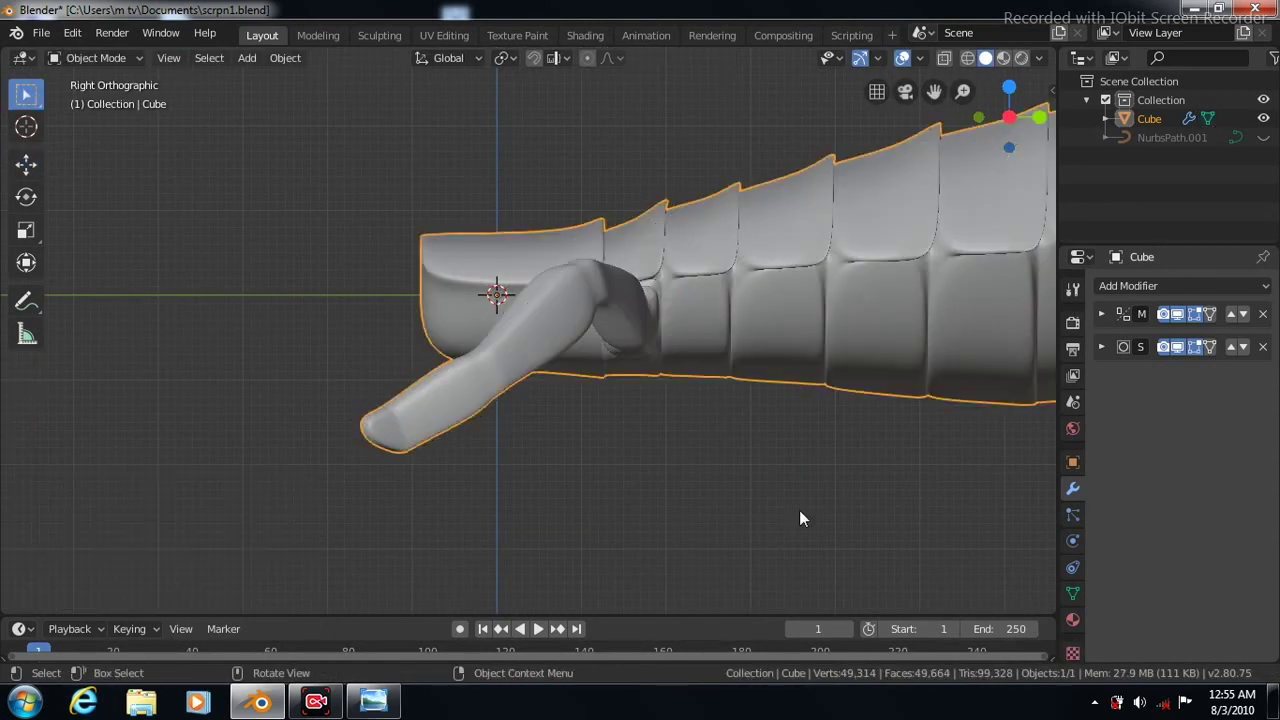
scroll(799, 510, "down", 3)
scroll(799, 510, "down", 2)
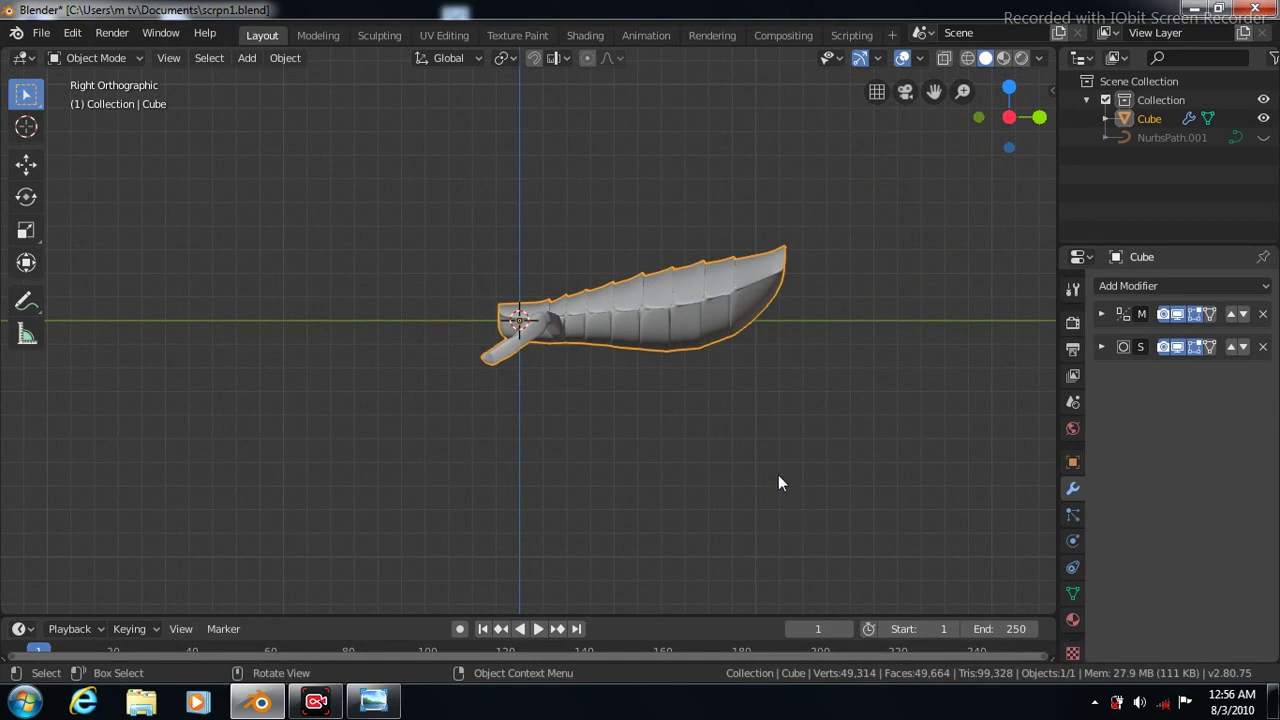
scroll(778, 474, "up", 5)
scroll(778, 474, "up", 1)
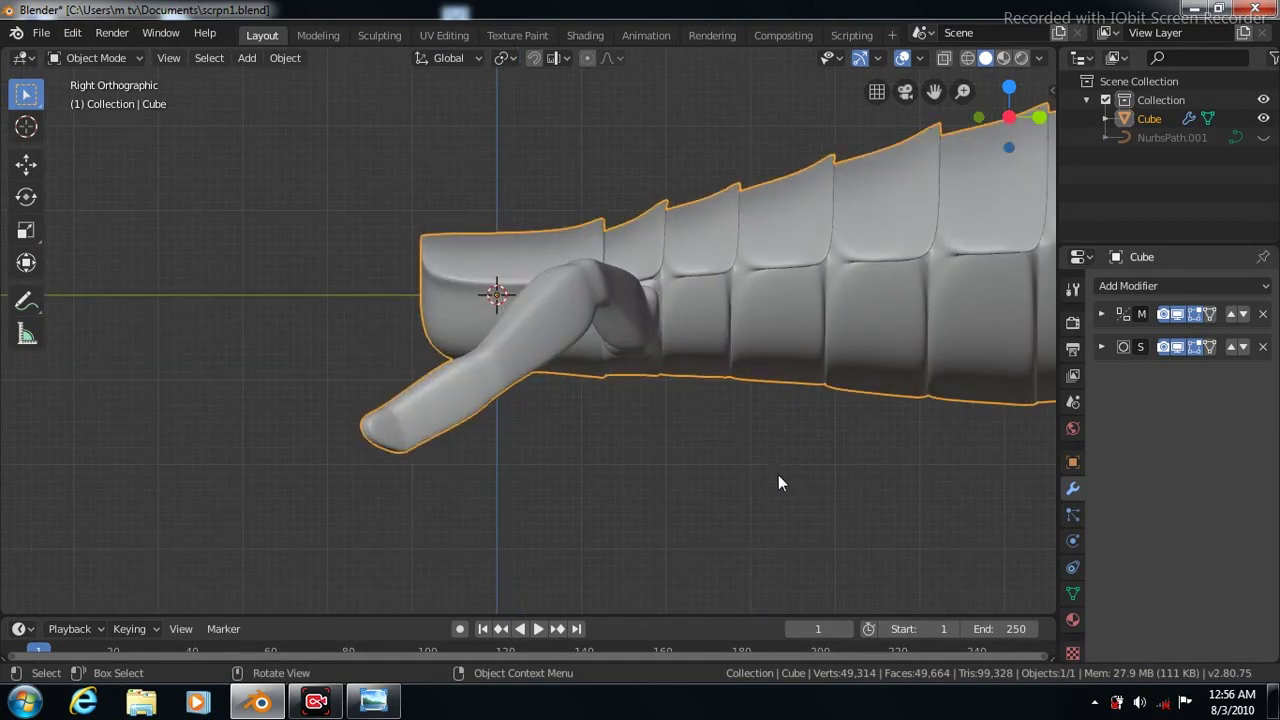
key("KP_7")
key("KP_3")
key("KP_8")
key("KP_4")
key("KP_4")
key("KP_4")
key("KP_4")
key("KP_4")
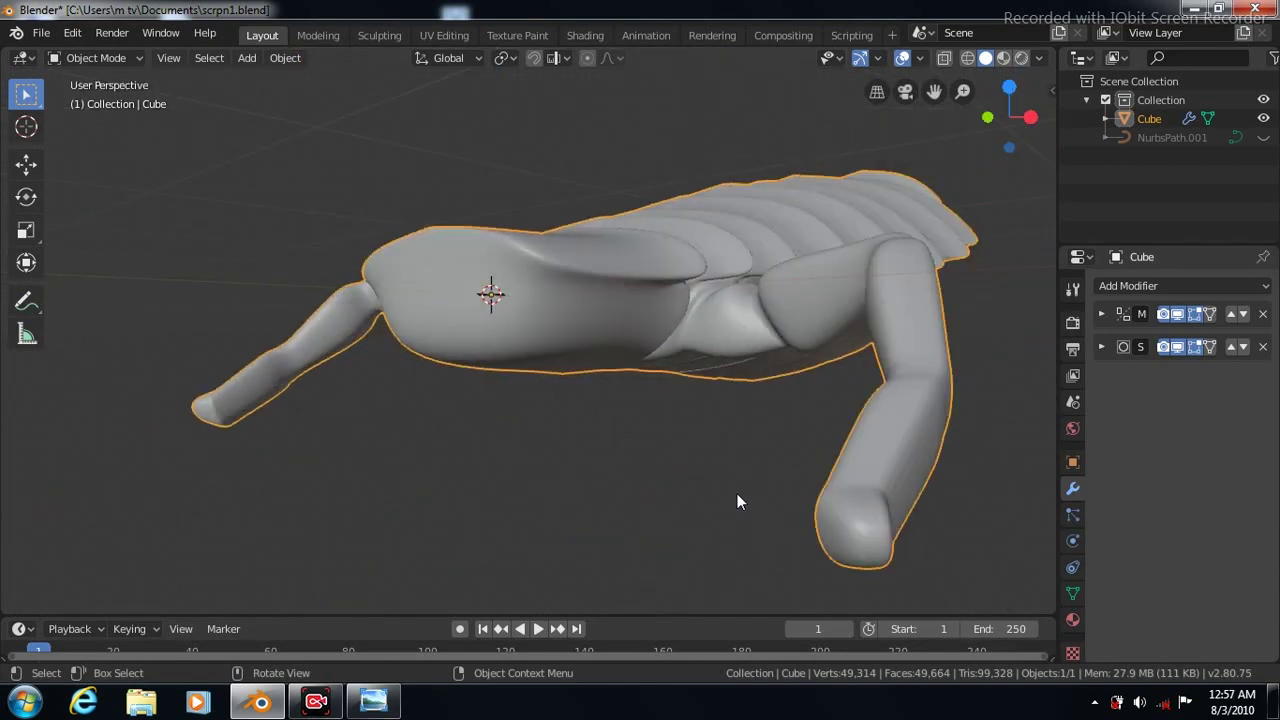
key("KP_4")
Return to the right-side view and re-enter Edit Mode on the scorpion mesh
key("KP_3")
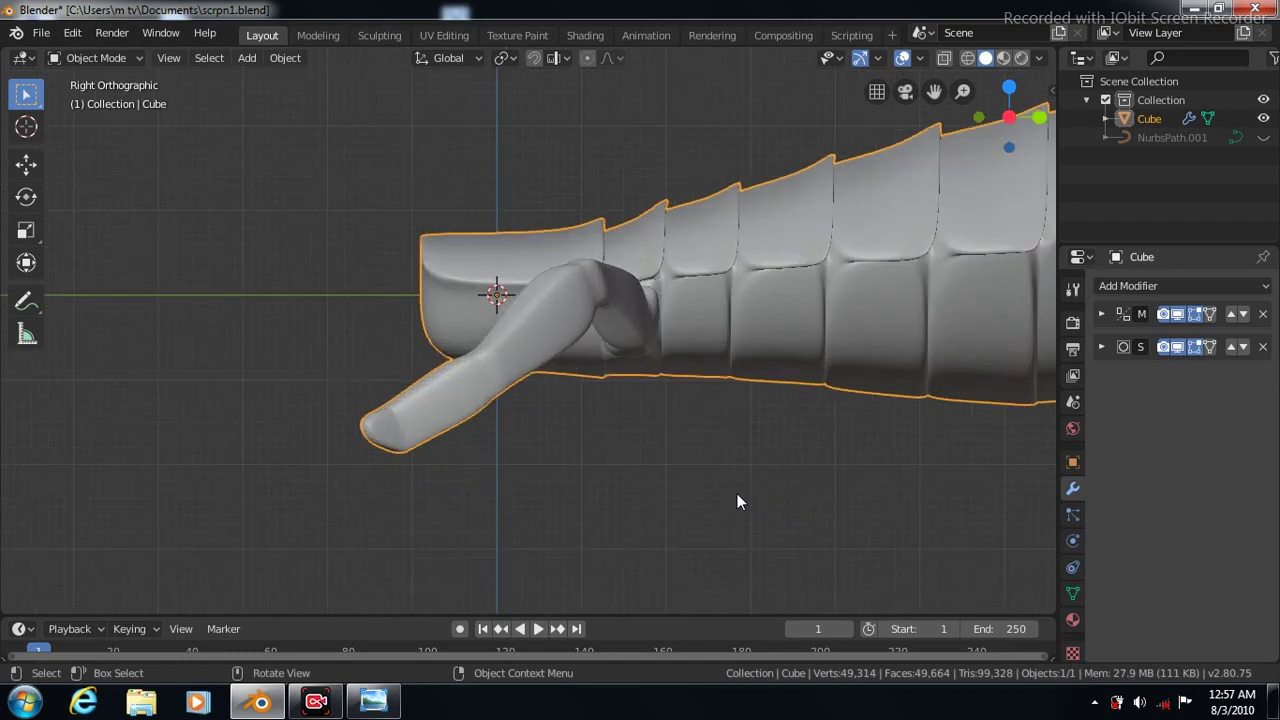
scroll(737, 501, "up", 1)
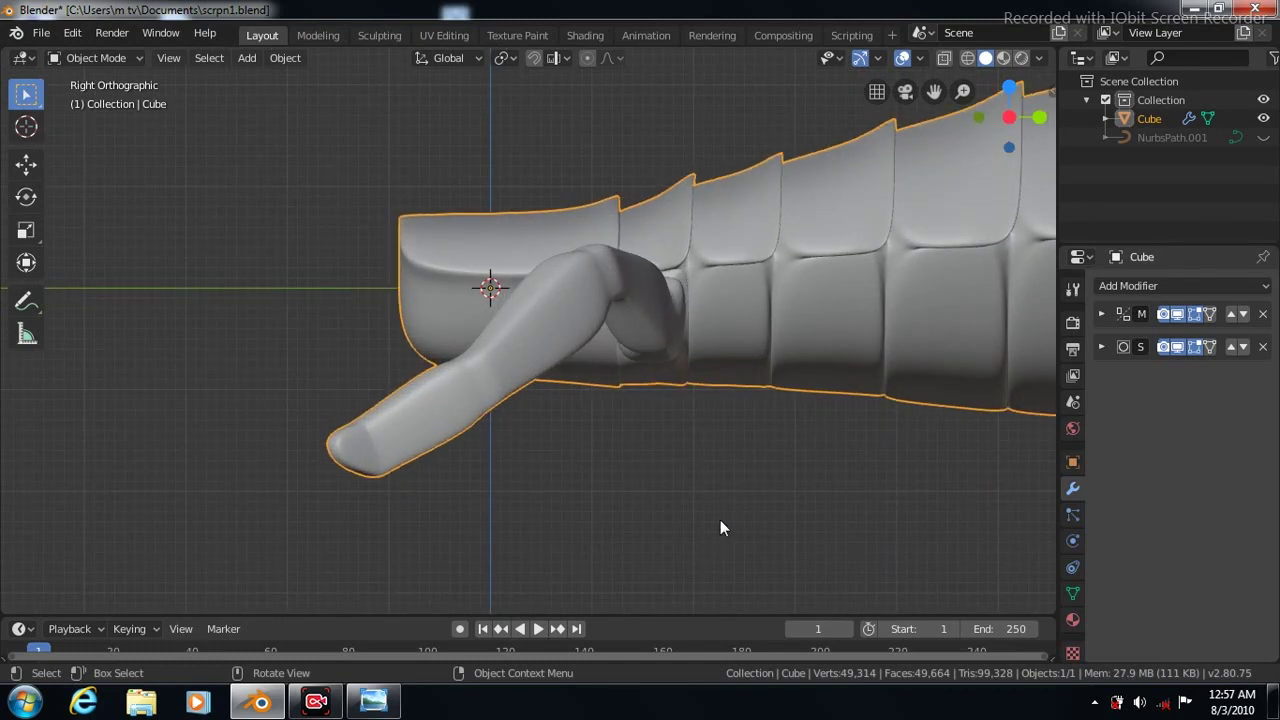
key("Tab")
In Face select mode, pick a face on the model and check it from right and top views
left_click(197, 57)
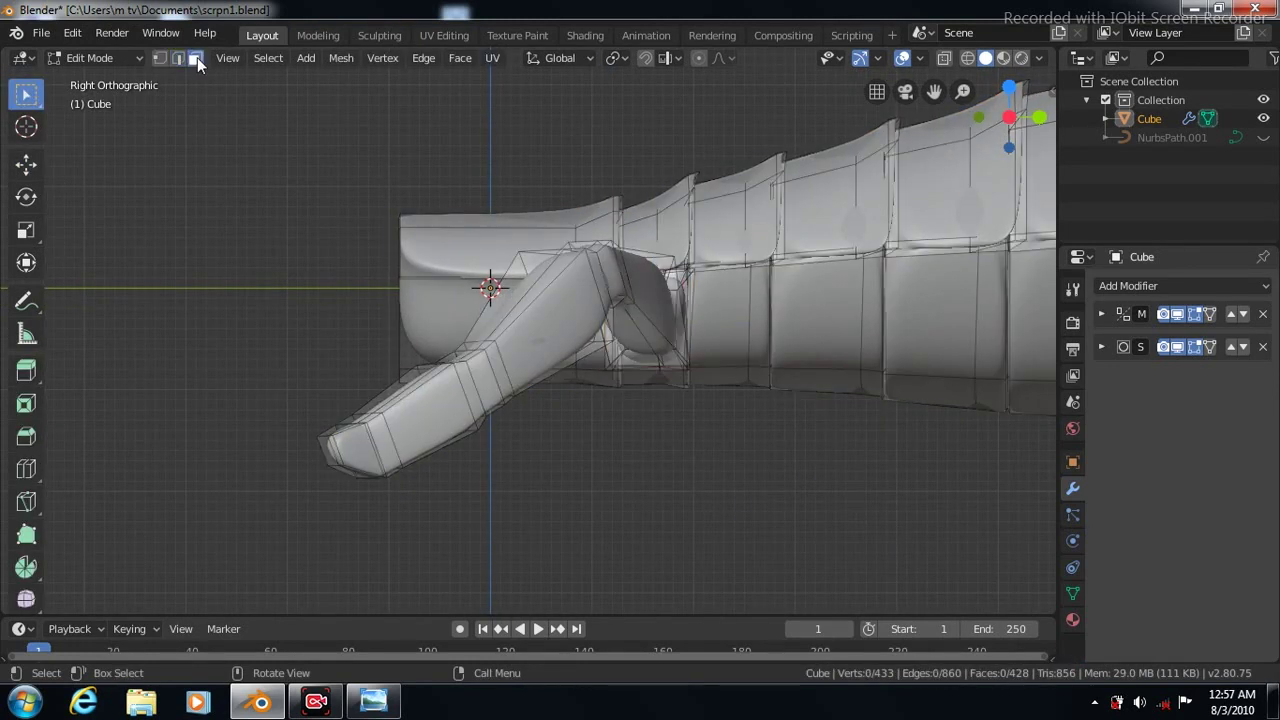
left_click(729, 315)
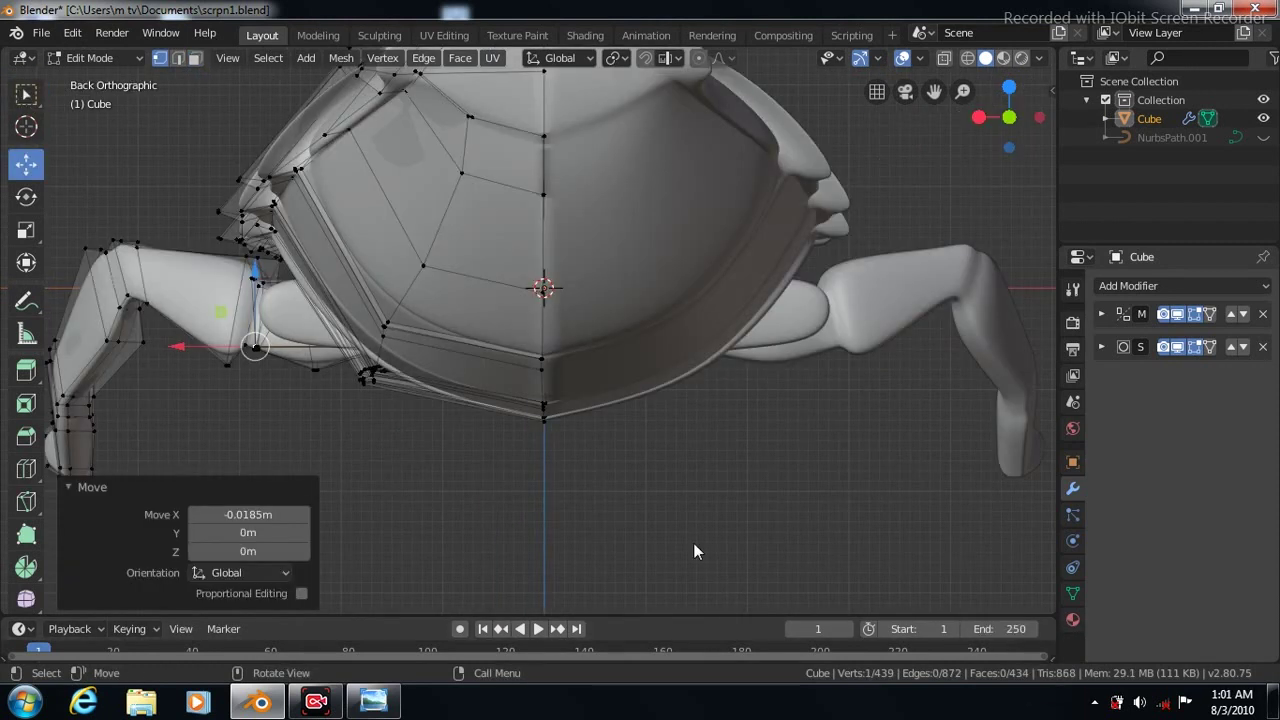
key("KP_3")
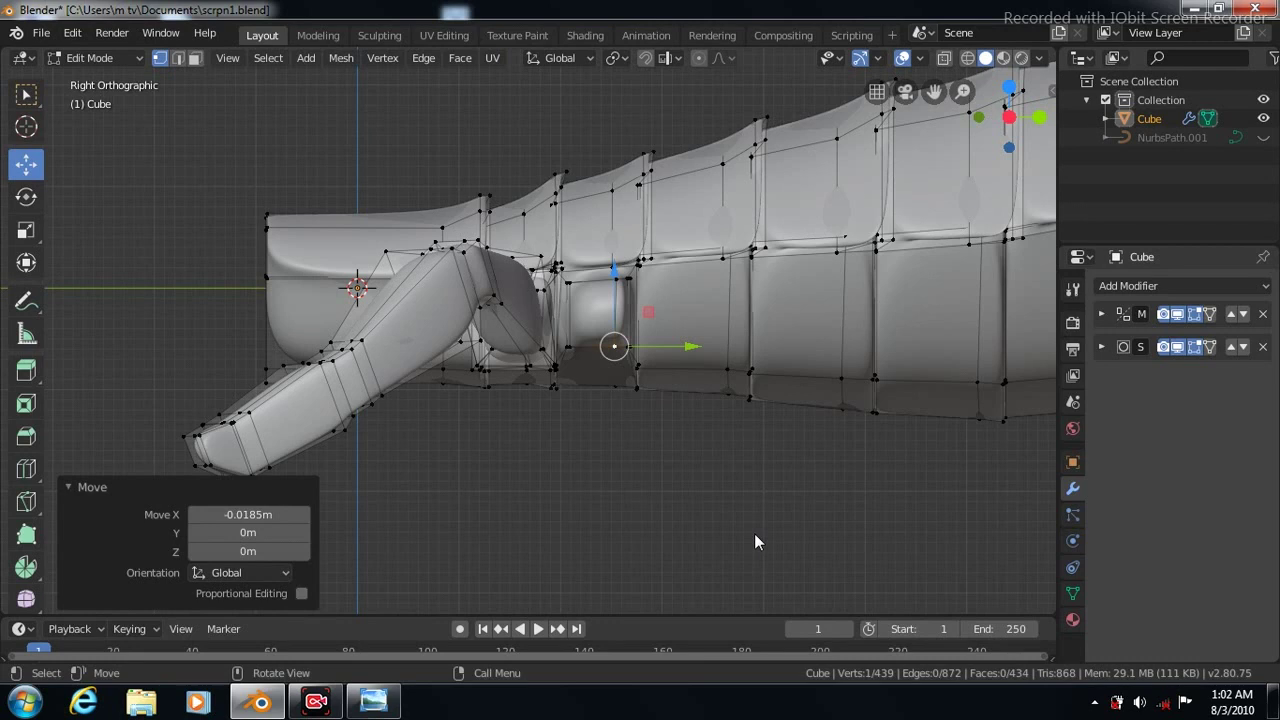
key("KP_7")
left_click(40, 35)
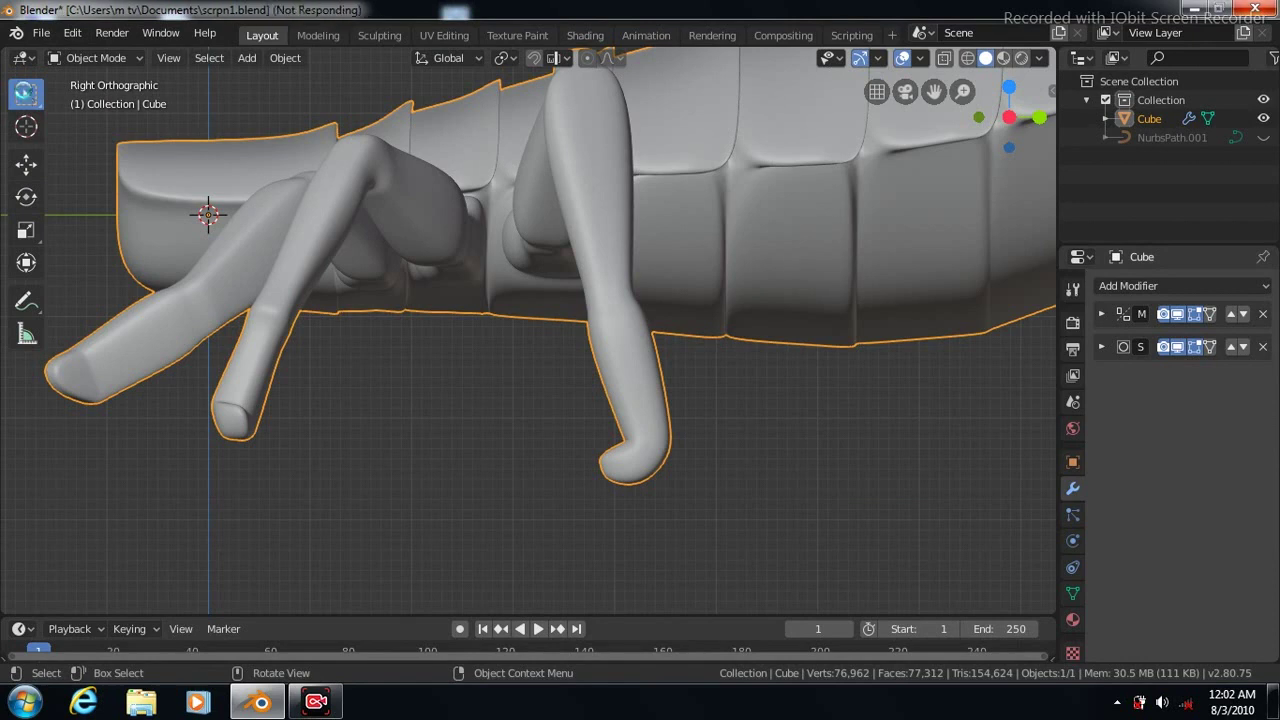
Orbit to the underside, switch to Face select and hide the subdivision smoothing in Edit Mode
key("Tab")
key("Tab")
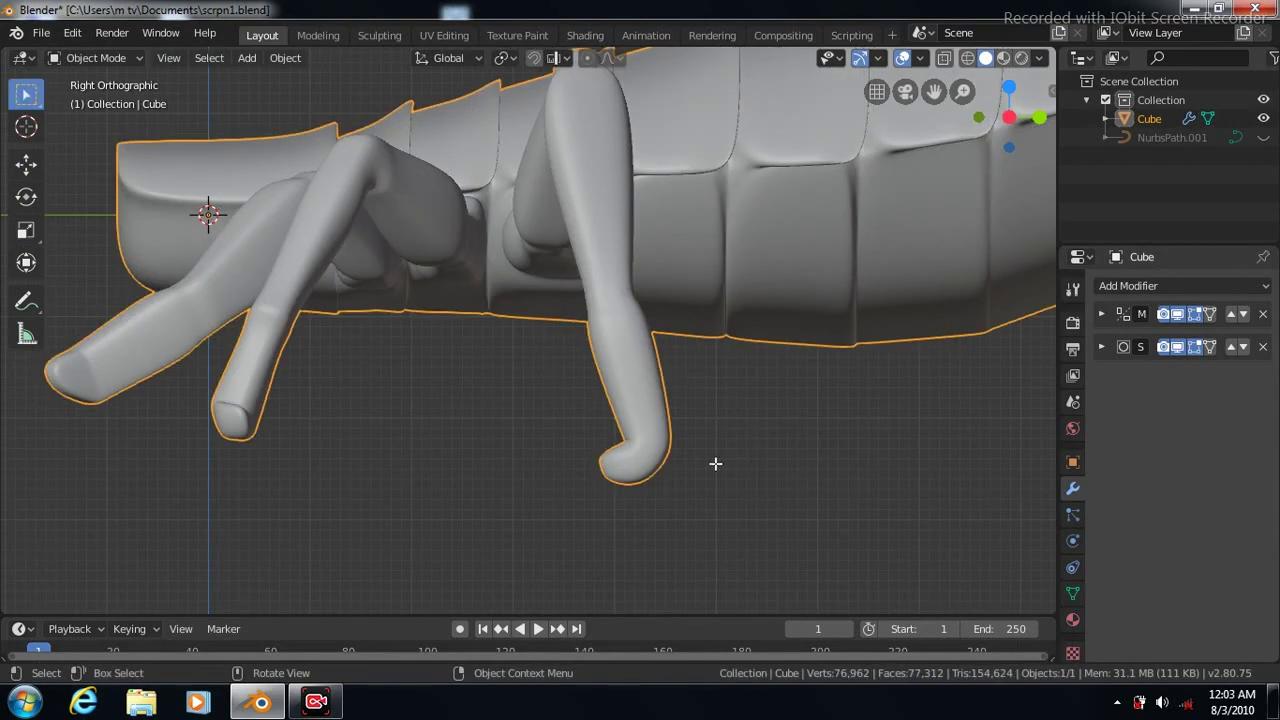
key("Tab")
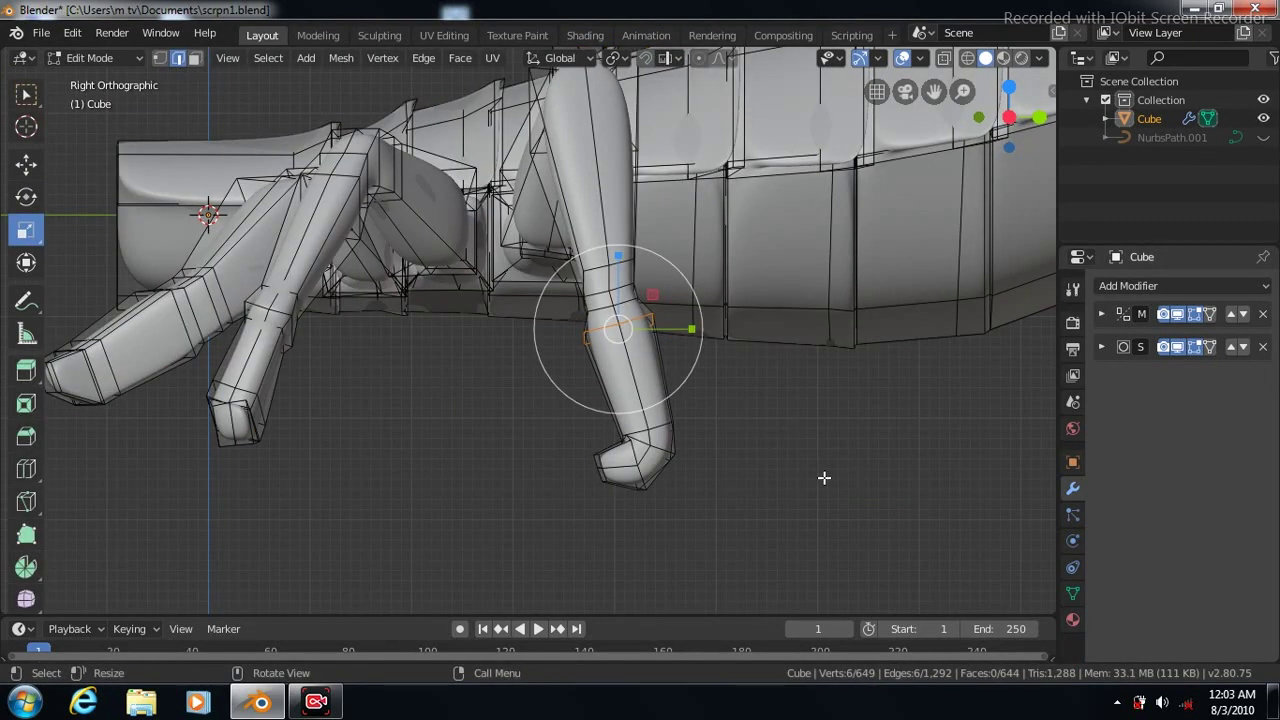
middle_click_drag(824, 478, 824, 478)
left_click(196, 58)
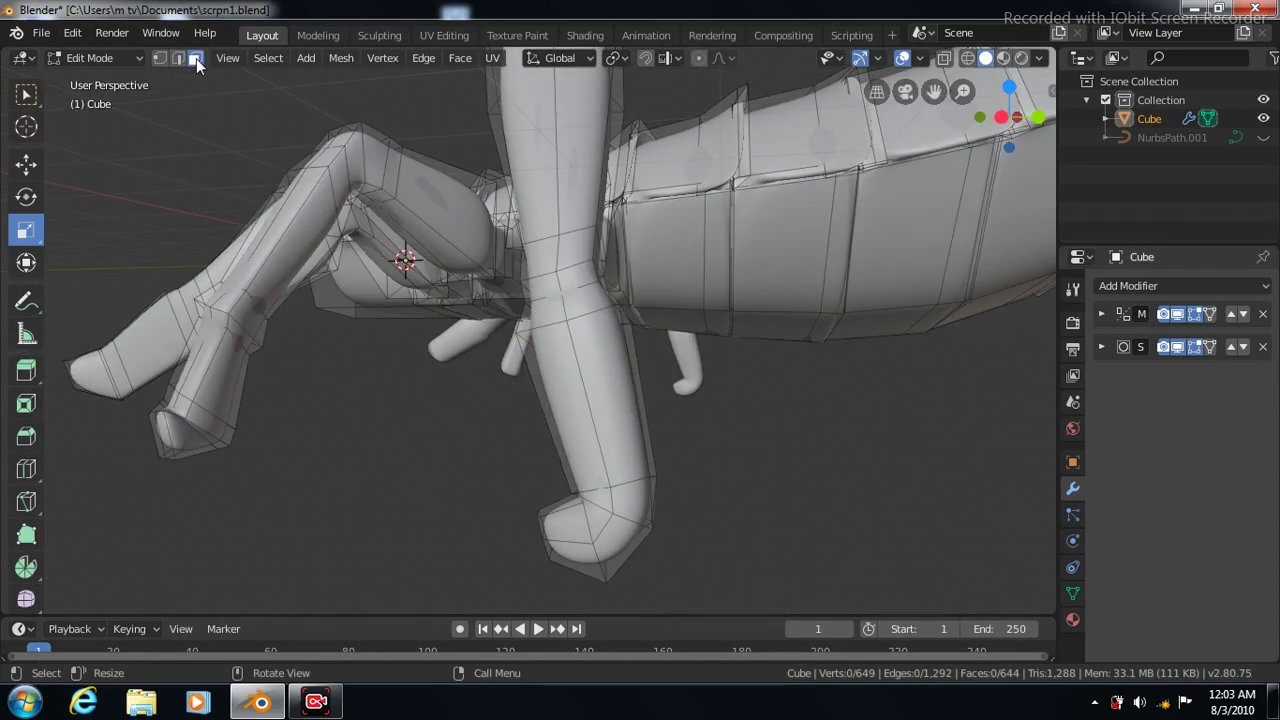
key("ctrl+0")
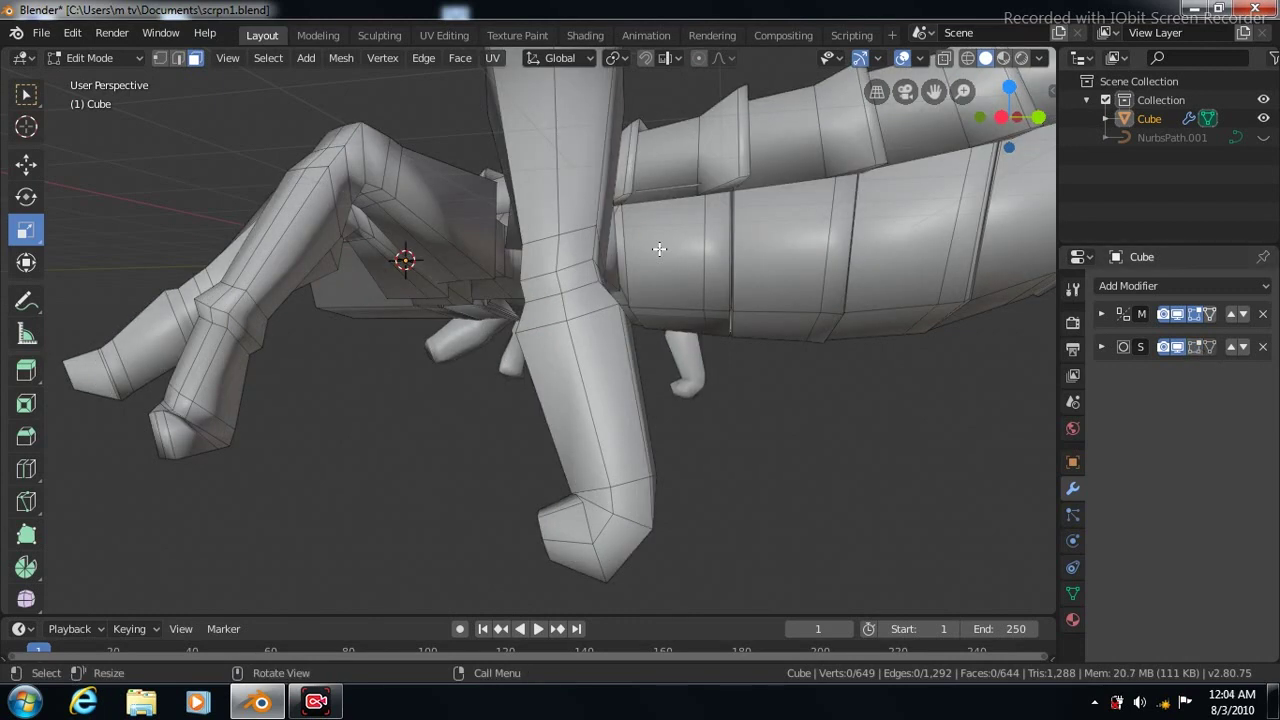
Select a face on the body side and inset it
key("w")
left_click(660, 250)
key("w")
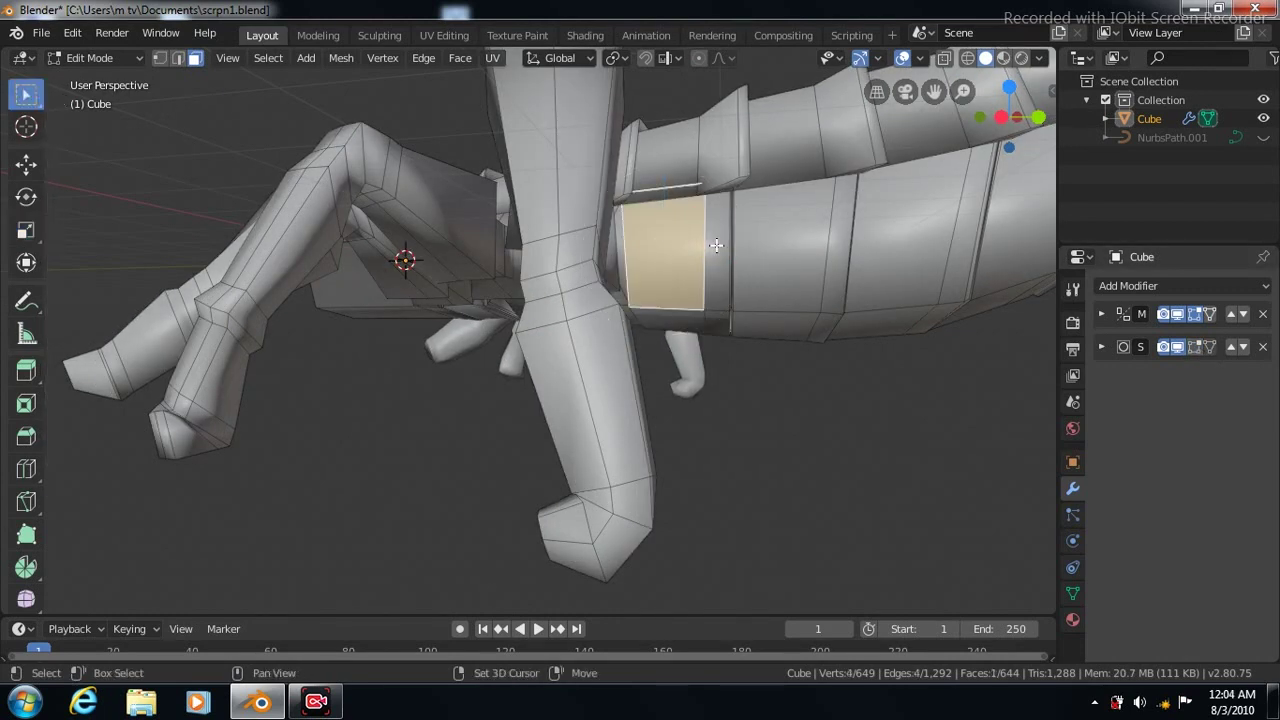
left_click(459, 58)
left_click(510, 147)
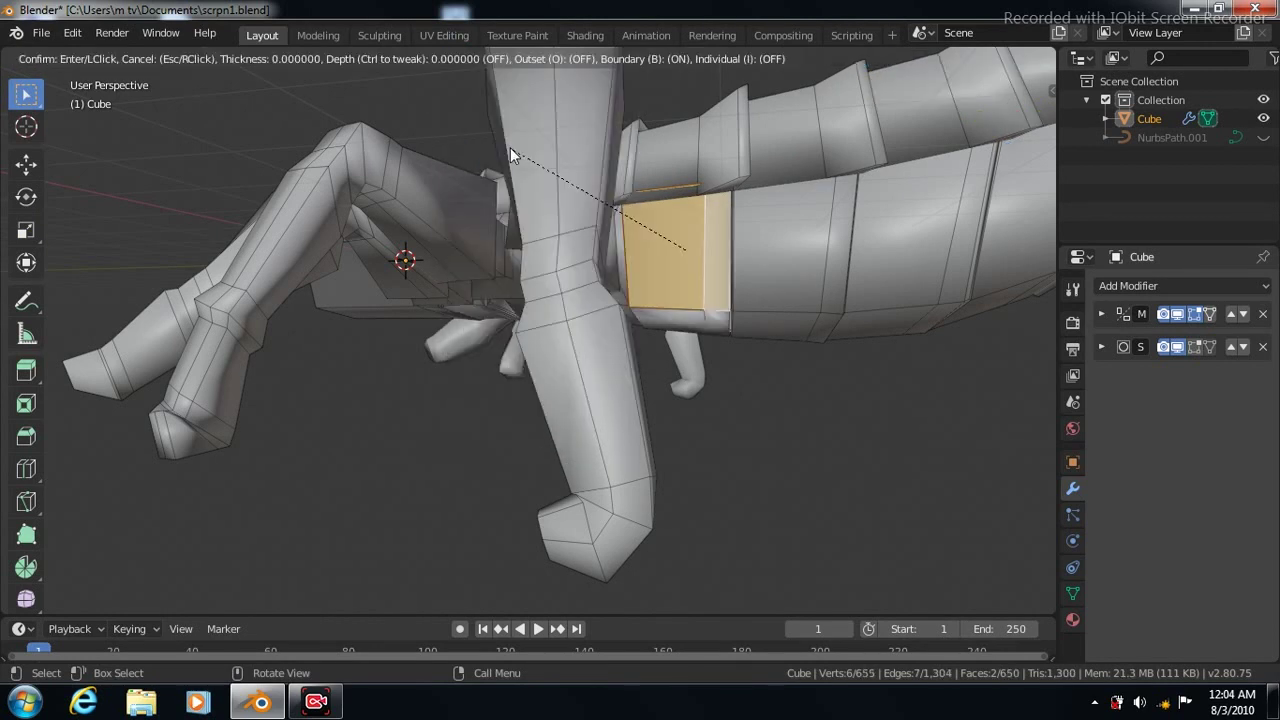
left_click(510, 147)
left_click(26, 230)
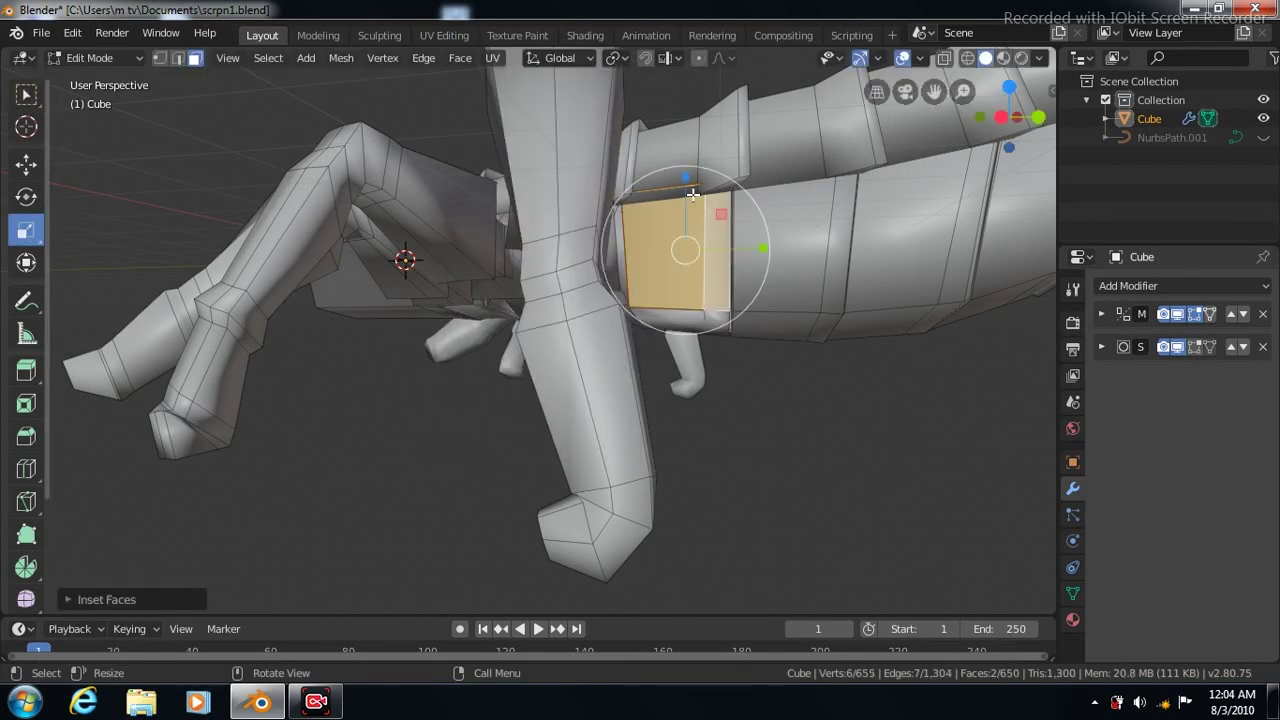
Extrude the inset face up-left into the first segment of a new leg
key("e")
key("KP_3")
key("KP_7")
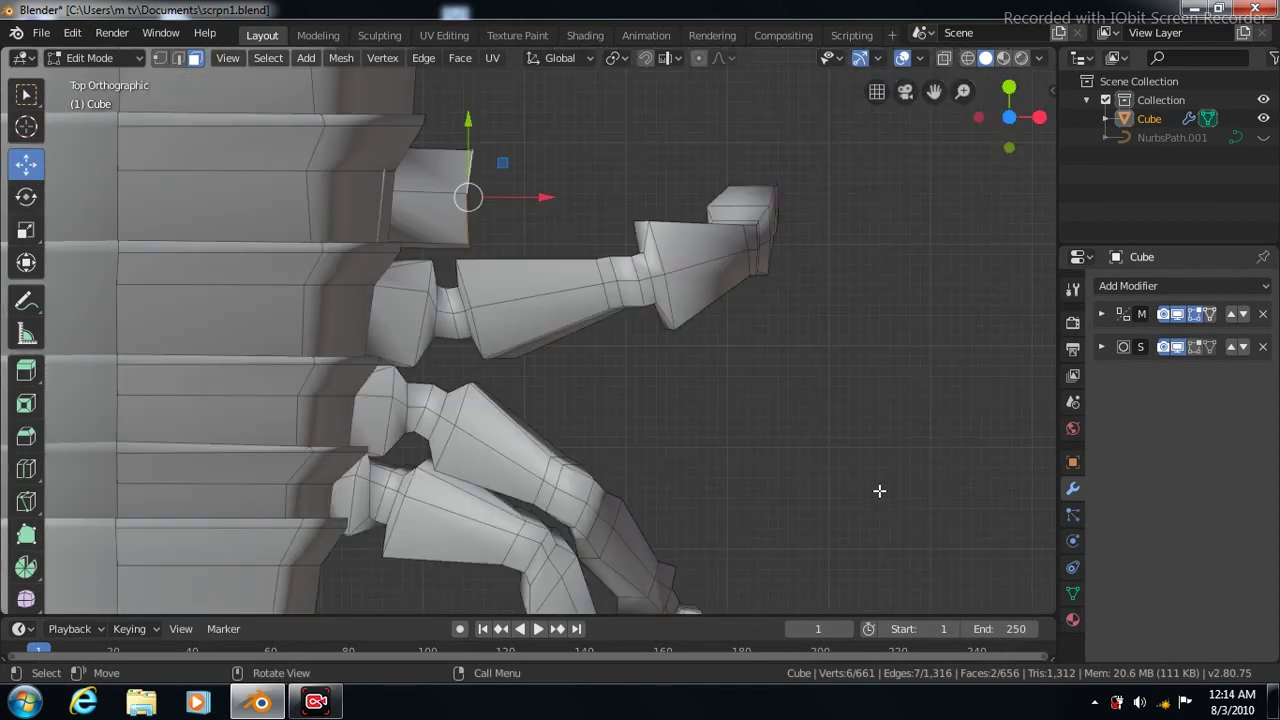
key("1")
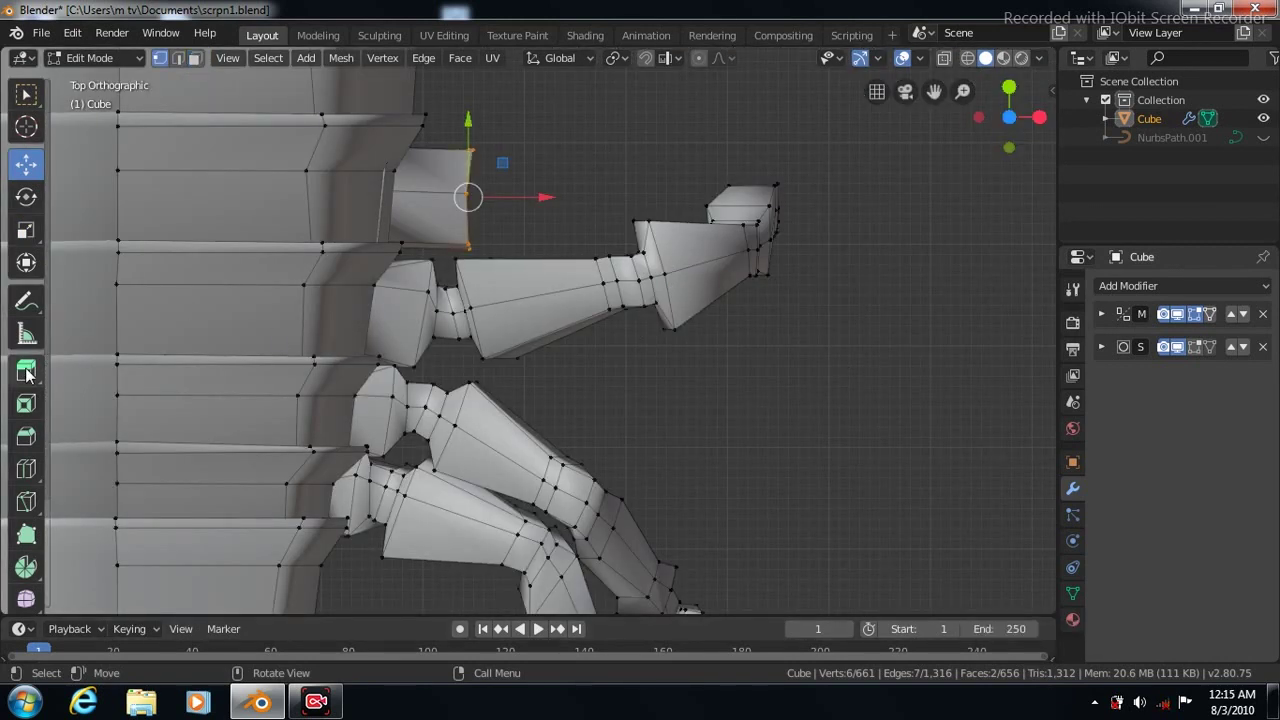
left_click(26, 370)
left_click(26, 163)
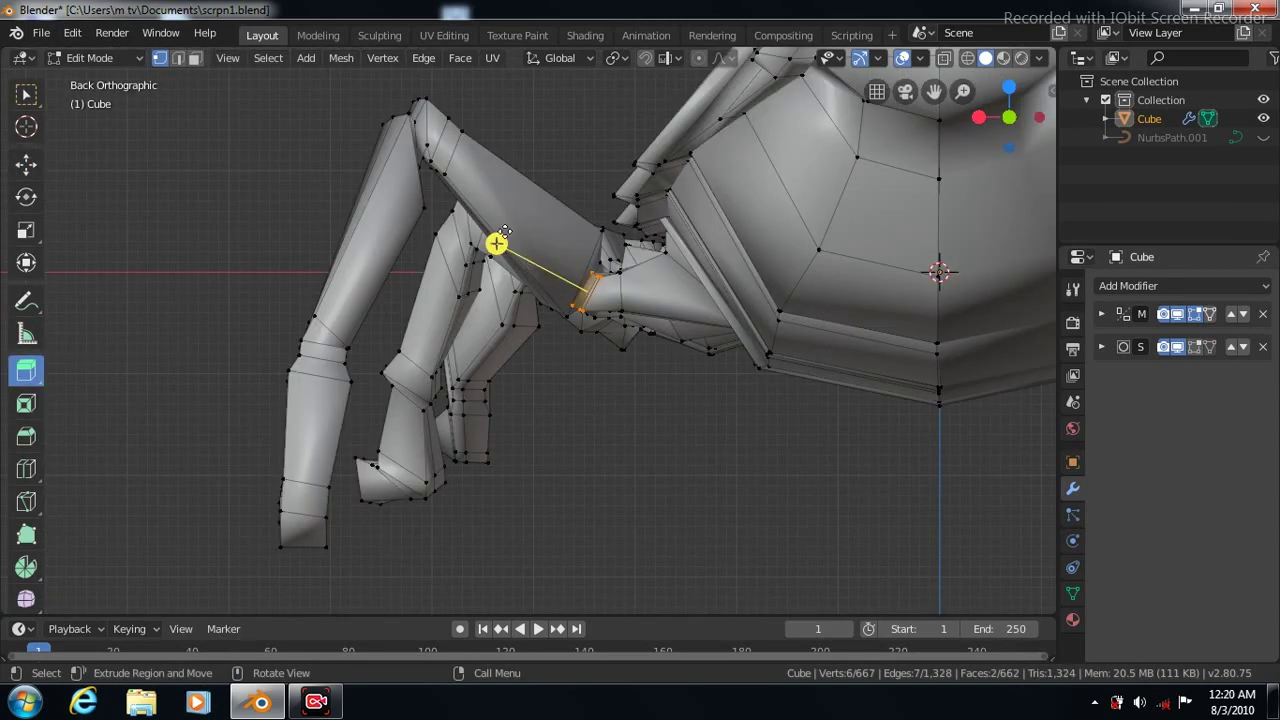
left_click_drag(504, 230, 338, 91)
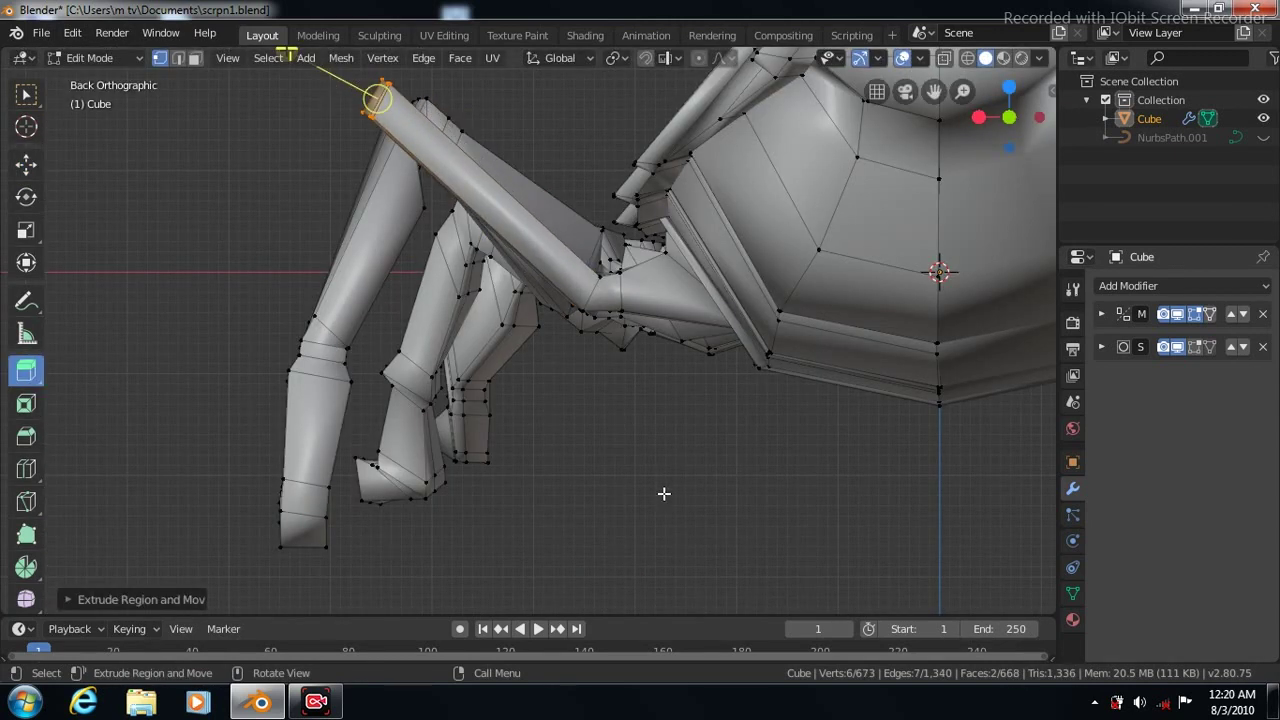
Move the new leg segment along Y and check it from behind and above
key("KP_7")
left_click(26, 163)
mouse_move(680, 108)
left_mouse_down()
mouse_move(674, 51)
mouse_move(651, 603)
mouse_move(638, 539)
left_mouse_up()
key("ctrl+KP_1")
key("KP_7")
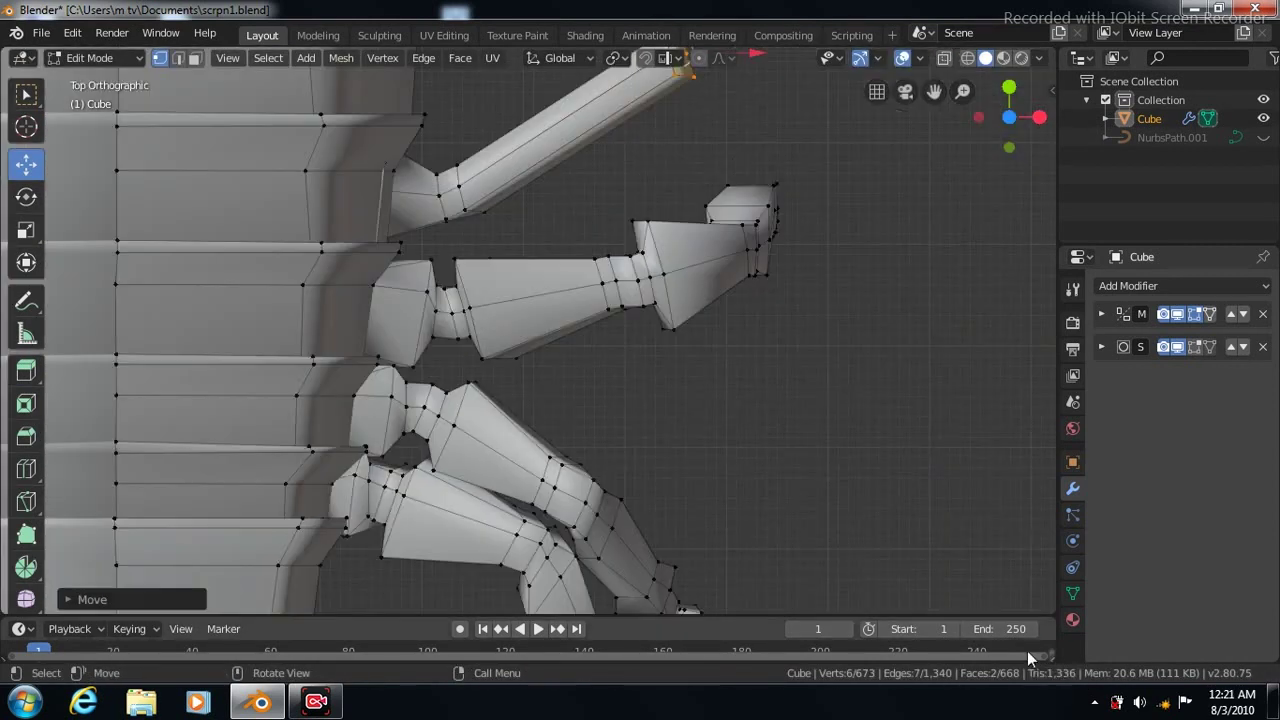
left_click_drag(933, 91, 931, 169)
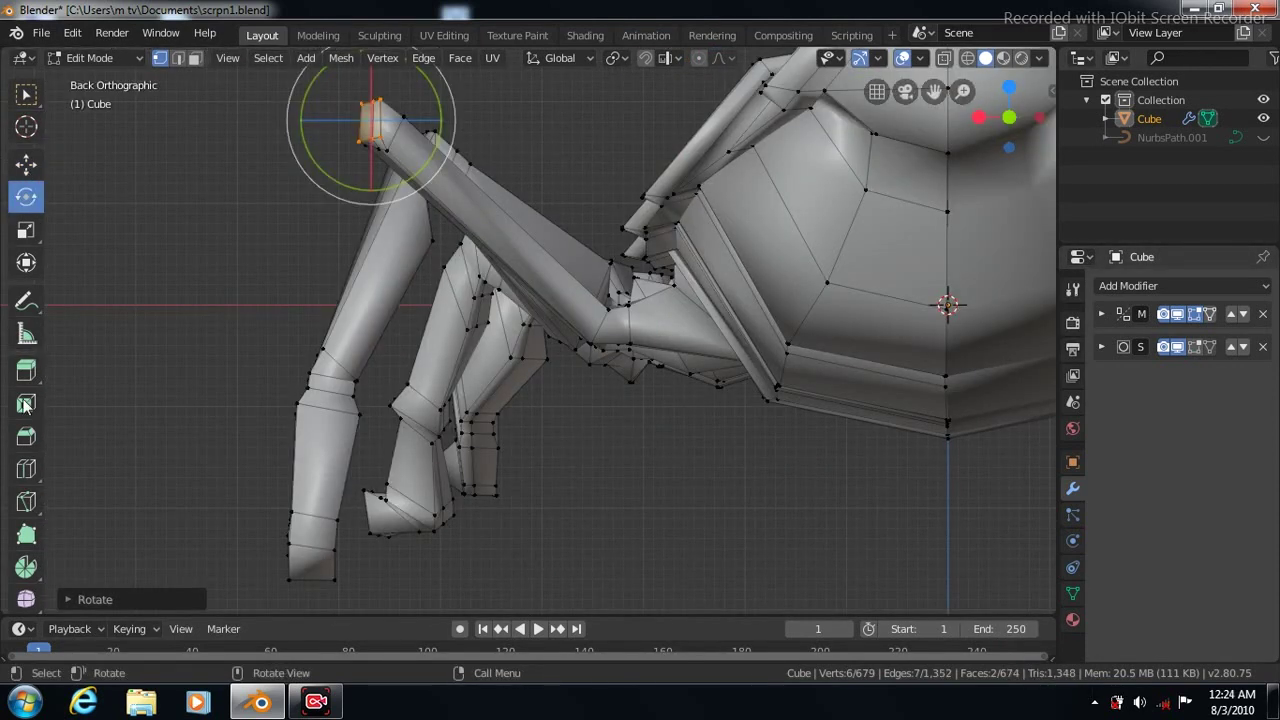
Extrude and rotate further segments down-left and straight down to bend the leg into a foot
left_click(26, 369)
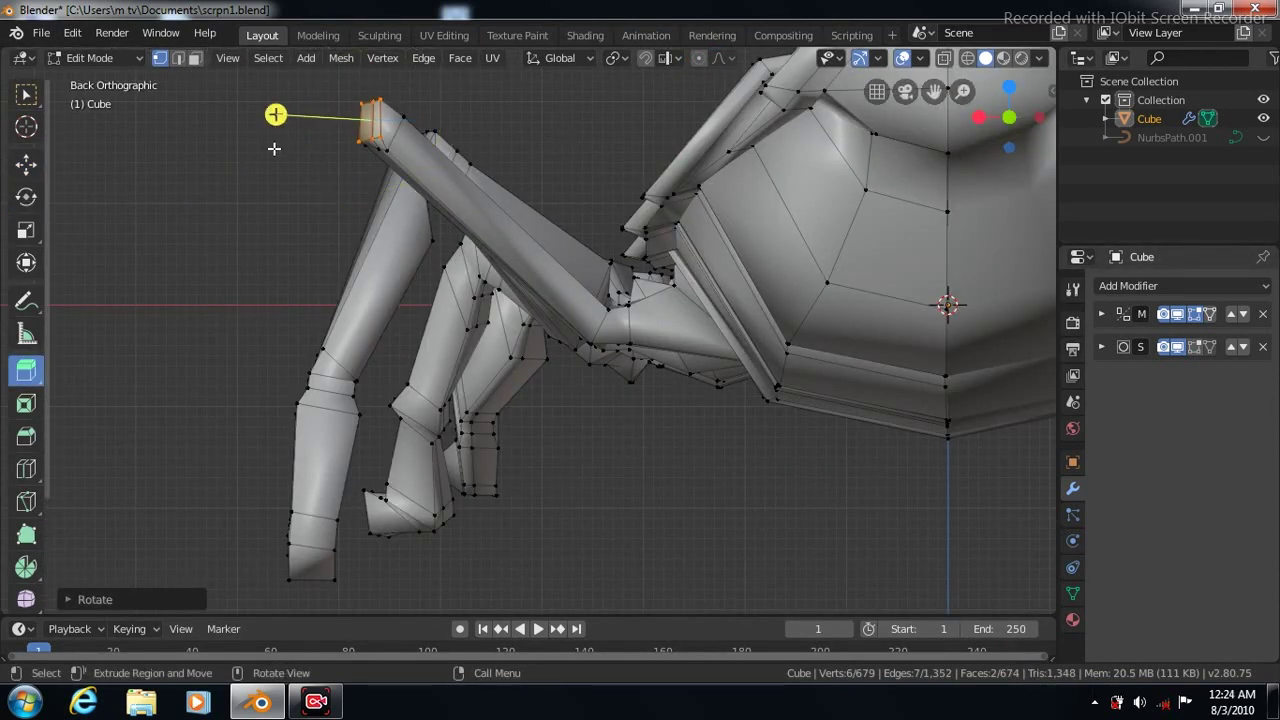
left_click_drag(318, 130, 309, 135)
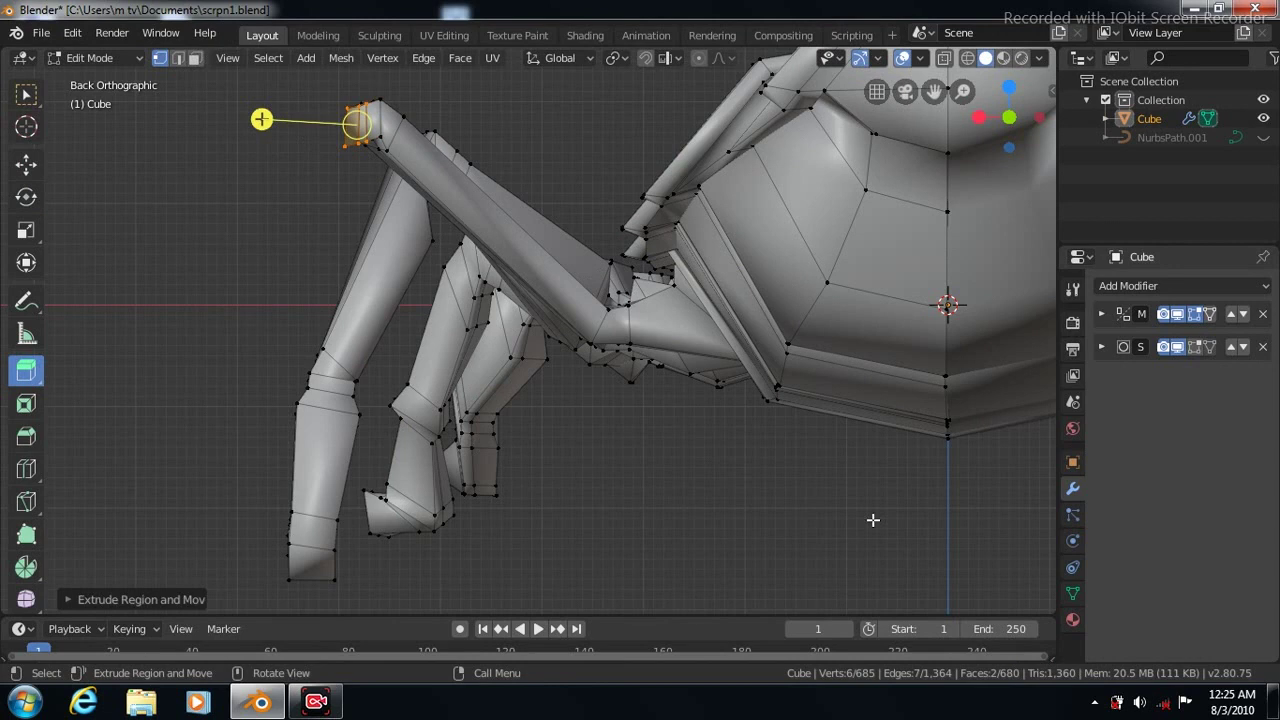
left_click_drag(331, 234, 234, 440)
key("r")
left_click(27, 370)
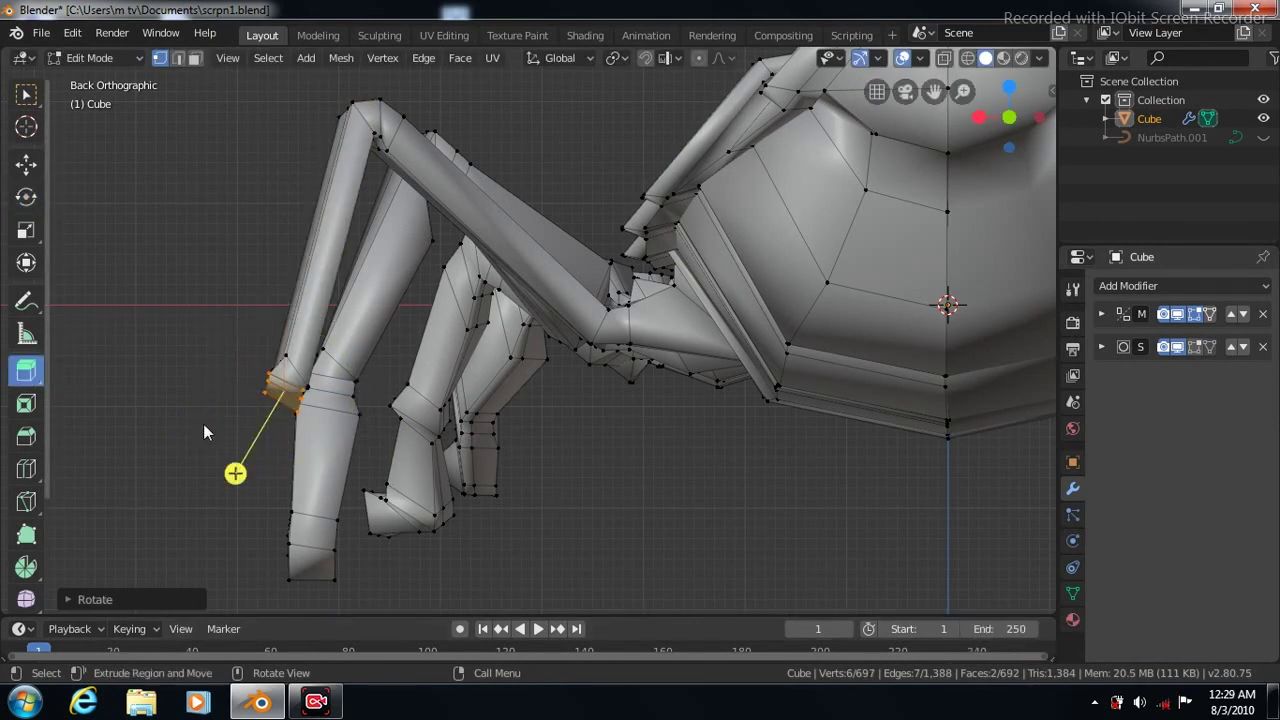
mouse_move(274, 457)
left_mouse_down()
mouse_move(271, 605)
mouse_move(261, 600)
left_mouse_up()
Add an edge loop high on the right leg and scale it up
left_click_drag(933, 91, 929, 55)
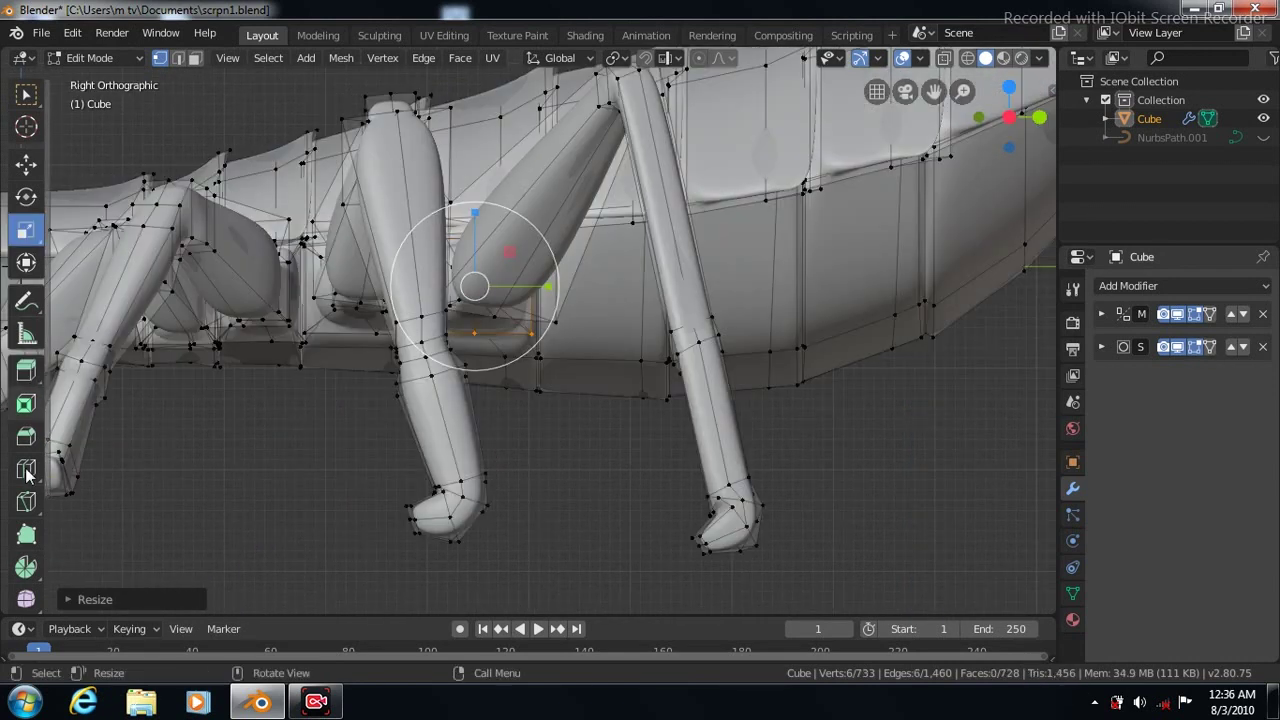
left_click(61, 446)
left_click(26, 470)
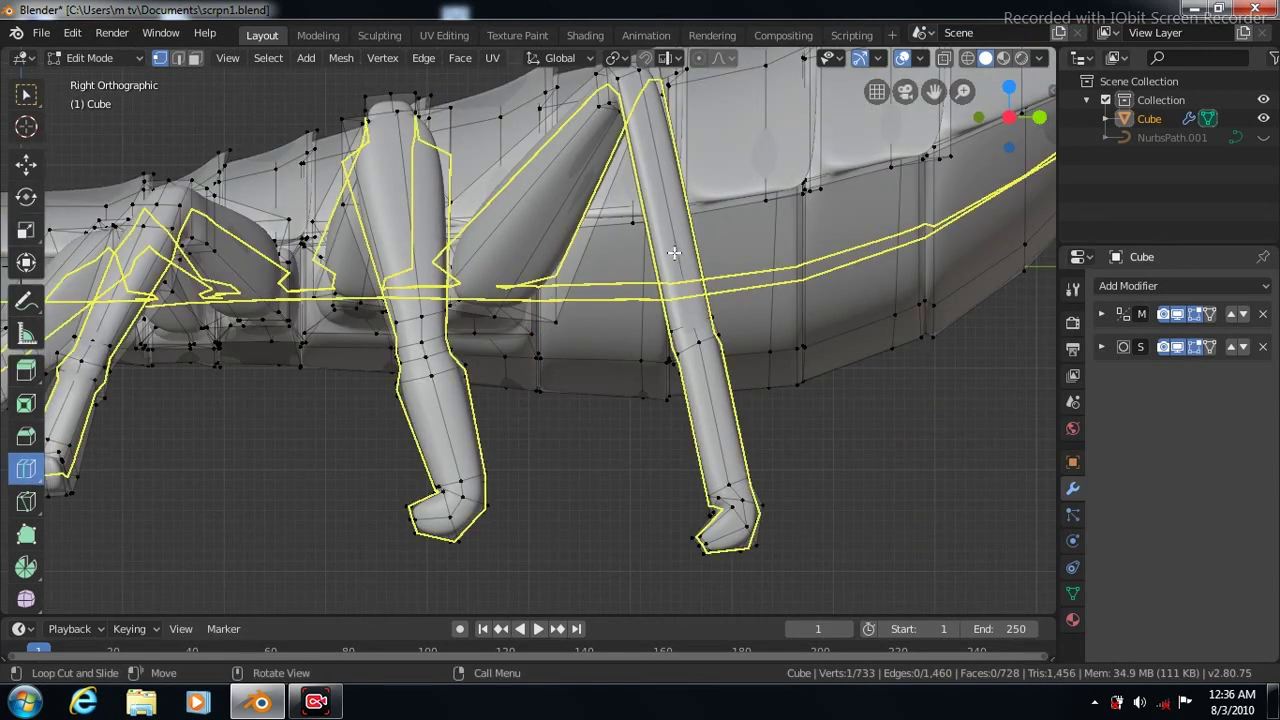
left_click(666, 200)
left_click_drag(664, 190, 652, 120)
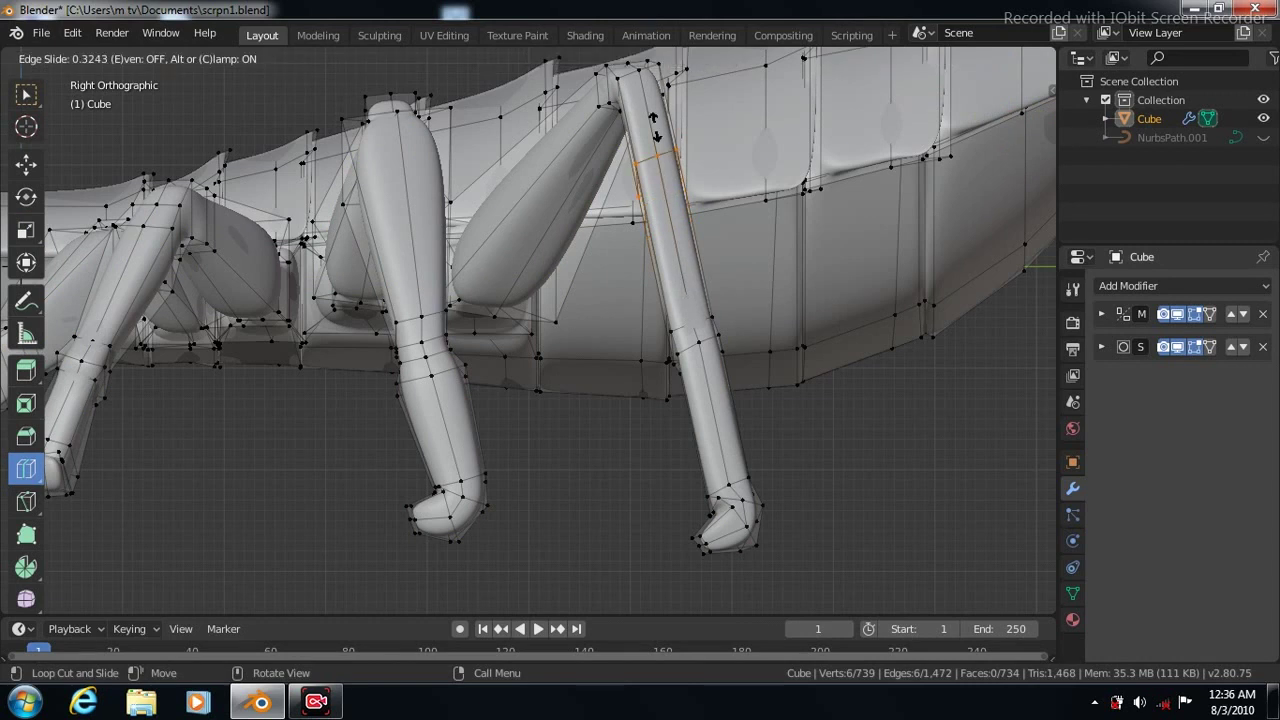
left_click(26, 230)
key("s")
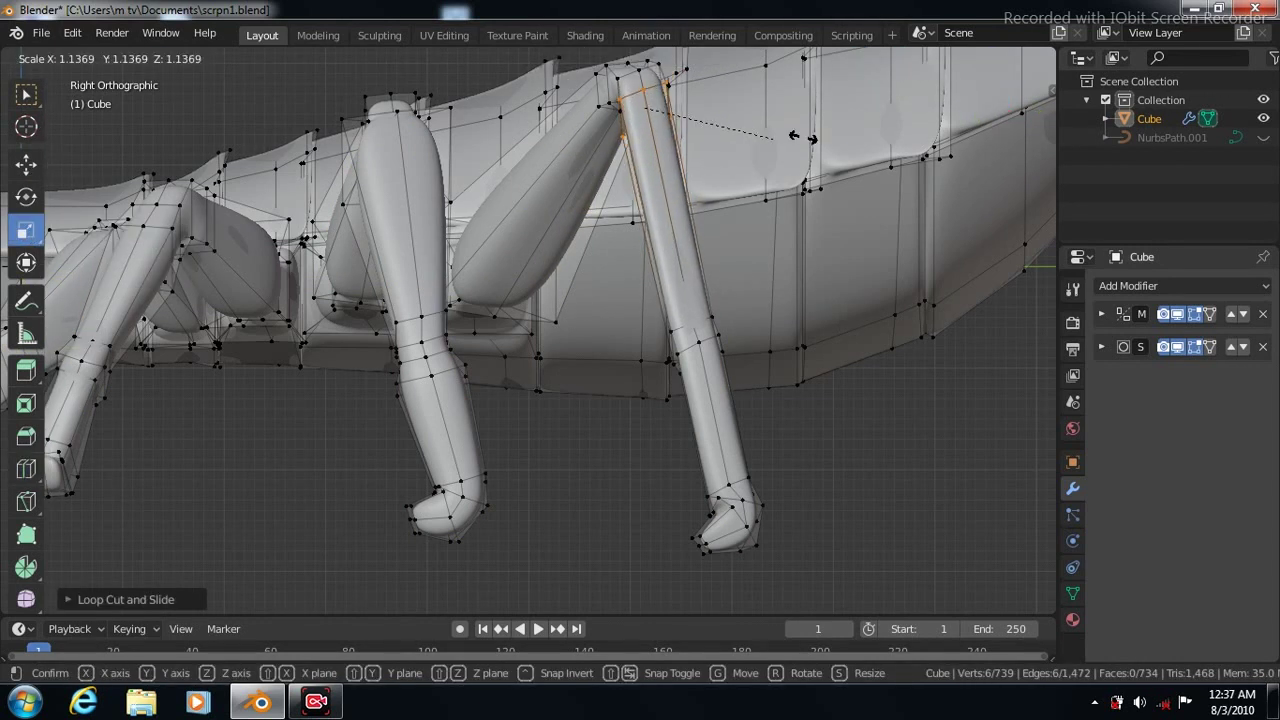
left_click(838, 139)
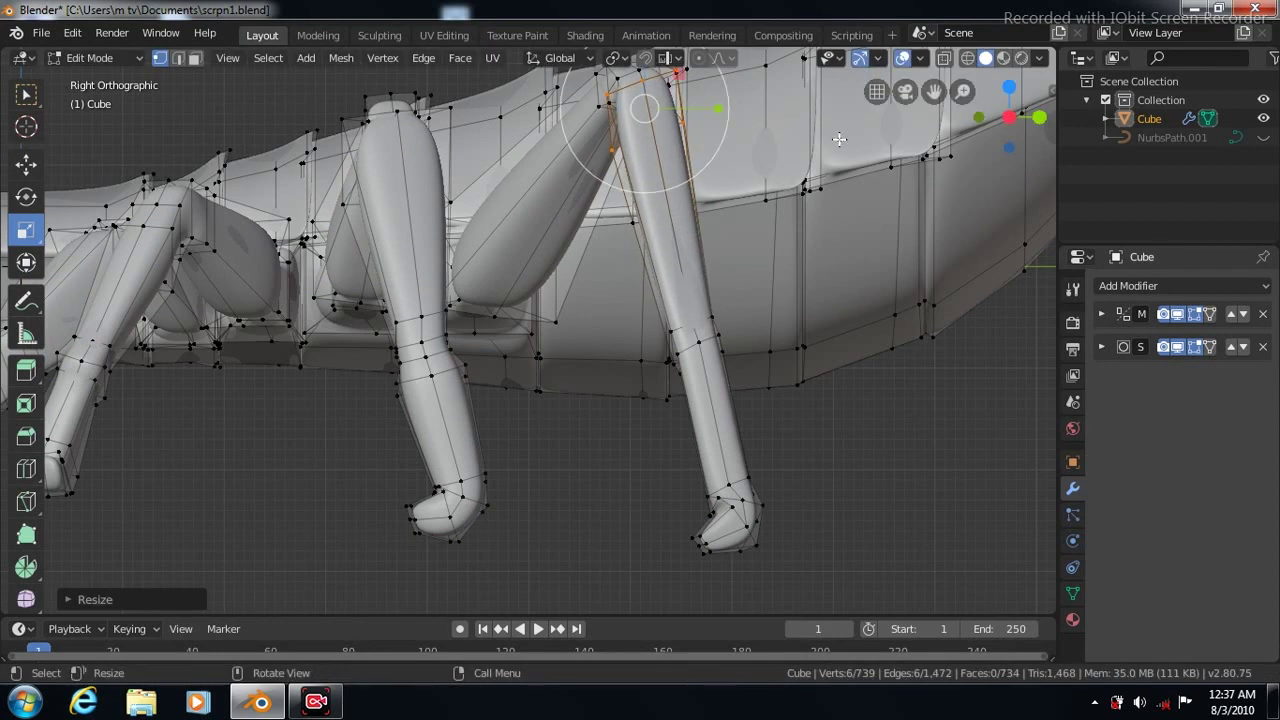
key("s")
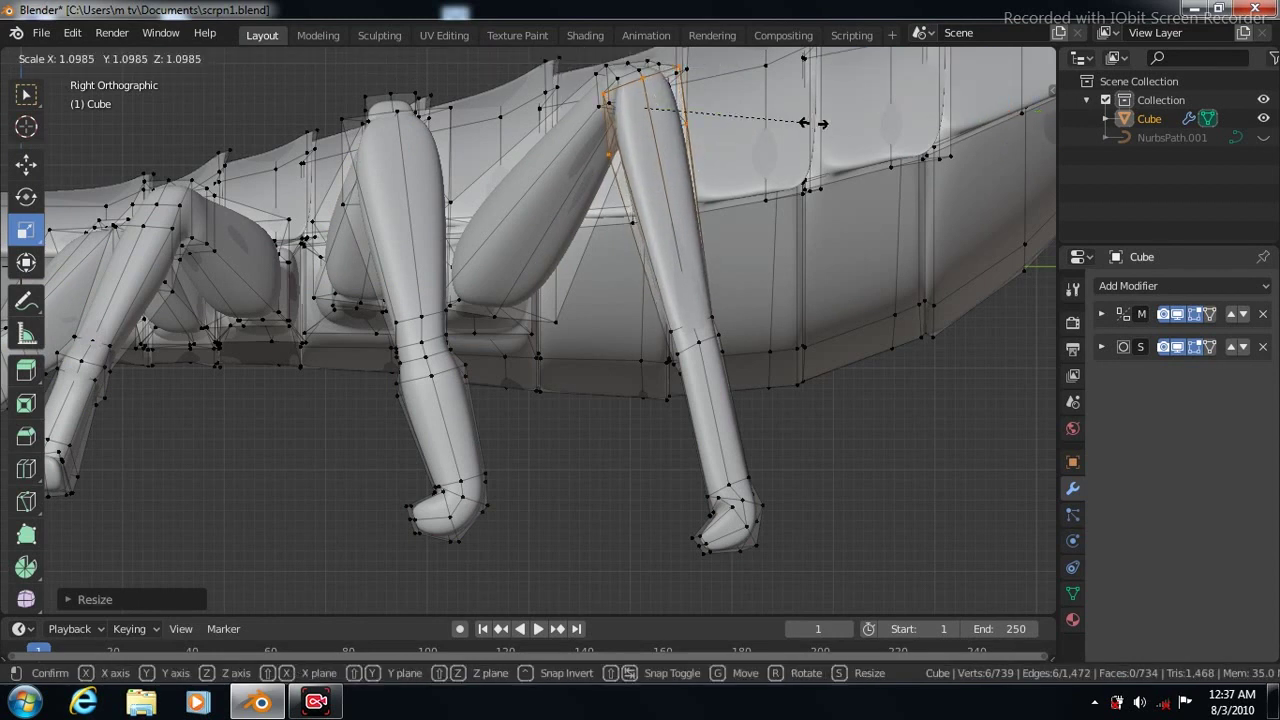
left_click(815, 122)
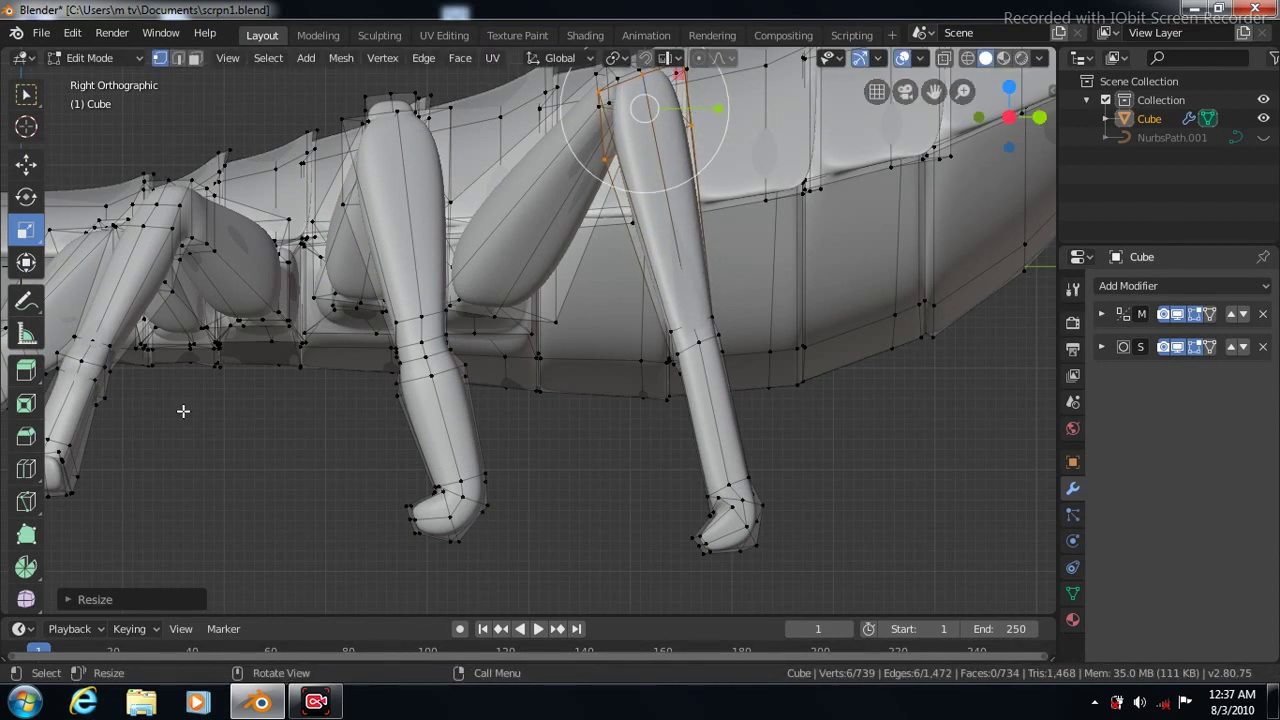
Add a second edge loop near the knee and widen it
left_click(26, 471)
mouse_move(714, 425)
left_mouse_down()
mouse_move(705, 358)
mouse_move(707, 370)
left_mouse_up()
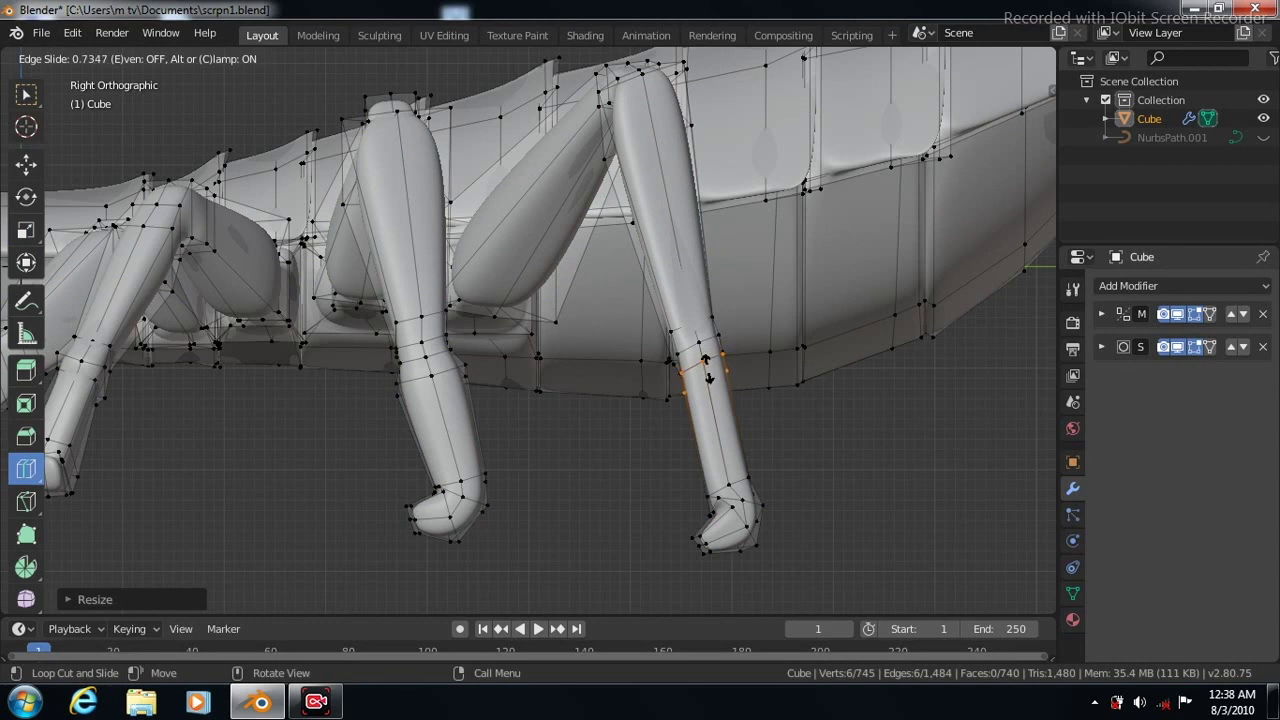
left_click_drag(707, 372, 709, 380)
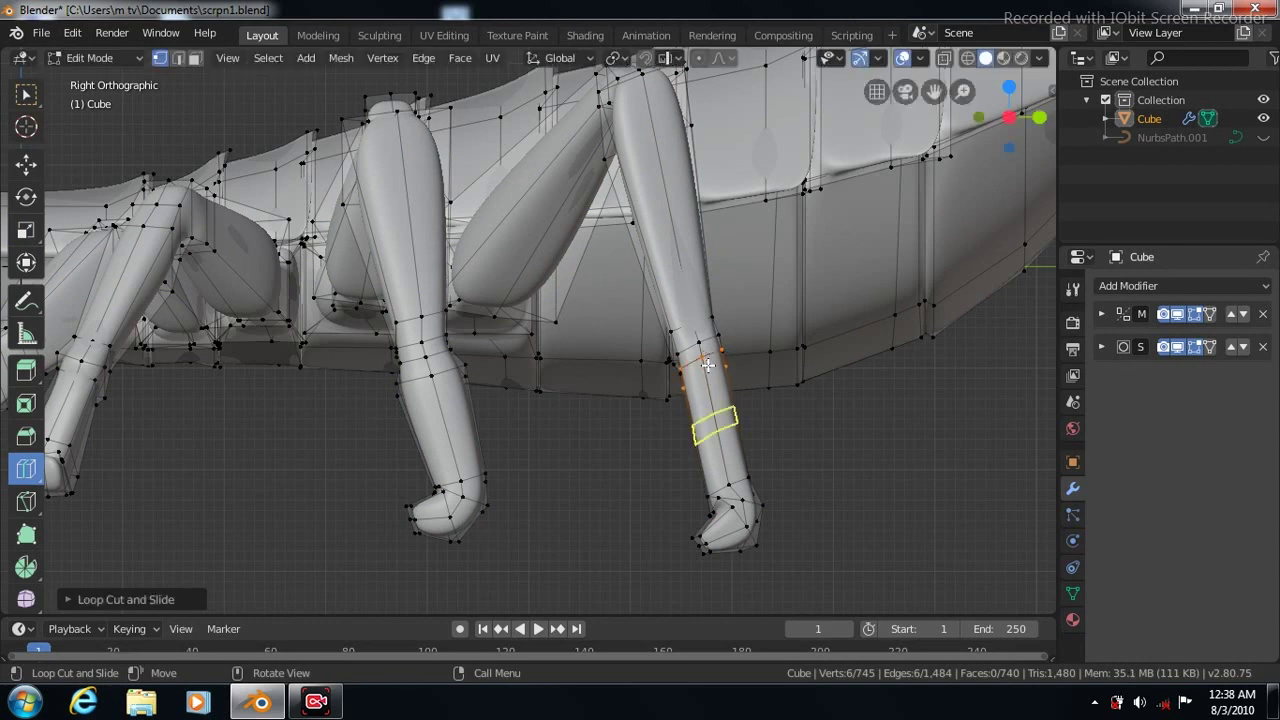
left_click(26, 230)
key("s")
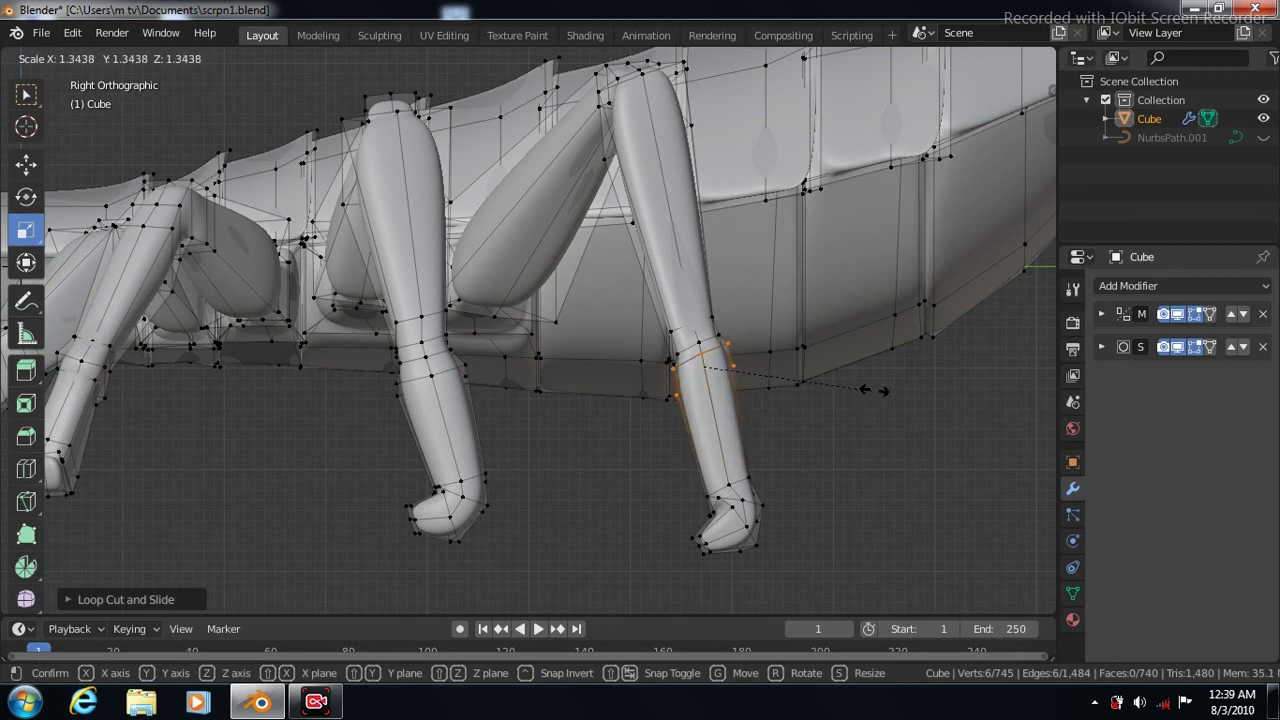
left_click(874, 390)
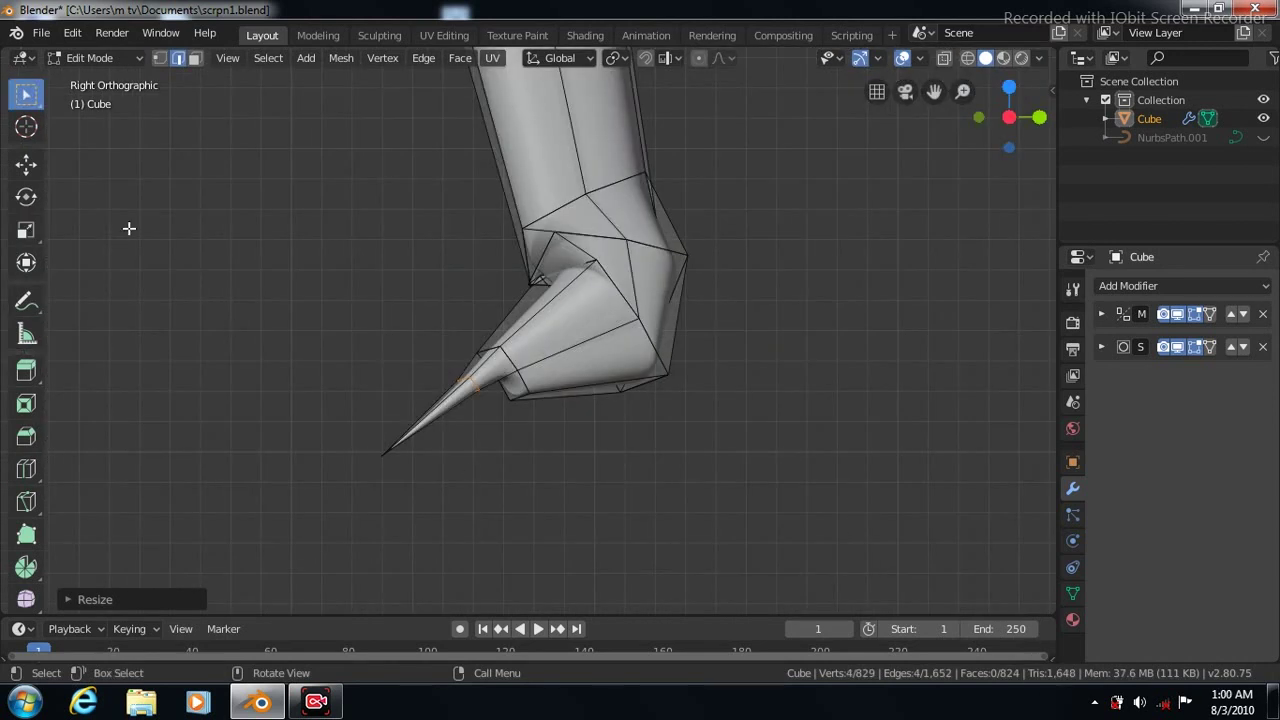
Extrude a small end face of the foot down-left to form a claw
key("3")
left_click(510, 388)
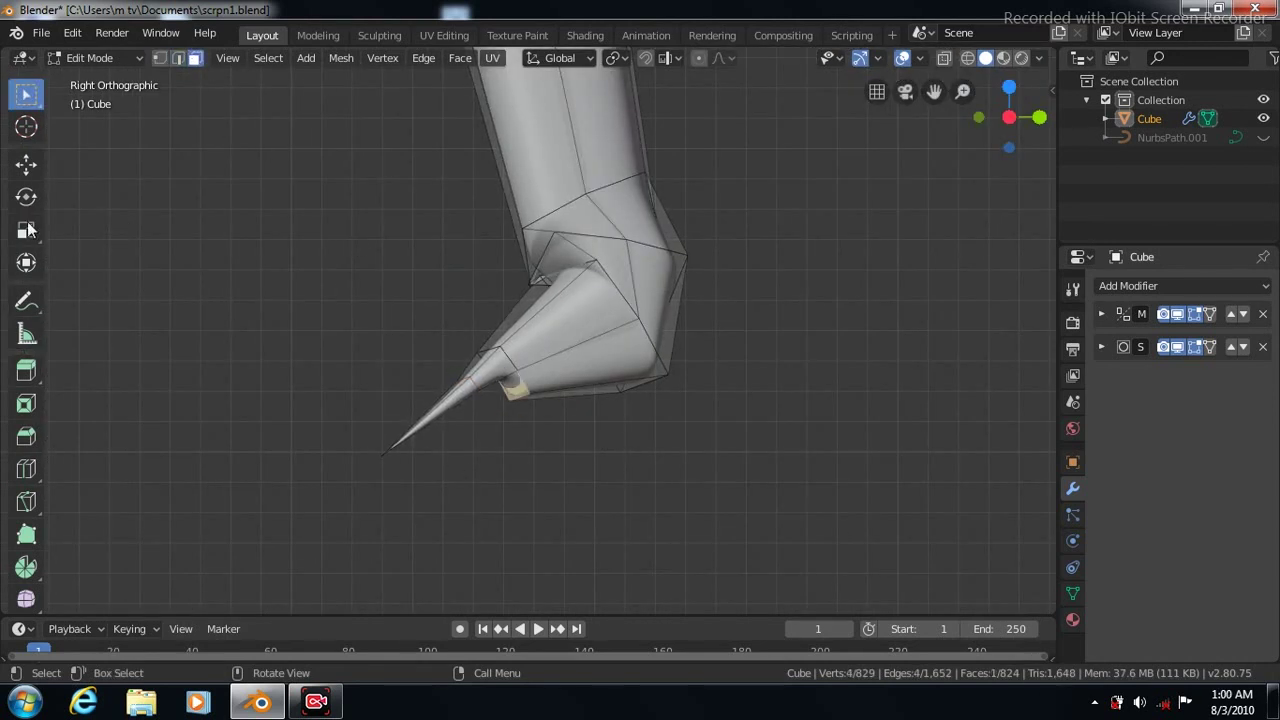
left_click(27, 372)
mouse_move(492, 456)
left_mouse_down()
mouse_move(383, 462)
mouse_move(409, 491)
left_mouse_up()
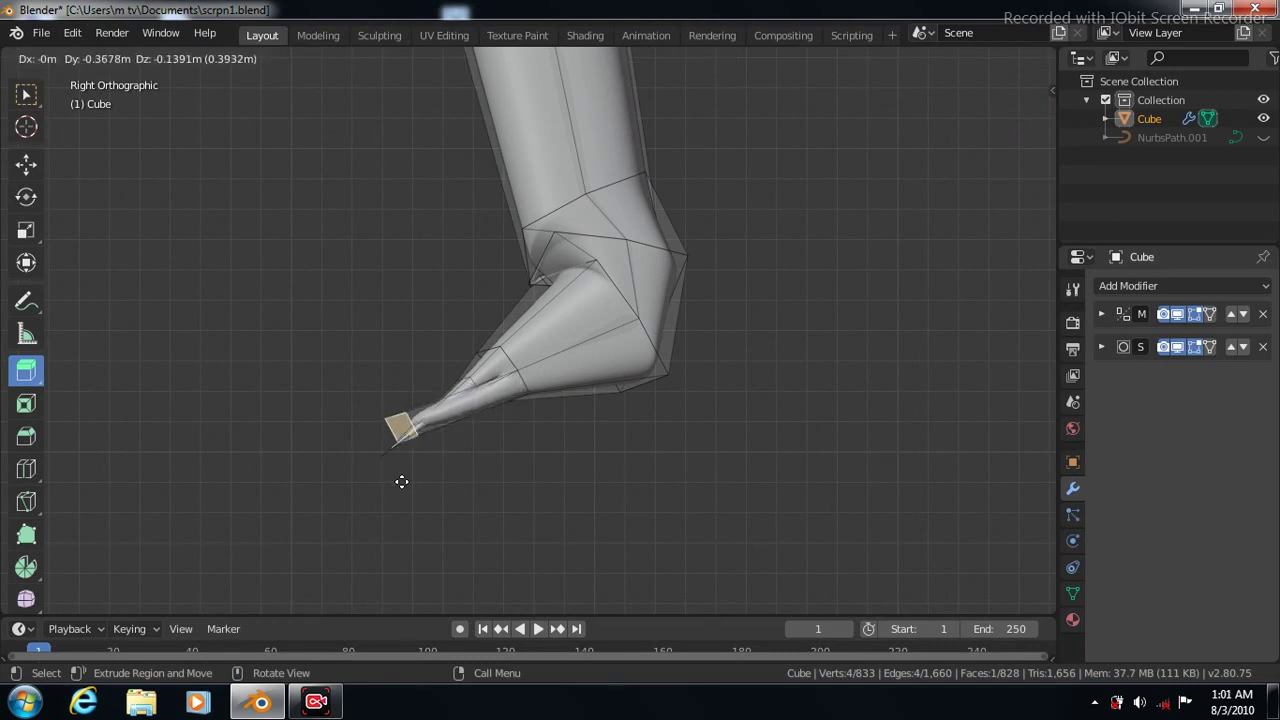
left_click(410, 491)
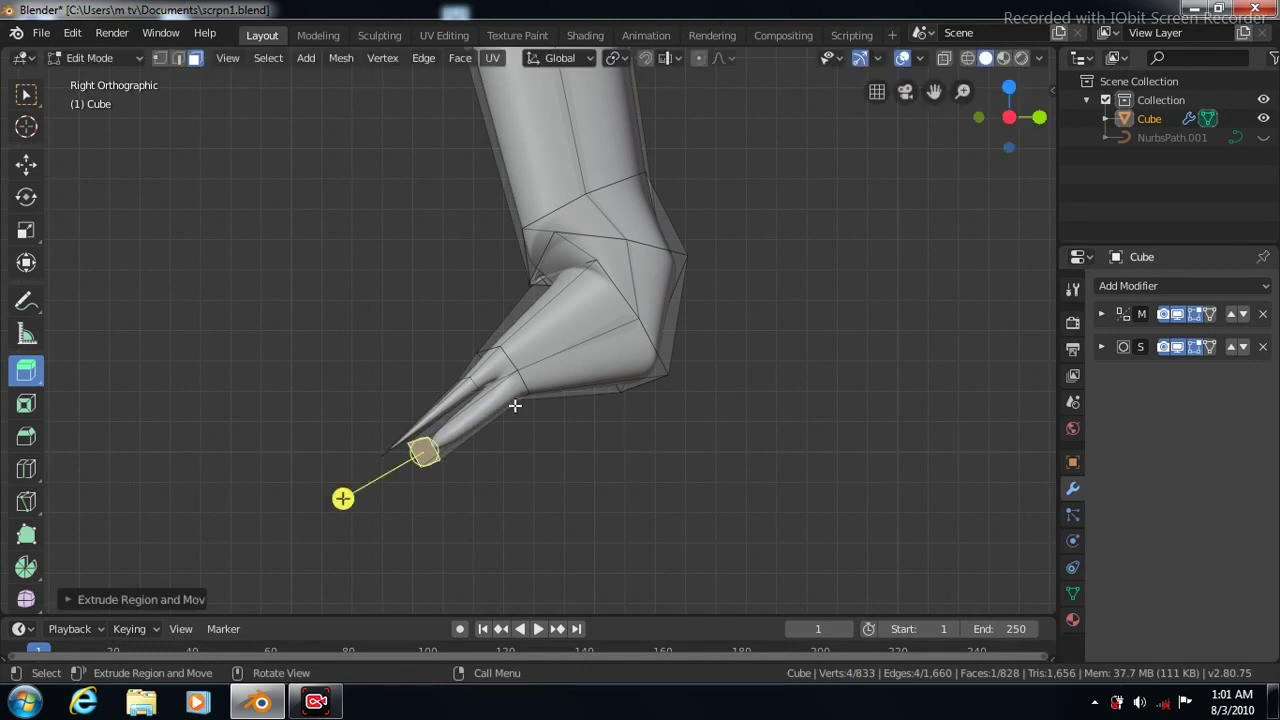
Shrink the claw tip down to a sharp point
left_click(26, 163)
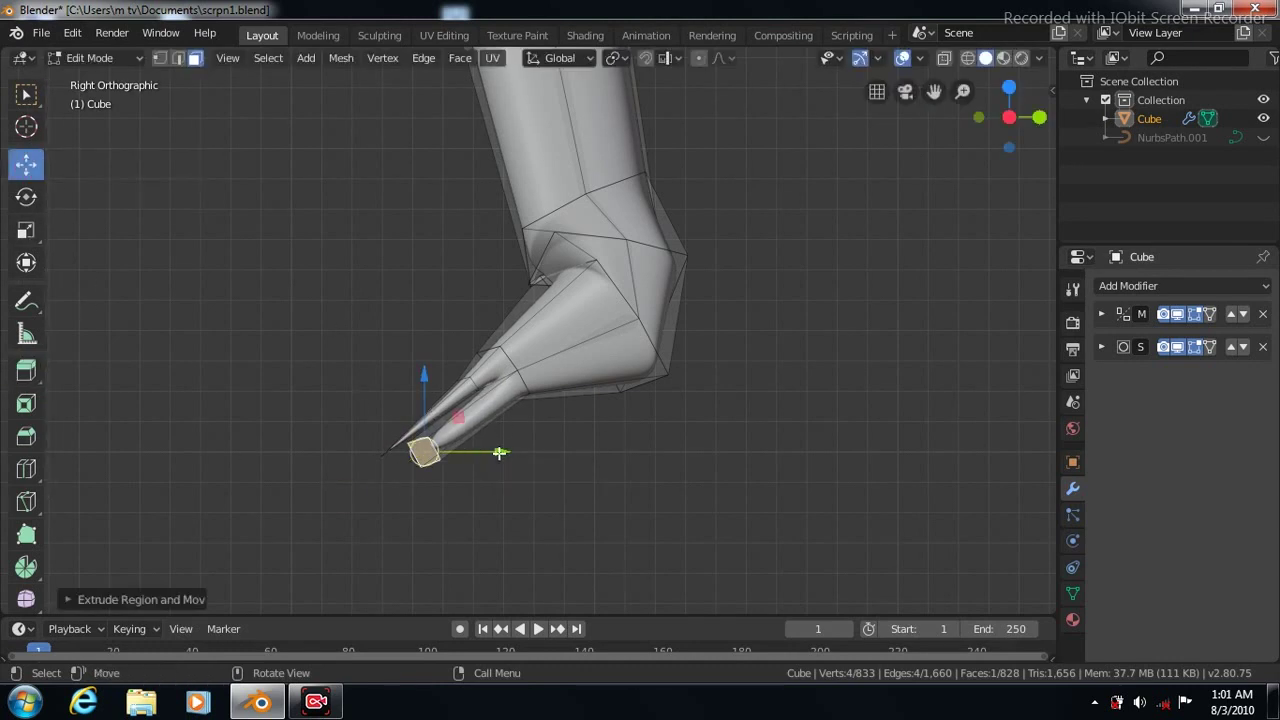
key("g")
key("y")
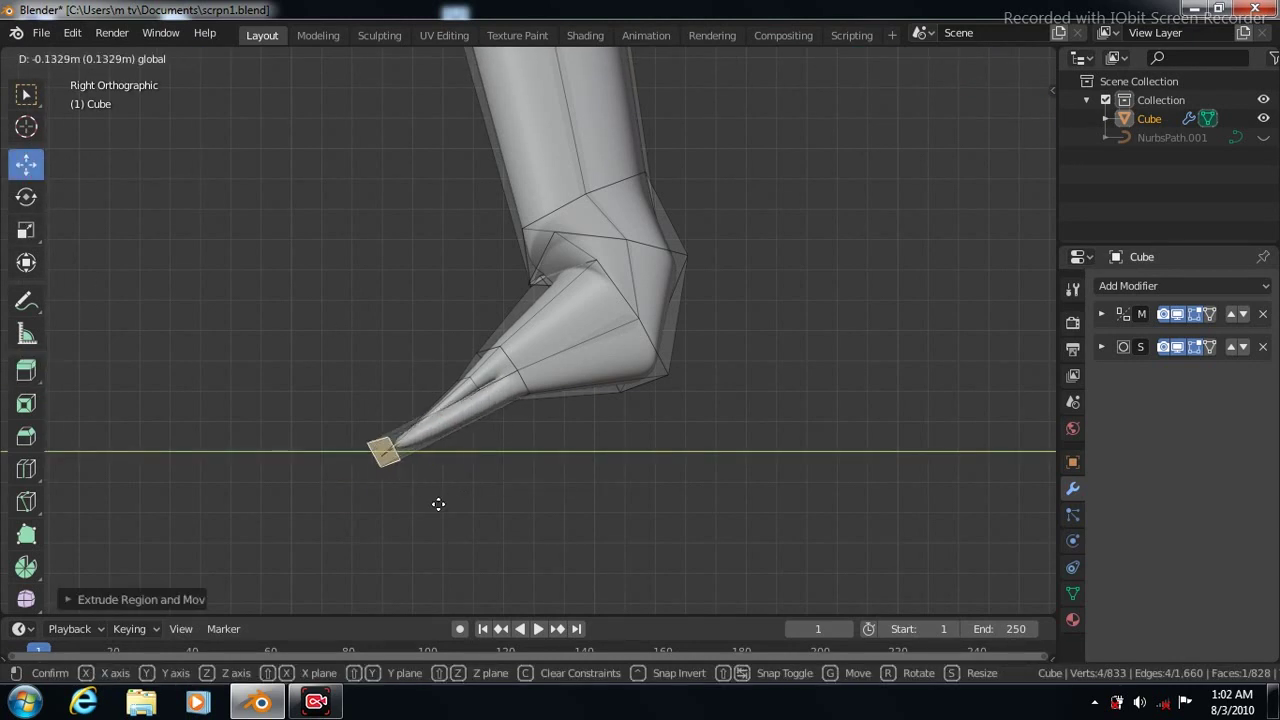
left_click(440, 505)
key("ctrl+z")
left_click(26, 230)
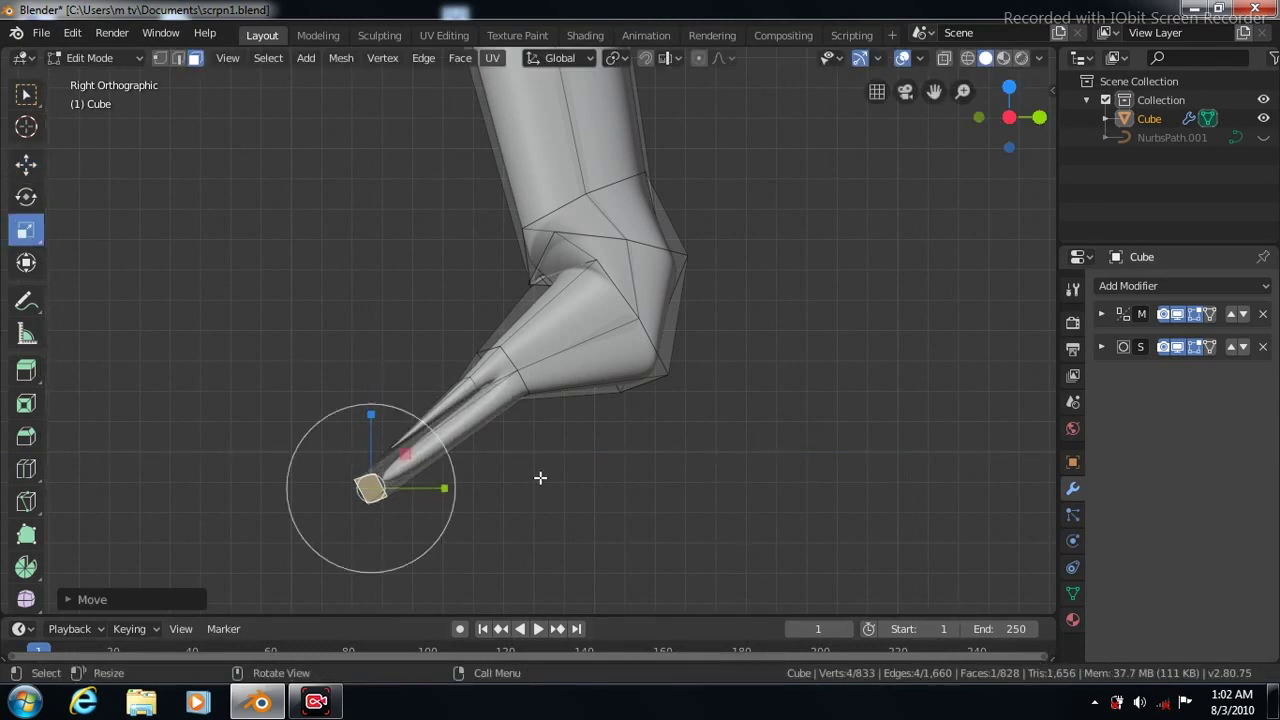
key("s")
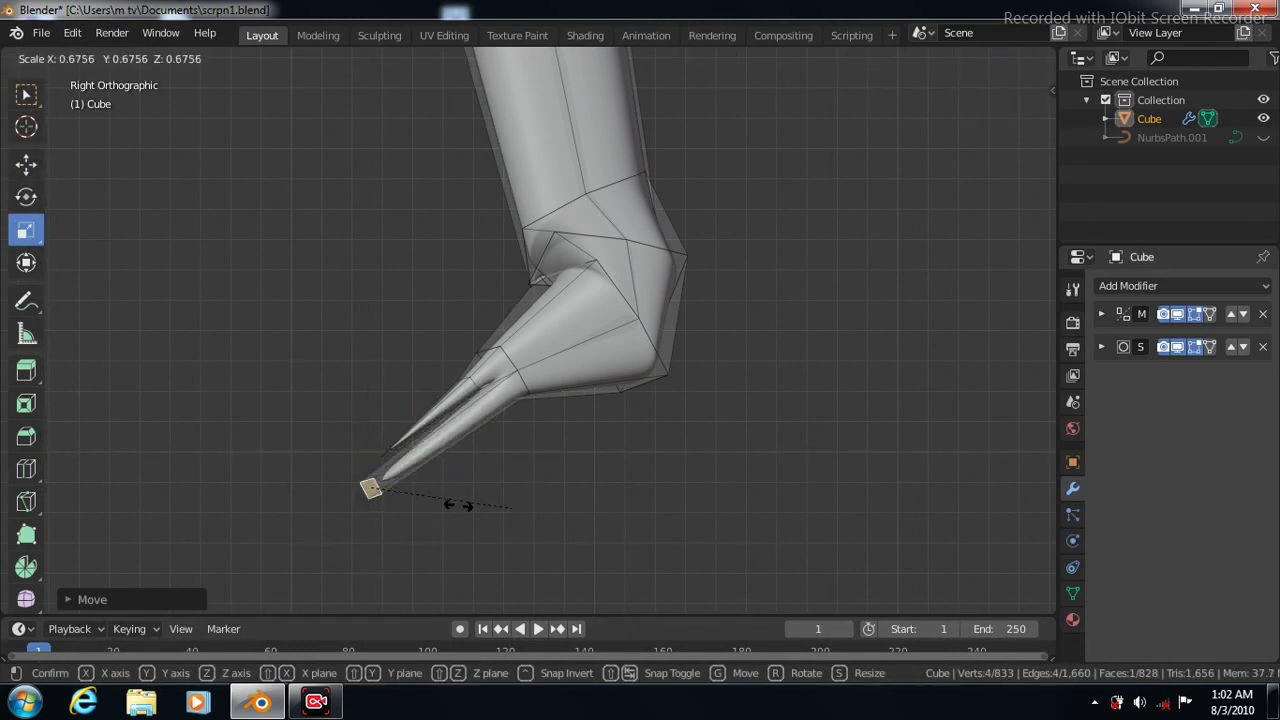
left_click(395, 497)
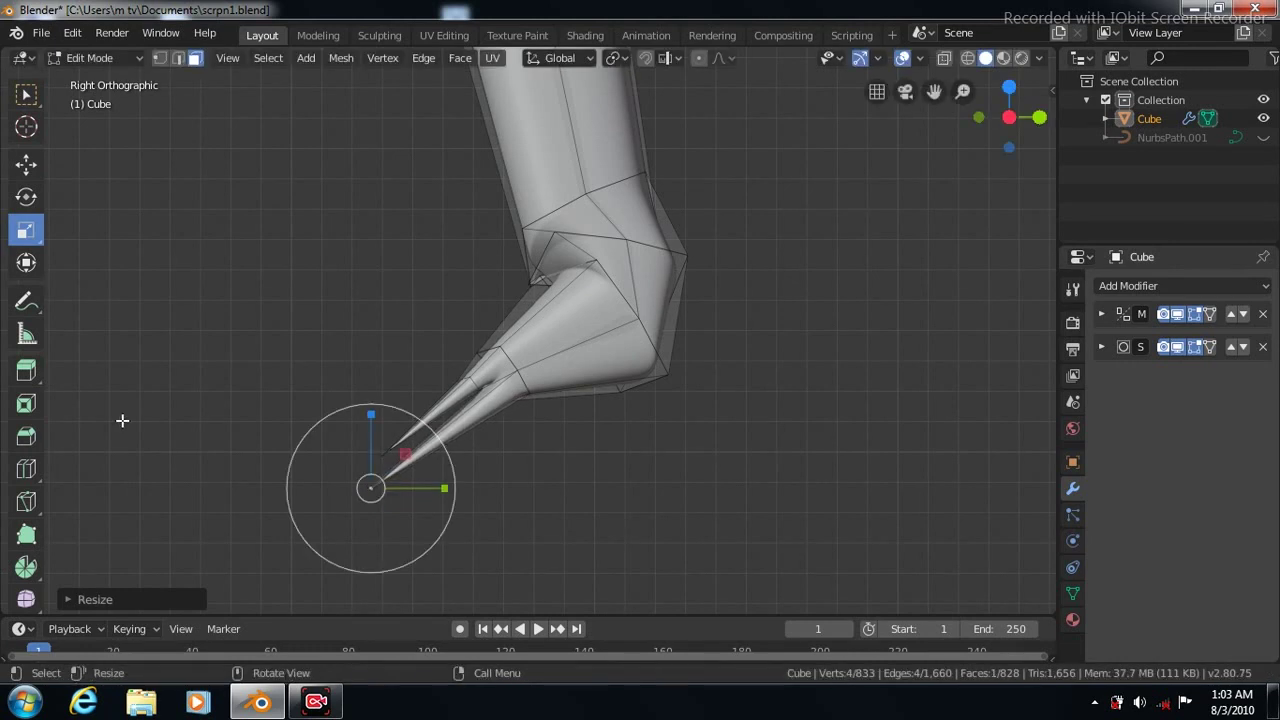
Add an edge loop near the claws' base and pinch it inward
left_click(27, 470)
left_click_drag(441, 437, 509, 406)
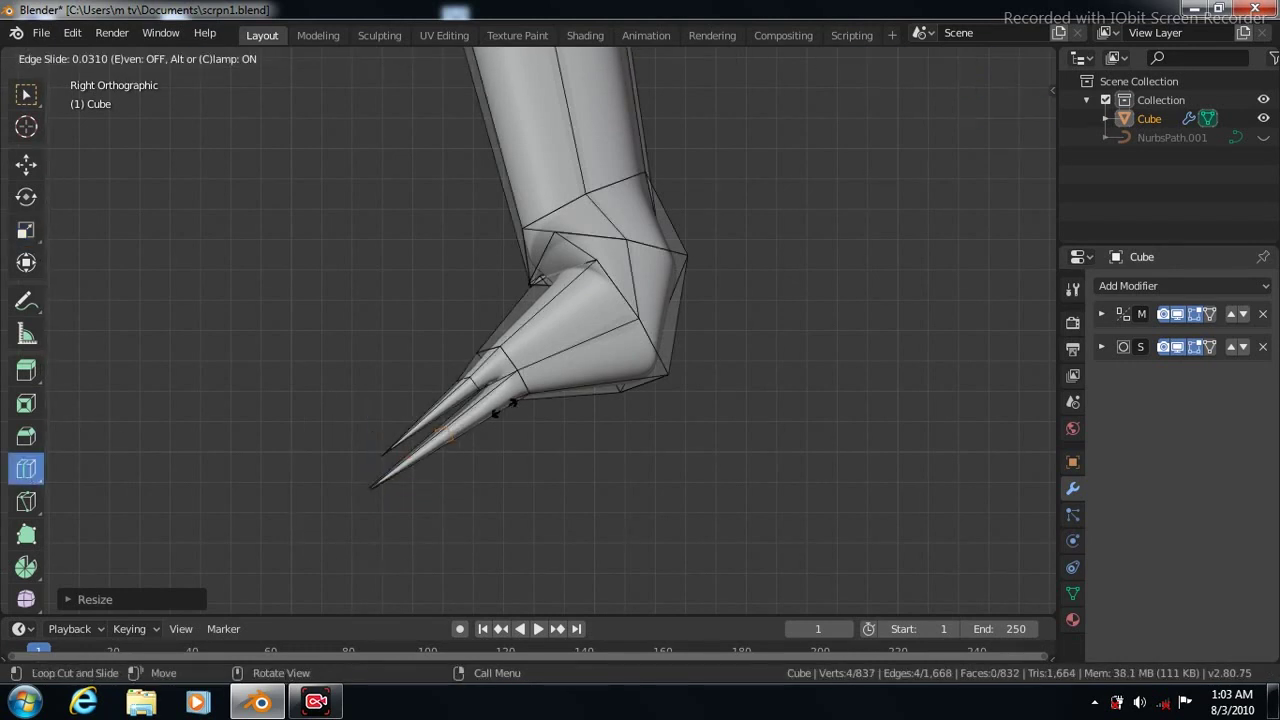
left_click(27, 231)
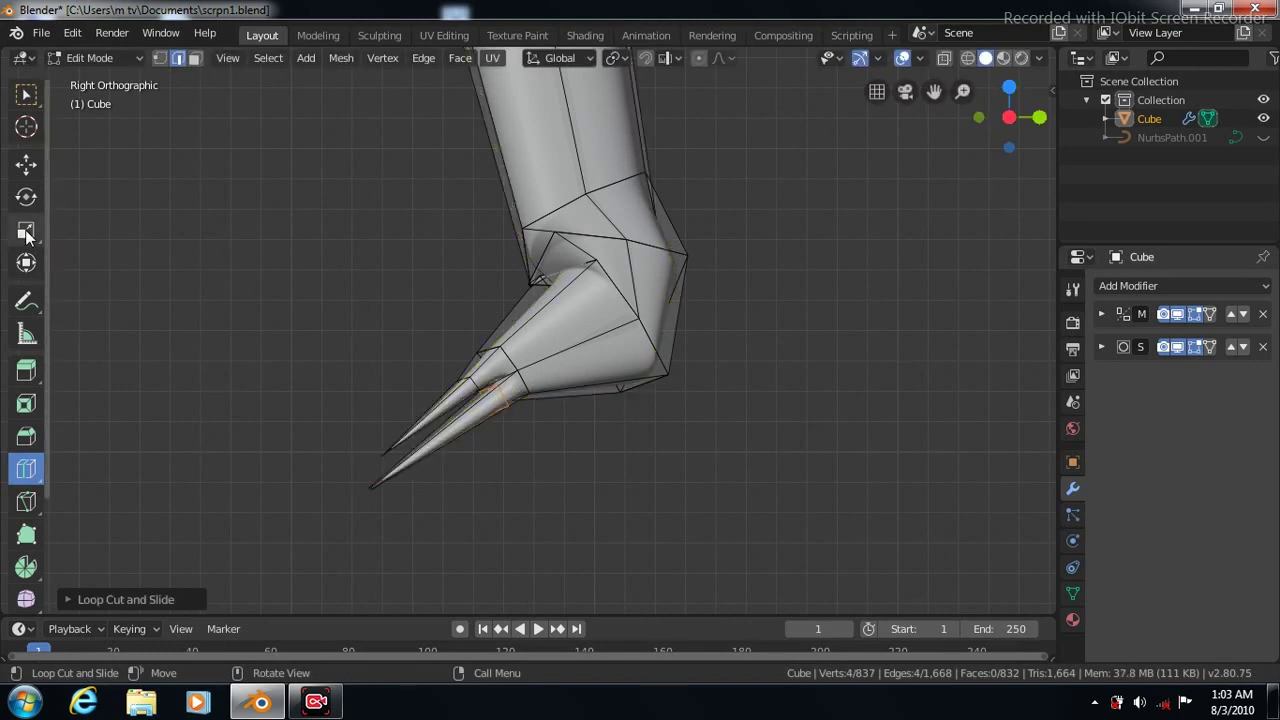
key("s")
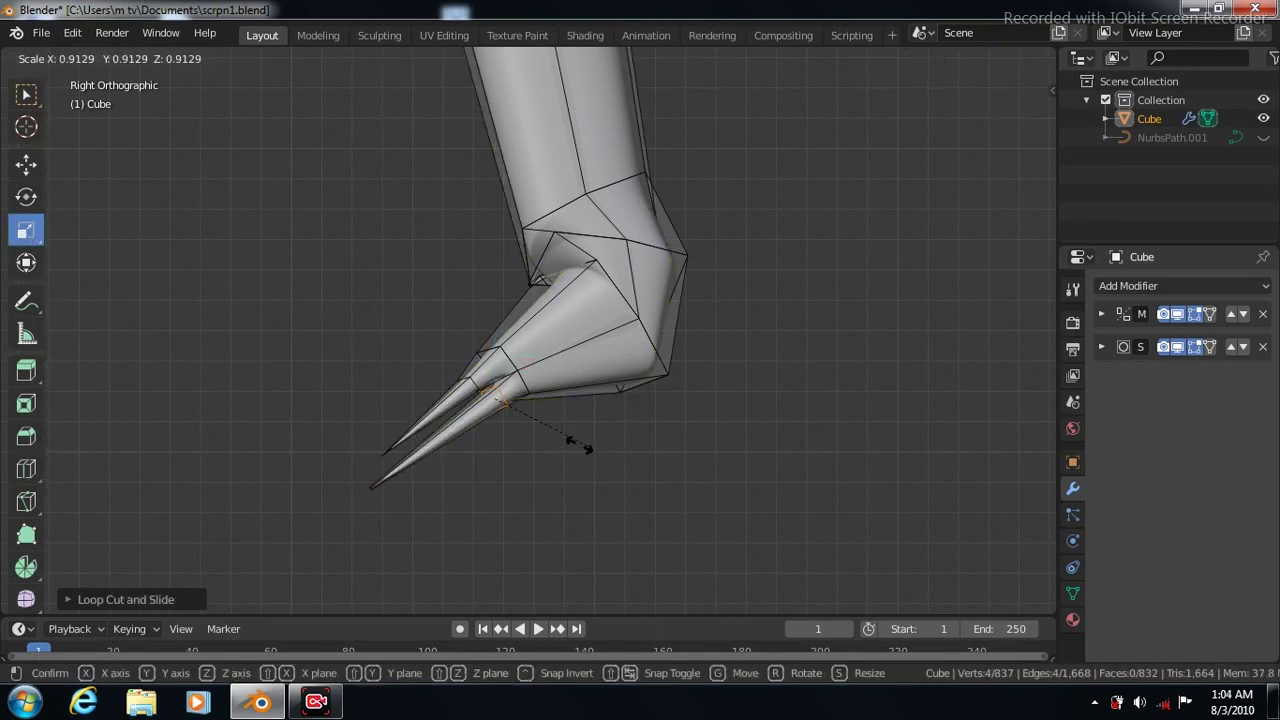
left_click(559, 433)
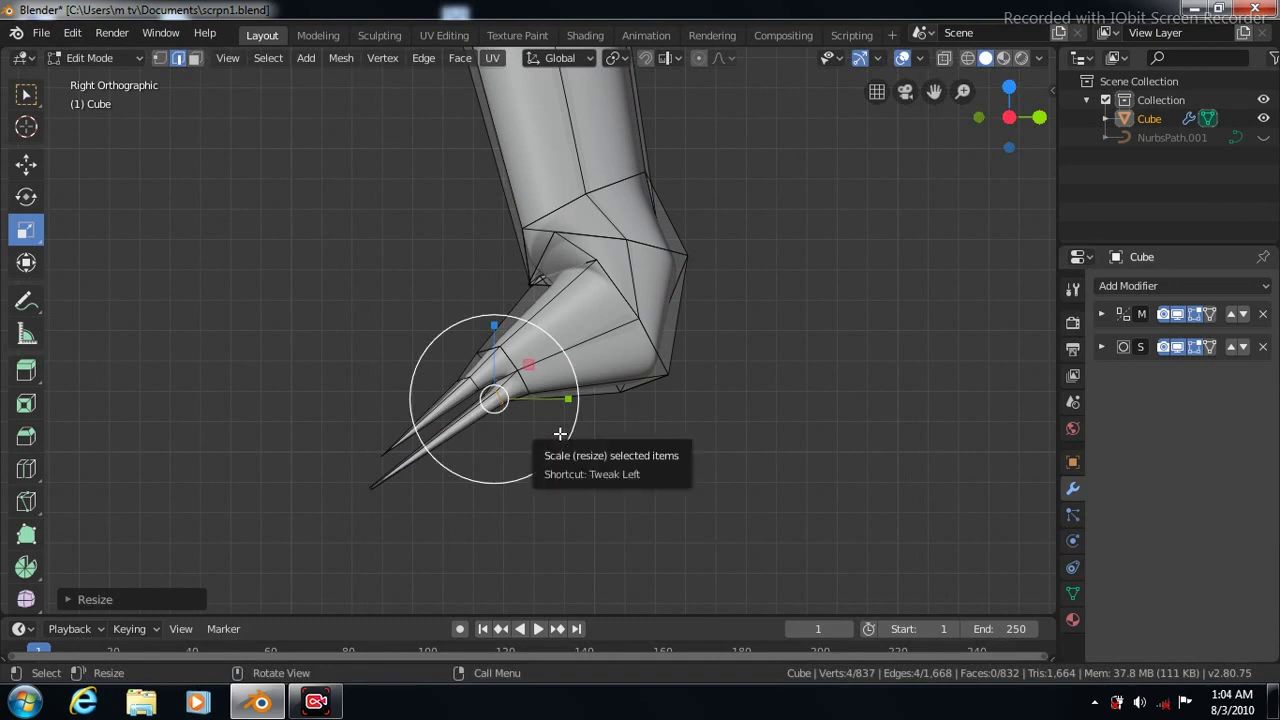
Select the two end faces of another leg's foot
key("w")
left_click(560, 258)
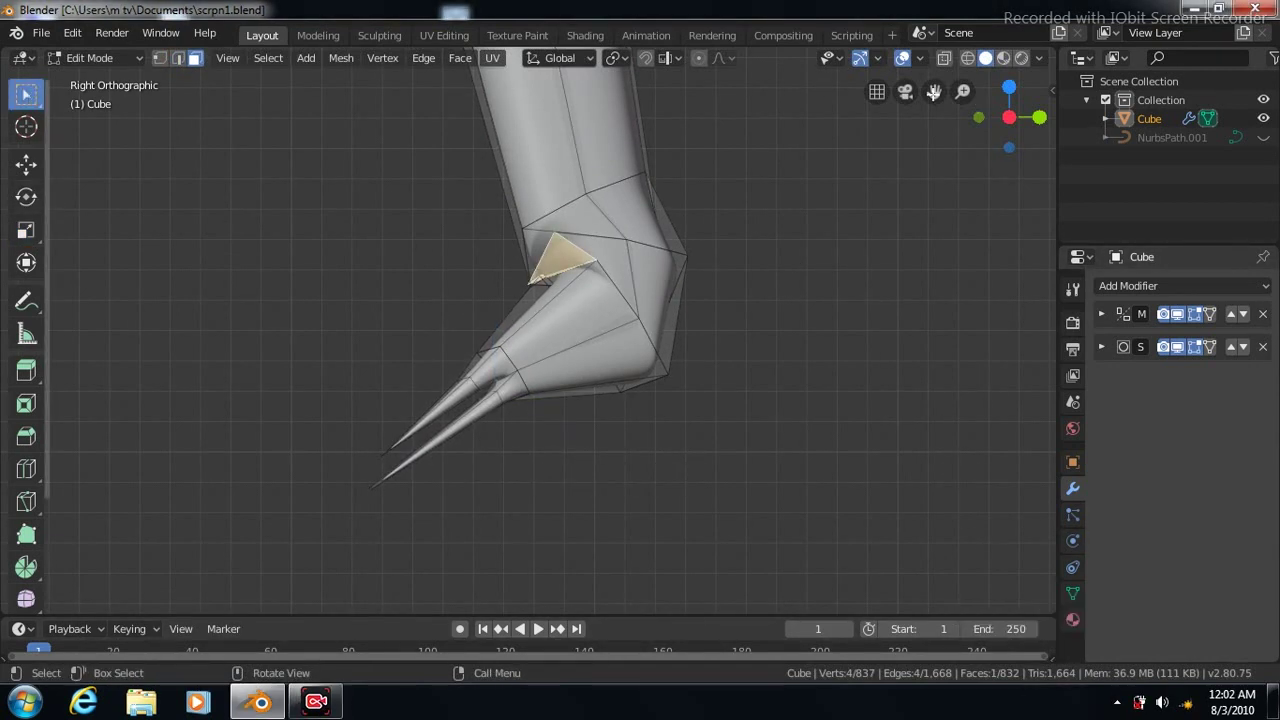
mouse_move(934, 91)
left_mouse_down()
mouse_move(900, 95)
mouse_move(933, 91)
left_mouse_up()
scroll(934, 91, "up", 3)
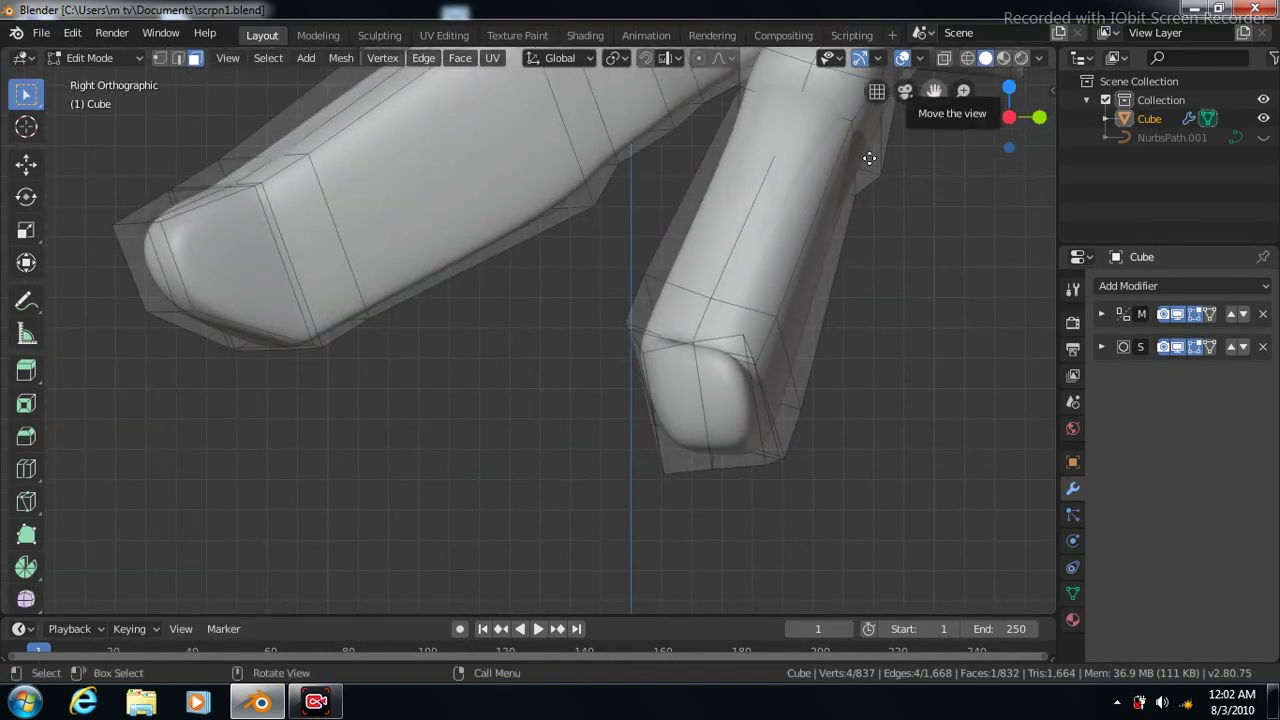
left_click(680, 411)
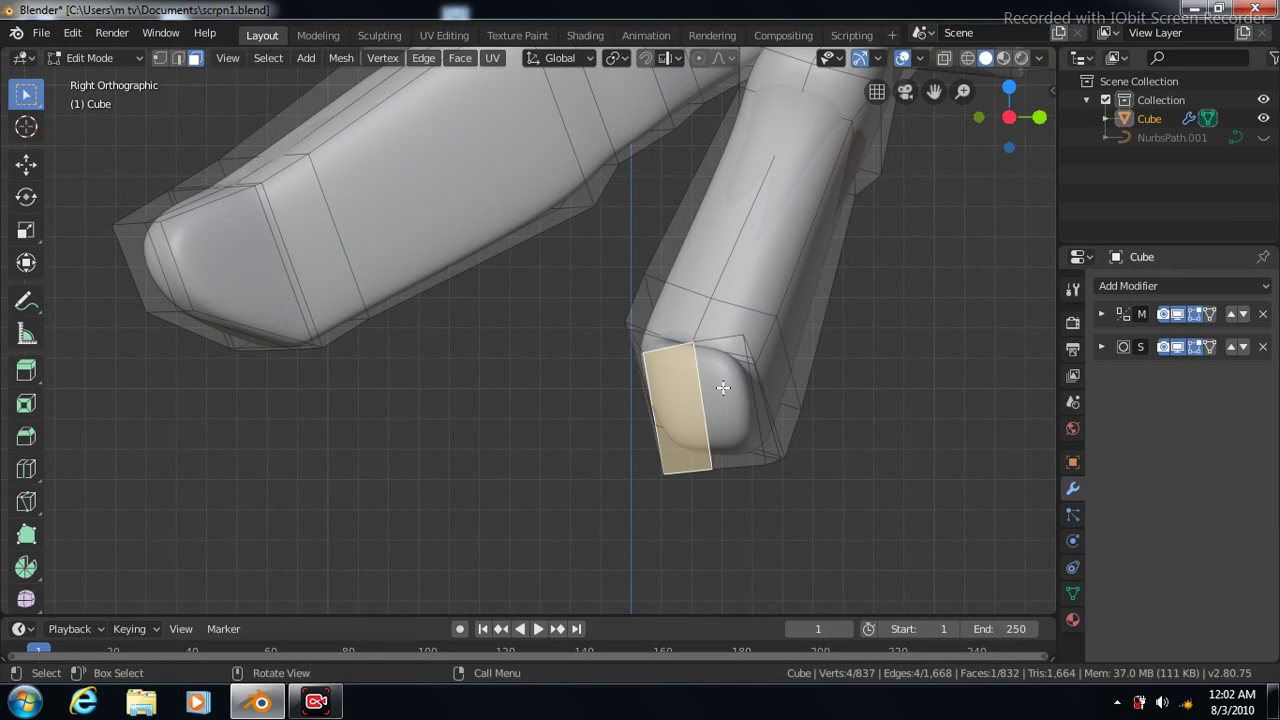
left_click(735, 400, "shift")
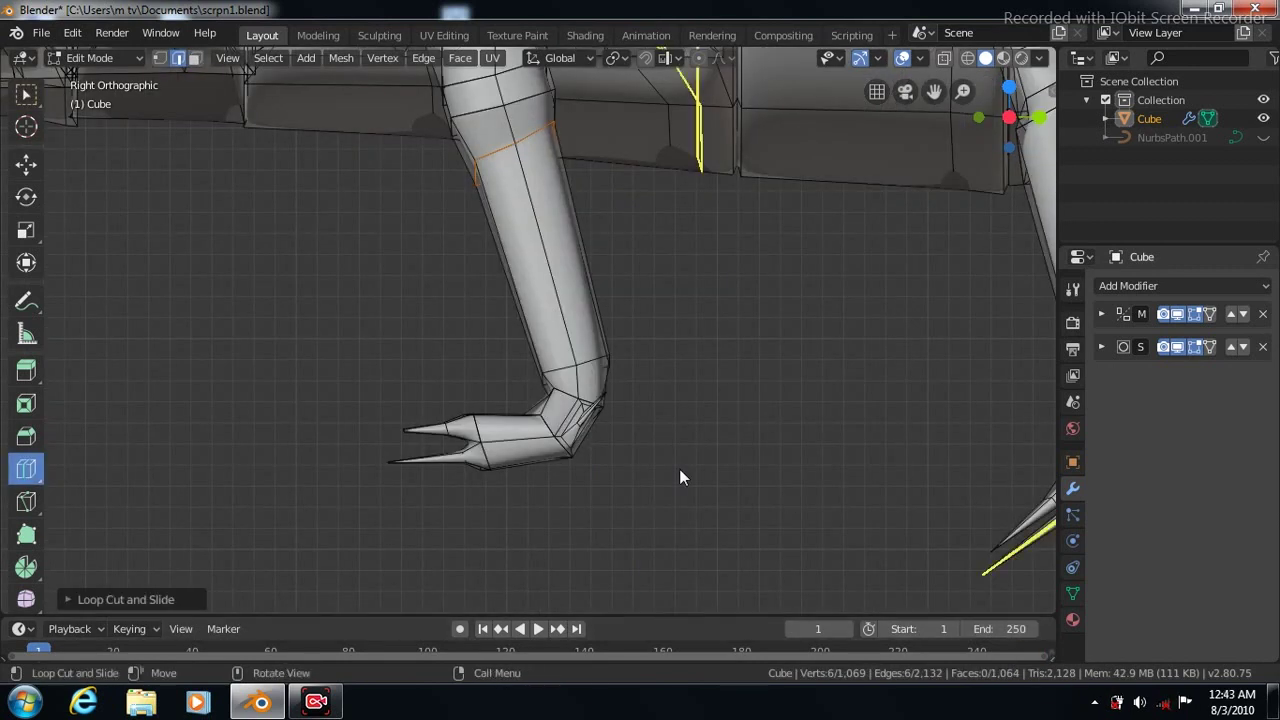
scroll(679, 468, "down", 2)
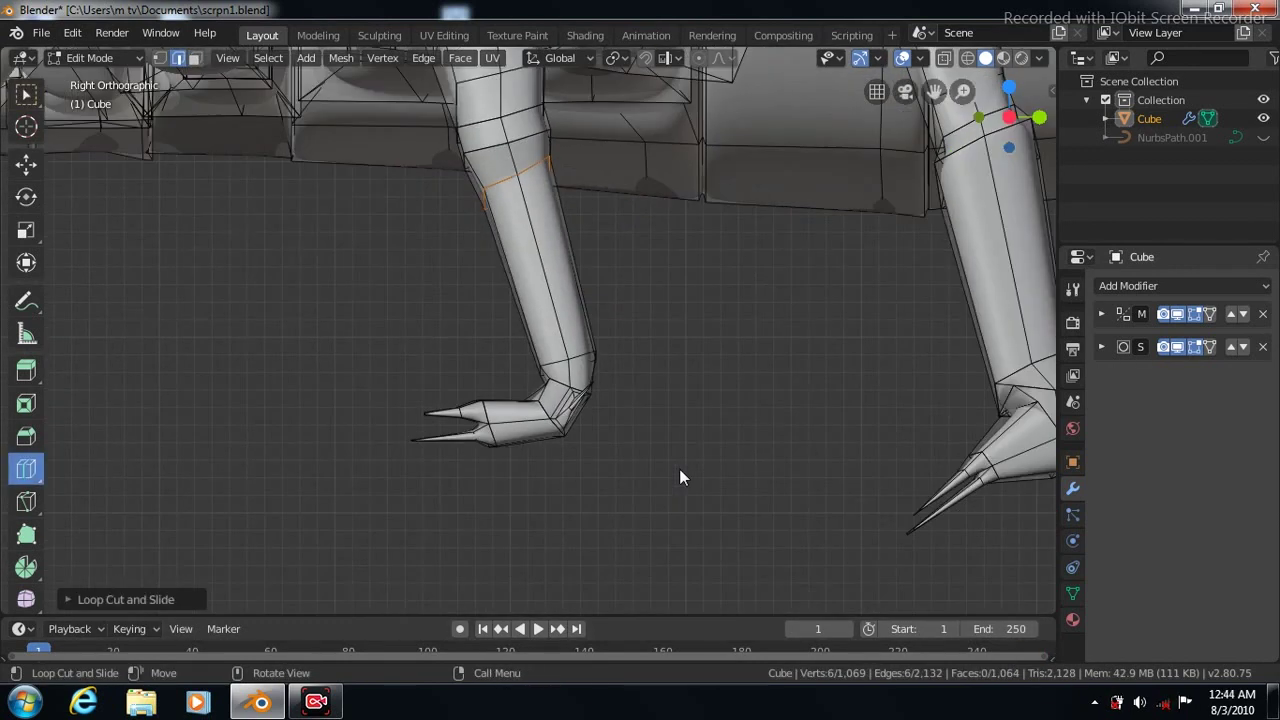
scroll(679, 468, "down", 3)
scroll(679, 468, "down", 2)
scroll(679, 468, "down", 1)
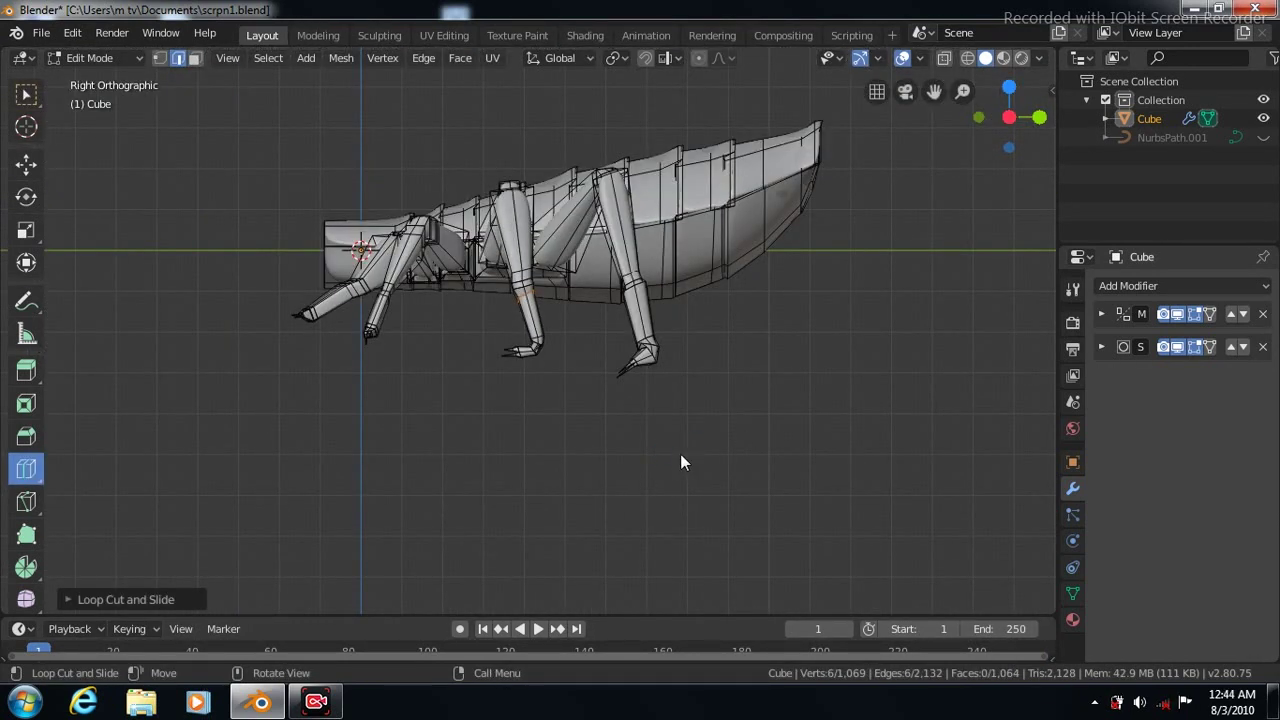
key("Tab")
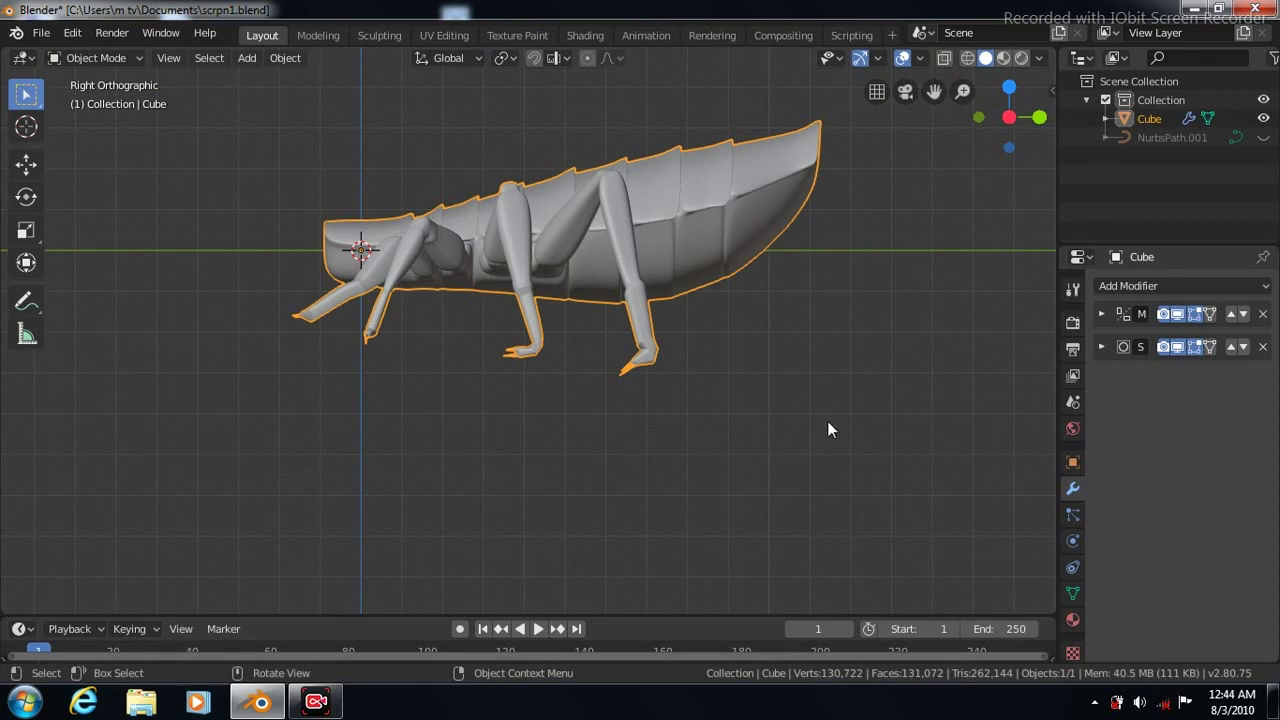
key("KP_1")
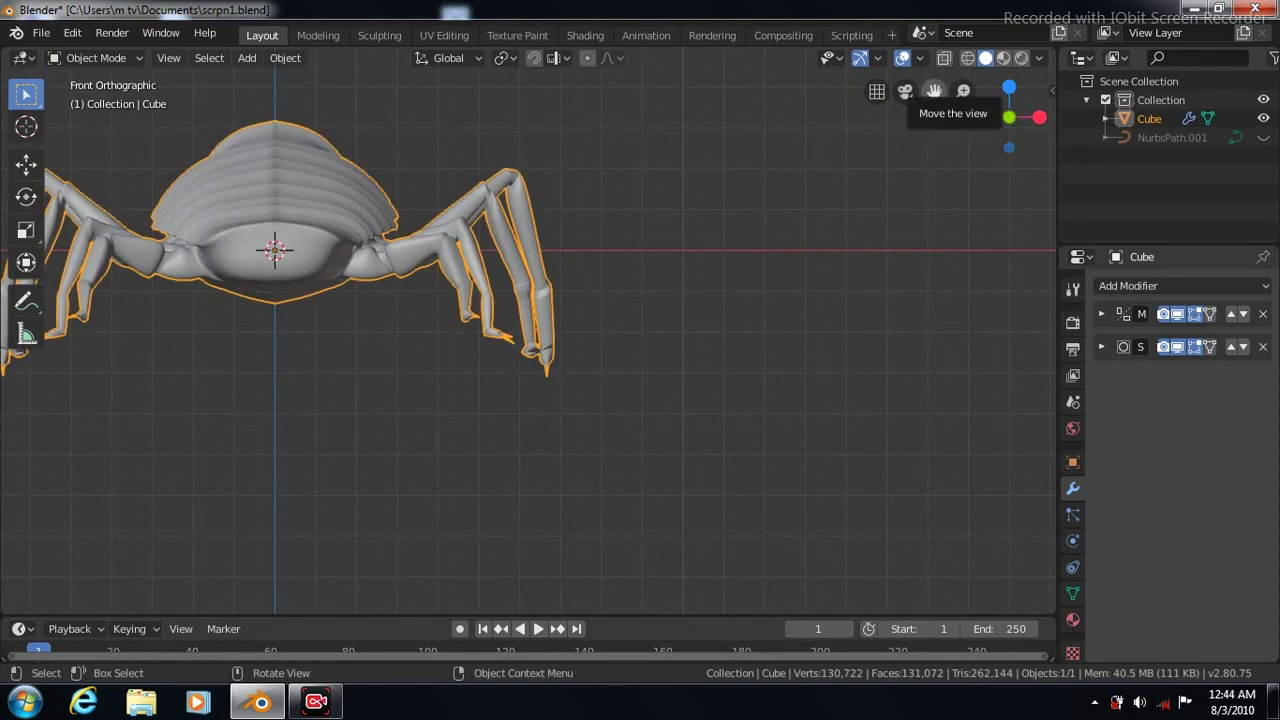
left_click_drag(934, 91, 1169, 119)
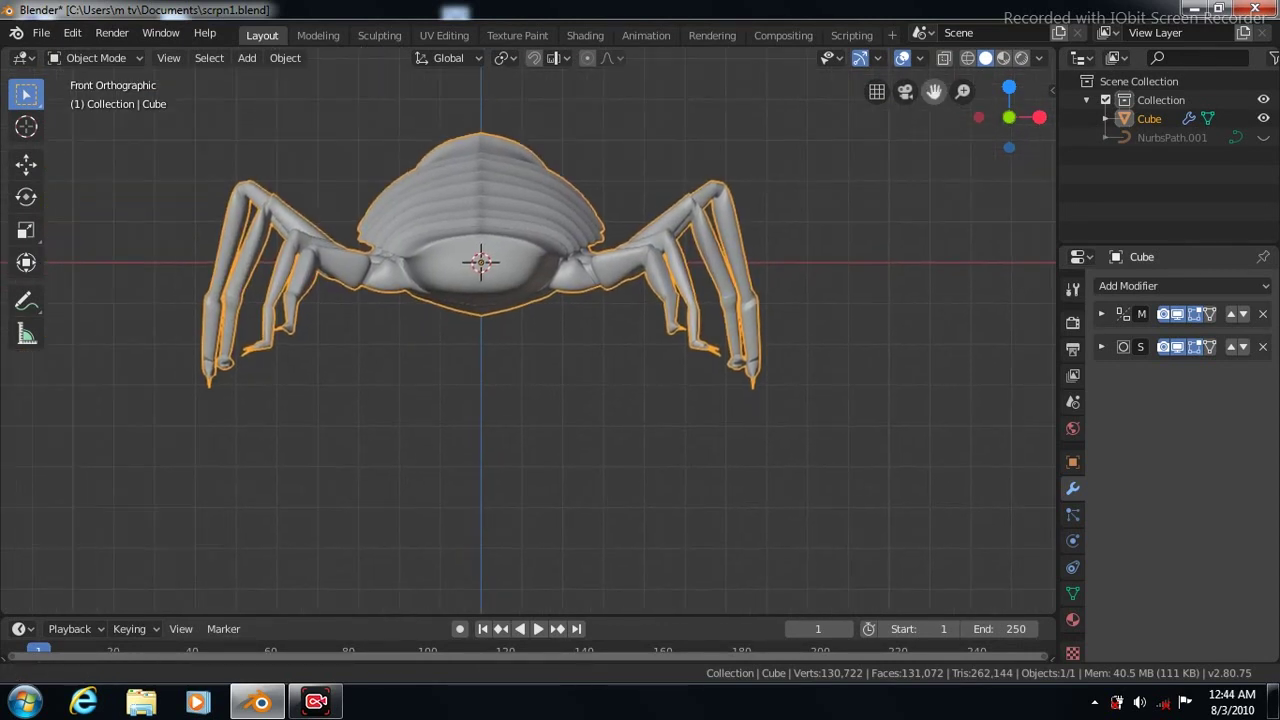
left_click_drag(934, 91, 895, 70)
key("Tab")
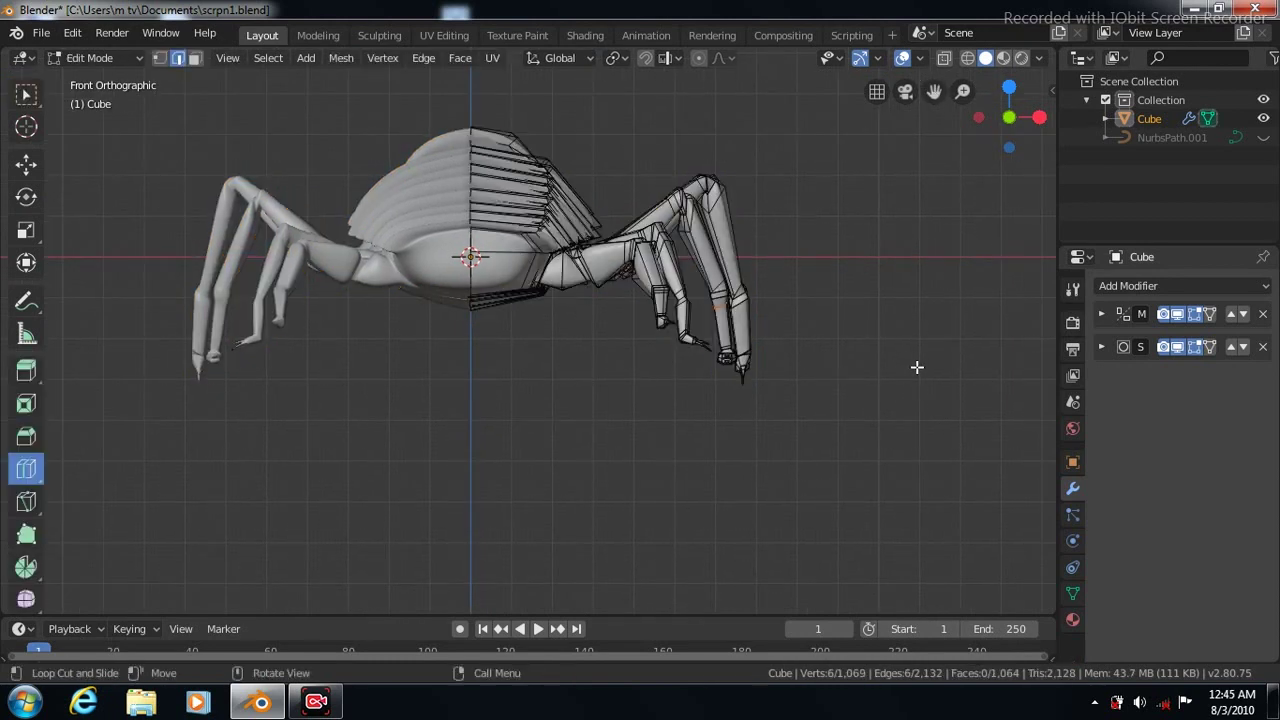
scroll(946, 331, "up", 3)
scroll(947, 333, "up", 2)
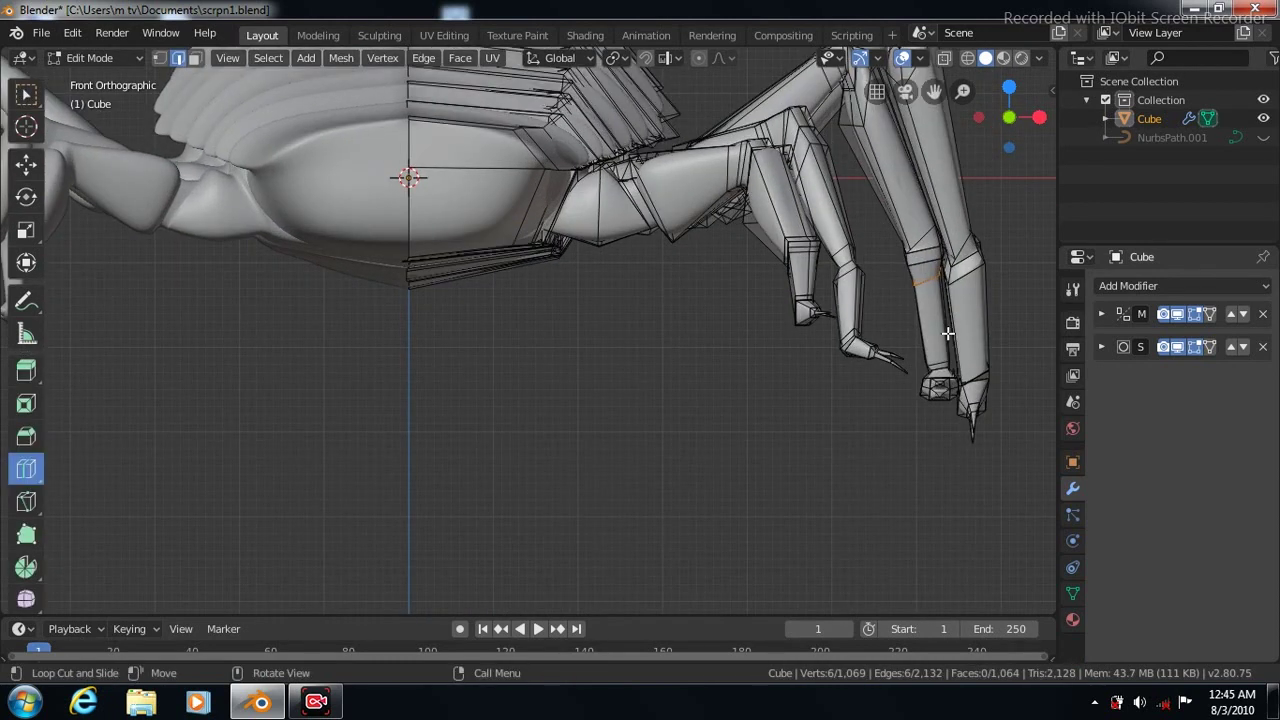
left_click(26, 502)
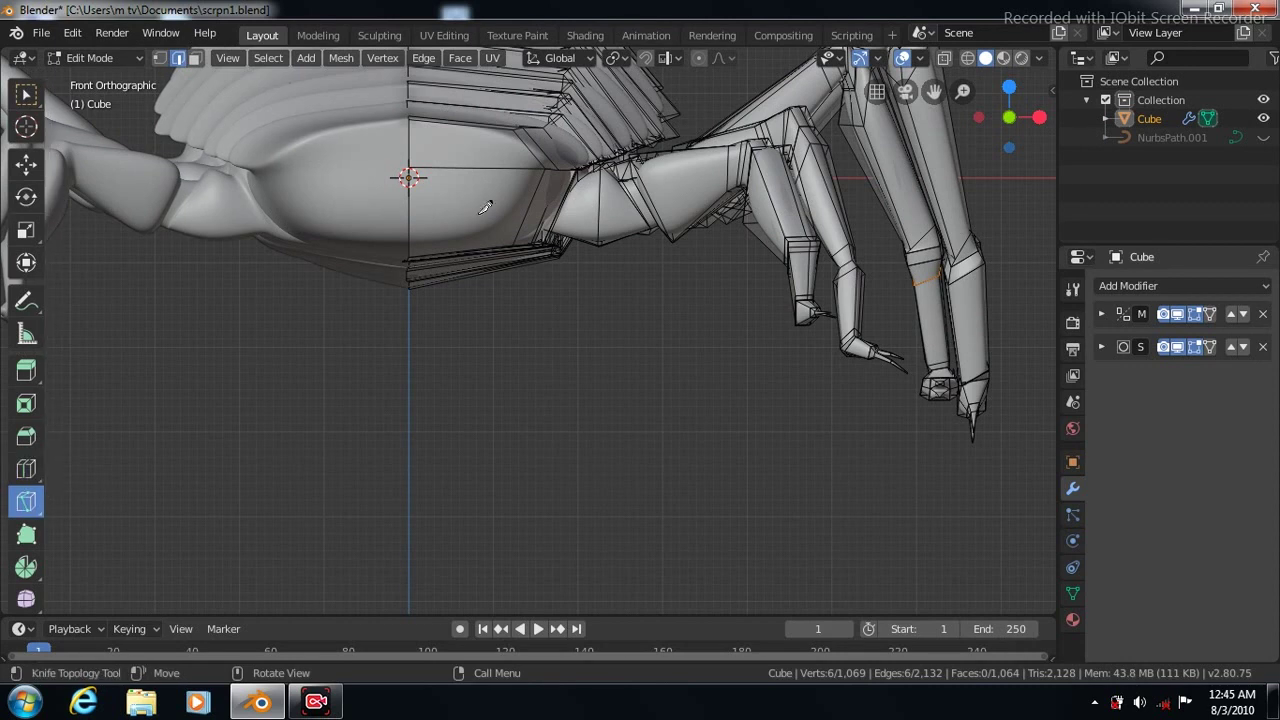
middle_click_drag(592, 346, 498, 341)
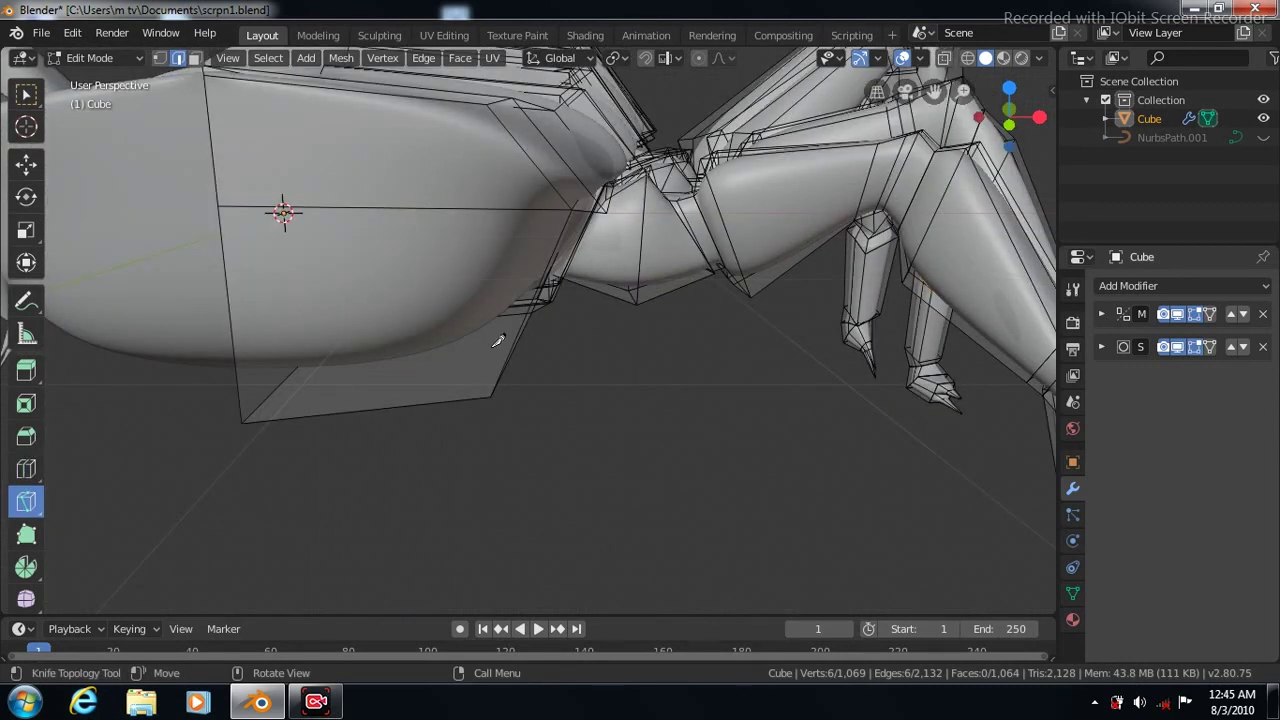
Knife-cut a vertical edge from the panel's top edge down to its bottom edge
left_click(381, 207)
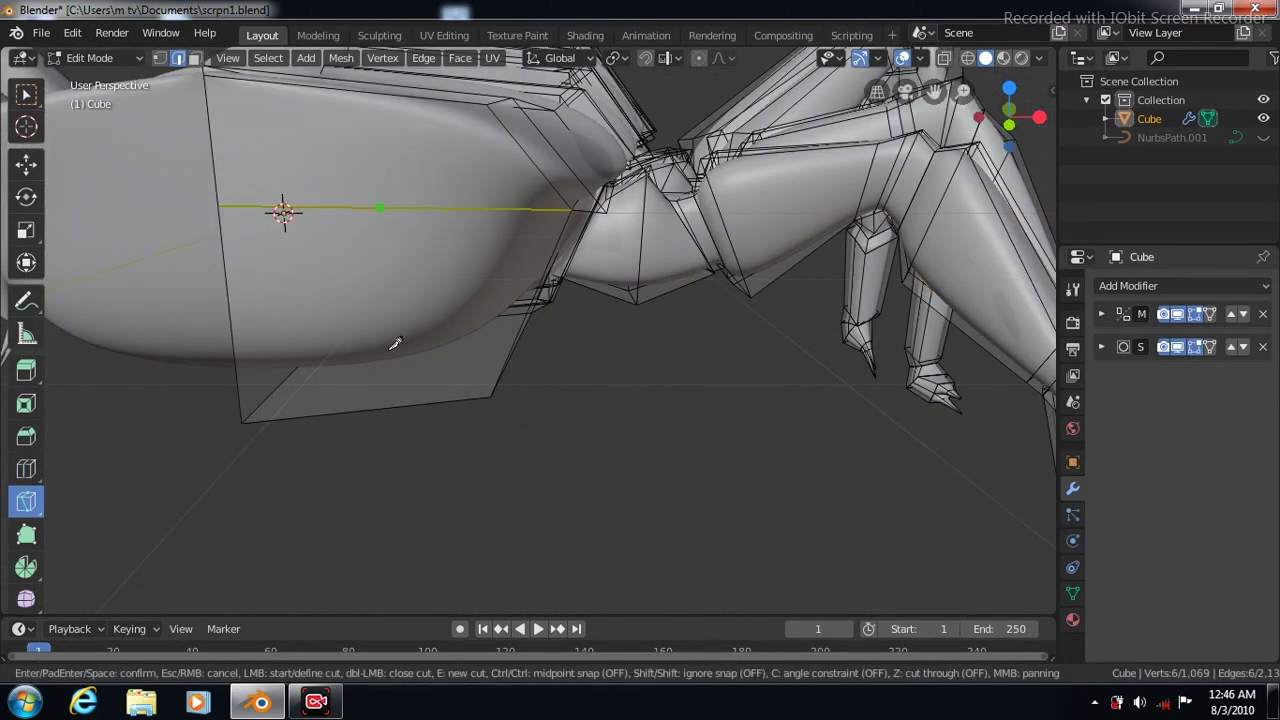
left_click(382, 403)
key("Return")
Switch to face select and select the face right of the new cut
left_click(26, 163)
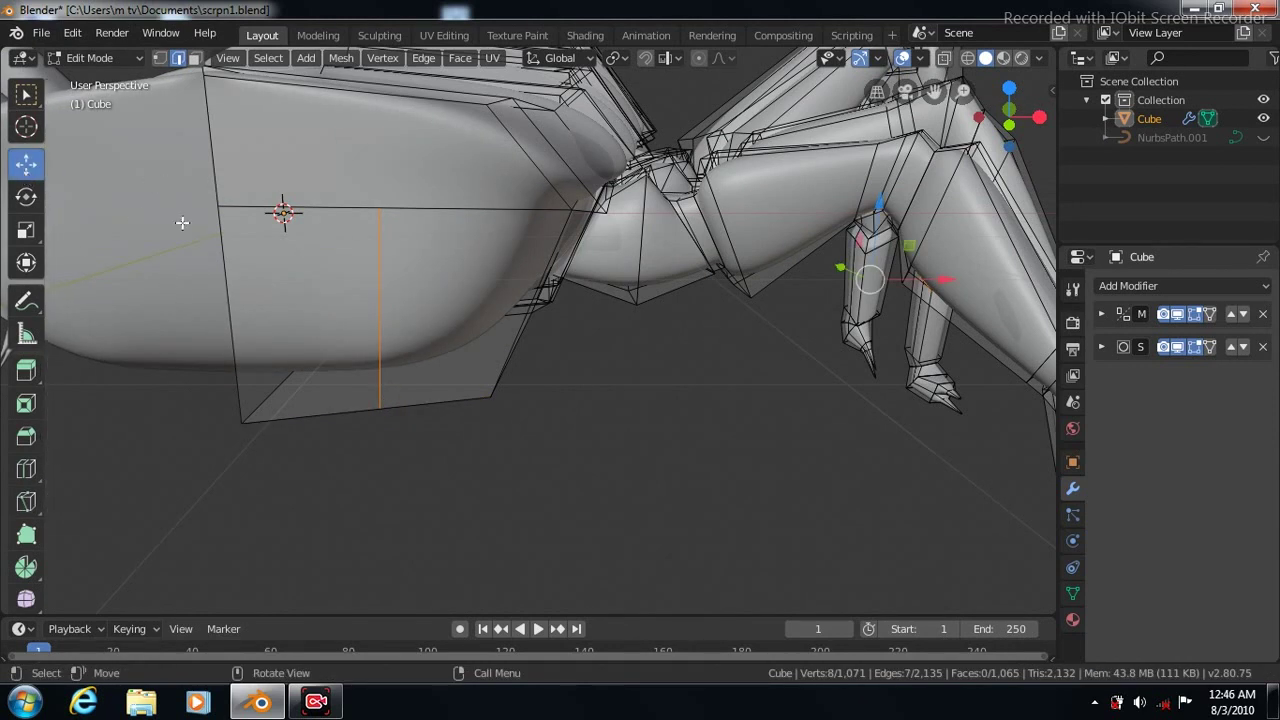
left_click(160, 59)
left_click(490, 396)
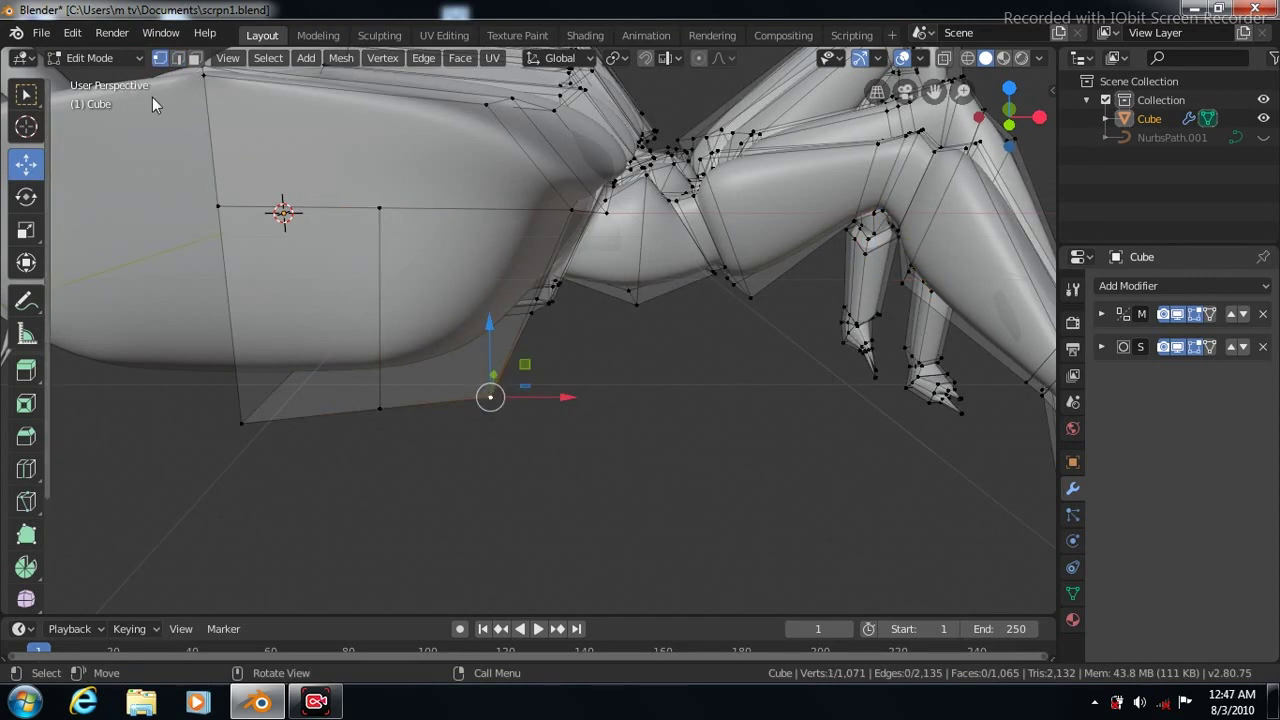
left_click(195, 58)
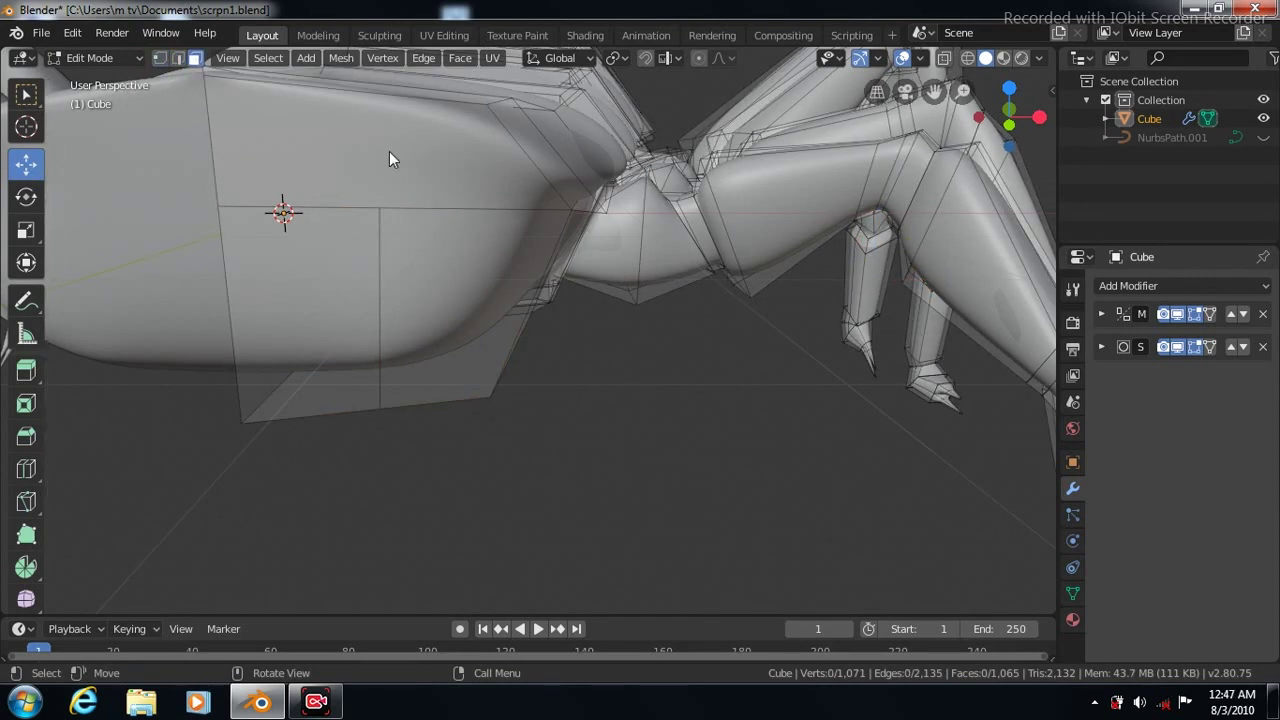
left_click(26, 94)
left_click(462, 290)
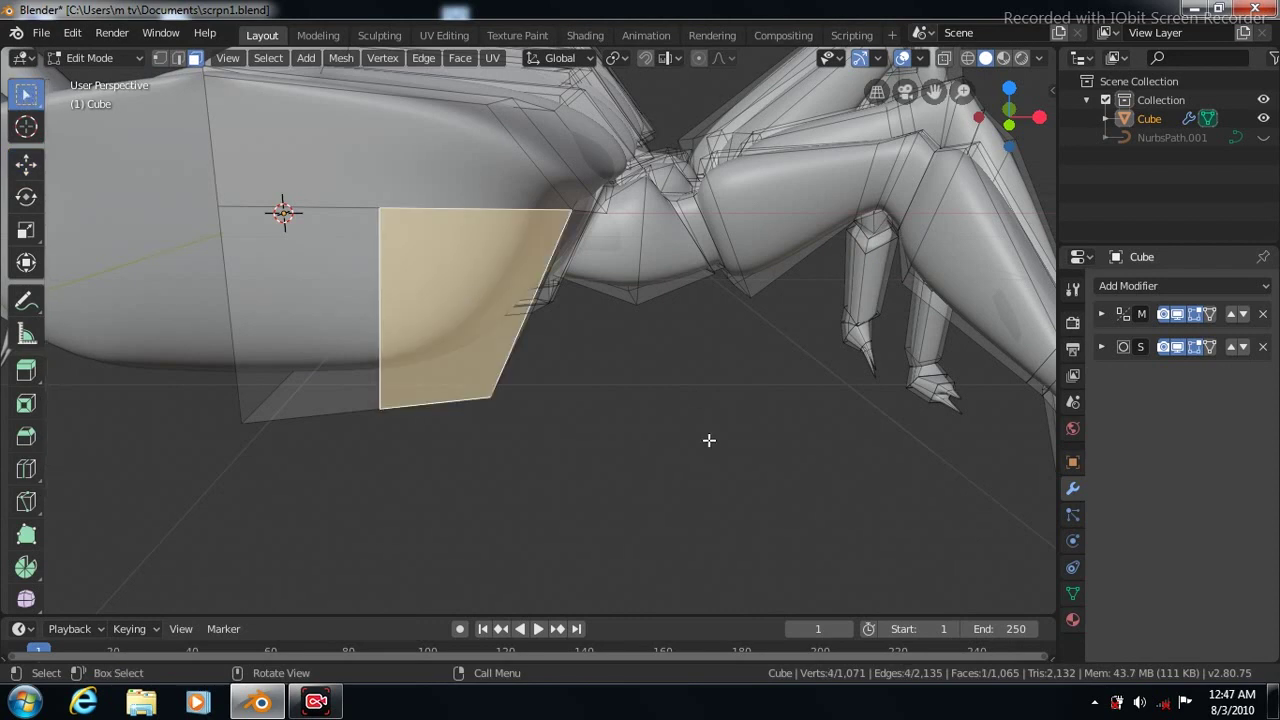
key("KP_7")
Extrude the selected face outward from the body's lower edge
left_click_drag(933, 91, 918, 30)
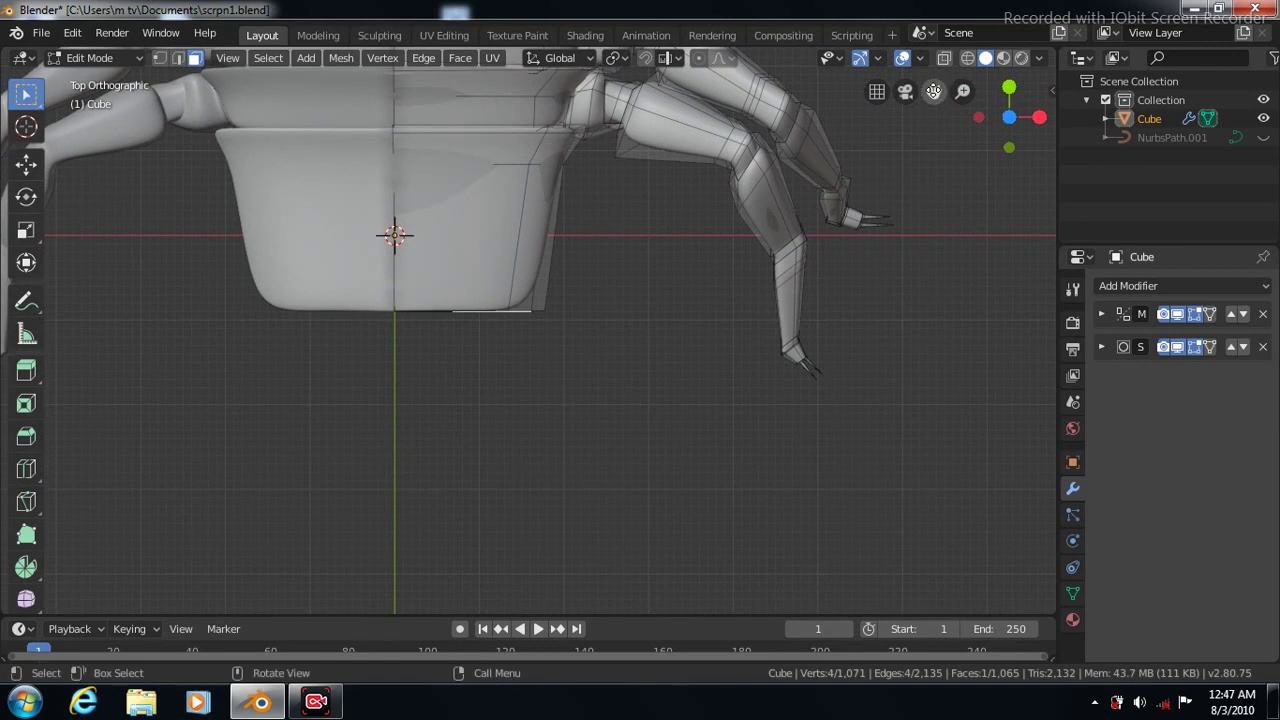
left_click(27, 373)
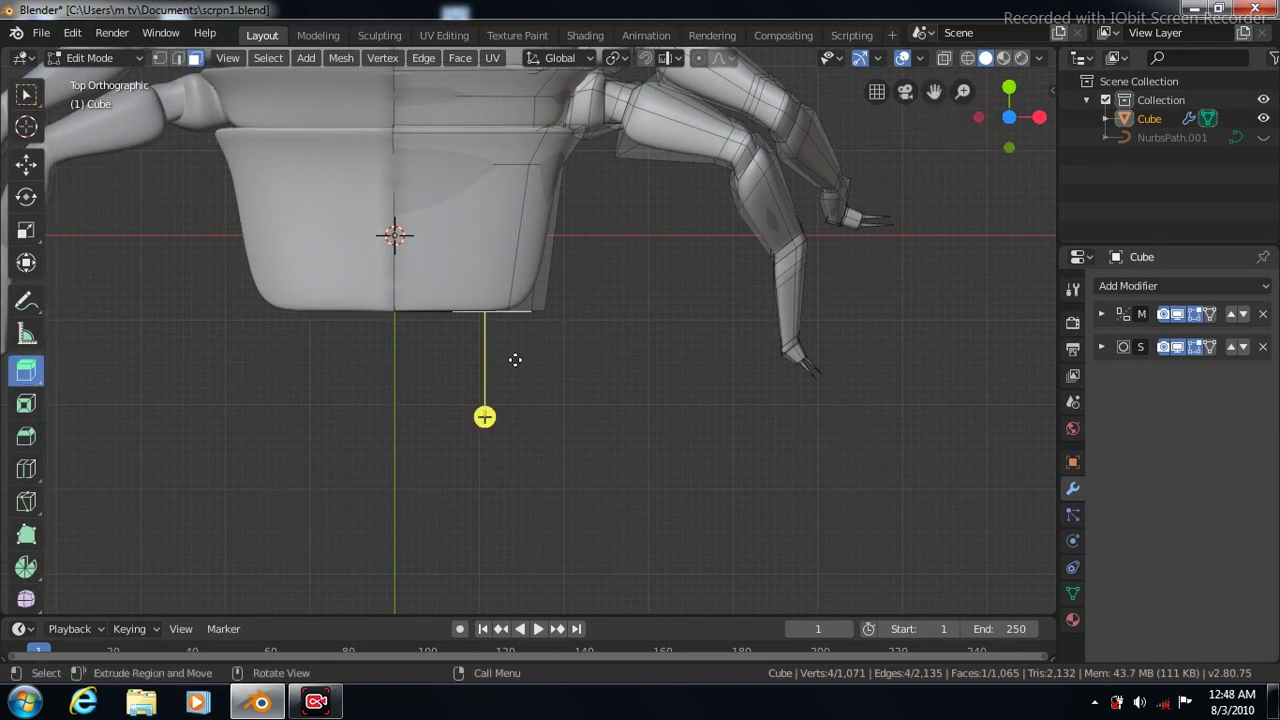
left_click_drag(516, 378, 517, 400)
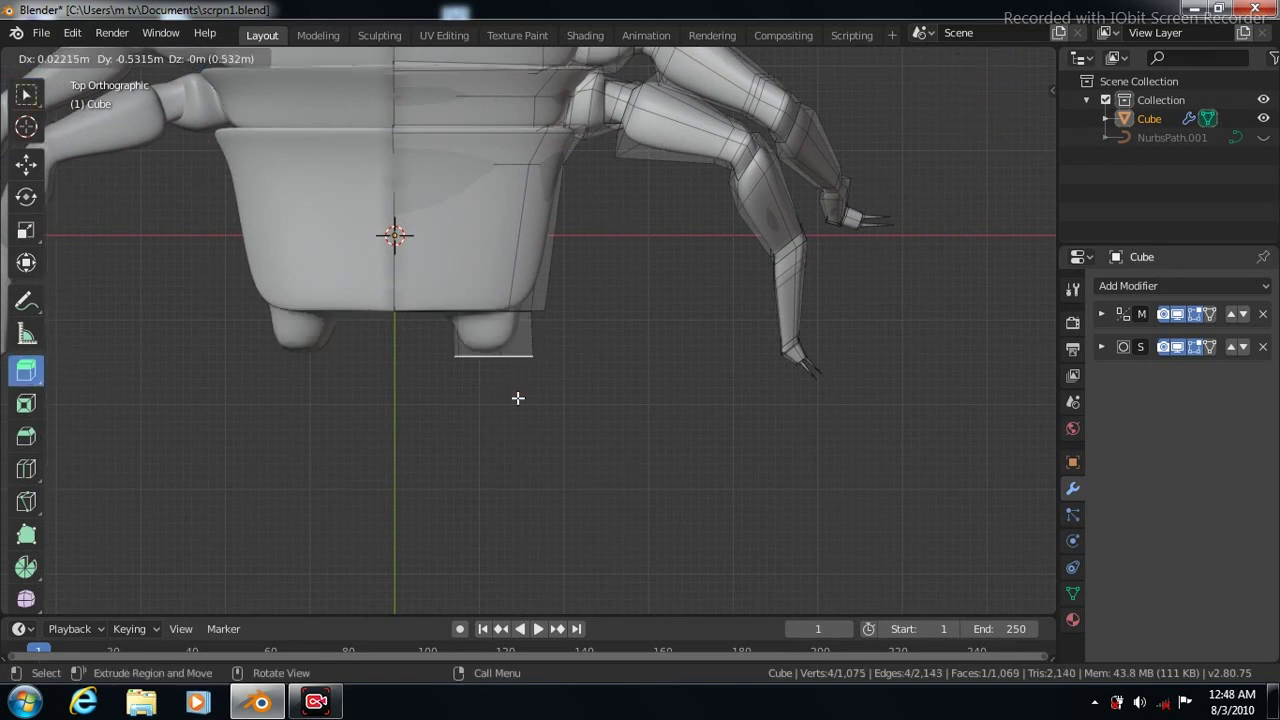
key("KP_1")
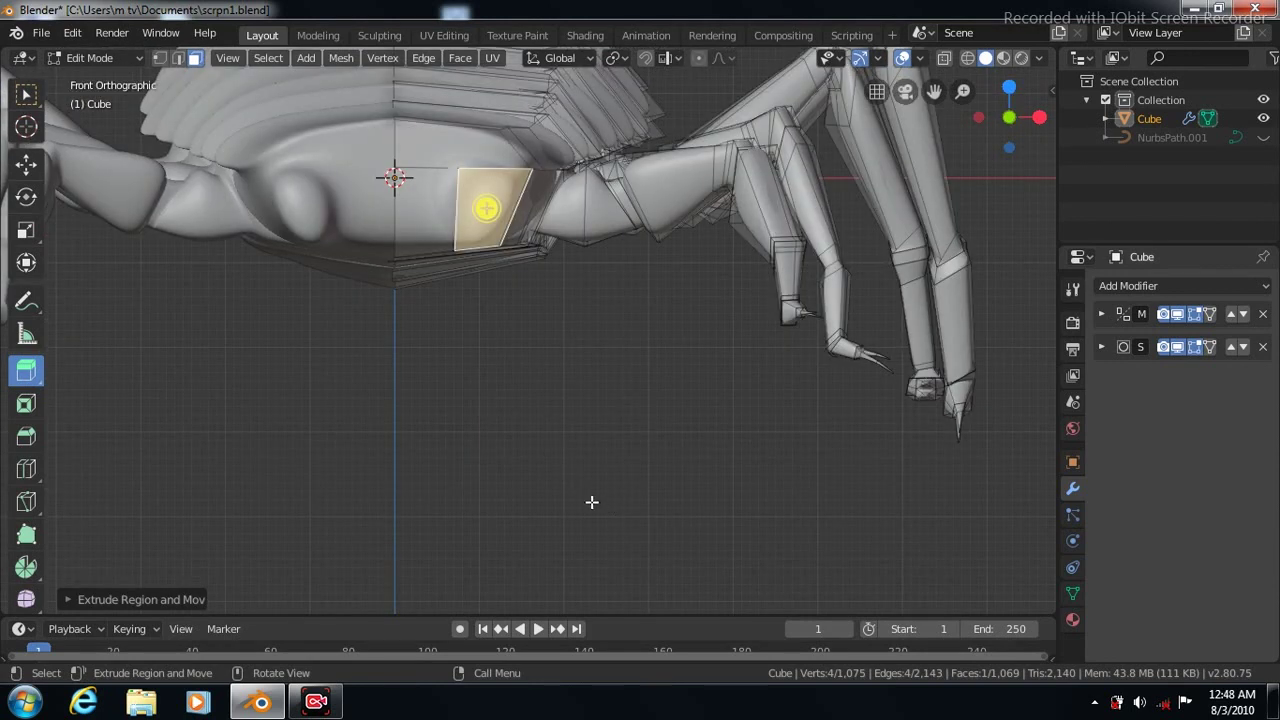
mouse_move(484, 503)
middle_mouse_down()
mouse_move(536, 497)
mouse_move(297, 337)
middle_mouse_up()
In top view, shift the stub's face along Y and rotate it to an angle
left_click(27, 94)
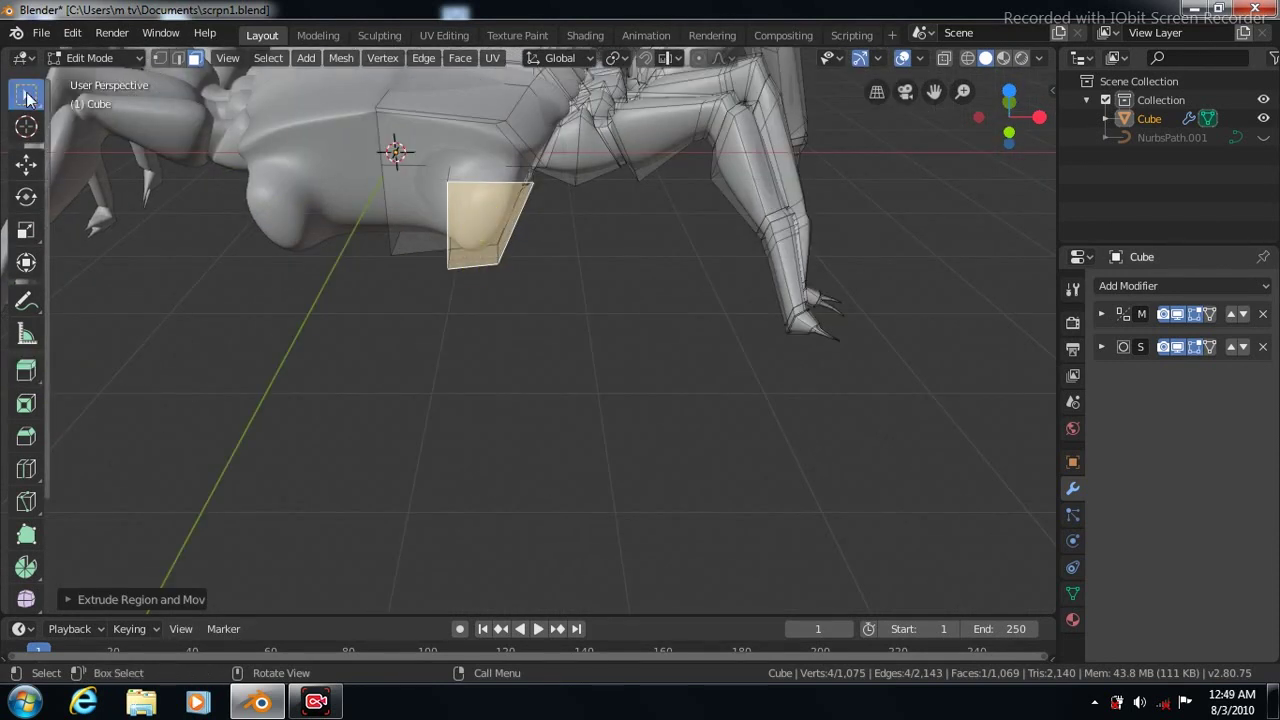
left_click(158, 56)
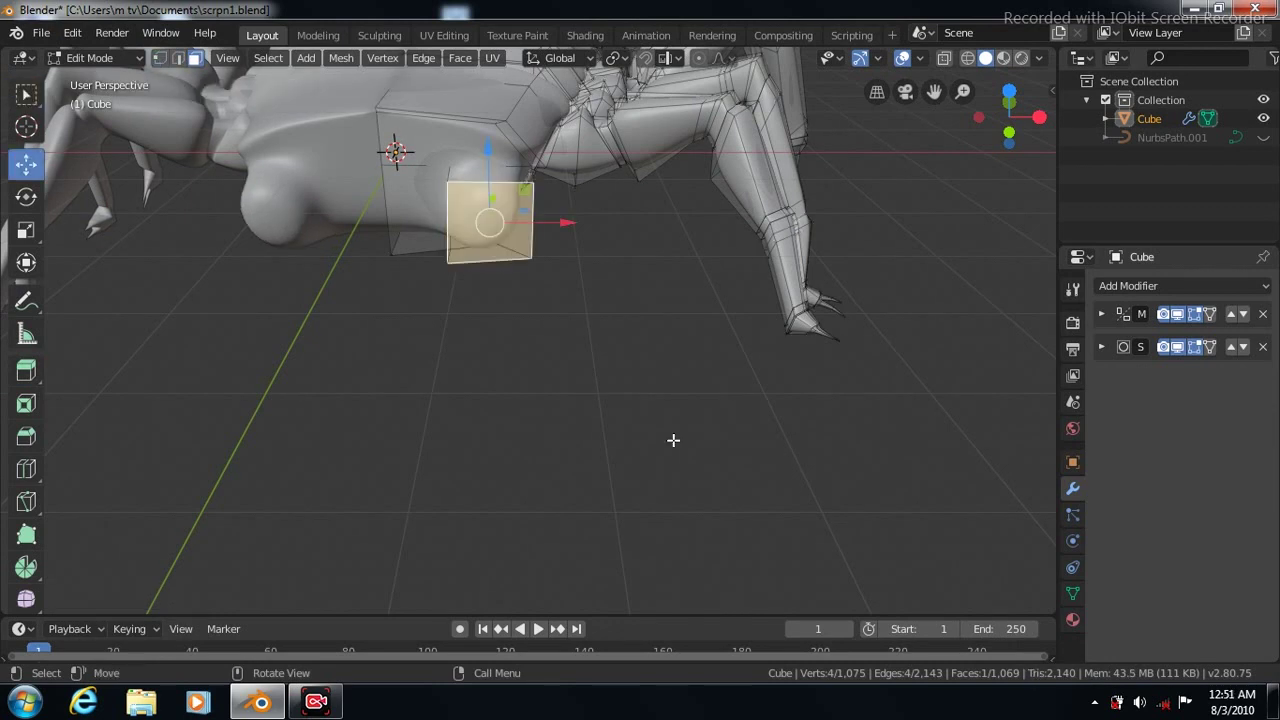
key("KP_7")
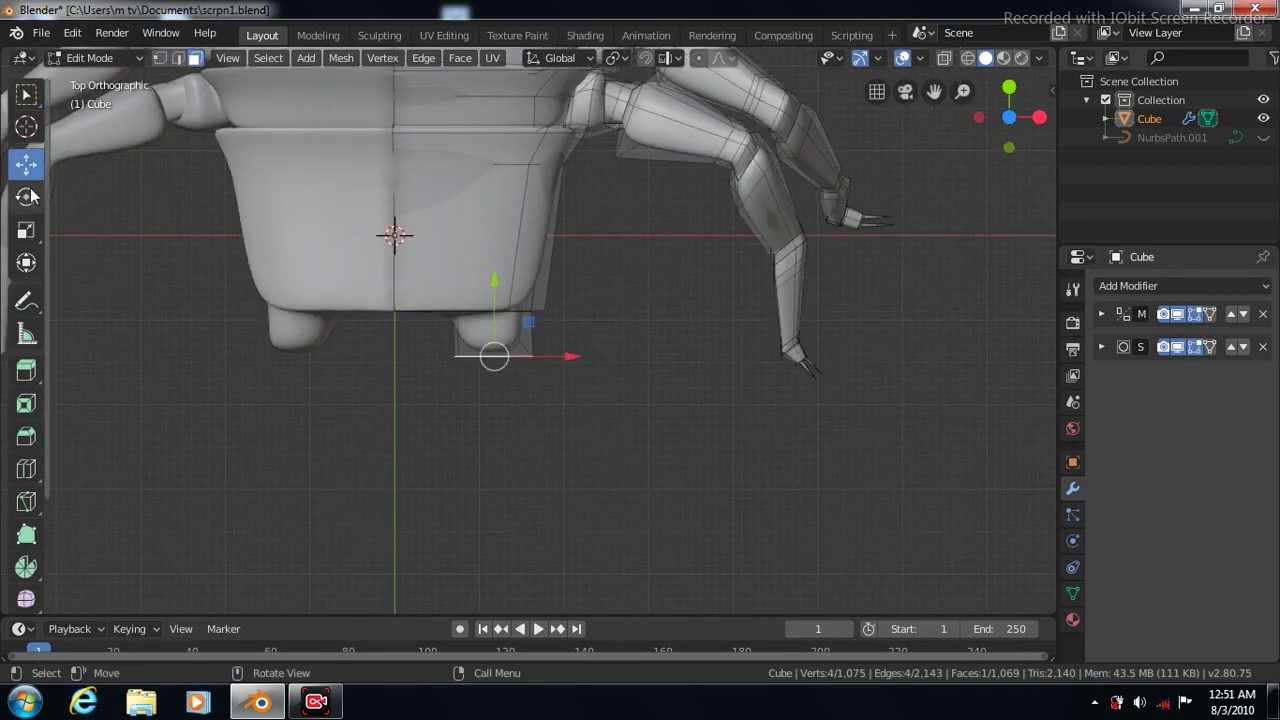
left_click_drag(494, 280, 492, 267)
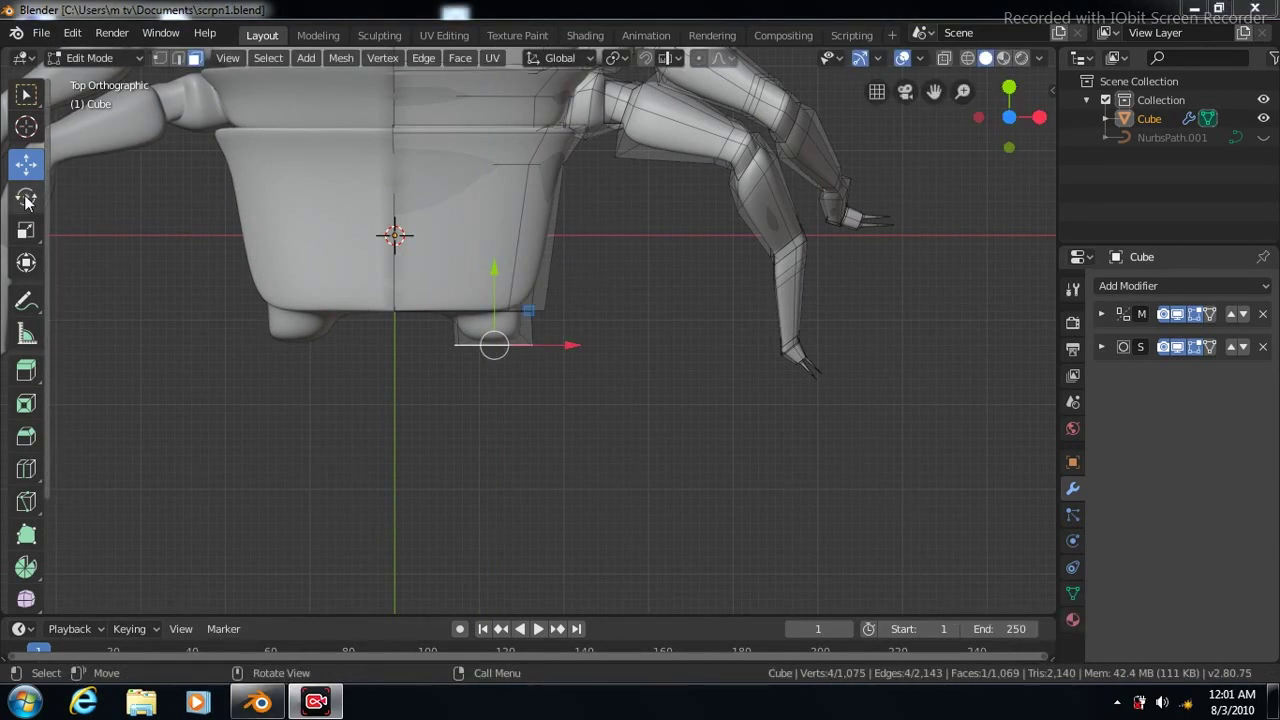
left_click(26, 196)
mouse_move(551, 306)
left_mouse_down()
mouse_move(538, 266)
mouse_move(493, 265)
left_mouse_up()
Extrude a new section down-right from the stub and rotate its end face
left_click(26, 163)
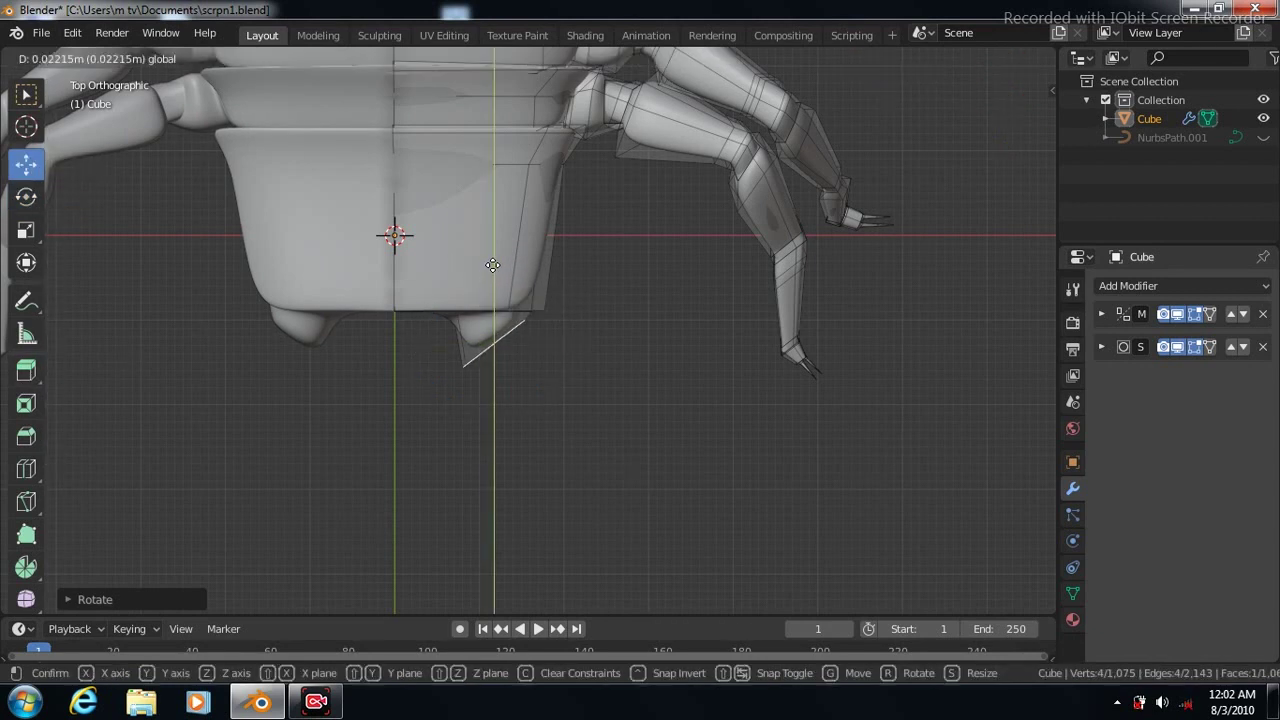
left_click(26, 370)
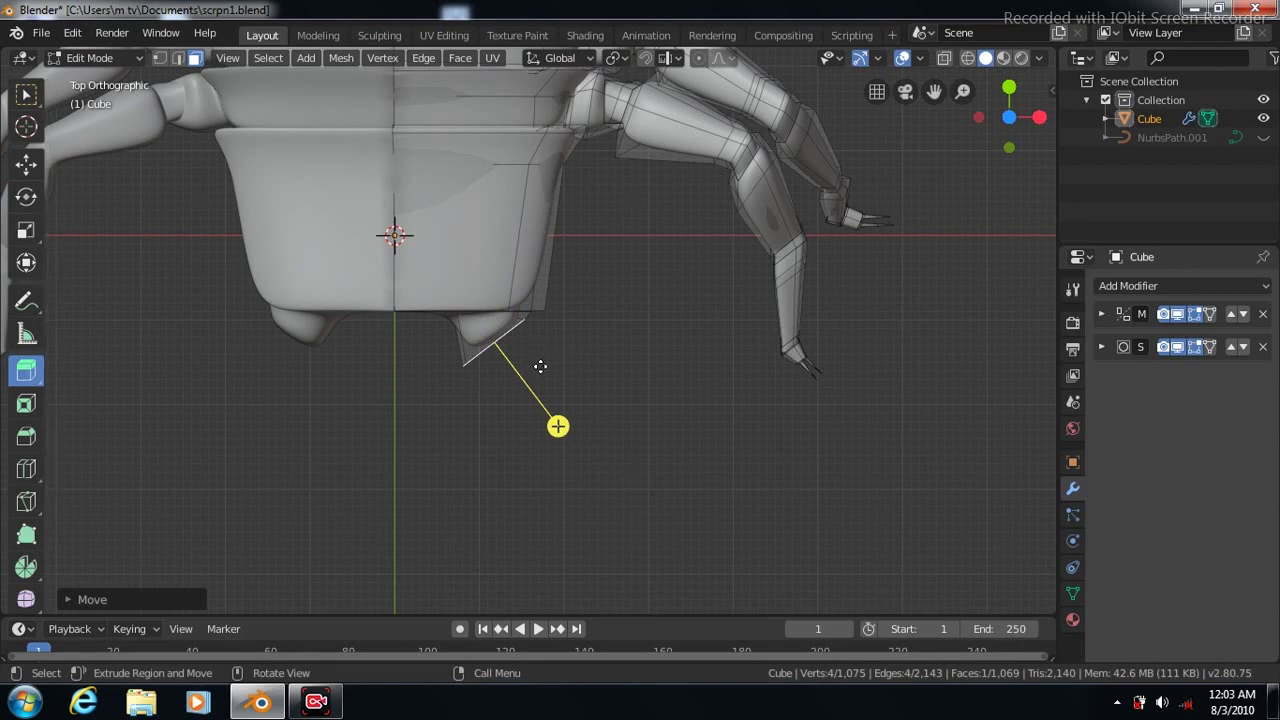
left_click_drag(540, 366, 557, 382)
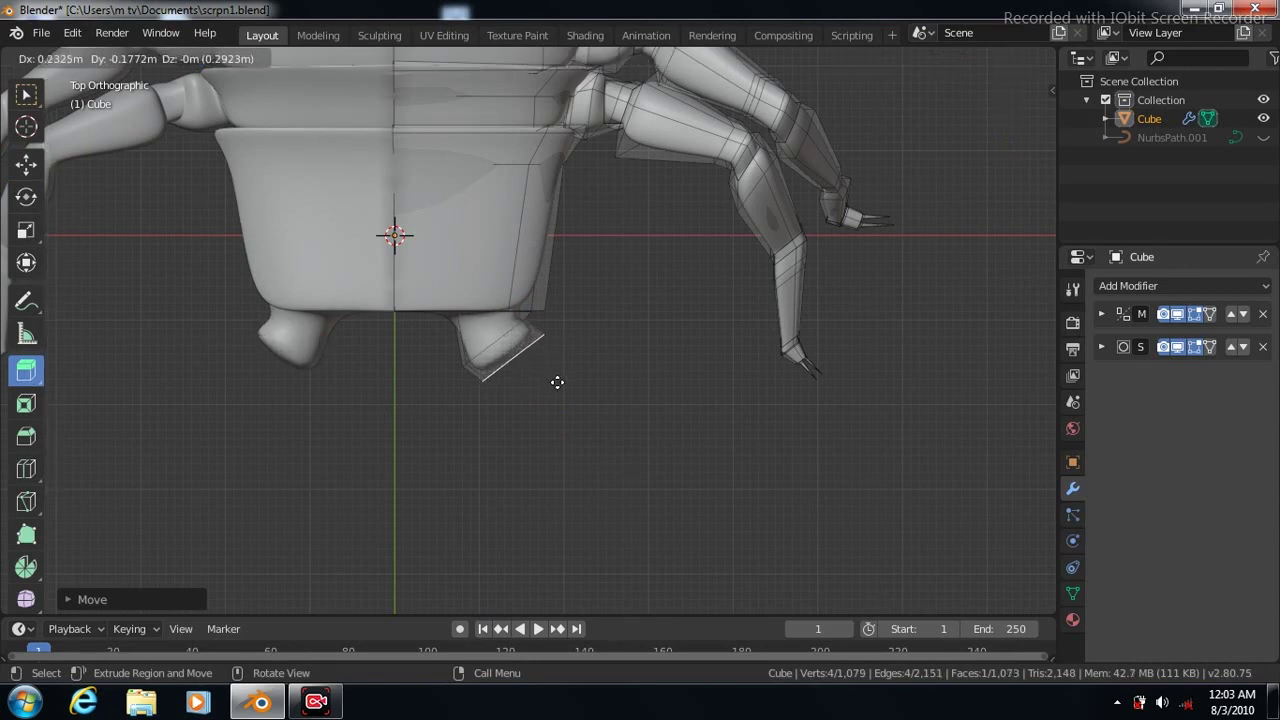
left_click_drag(557, 386, 557, 383)
left_click(26, 200)
left_click_drag(580, 330, 567, 320)
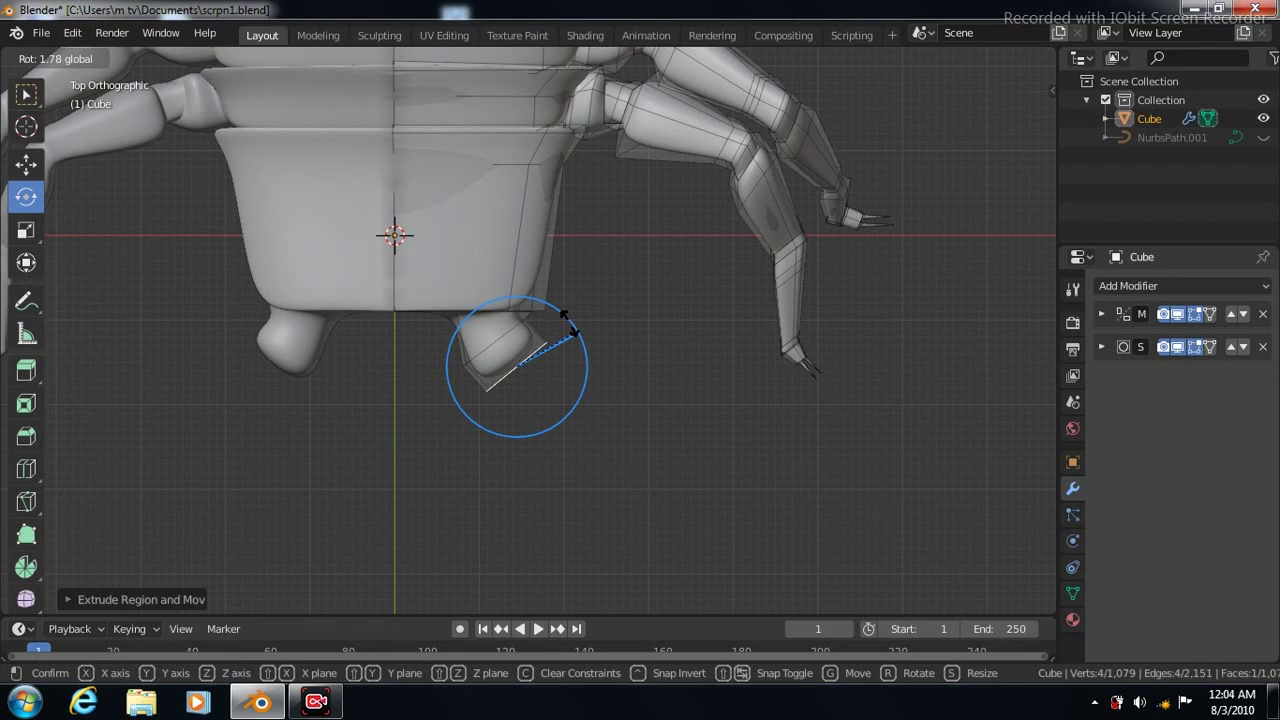
left_click(566, 320)
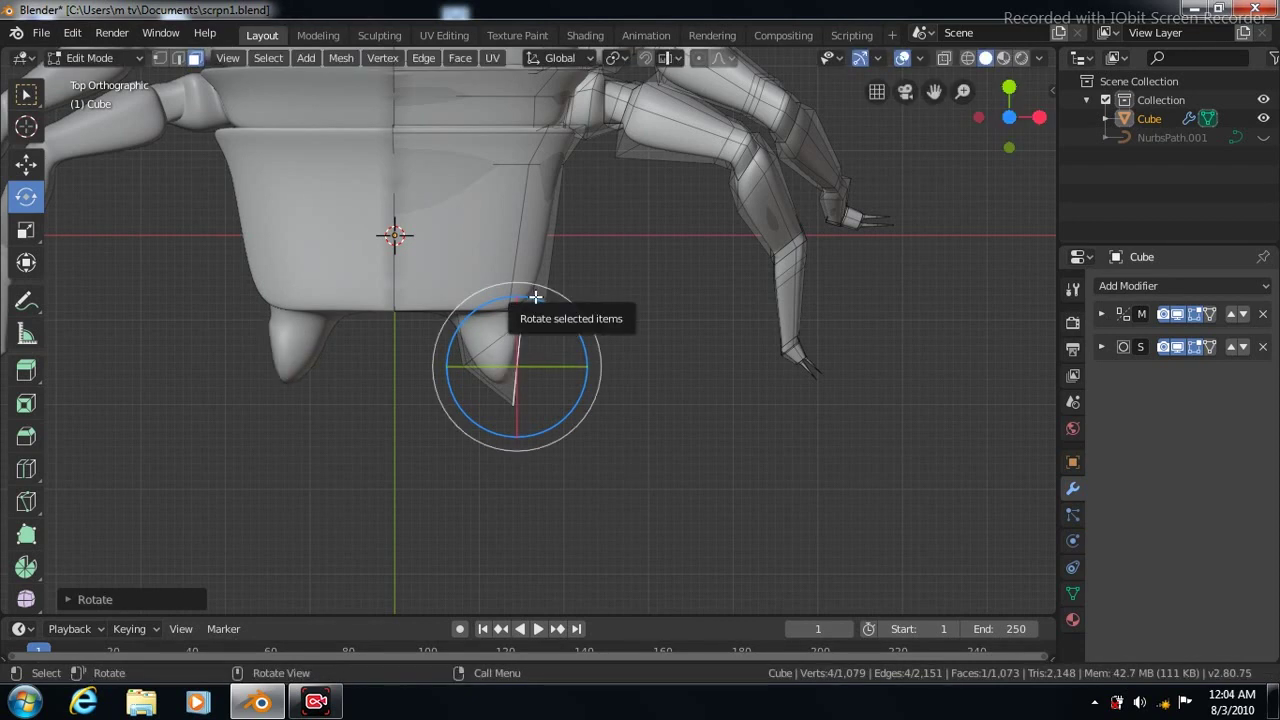
Nudge the limb's end face, then extrude the limb outward to the right
left_click(30, 369)
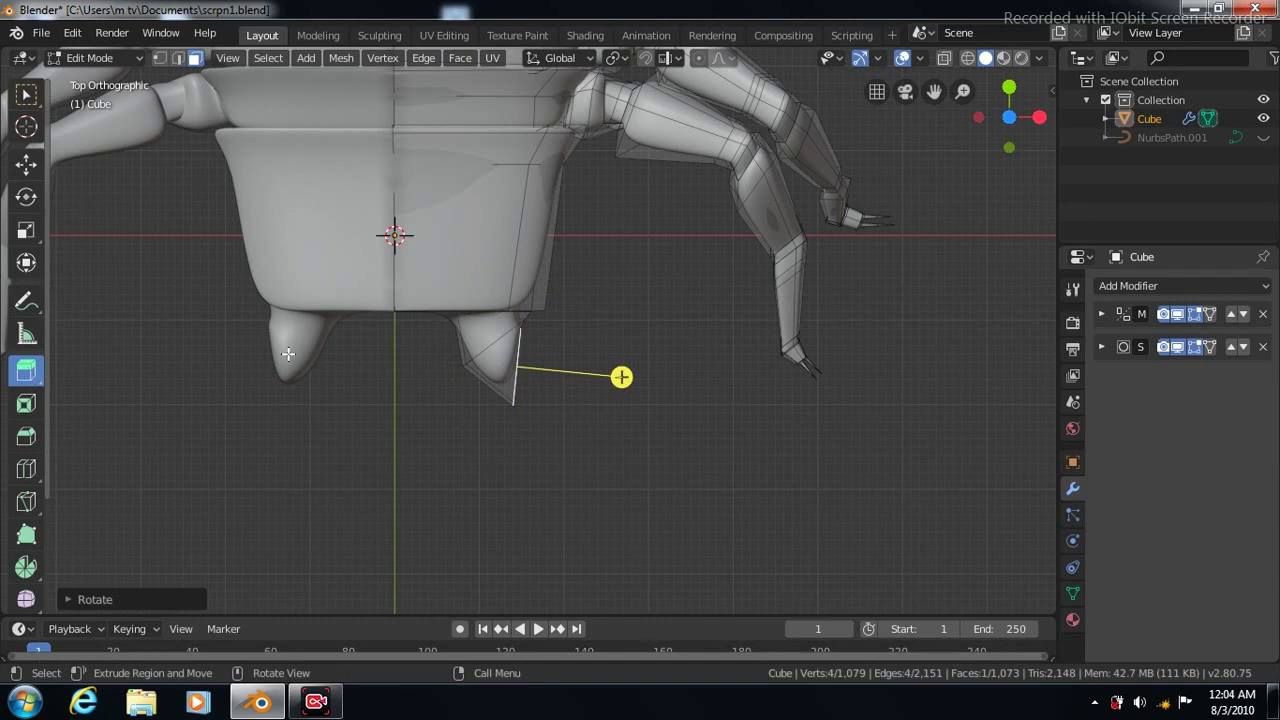
left_click(26, 163)
mouse_move(517, 363)
left_mouse_down()
mouse_move(515, 274)
mouse_move(516, 288)
left_mouse_up()
left_click(26, 369)
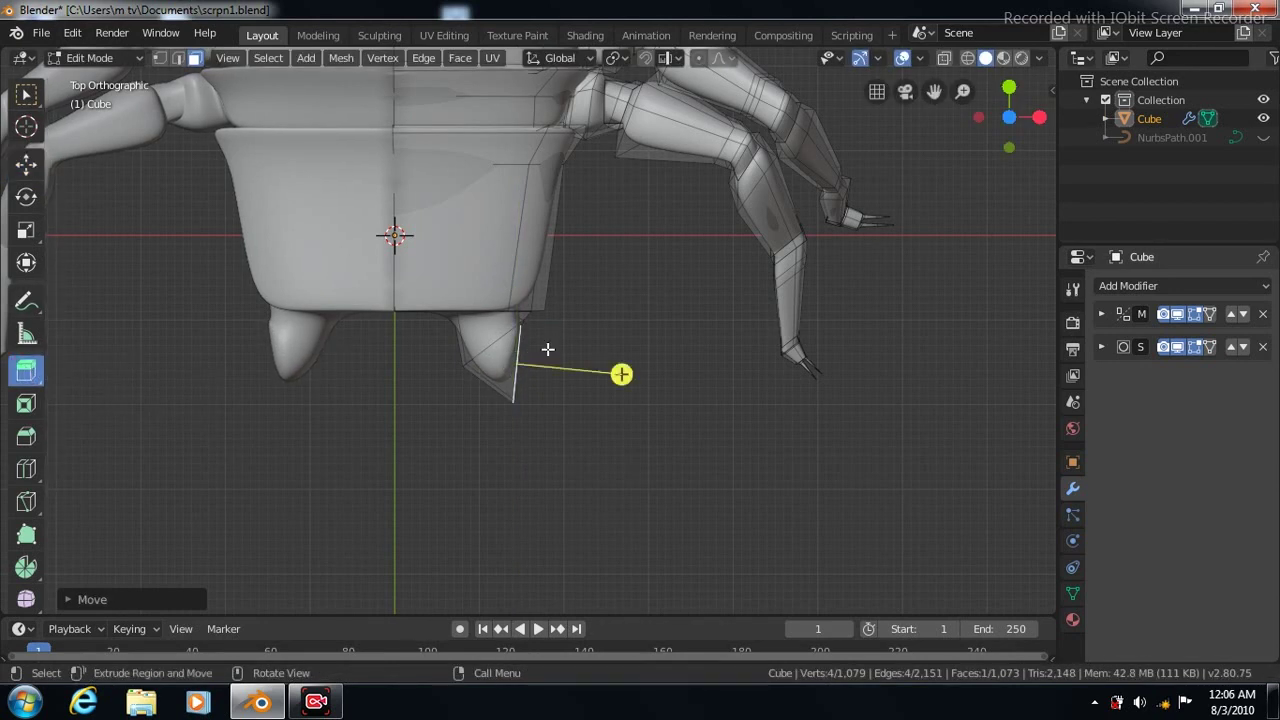
mouse_move(621, 372)
left_mouse_down()
mouse_move(791, 352)
mouse_move(787, 319)
left_mouse_up()
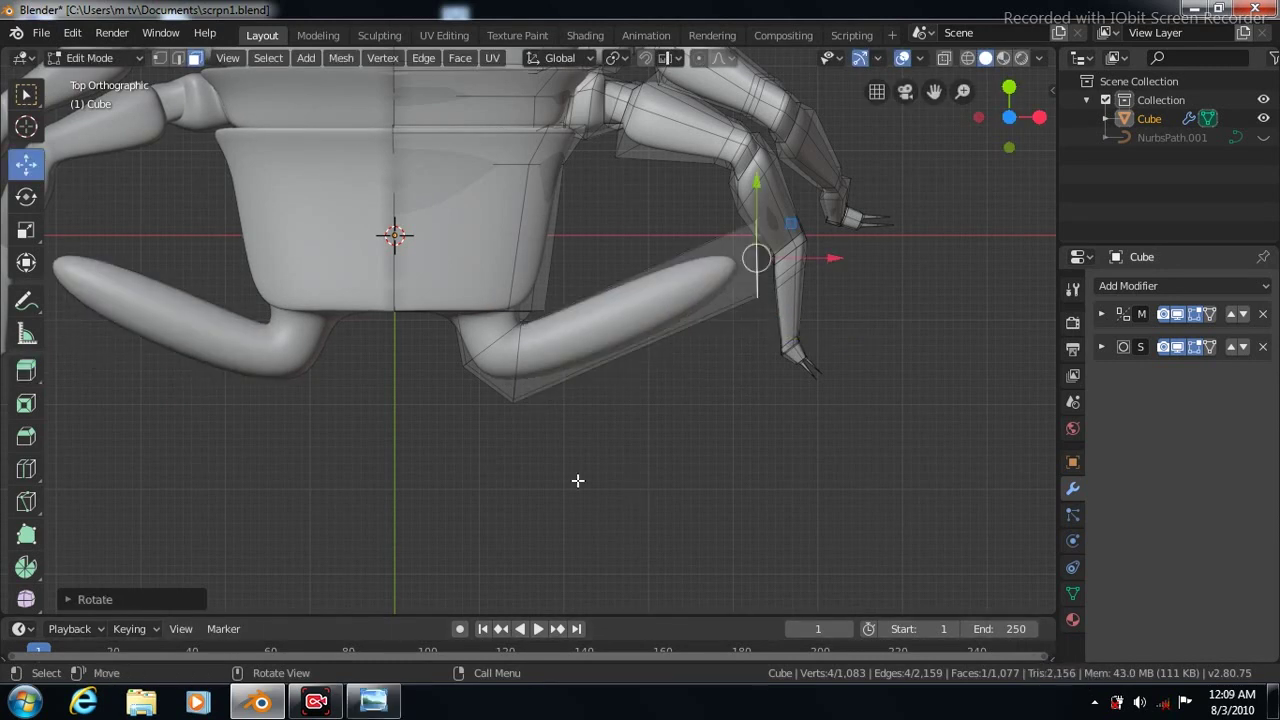
Lower the limb's end along Z in front view, undoing a stray extrusion
key("KP_1")
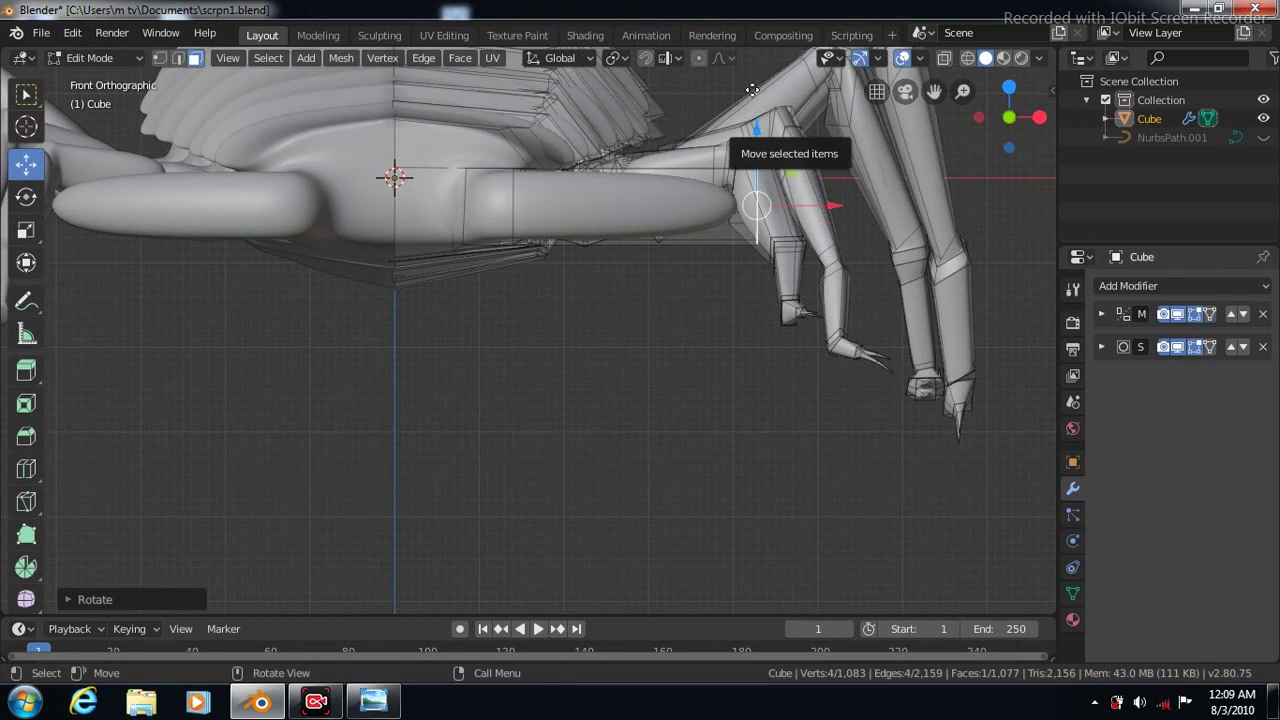
left_click_drag(752, 90, 743, 587)
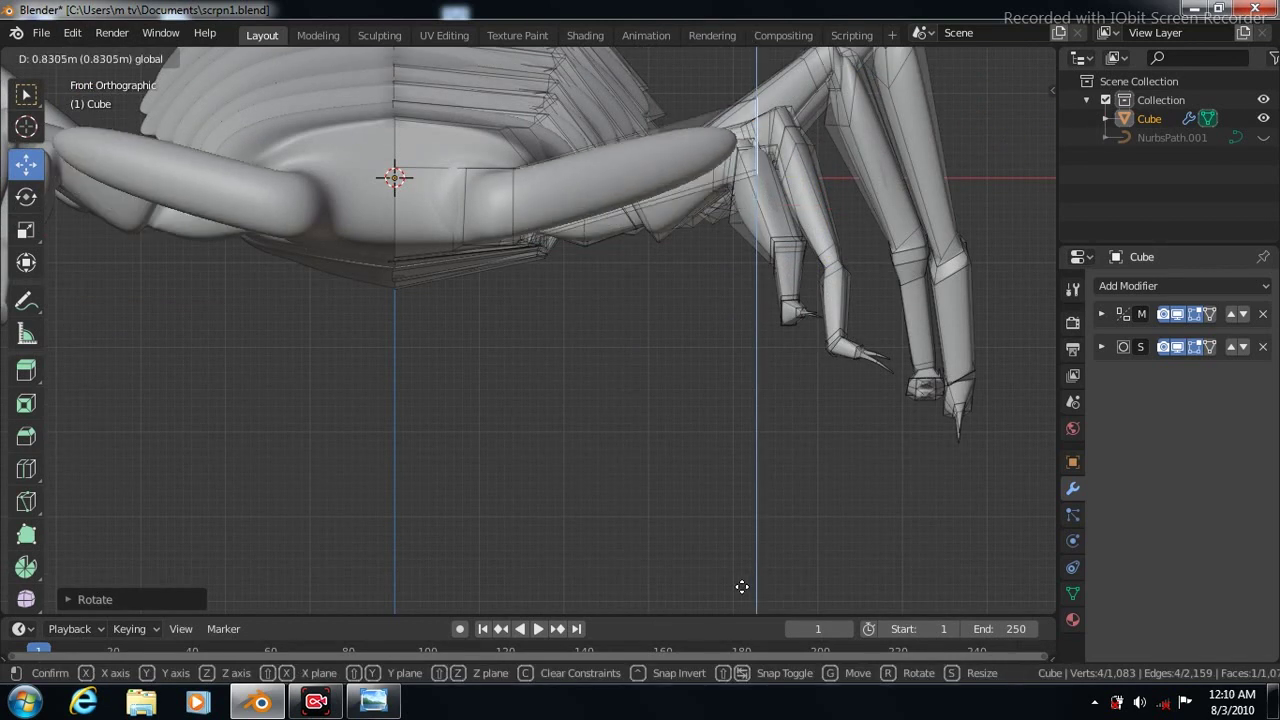
left_click_drag(742, 587, 743, 590)
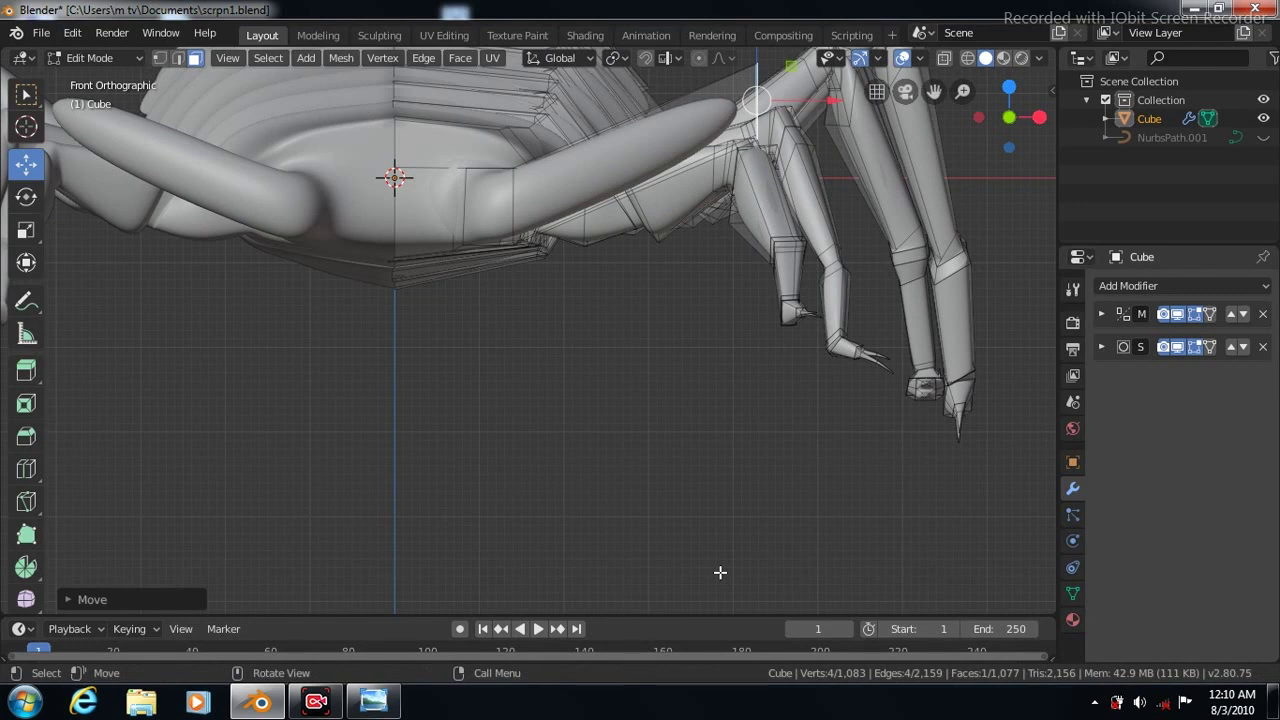
key("KP_7")
key("shift+space")
key("e")
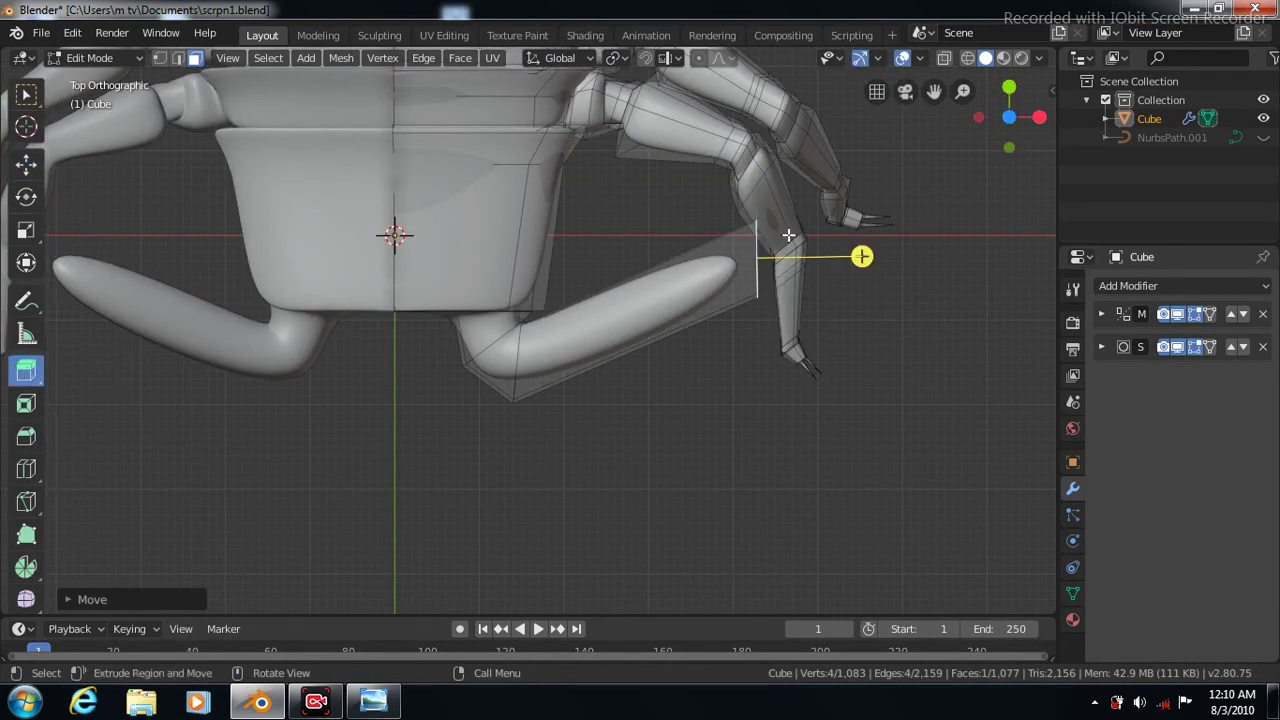
key("ctrl+z")
Extrude two more limb segments, moving one right and bending the next downward
left_click(26, 370)
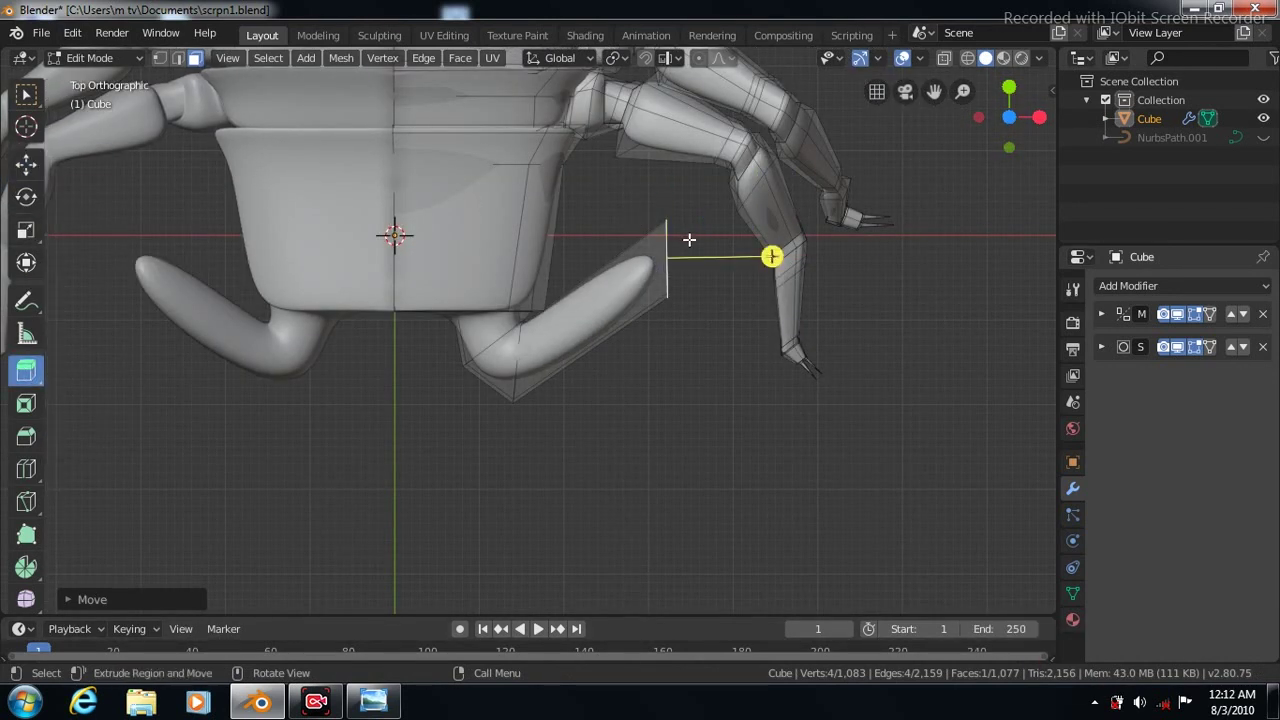
key("e")
key("g")
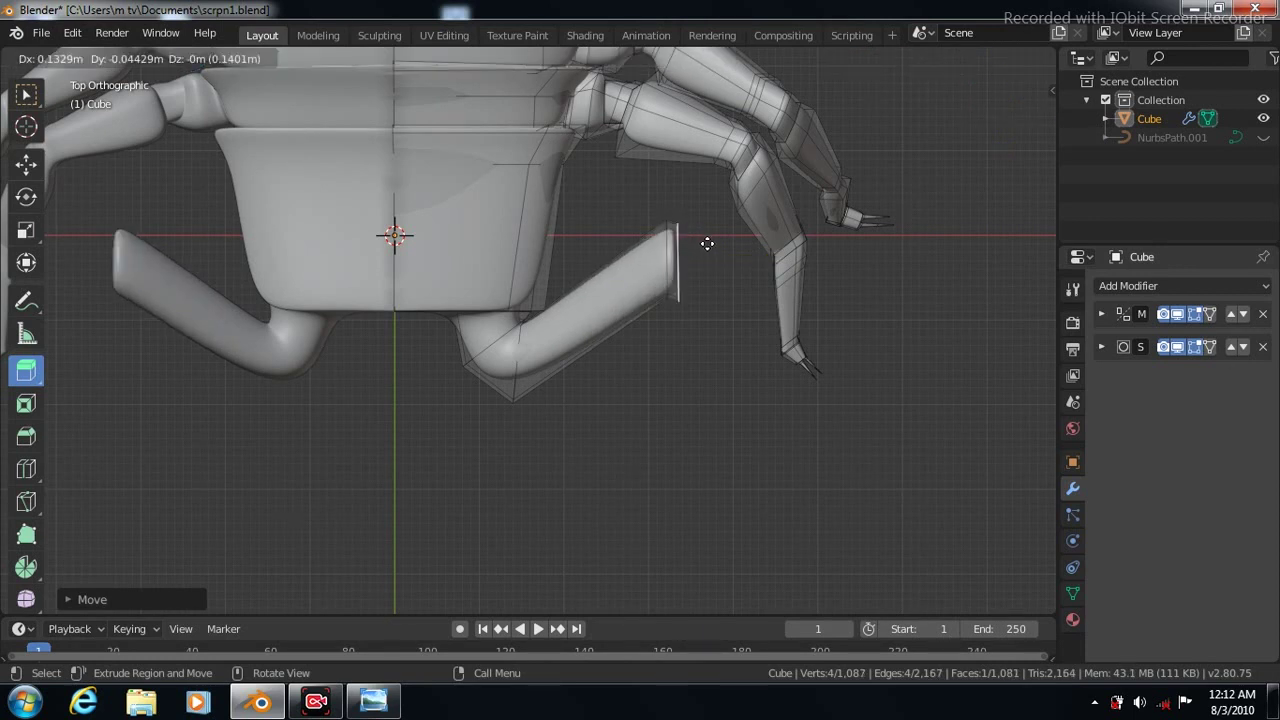
right_click(716, 241)
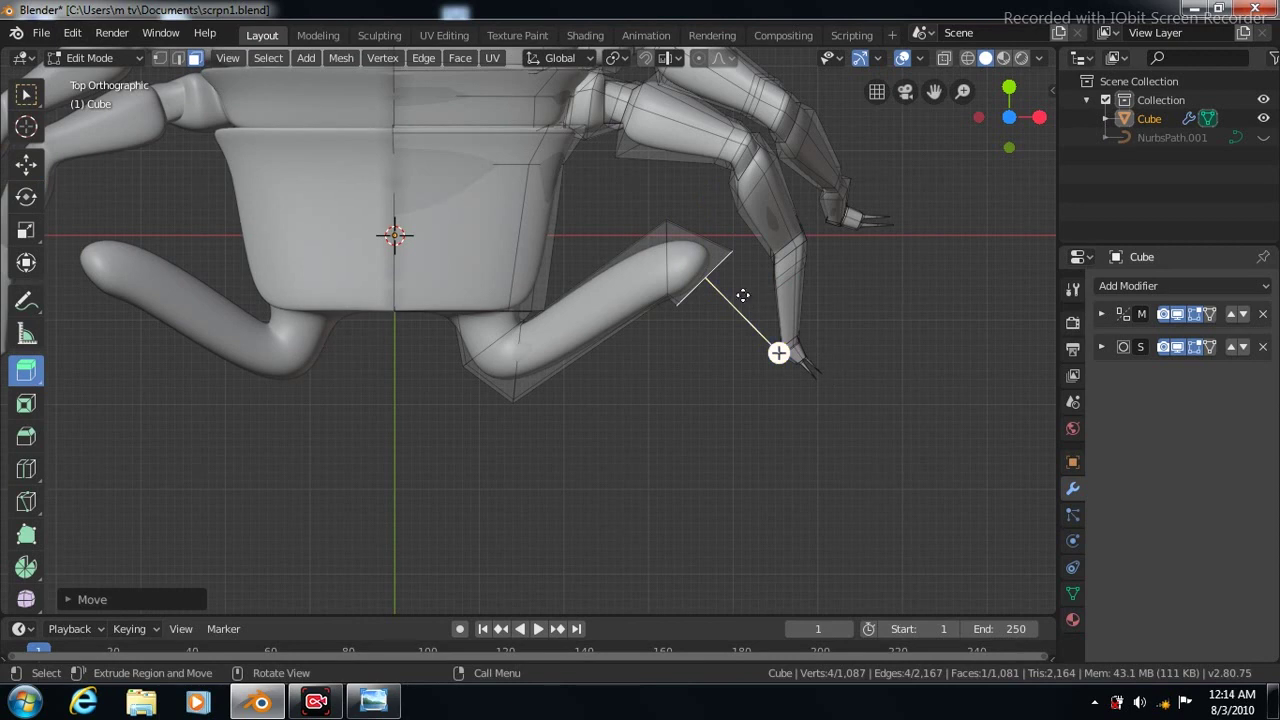
left_click_drag(765, 316, 780, 300)
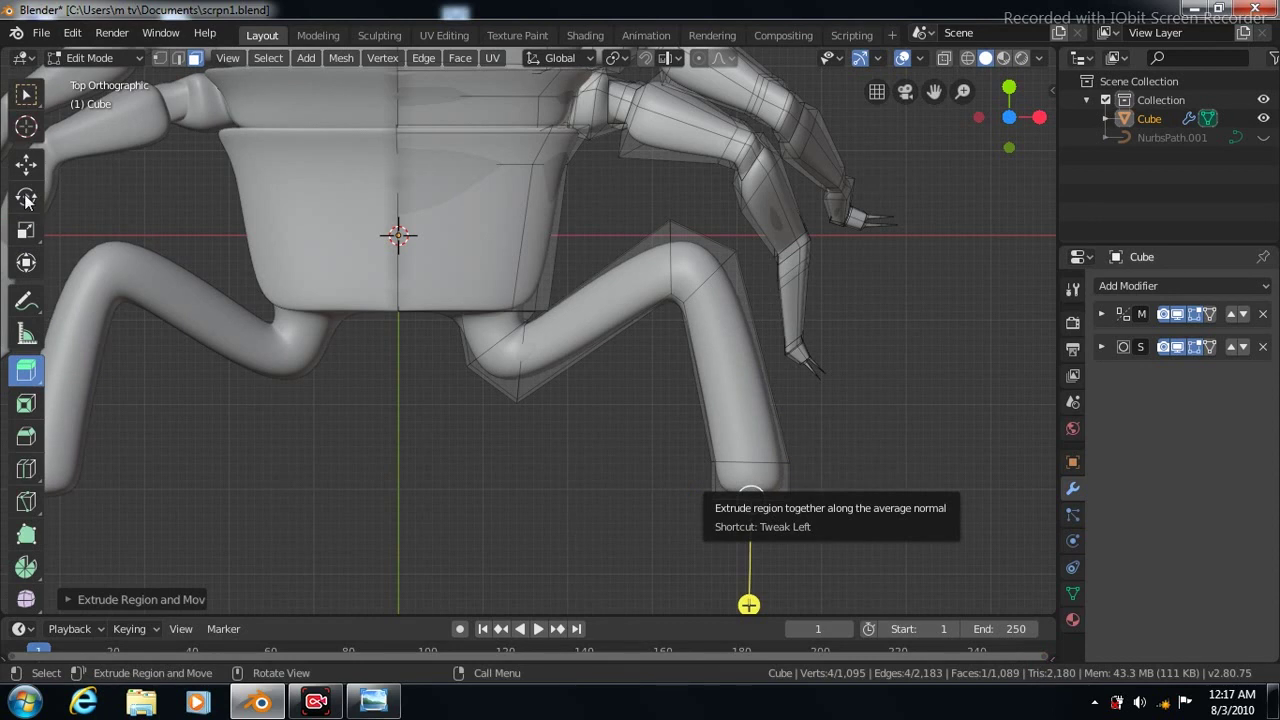
left_click(26, 198)
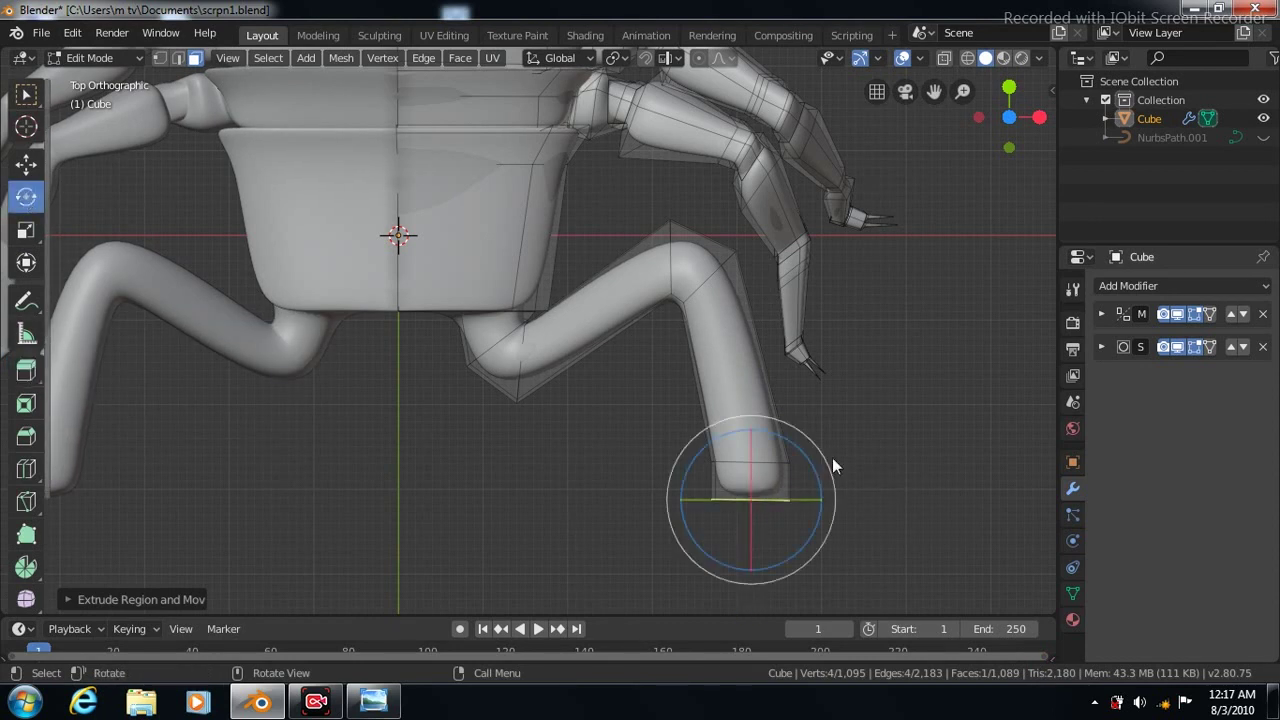
In front view, lower the selected face along Z and tilt it
key("KP_1")
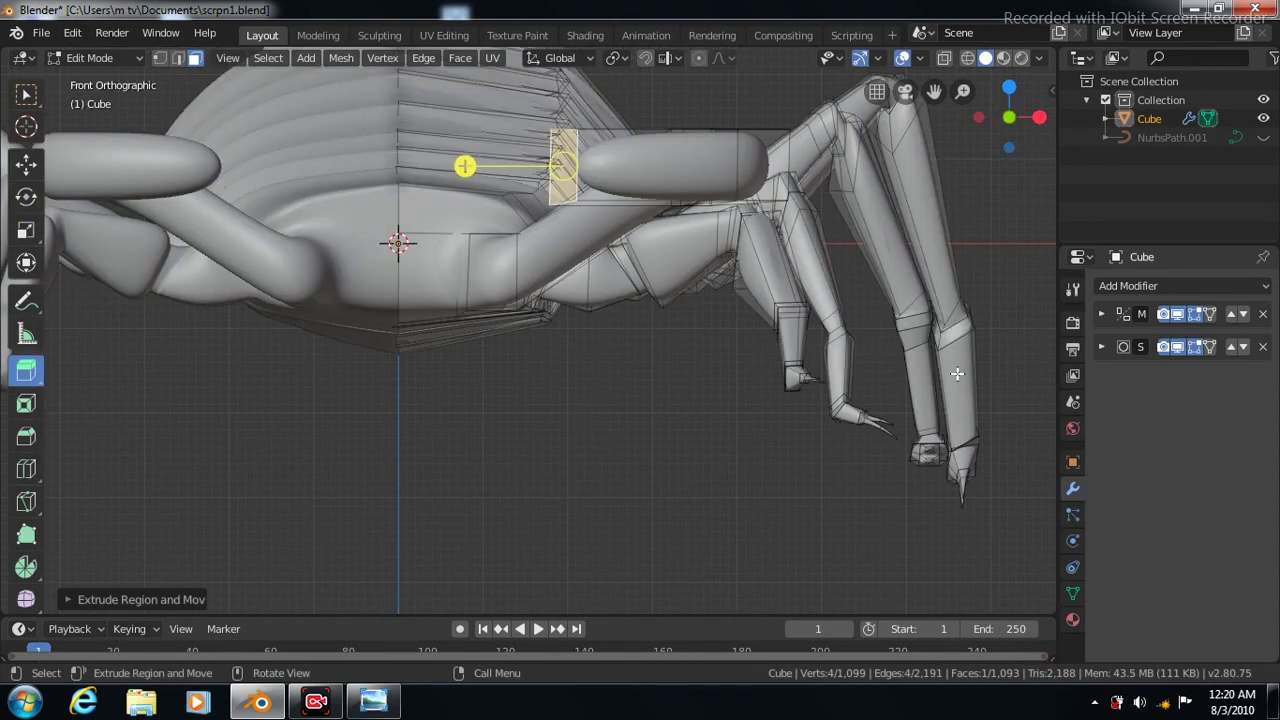
left_click(26, 163)
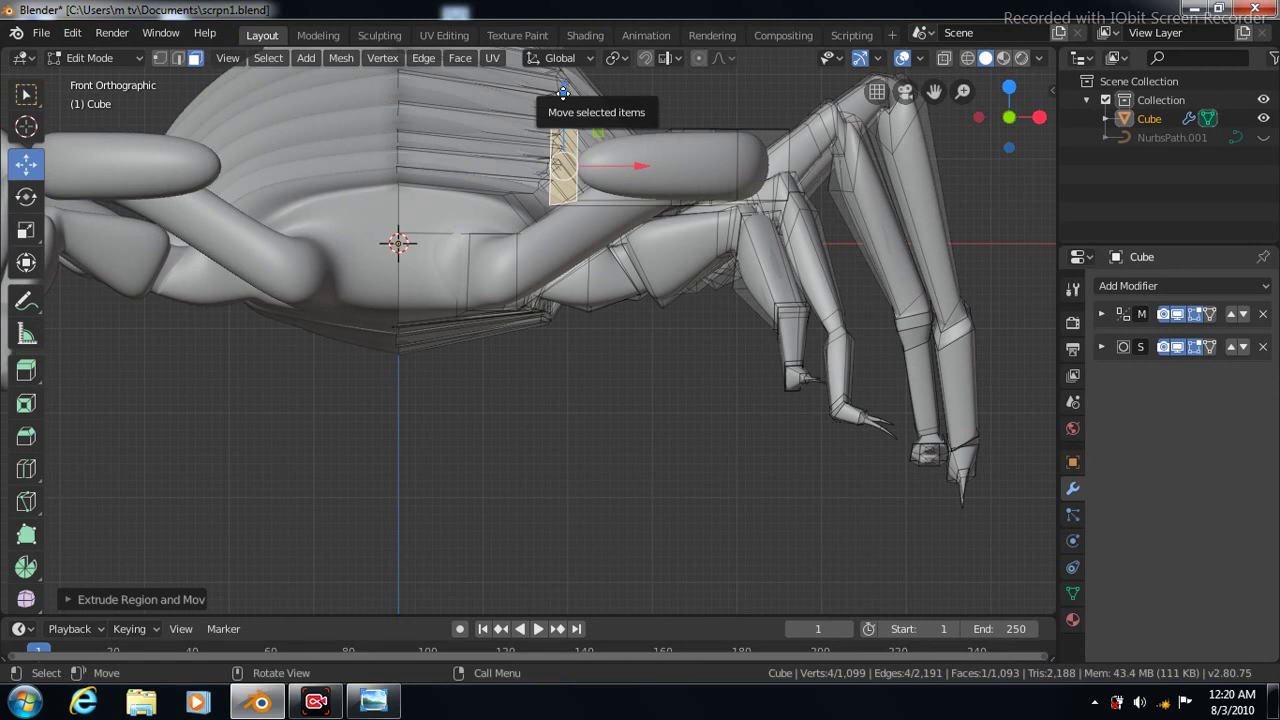
left_click_drag(563, 104, 563, 170)
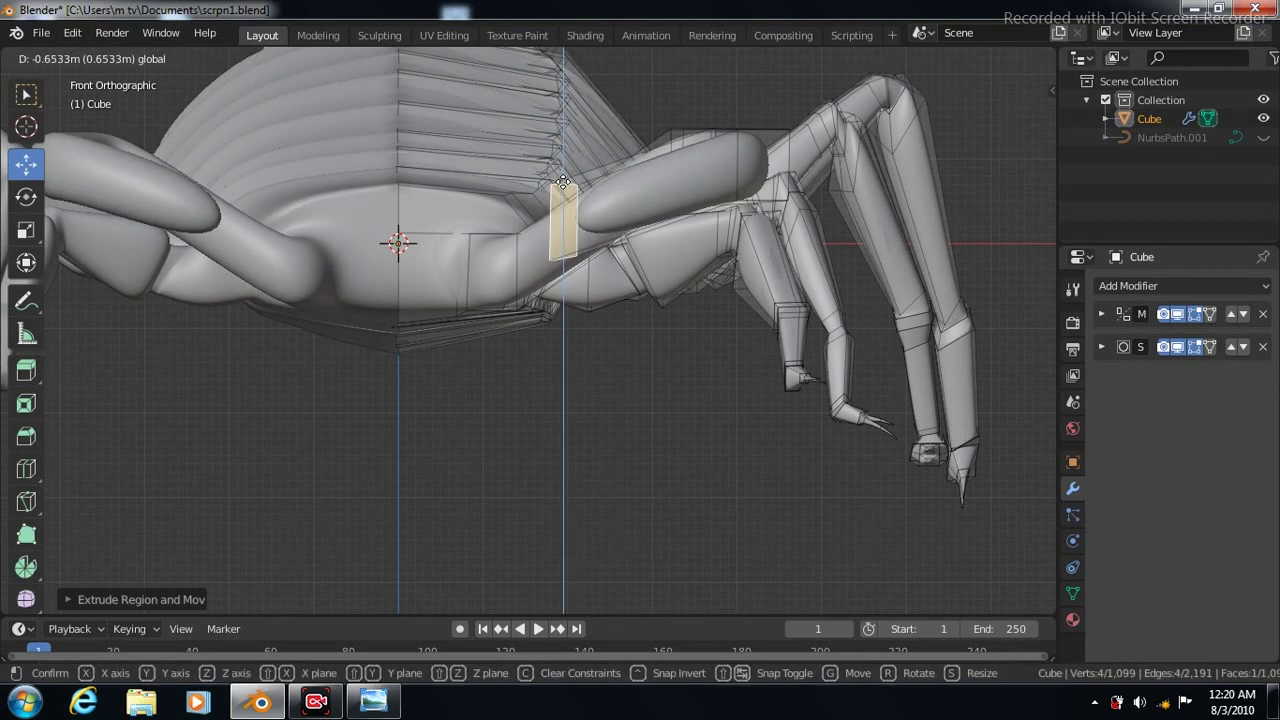
left_click_drag(563, 183, 563, 218)
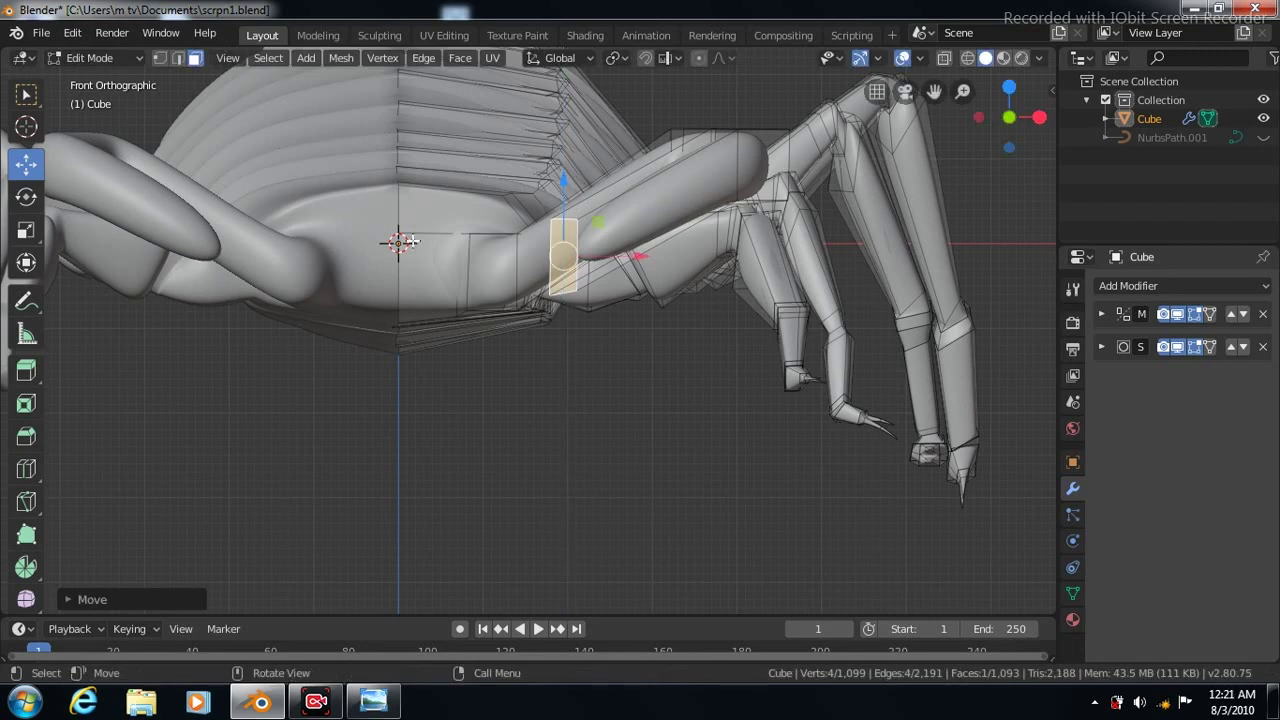
left_click(27, 199)
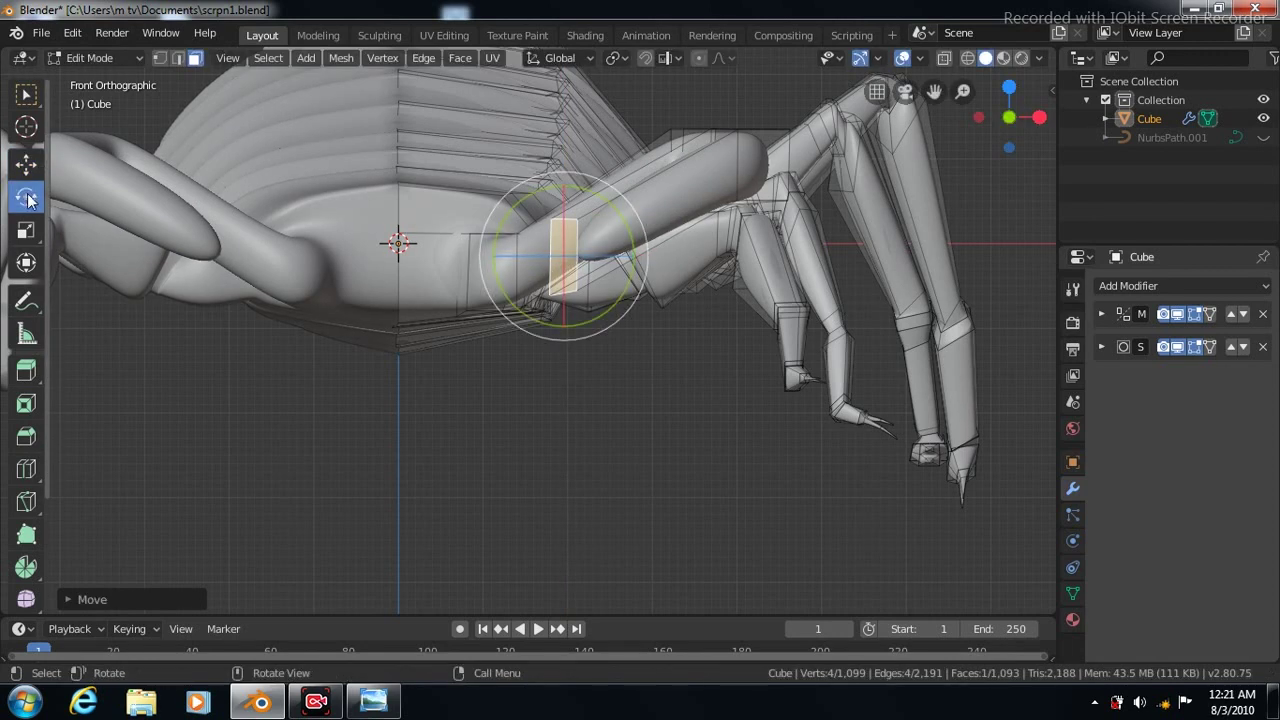
Extrude the face down-left and scale the new end down to a point
left_click(27, 371)
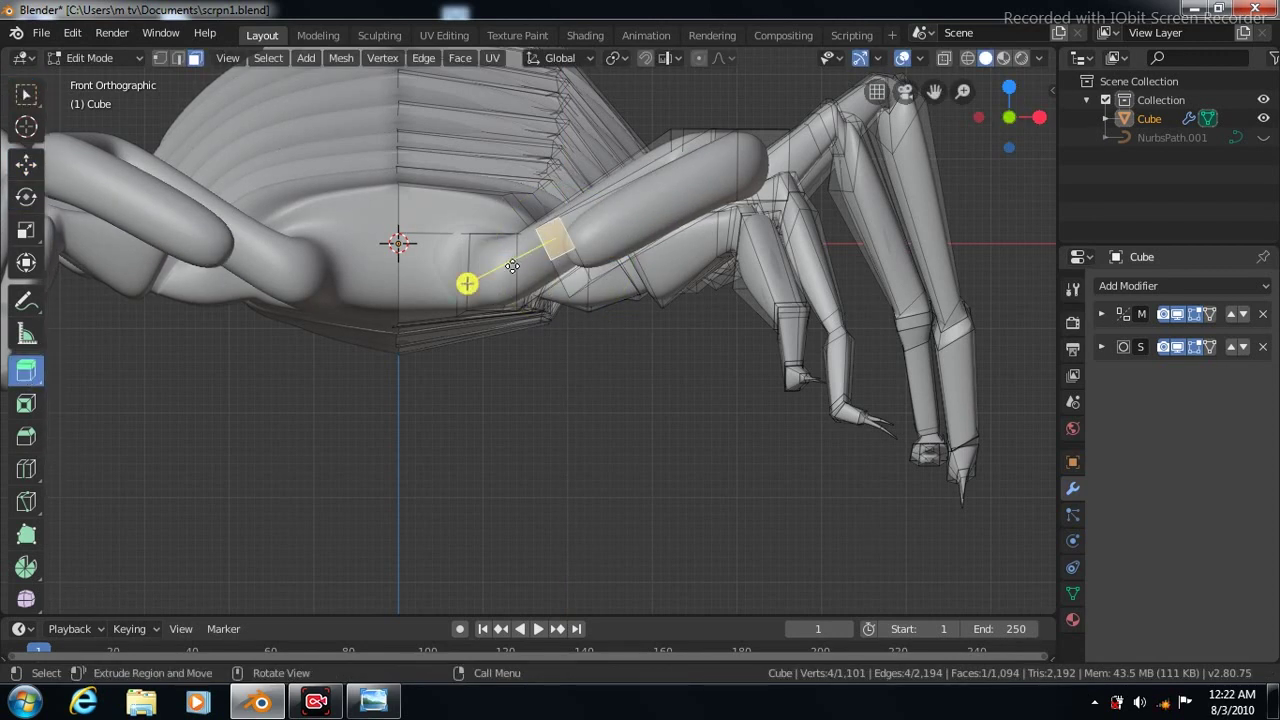
left_click_drag(437, 299, 390, 315)
left_click(27, 233)
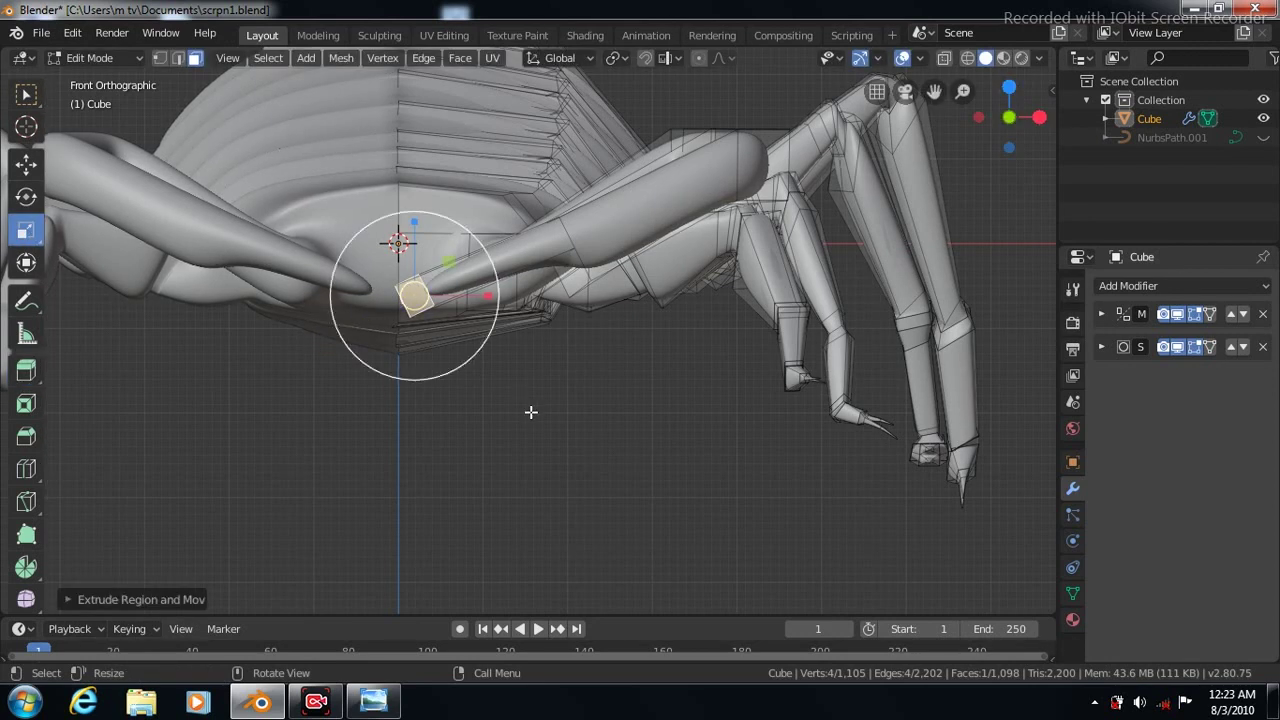
key("s")
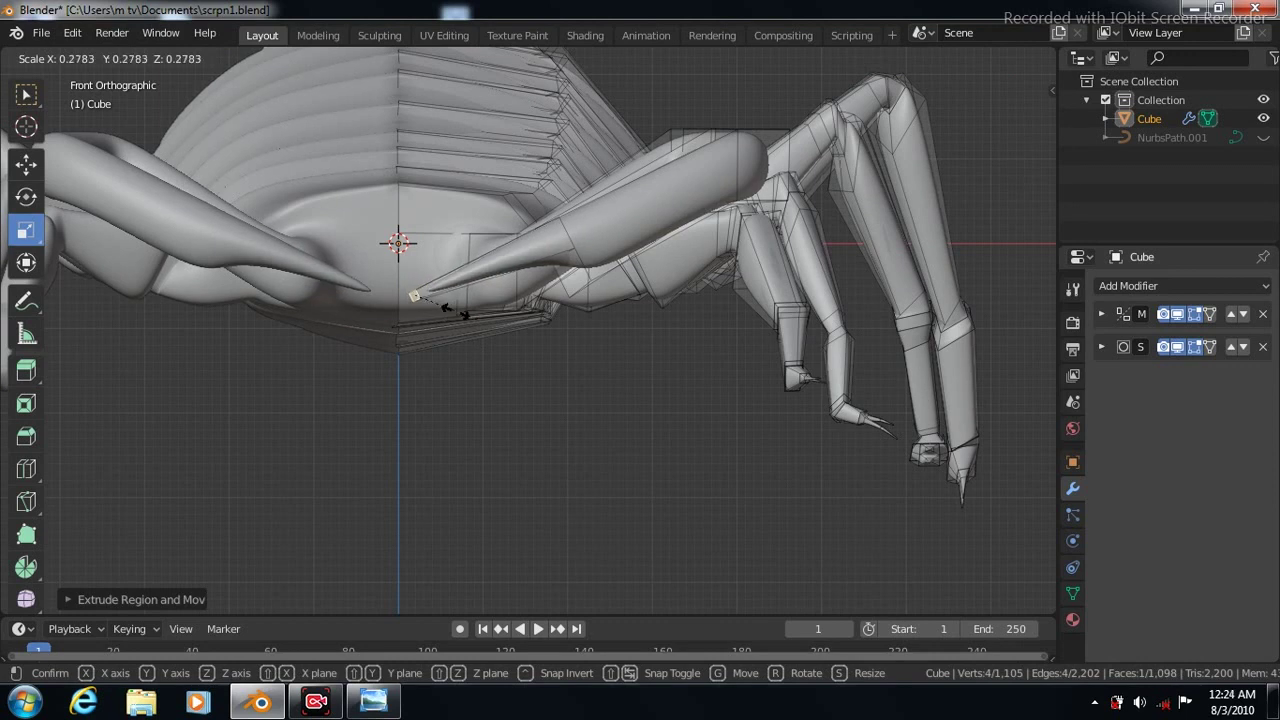
left_click(451, 309)
Add two edge loops along the tapered segment, scaling one to 0.8103
left_click(27, 476)
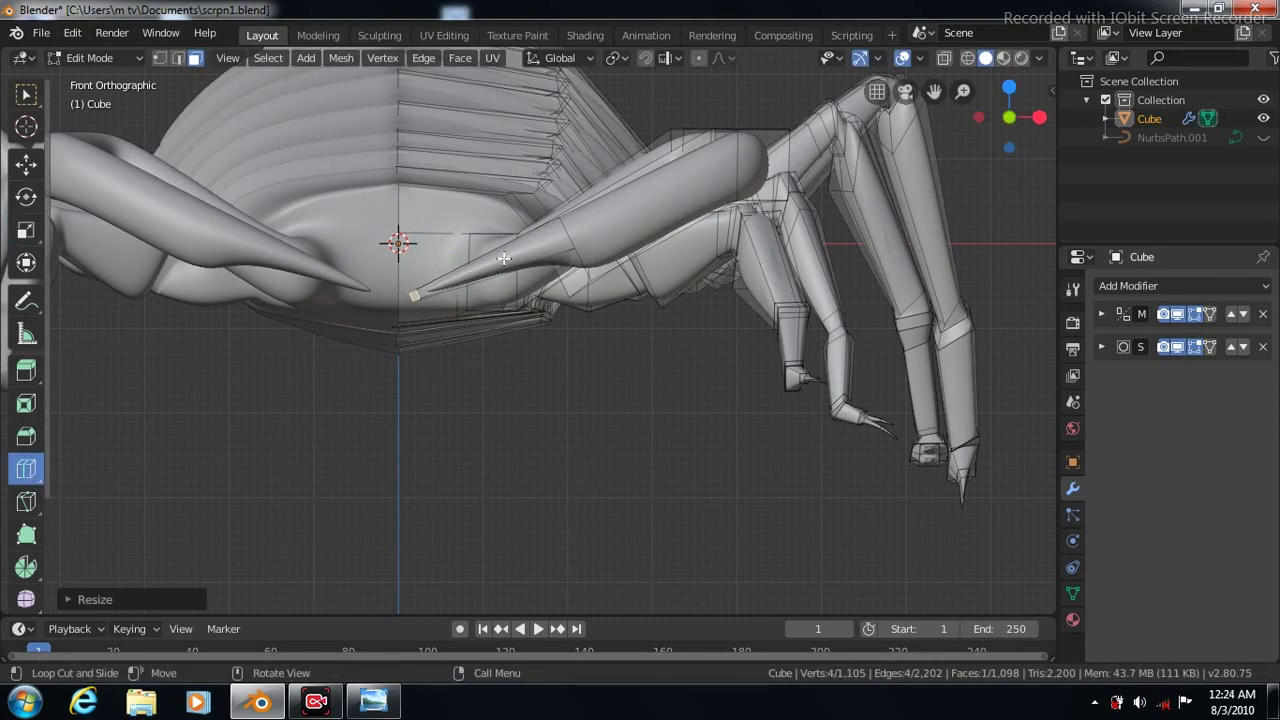
left_click_drag(483, 267, 528, 250)
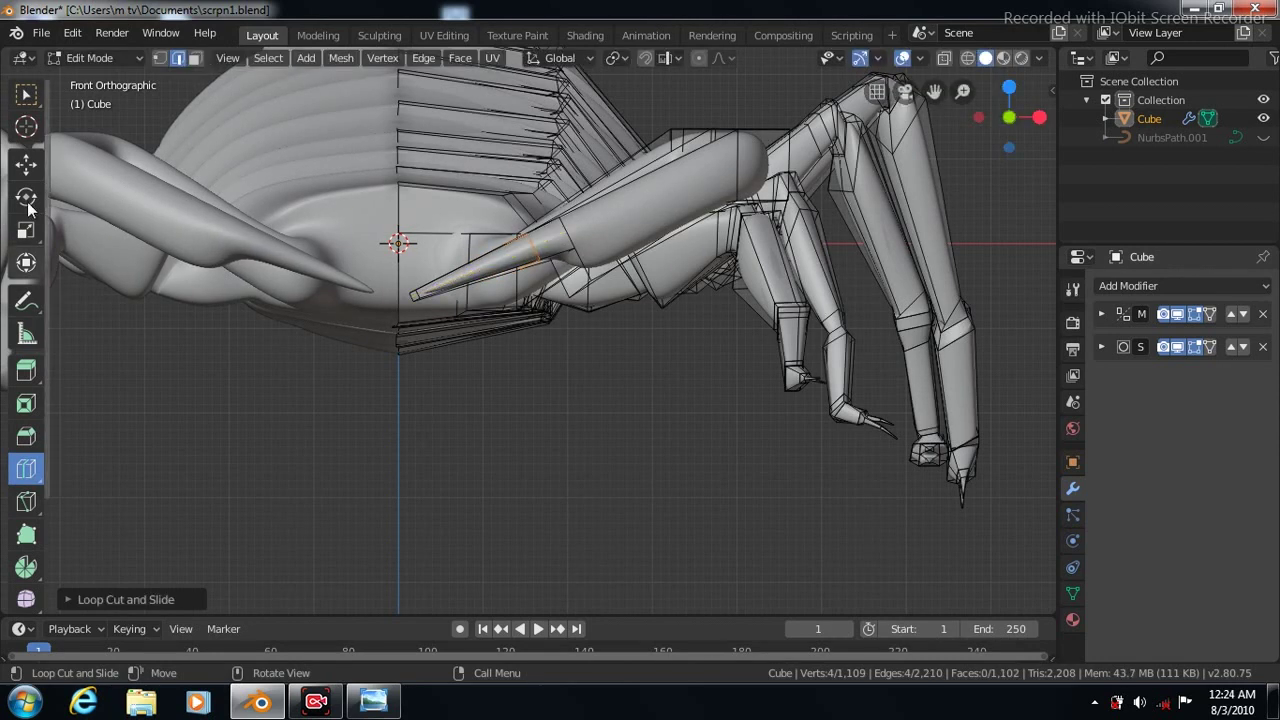
left_click(26, 230)
key("s")
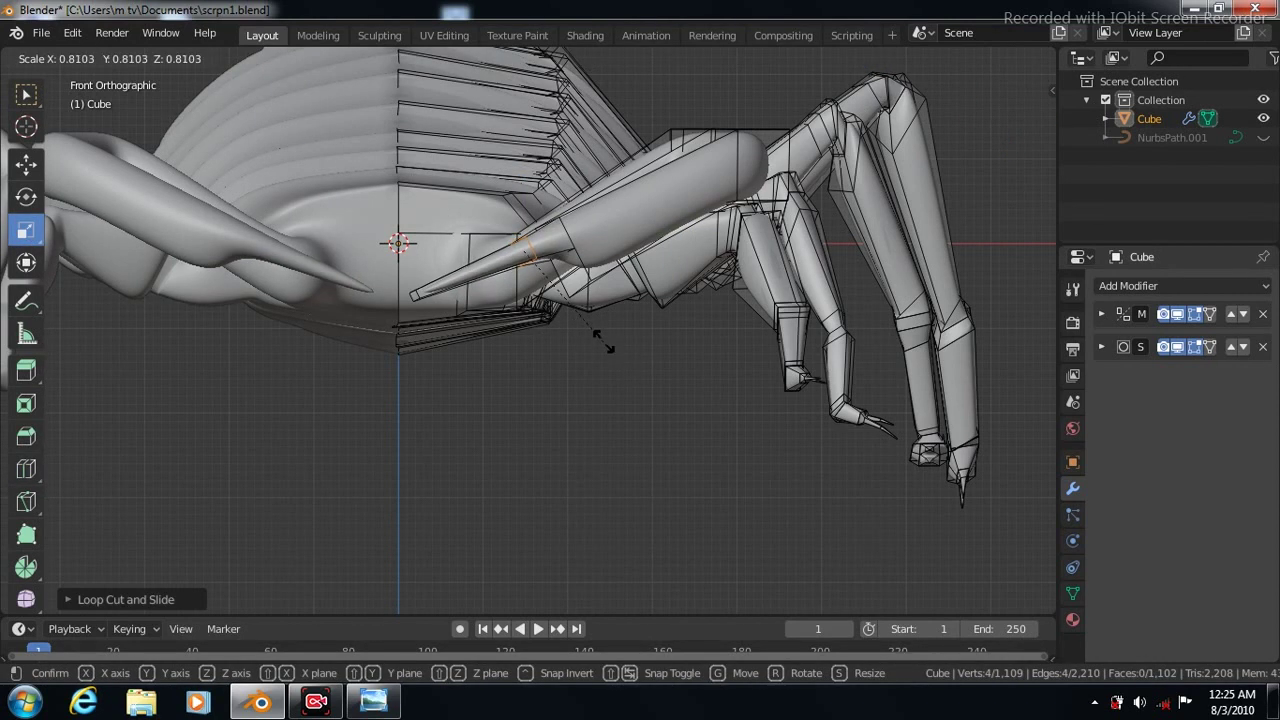
left_click(598, 336)
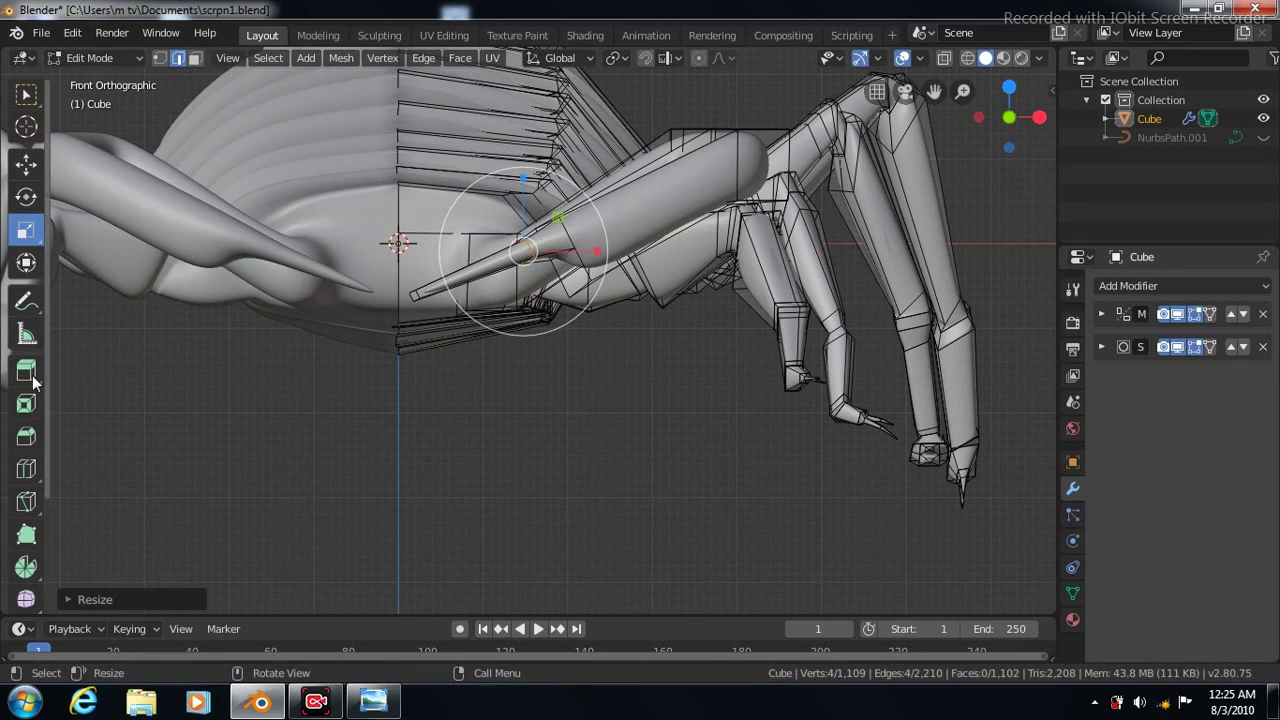
left_click(27, 474)
left_click_drag(469, 273, 507, 271)
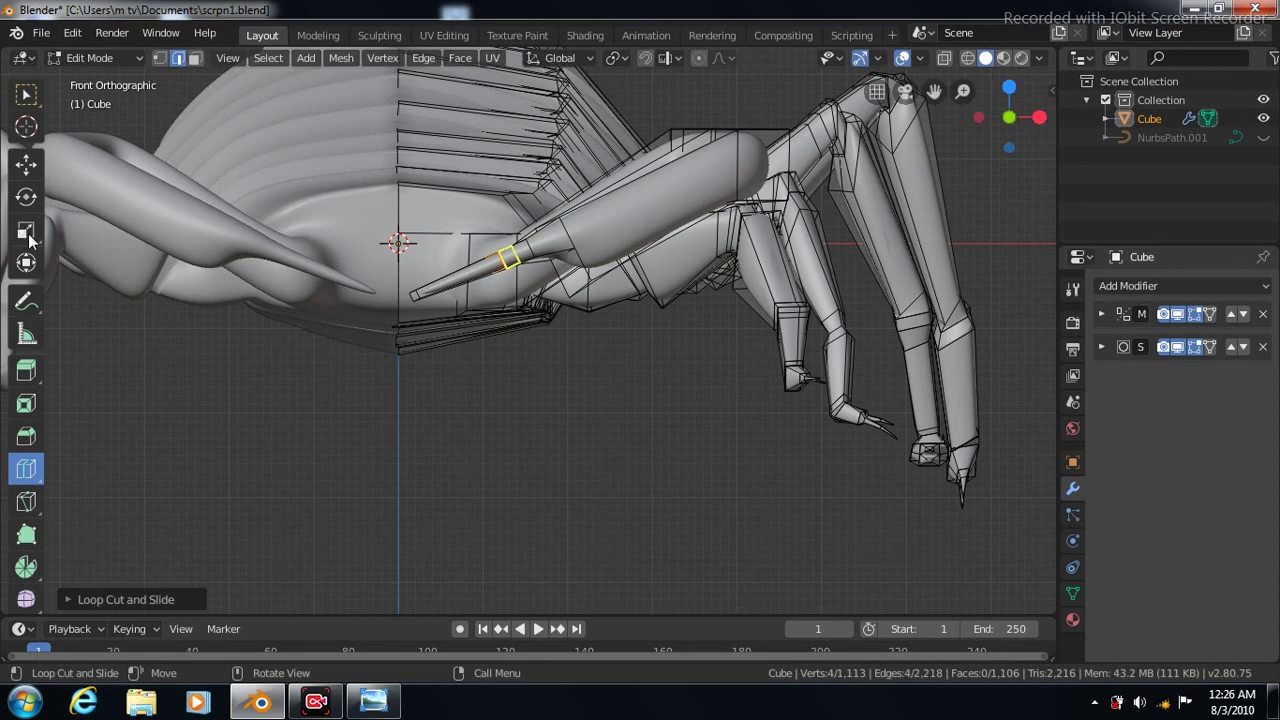
left_click(28, 236)
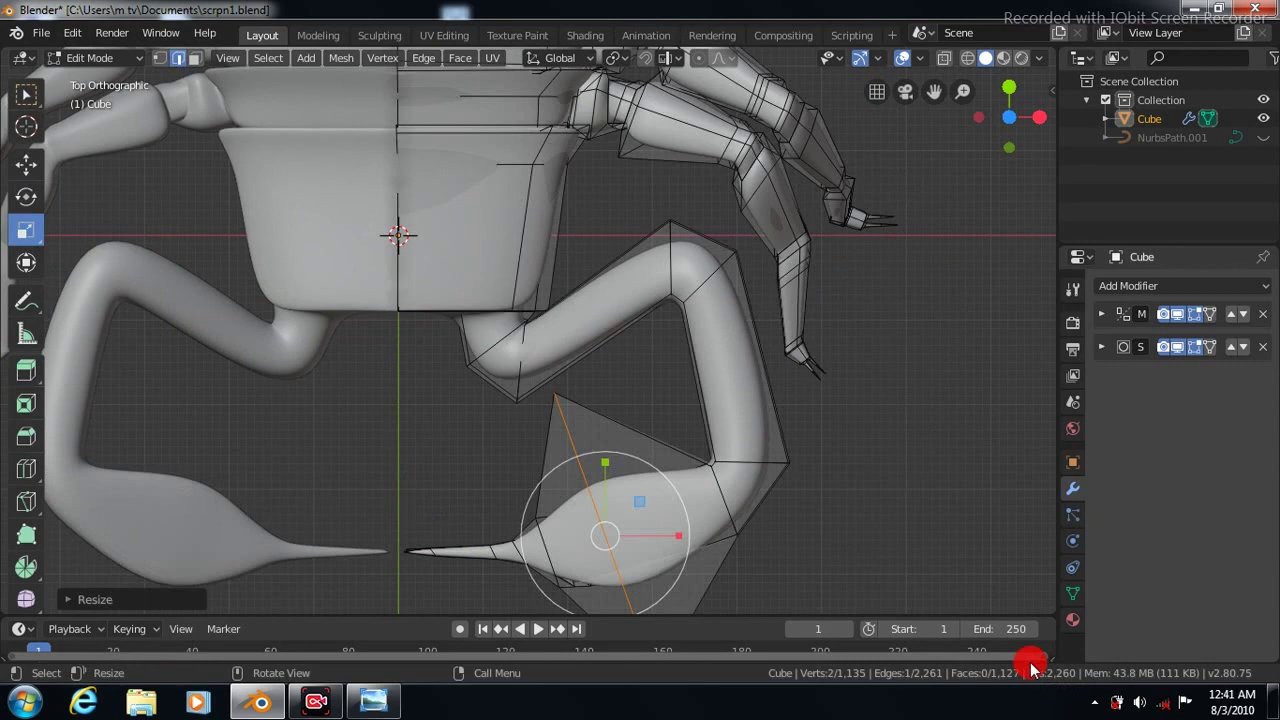
Loop-cut the upper claw arm, scale one loop up about 2.08 into a joint, then exit Edit Mode
left_click(27, 472)
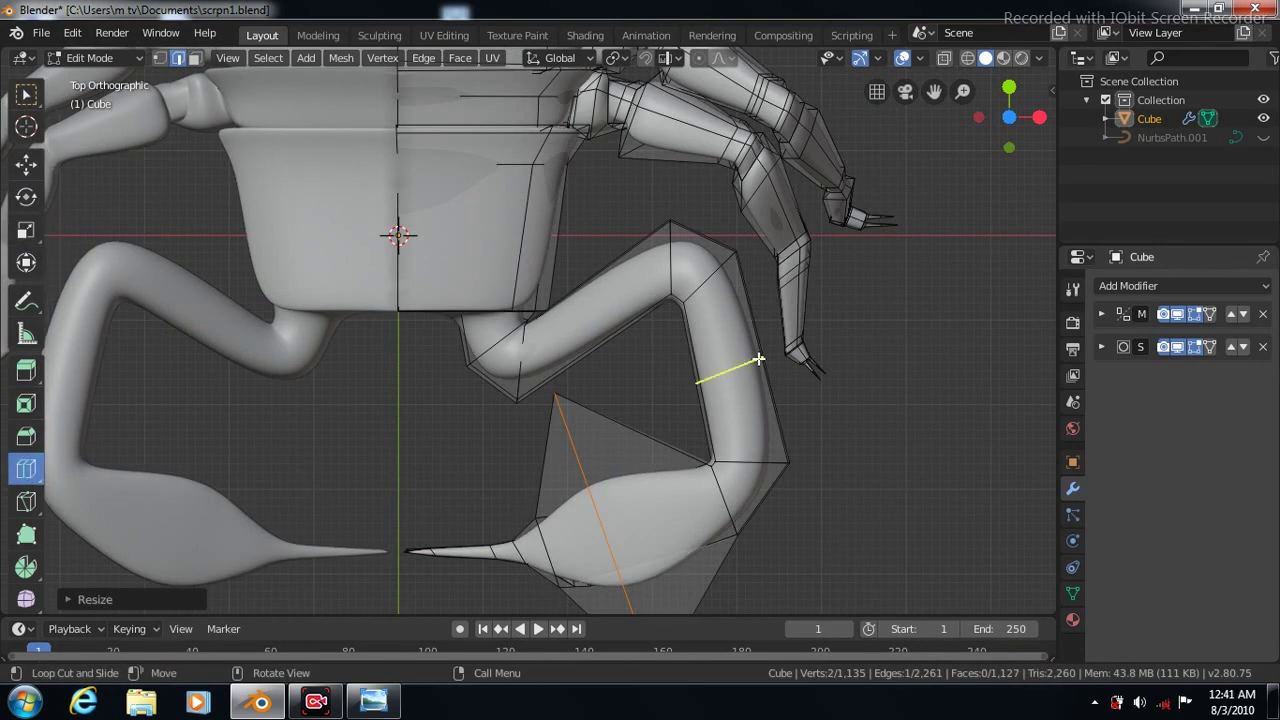
left_click(763, 391)
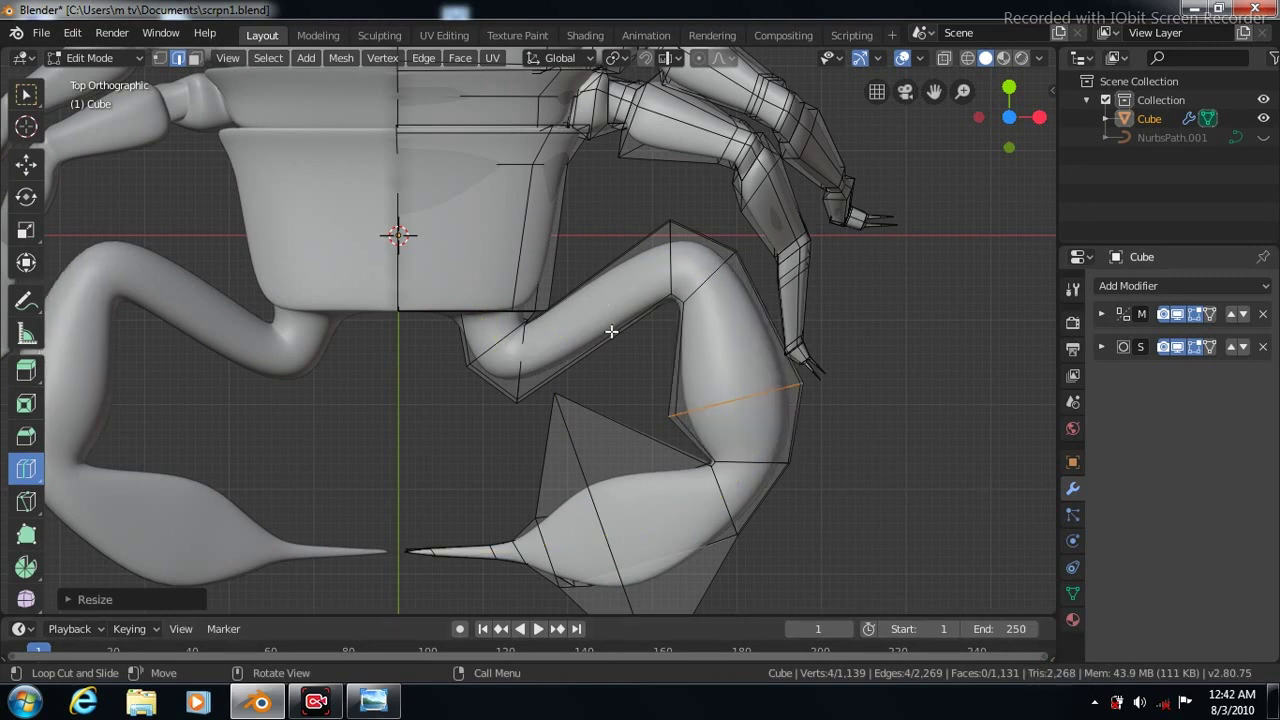
left_click_drag(597, 300, 615, 255)
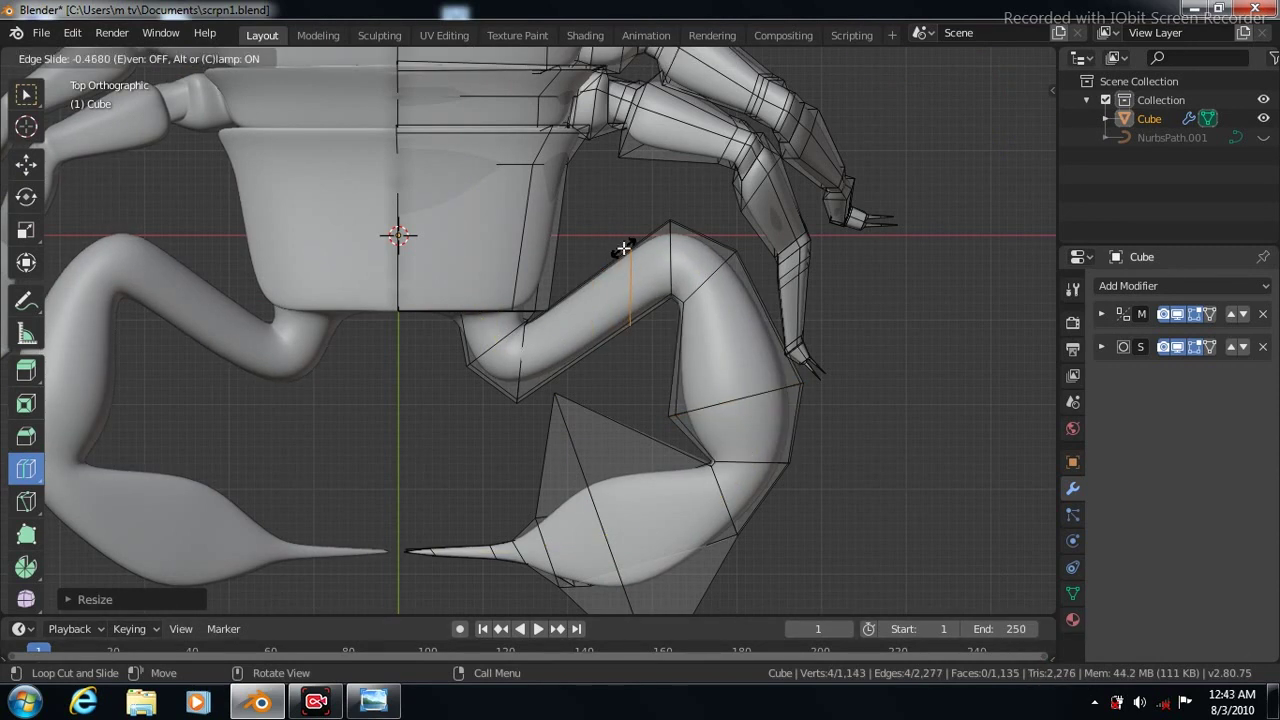
left_click_drag(617, 252, 624, 246)
left_click(27, 231)
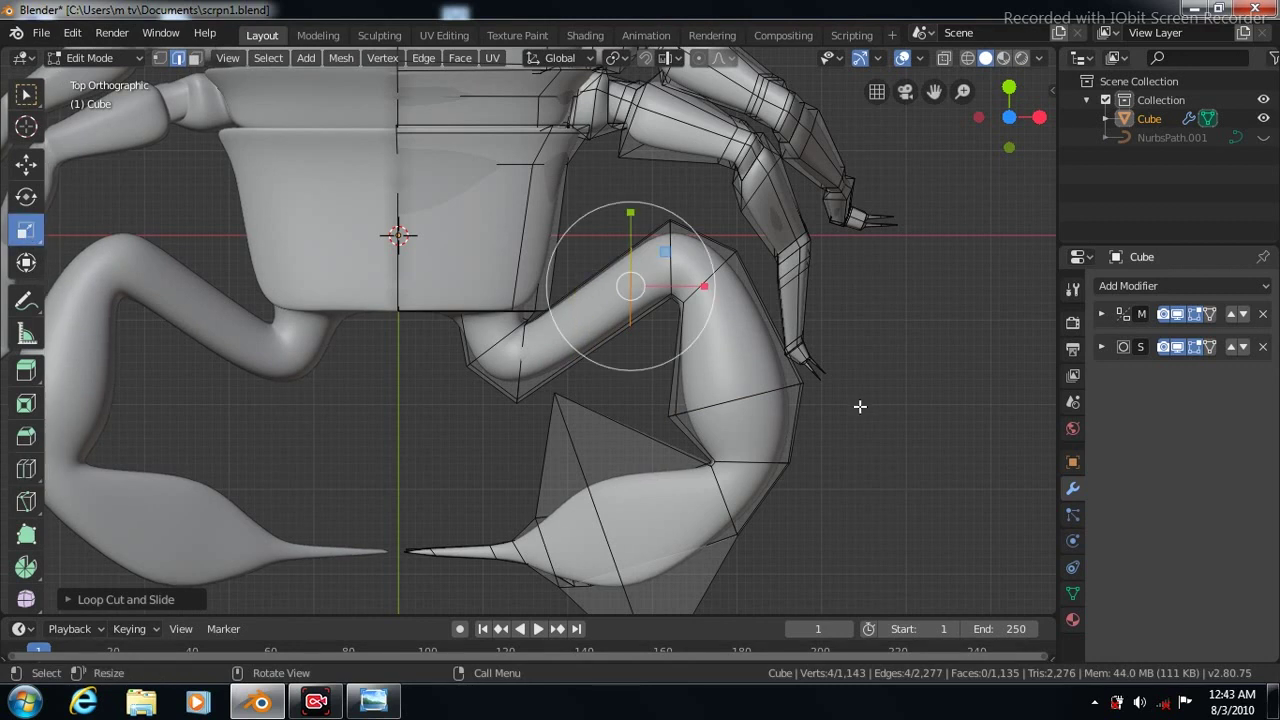
key("s")
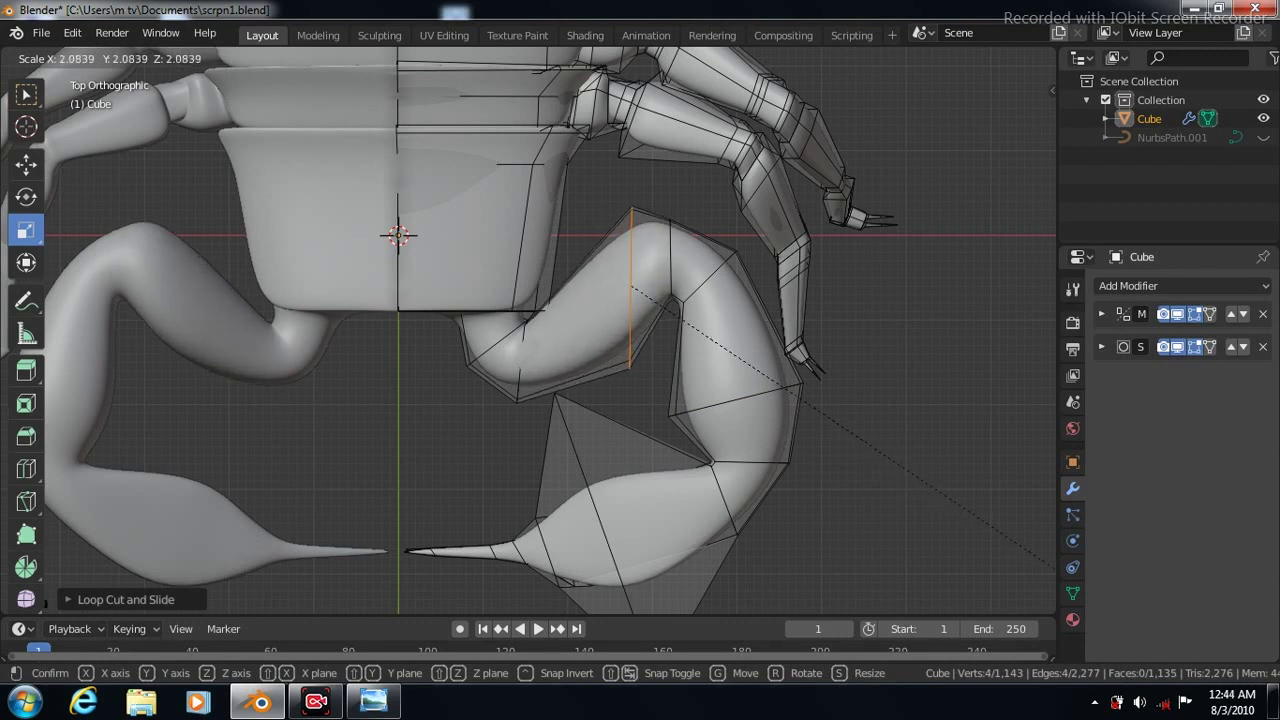
left_click(927, 376)
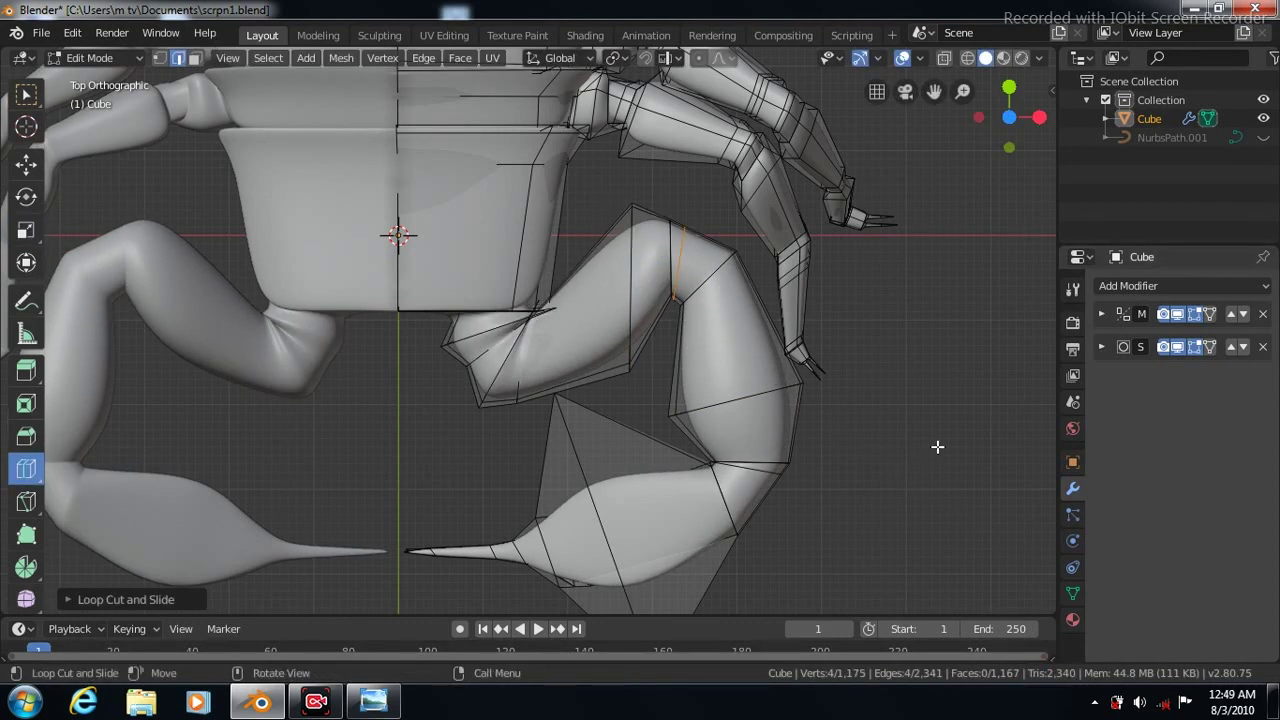
key("Tab")
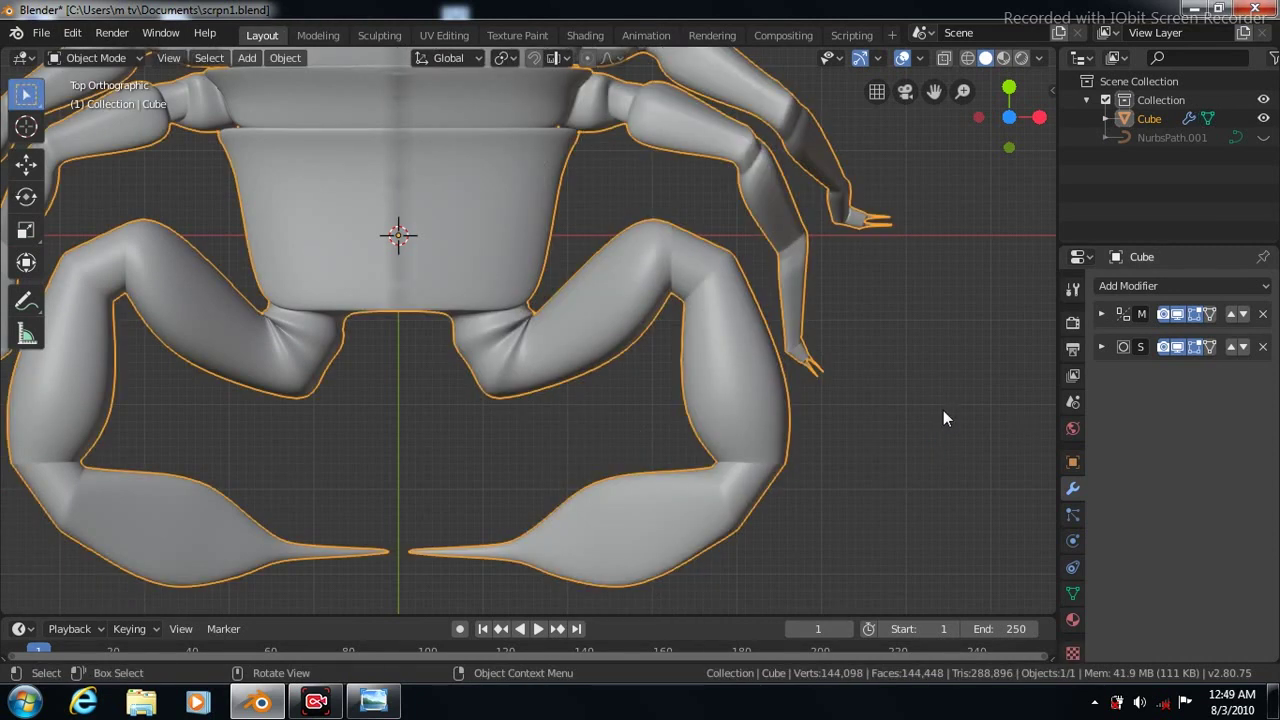
key("KP_1")
Back in Edit Mode, undo a trial loop cut along the claw and show subdivision smoothing
middle_click_drag(710, 445, 773, 531)
key("Tab")
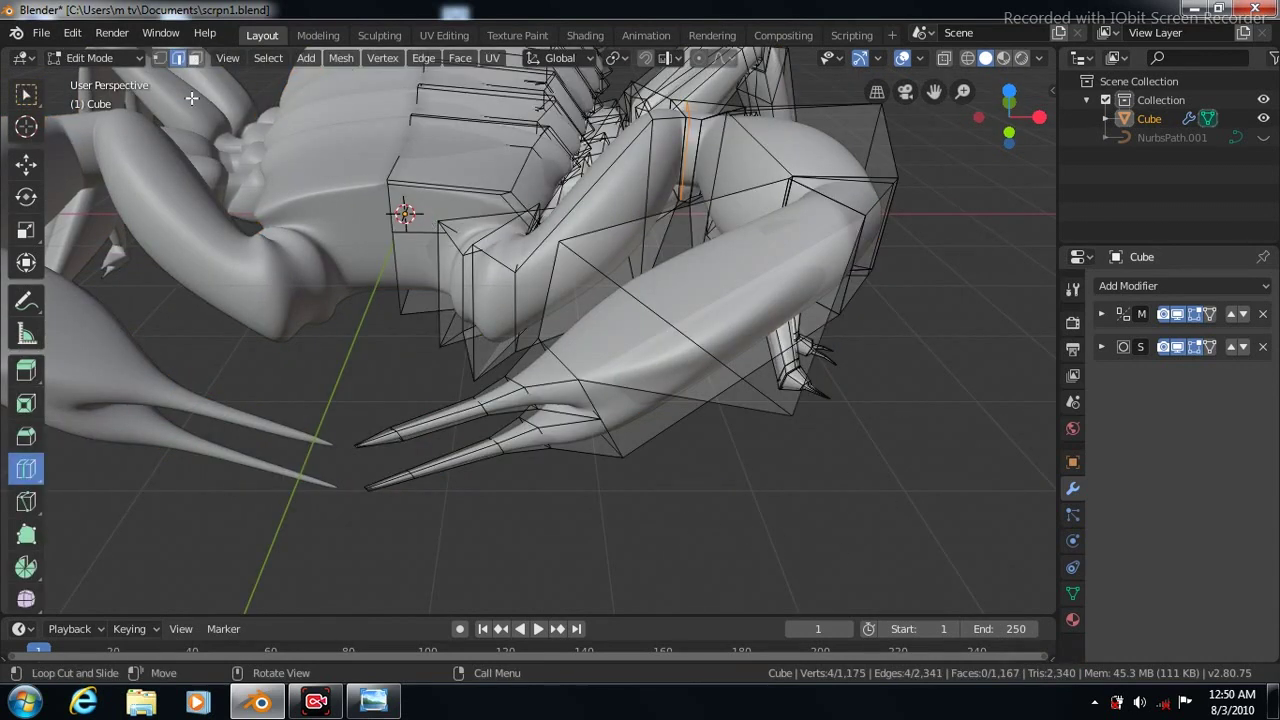
left_click(580, 345)
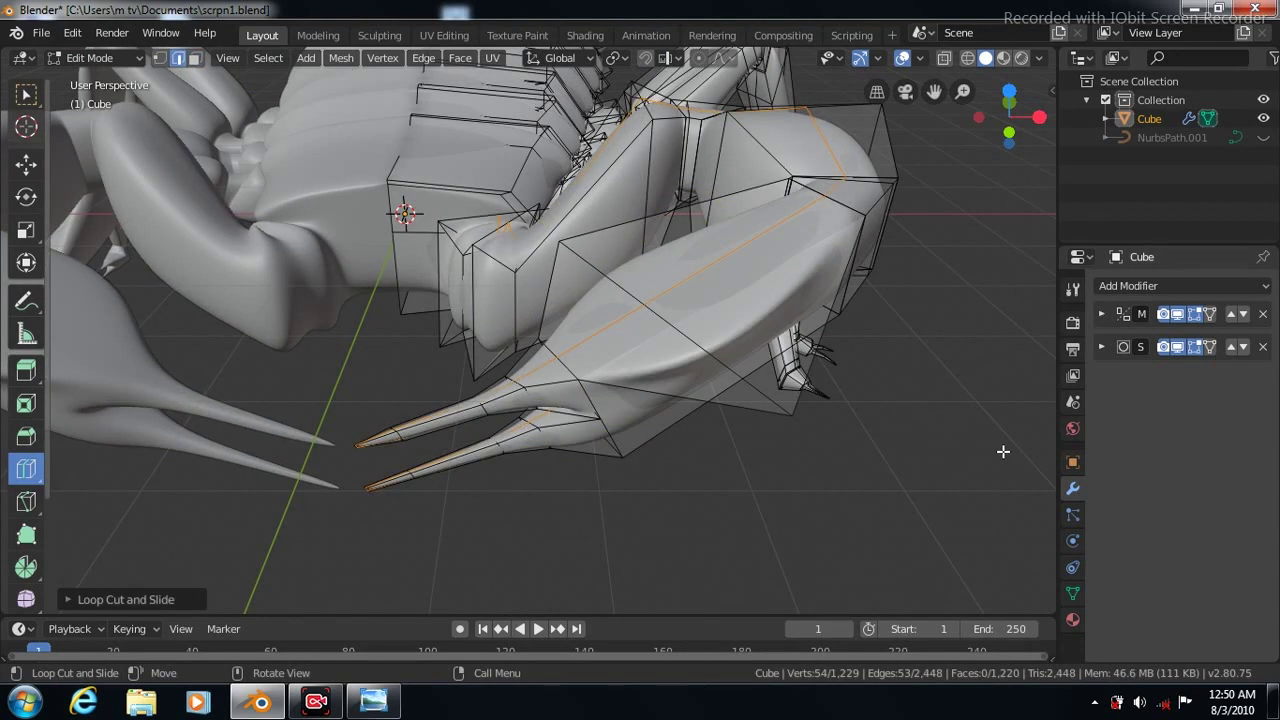
left_click(26, 94)
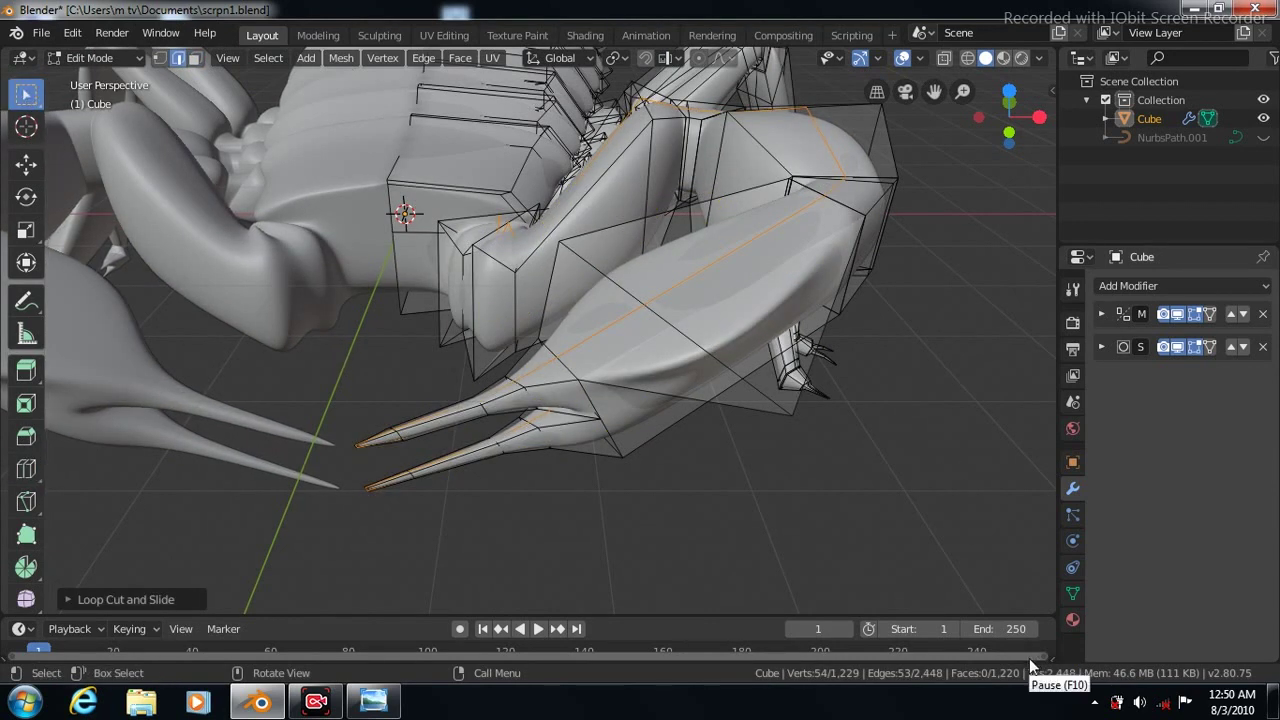
key("ctrl+z")
key("KP_7")
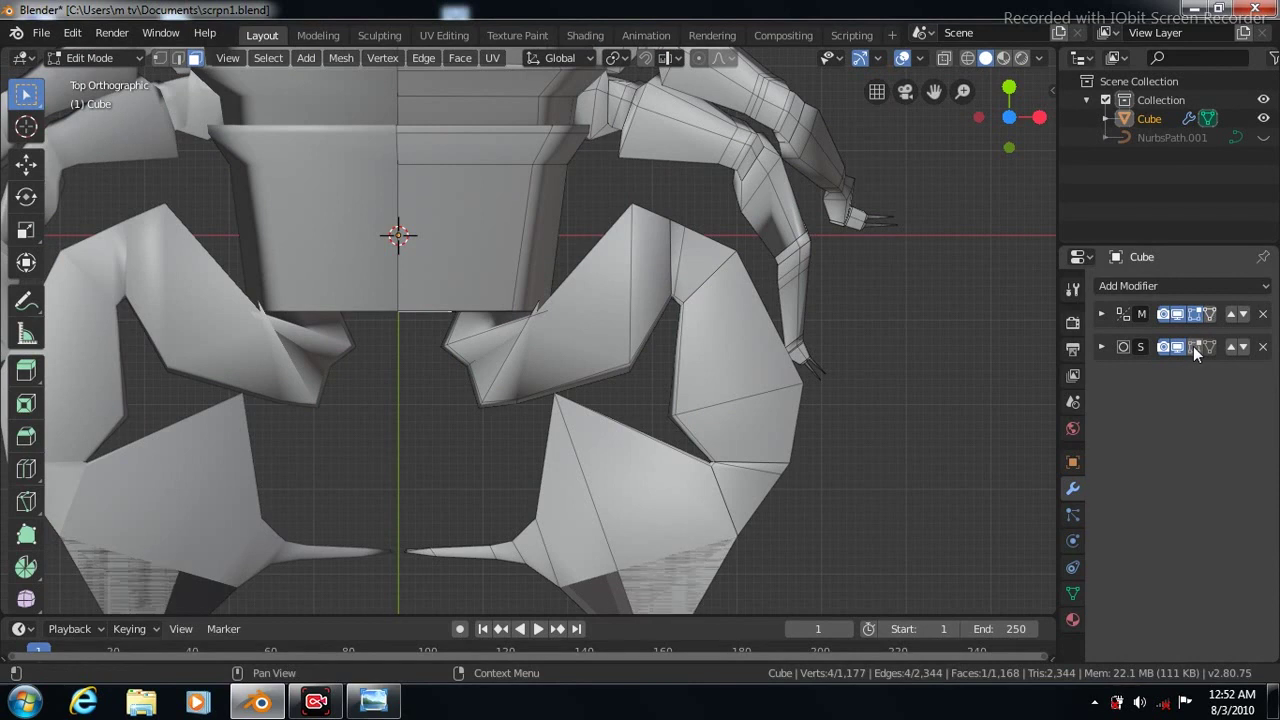
left_click(1194, 346)
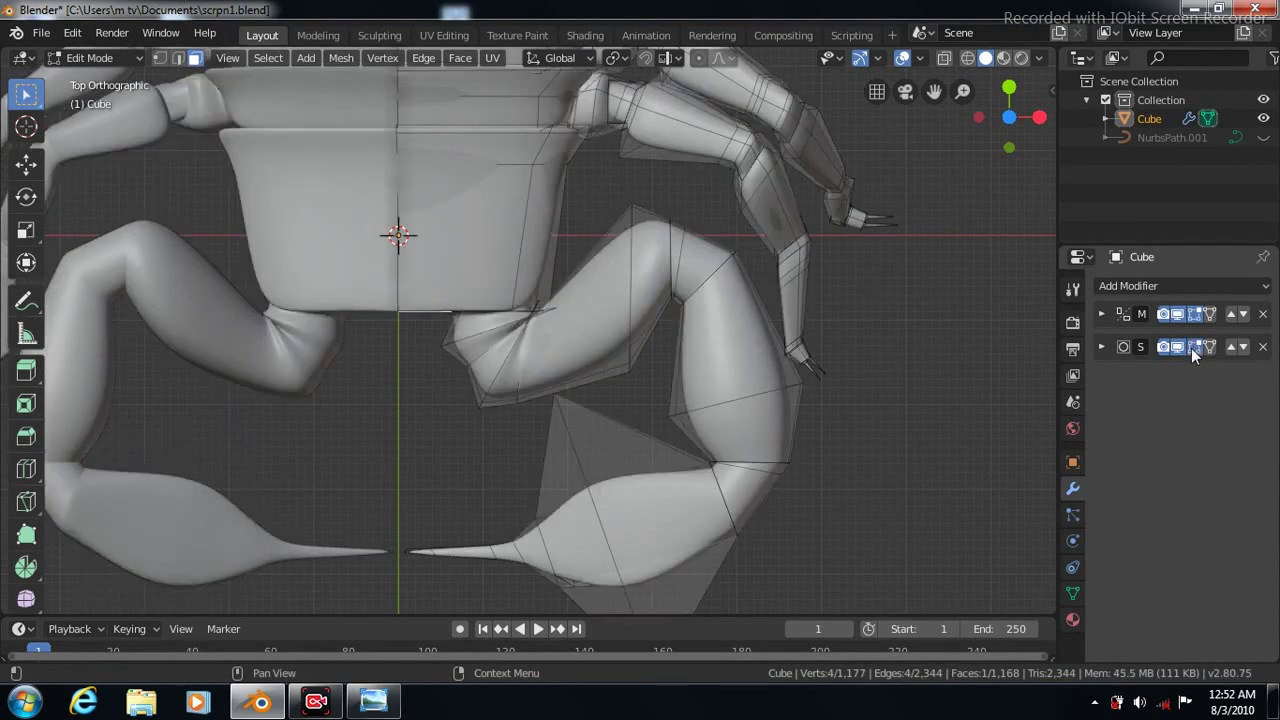
Extrude the front face into a lump between the claws, nudge it along X, and inspect it
left_click(30, 369)
mouse_move(409, 352)
left_mouse_down()
mouse_move(409, 365)
mouse_move(513, 340)
left_mouse_up()
left_click(26, 93)
left_click(26, 162)
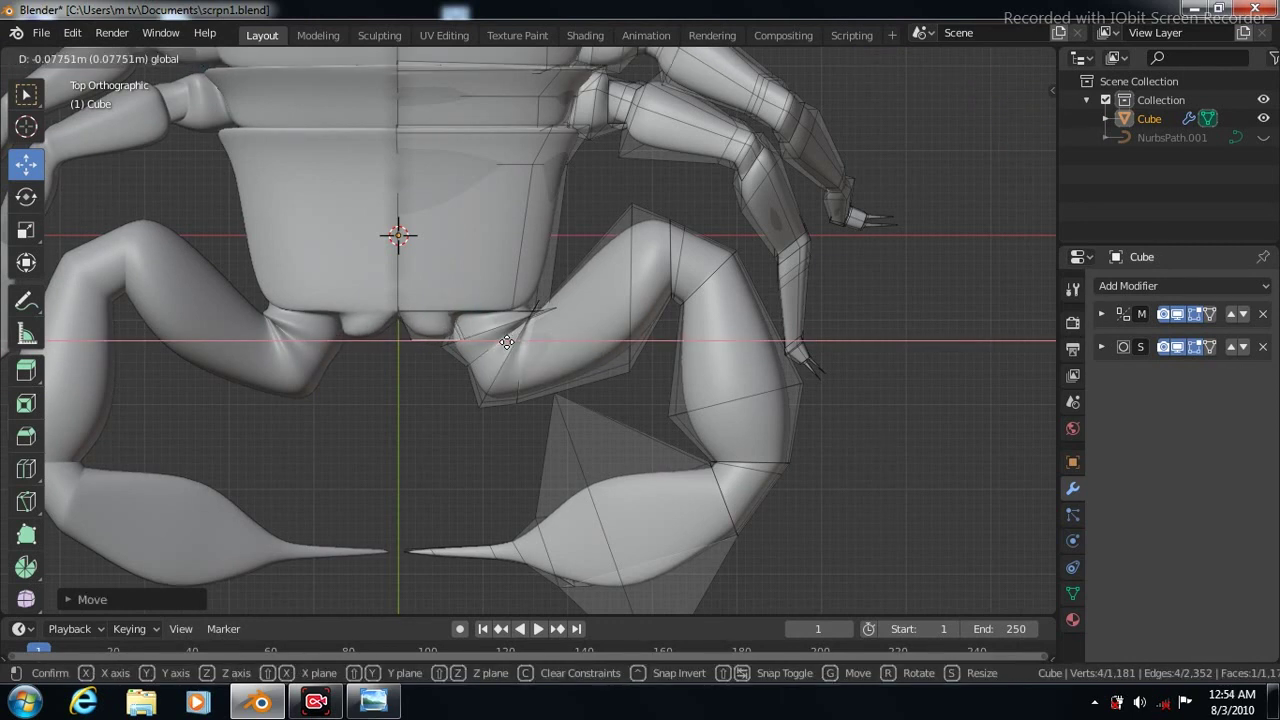
left_click(510, 340)
key("KP_1")
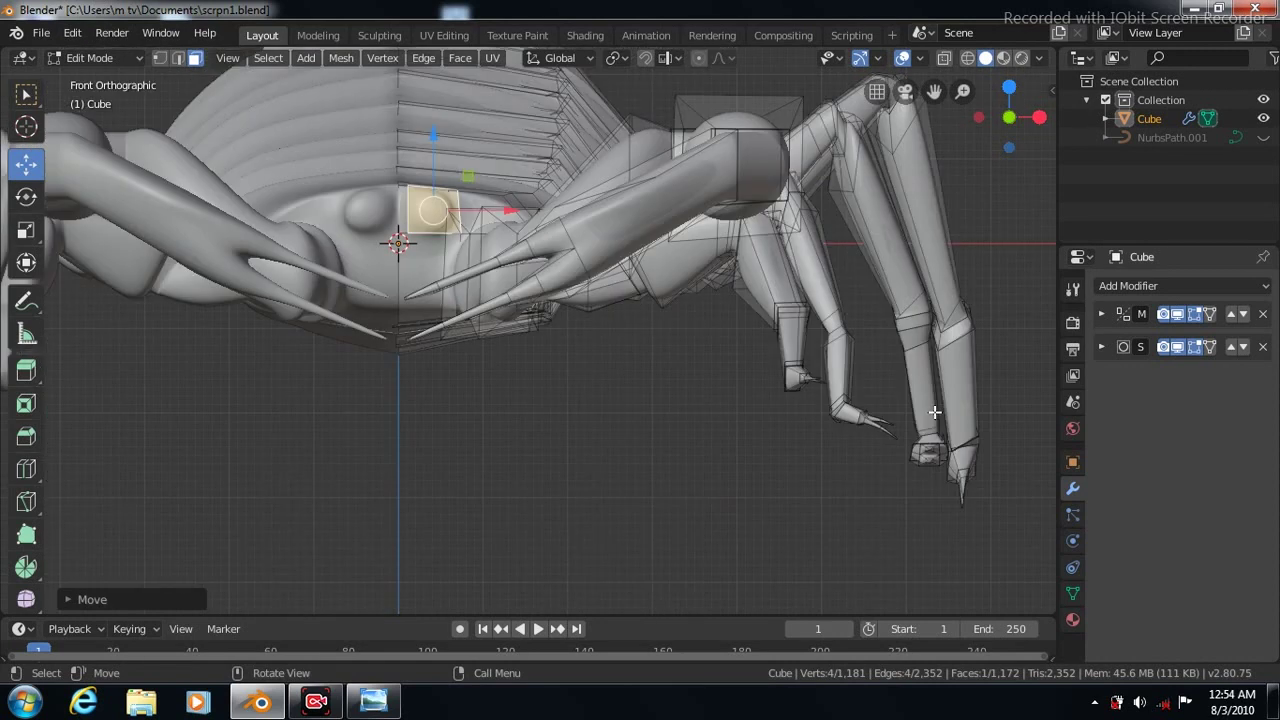
middle_click_drag(533, 449, 531, 448)
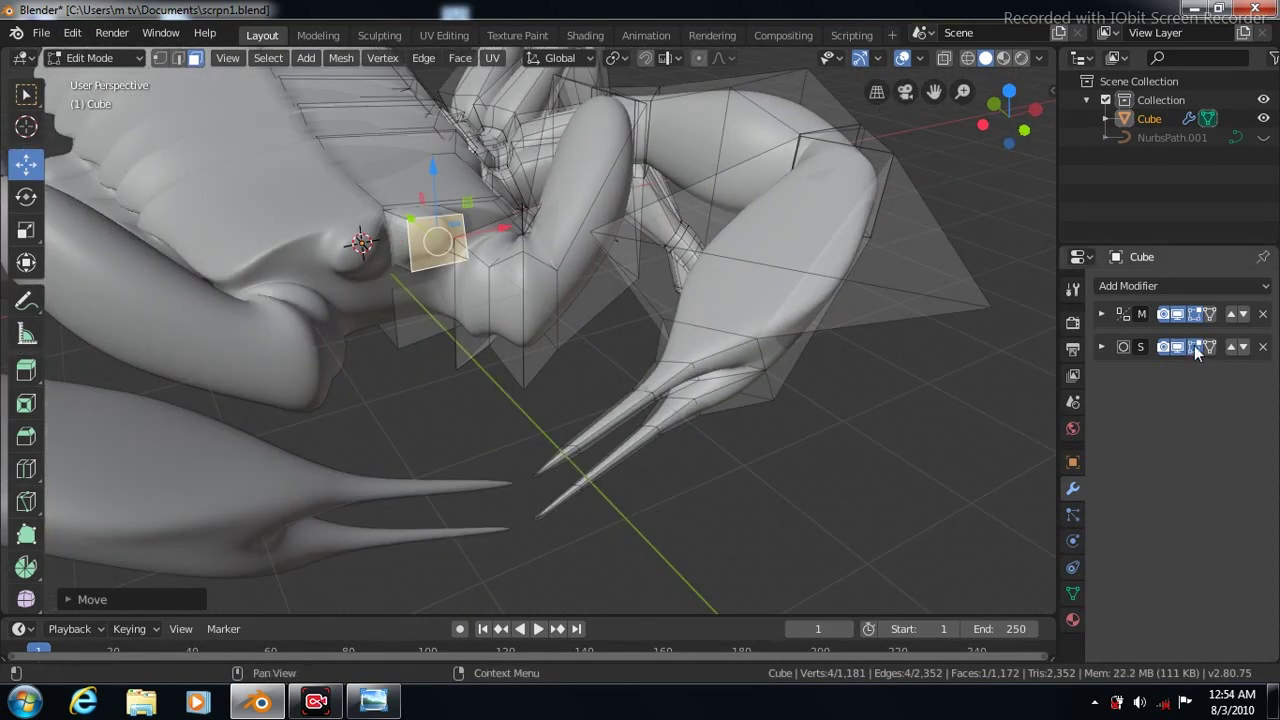
middle_click_drag(990, 470, 956, 576)
key("w")
key("KP_7")
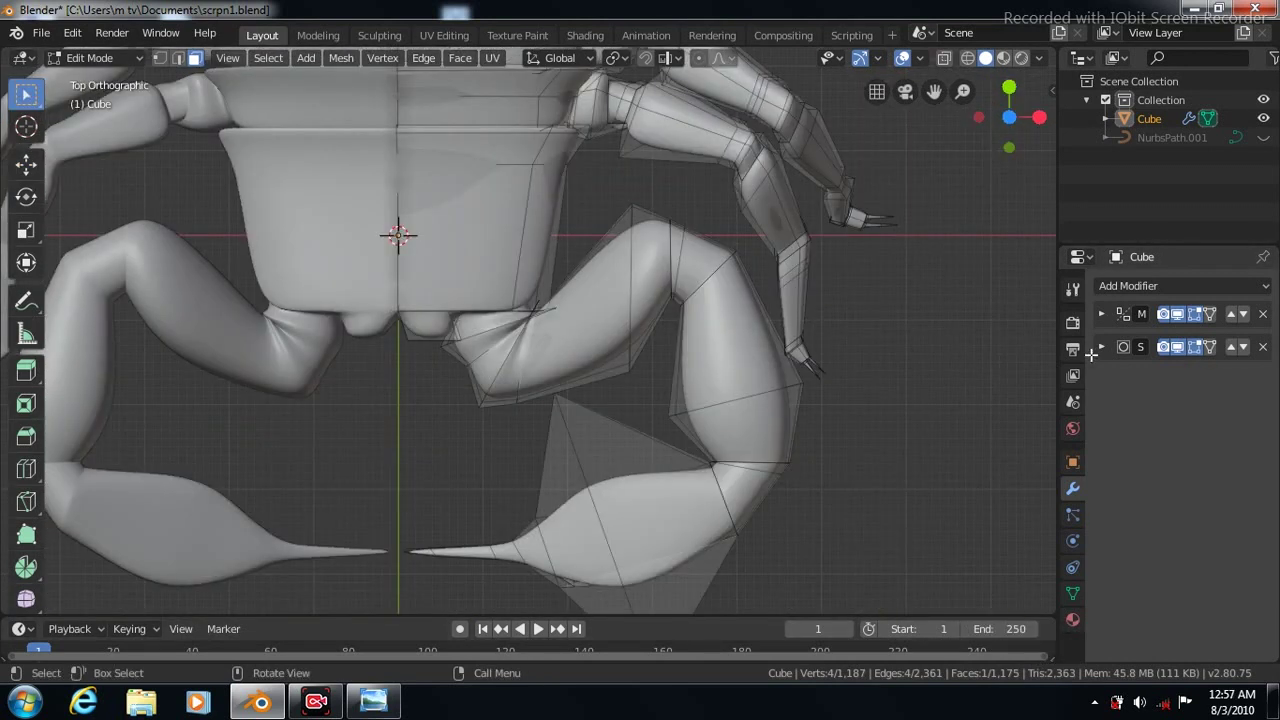
Extrude the mouthpart faces further into pointed fangs, check from the front, and leave Edit Mode
left_click(26, 369)
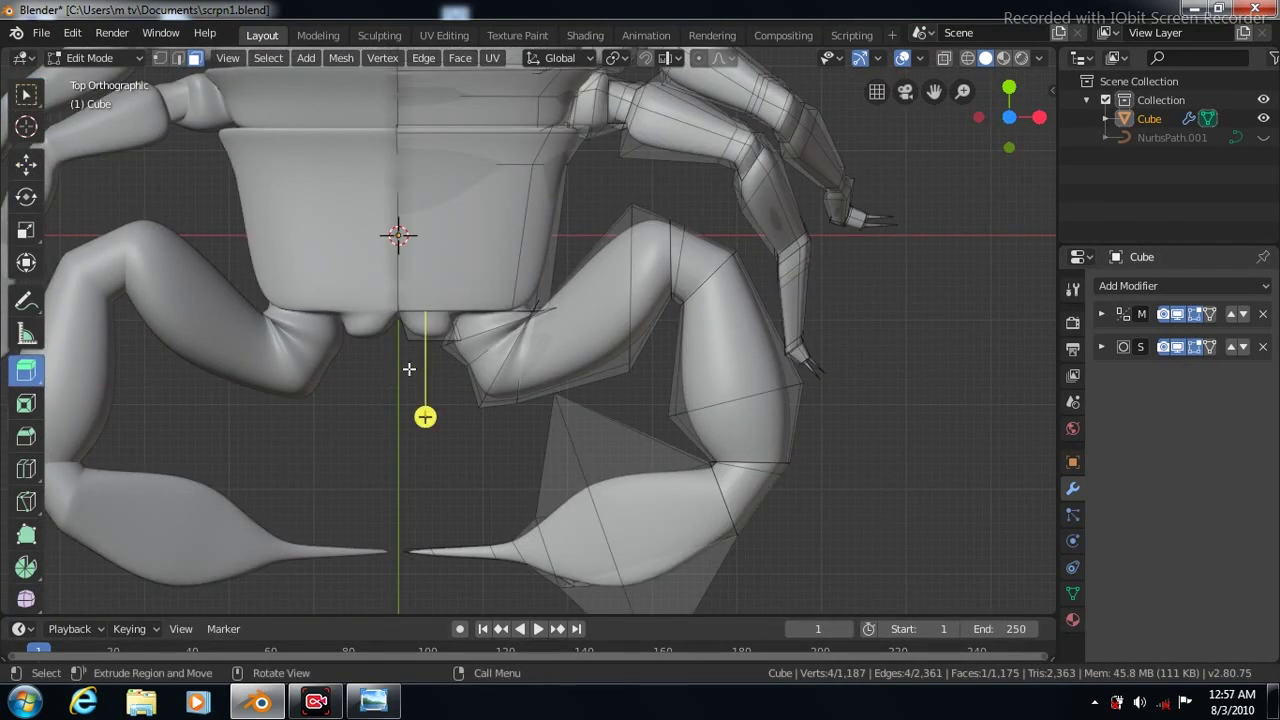
left_click_drag(408, 448, 408, 448)
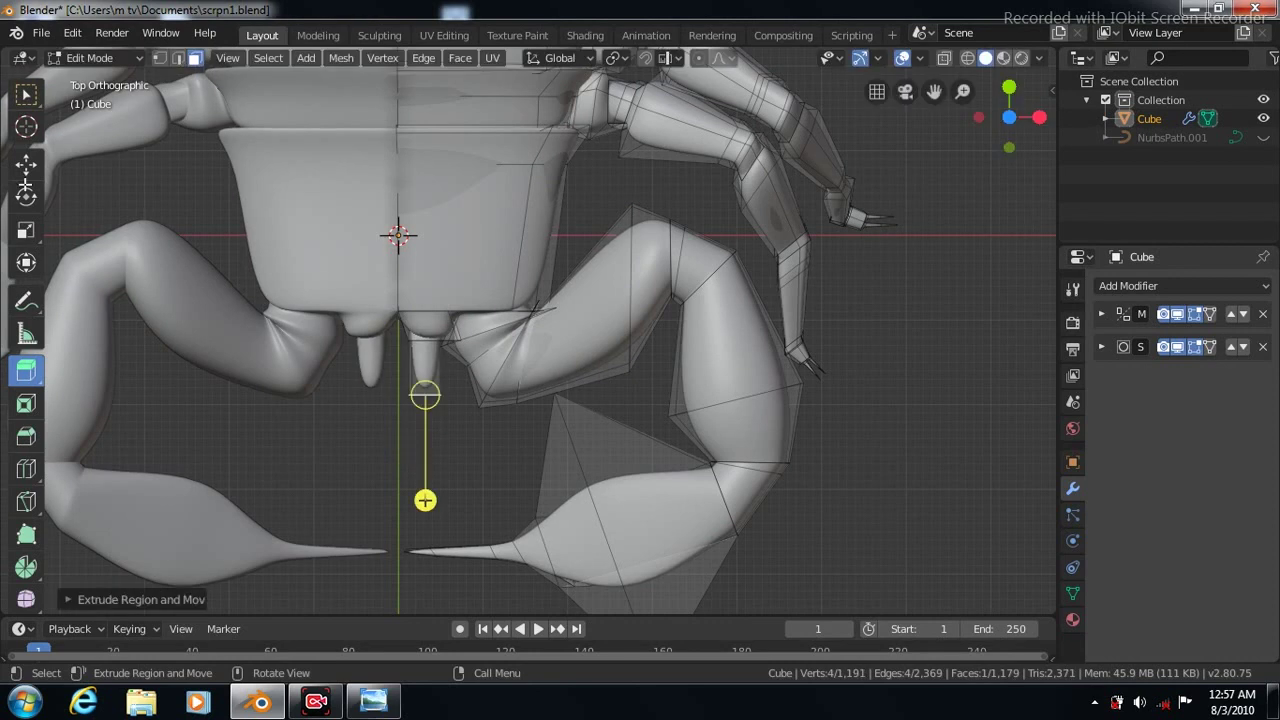
key("shift+space")
key("g")
key("KP_1")
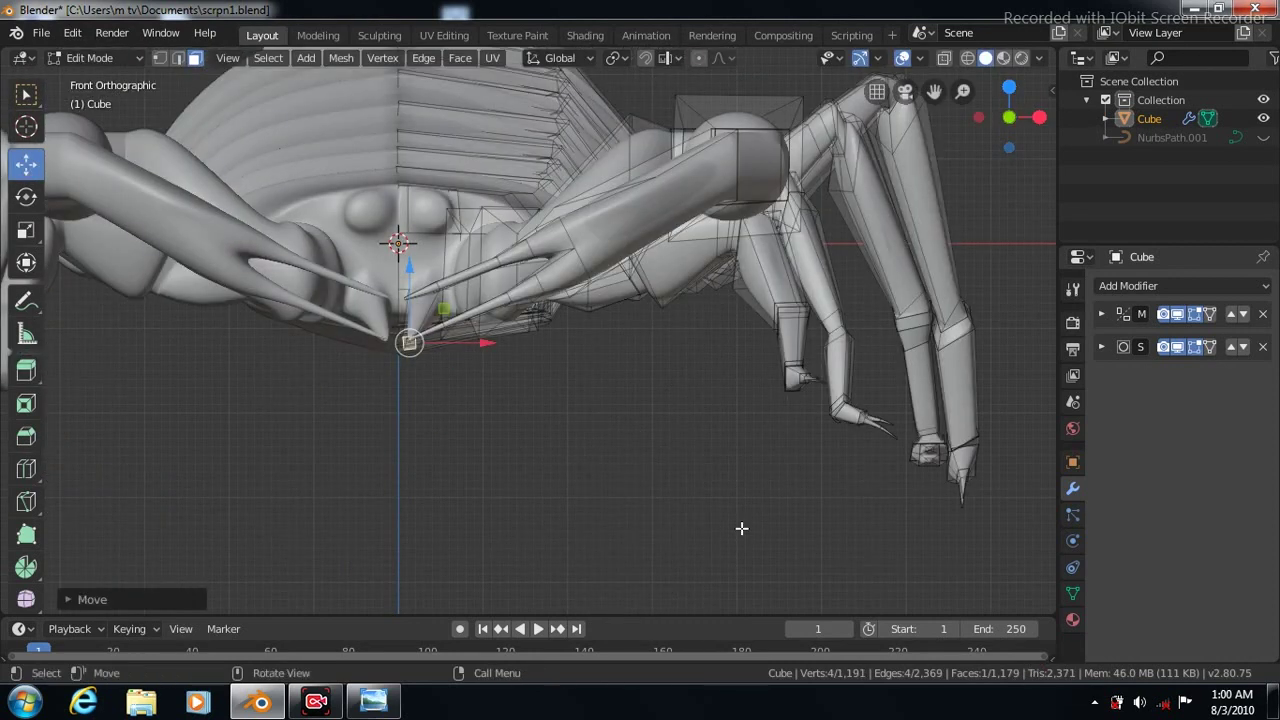
key("Tab")
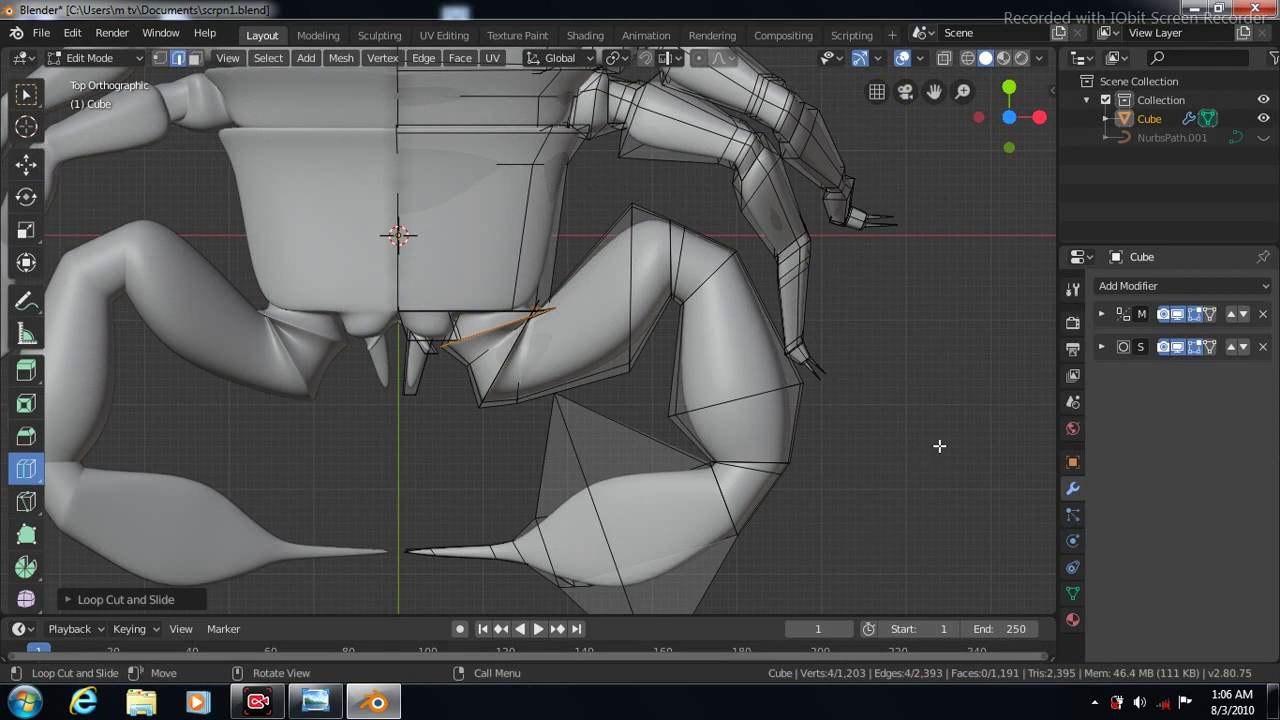
scroll(939, 446, "down", 2)
scroll(939, 446, "down", 3)
scroll(939, 446, "down", 2)
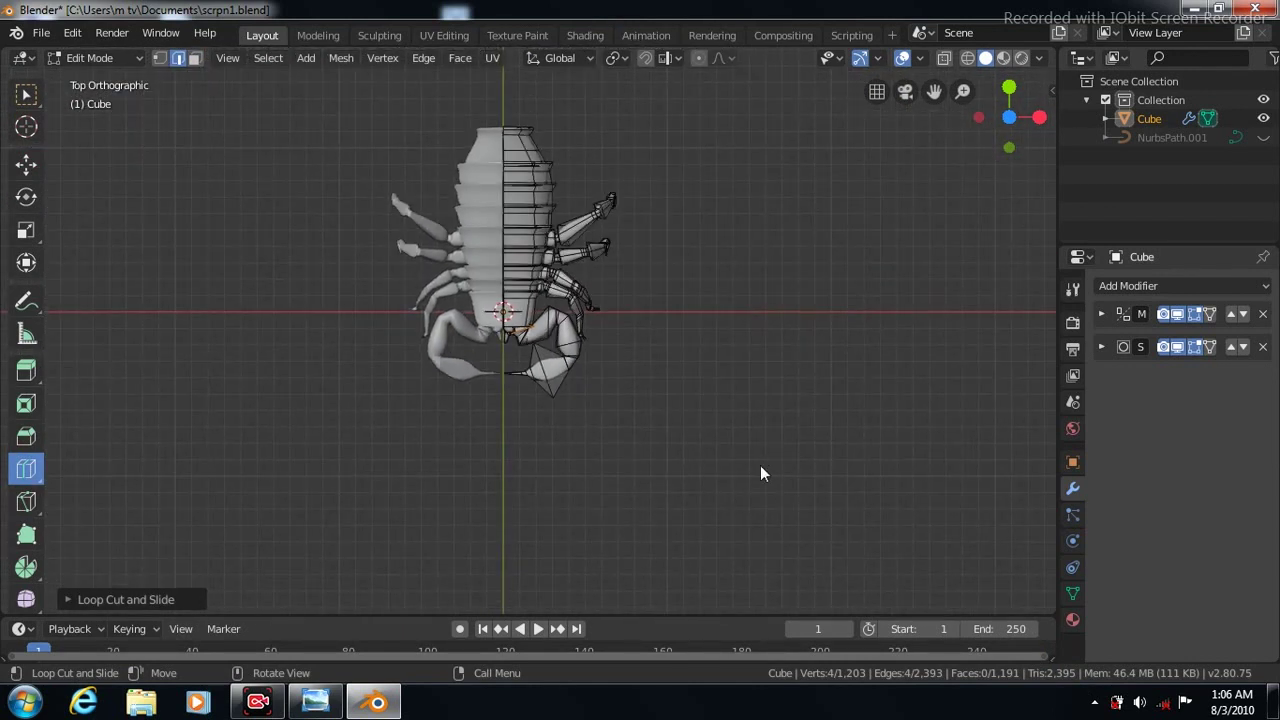
key("Tab")
key("KP_3")
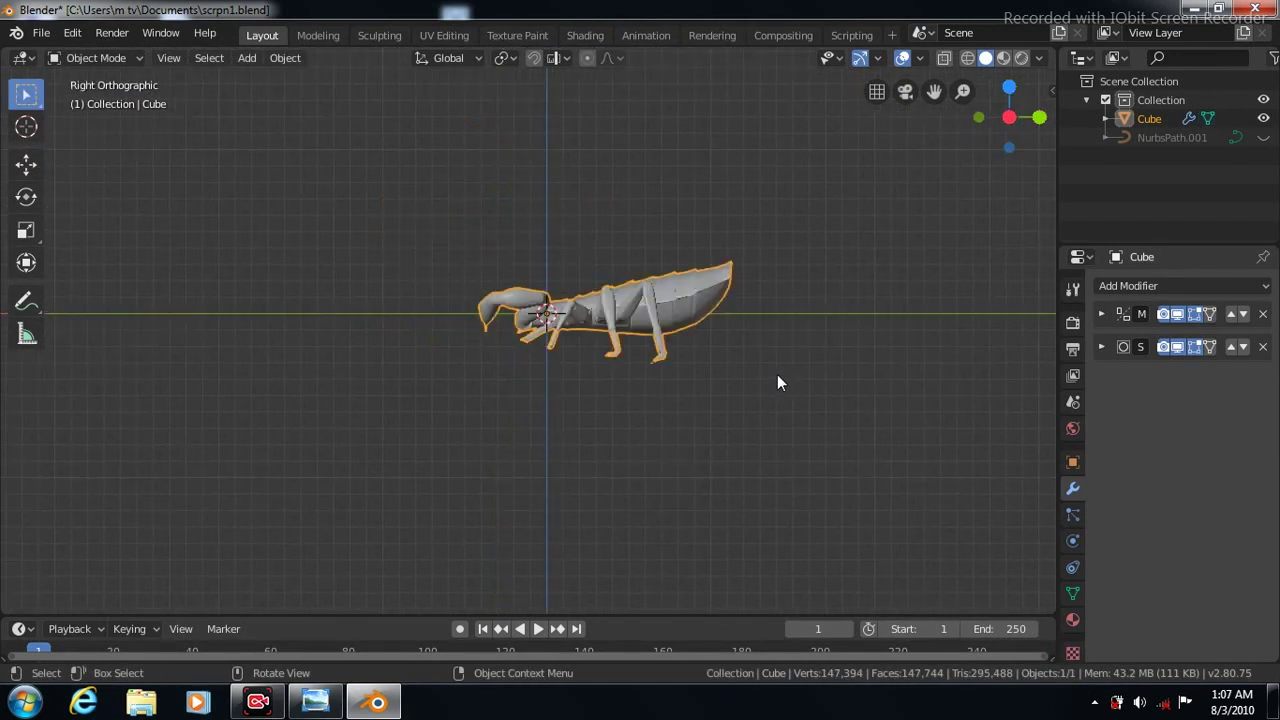
key("KP_8")
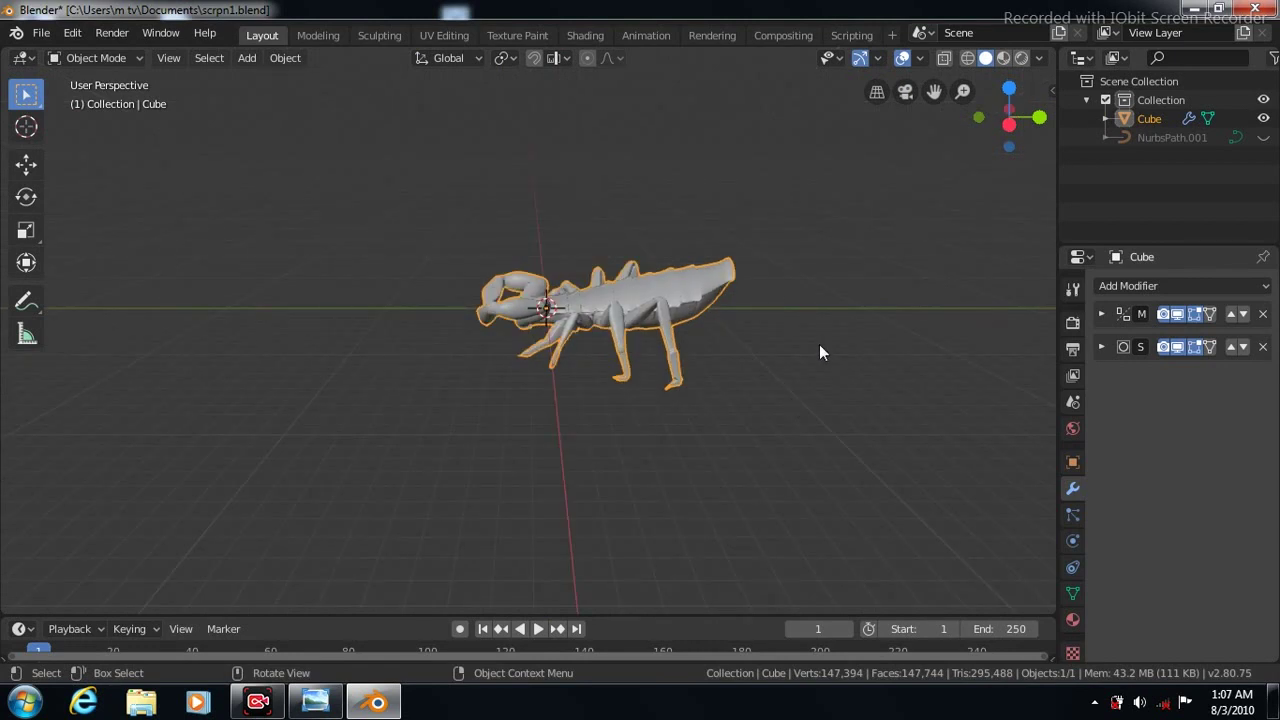
key("KP_8")
left_click(897, 386)
scroll(890, 391, "up", 3)
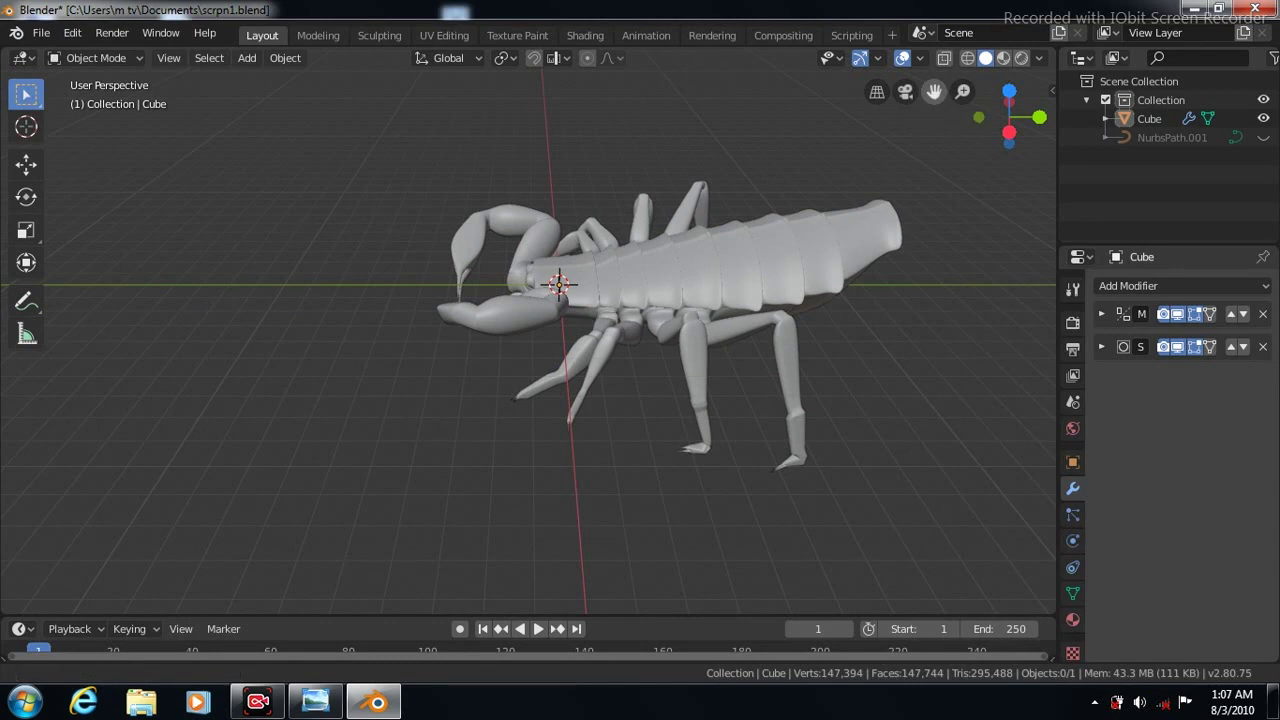
left_click_drag(933, 91, 743, 61)
left_click_drag(933, 91, 762, 295)
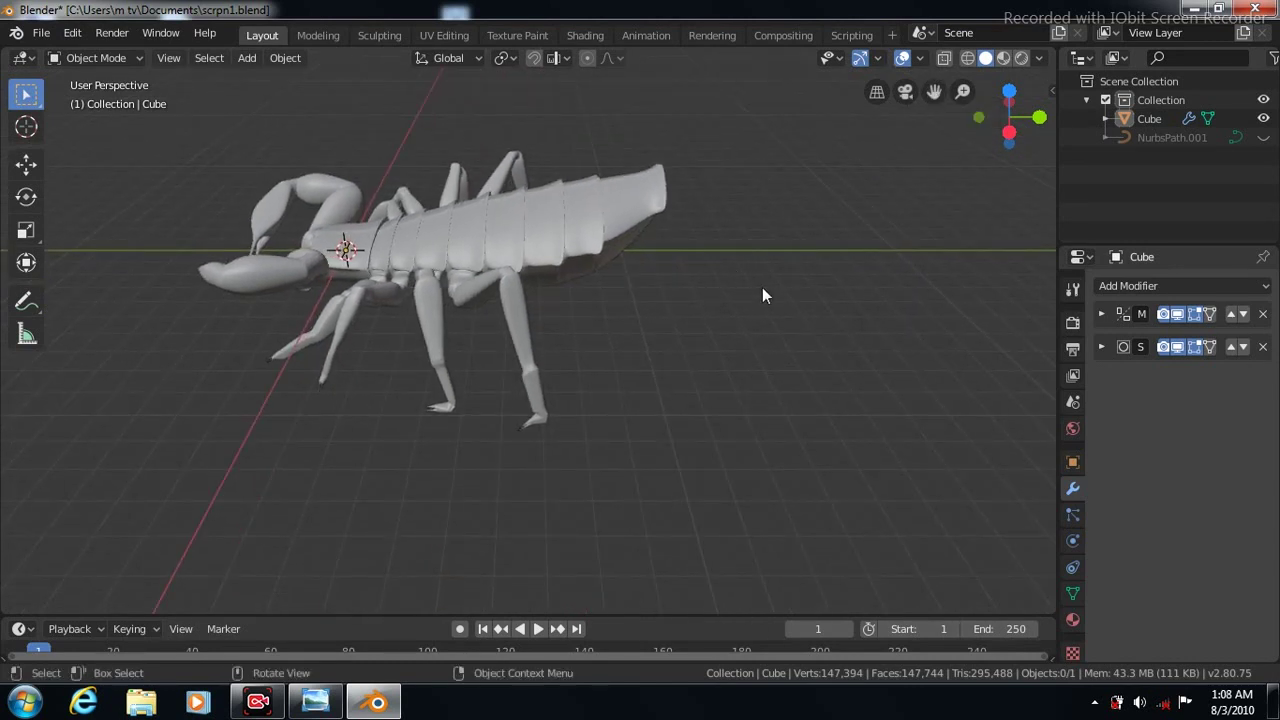
key("KP_7")
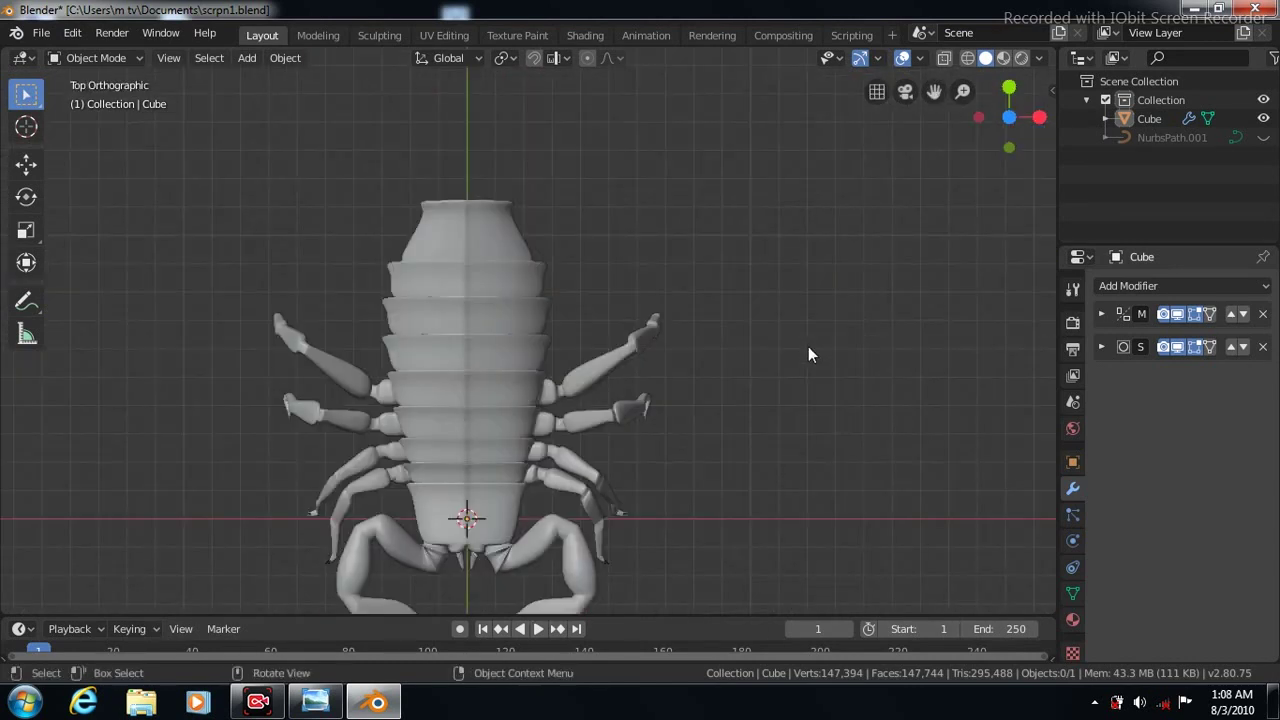
key("ctrl+KP_1")
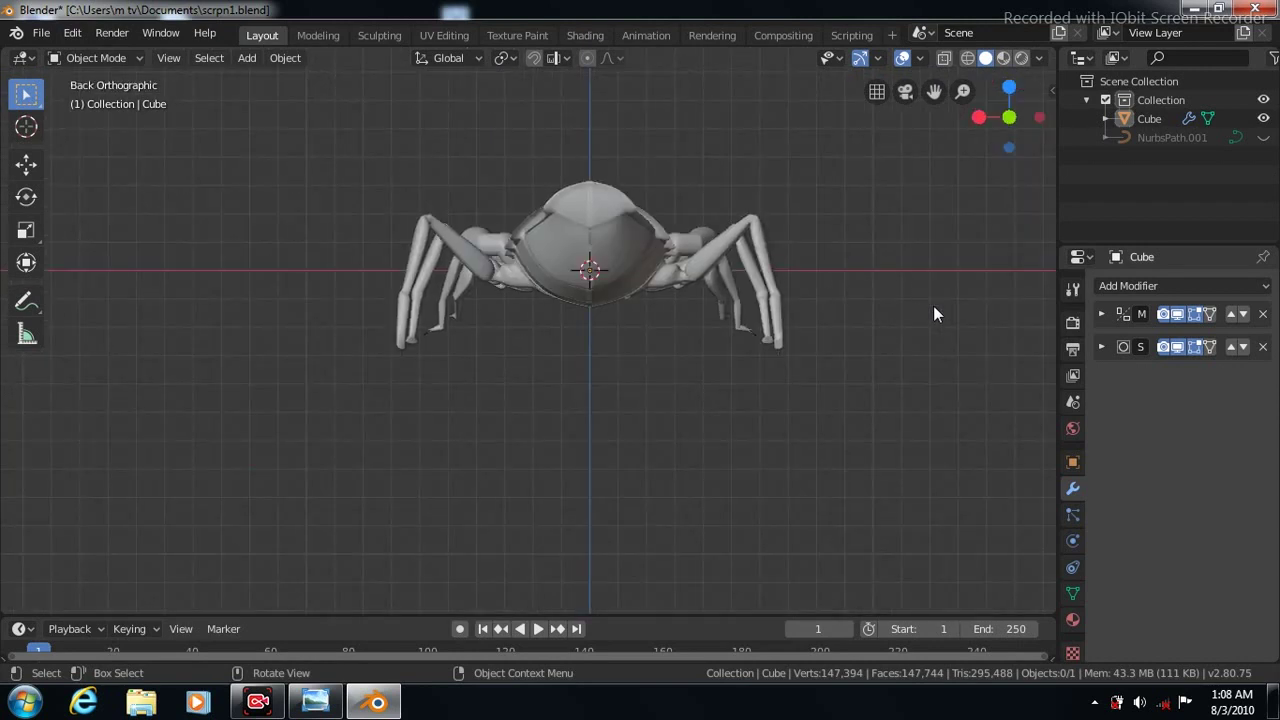
scroll(933, 314, "up", 3)
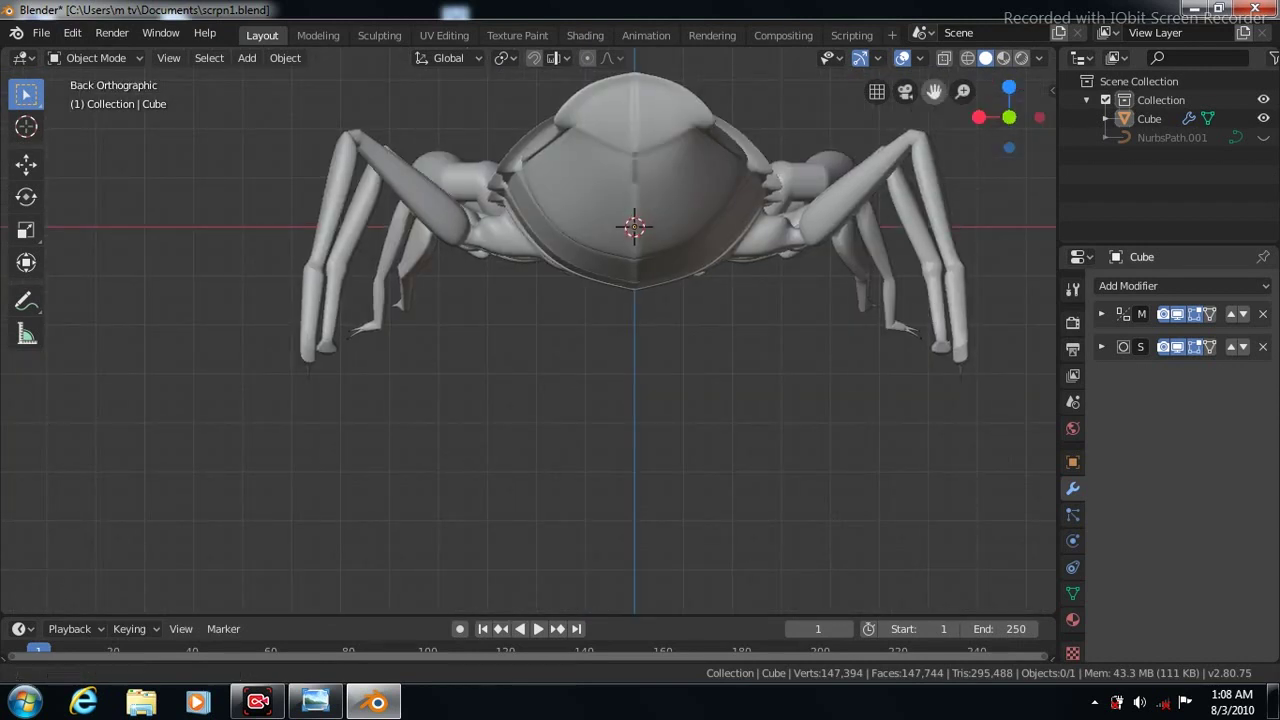
left_click_drag(933, 91, 827, 208)
scroll(950, 339, "up", 1)
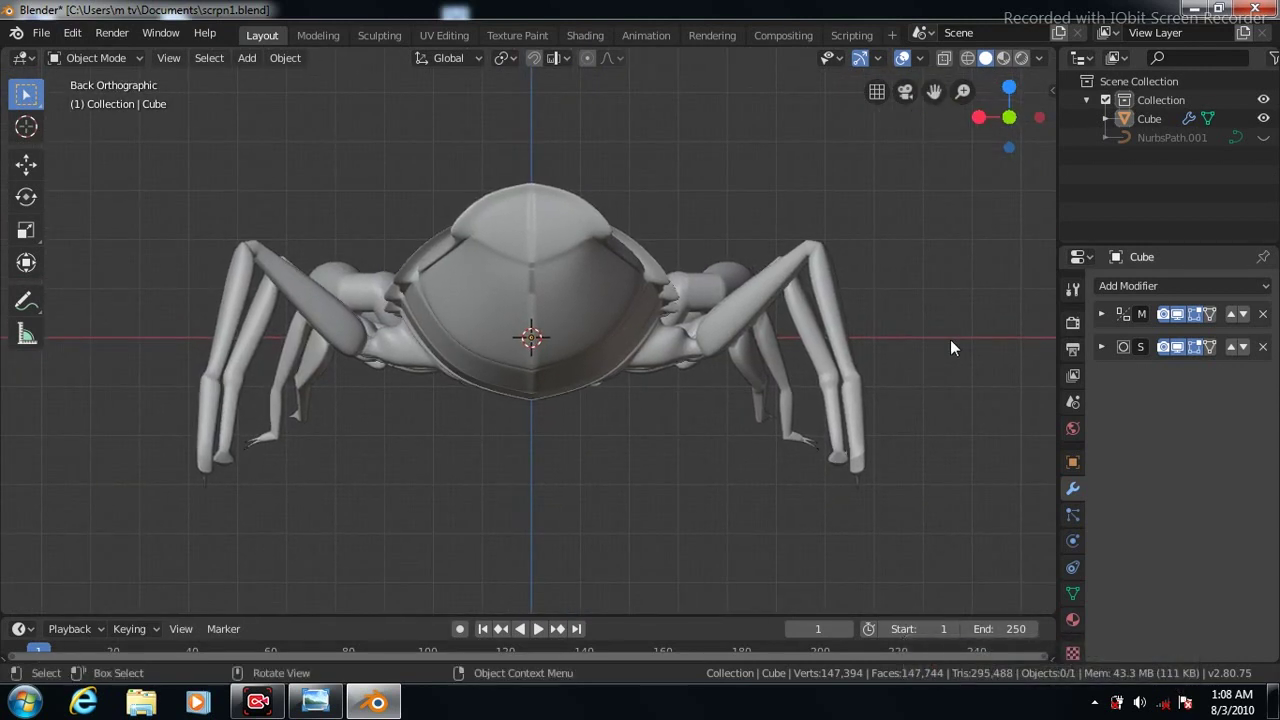
scroll(950, 339, "up", 2)
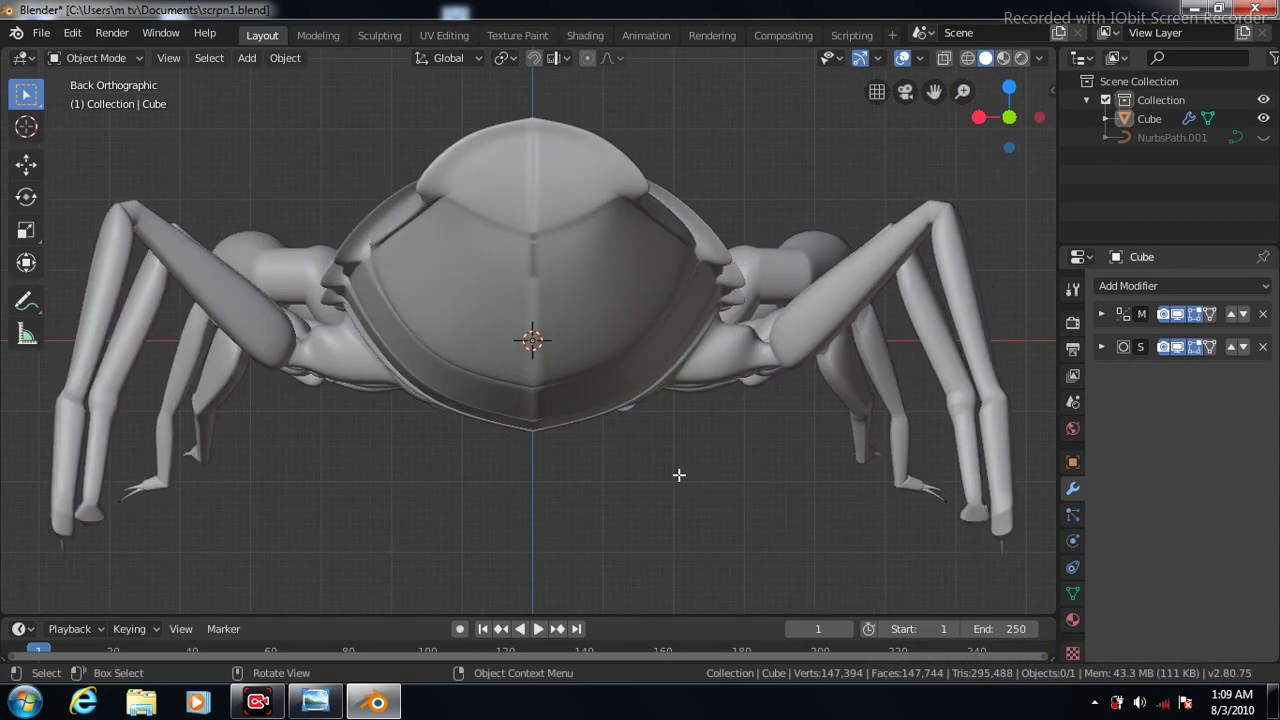
key("Tab")
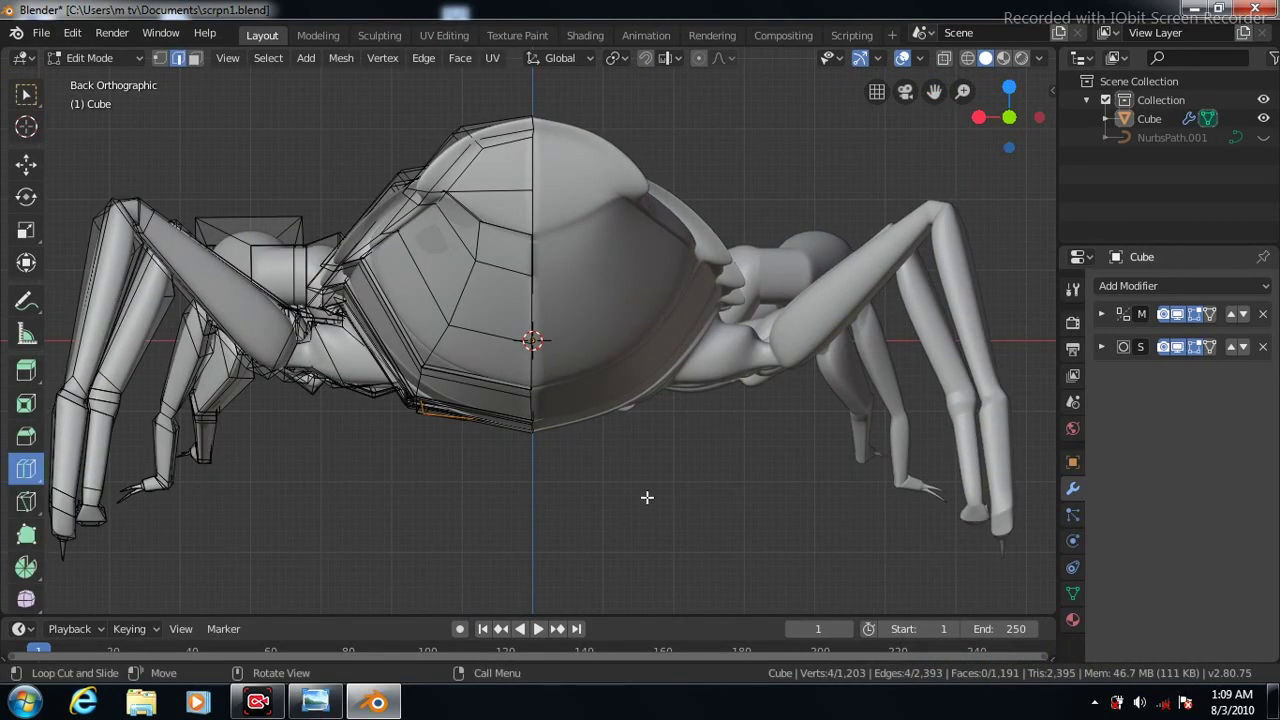
Make two knife cuts on the left of the rear body, outlining a small face near the seam
left_click(26, 501)
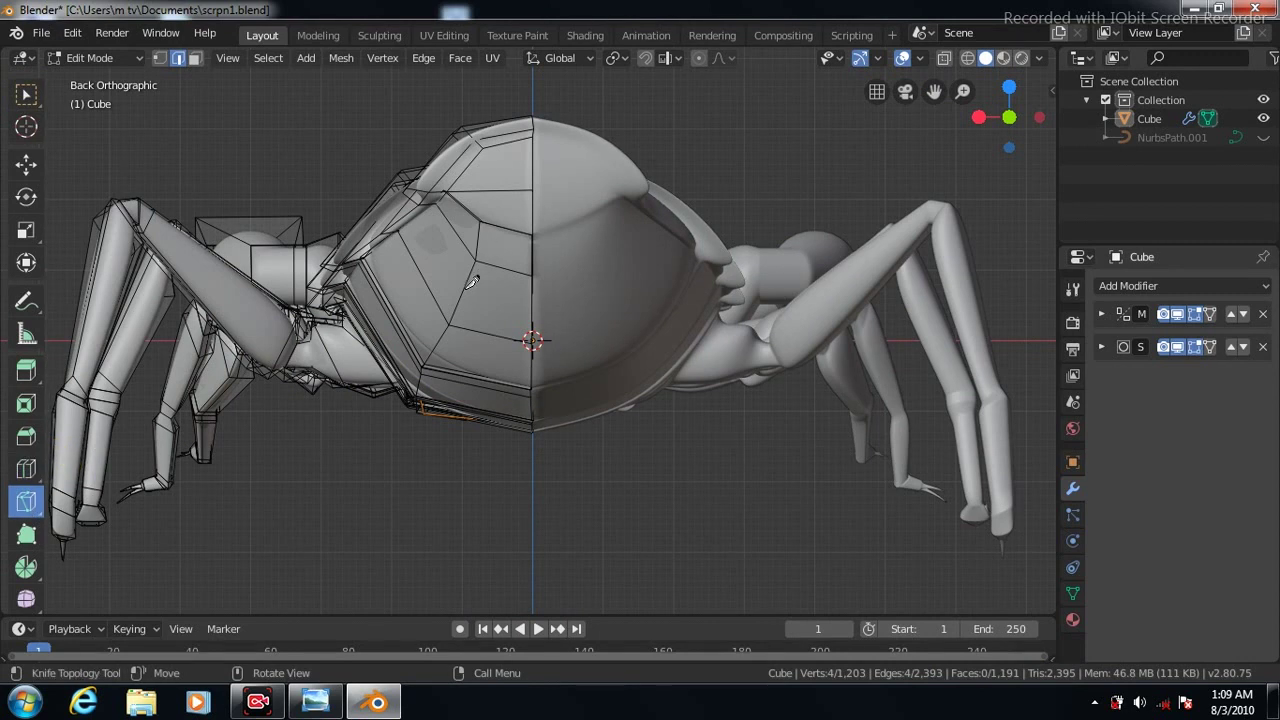
left_click(466, 289)
left_click(532, 307)
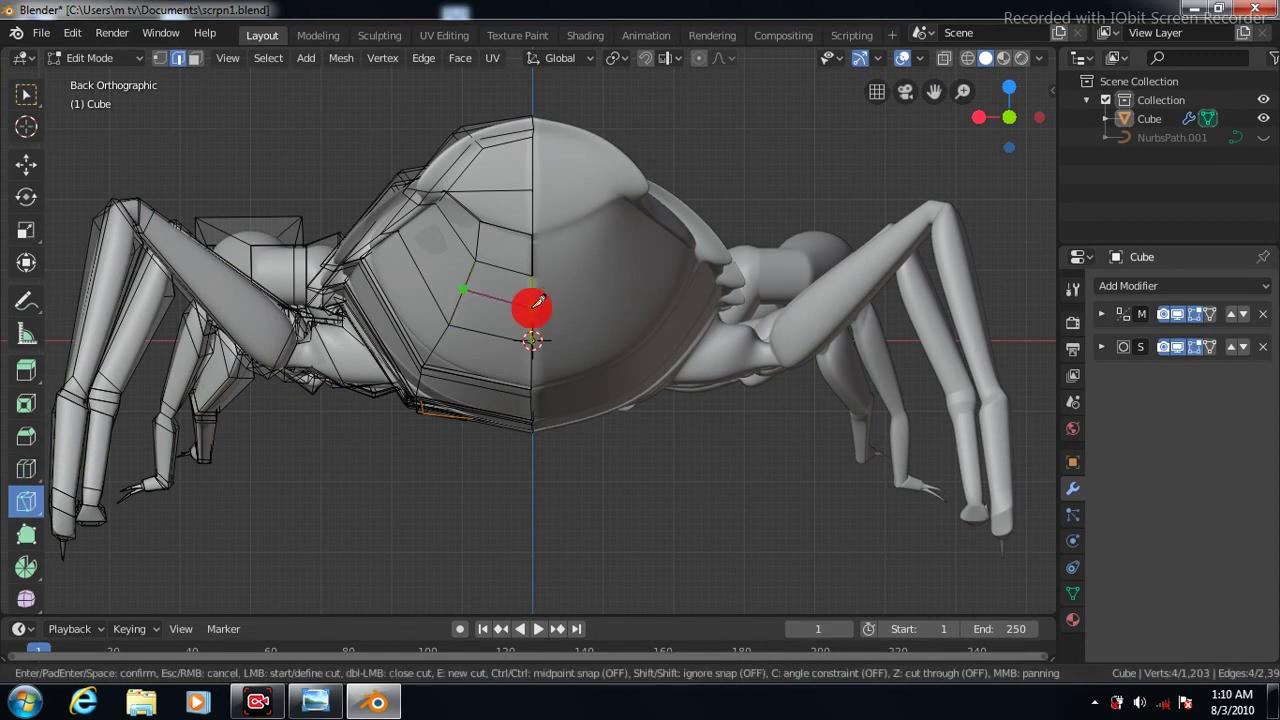
key("Return")
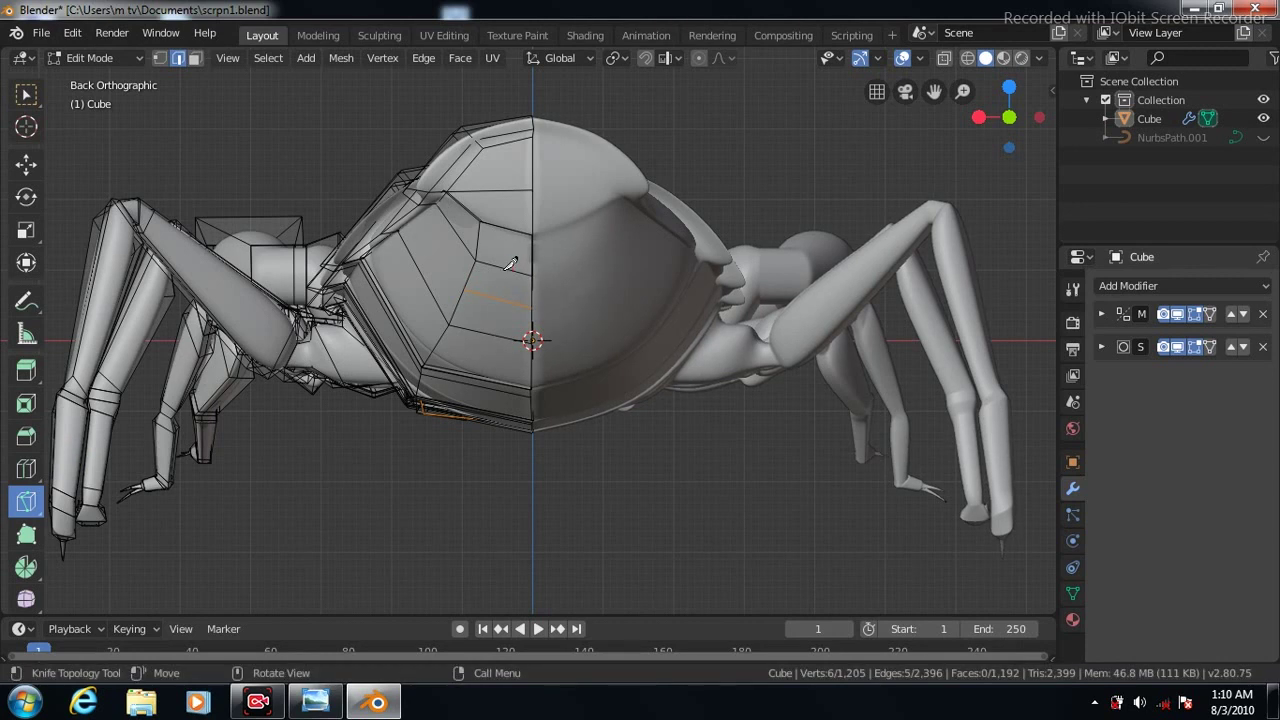
left_click(503, 269)
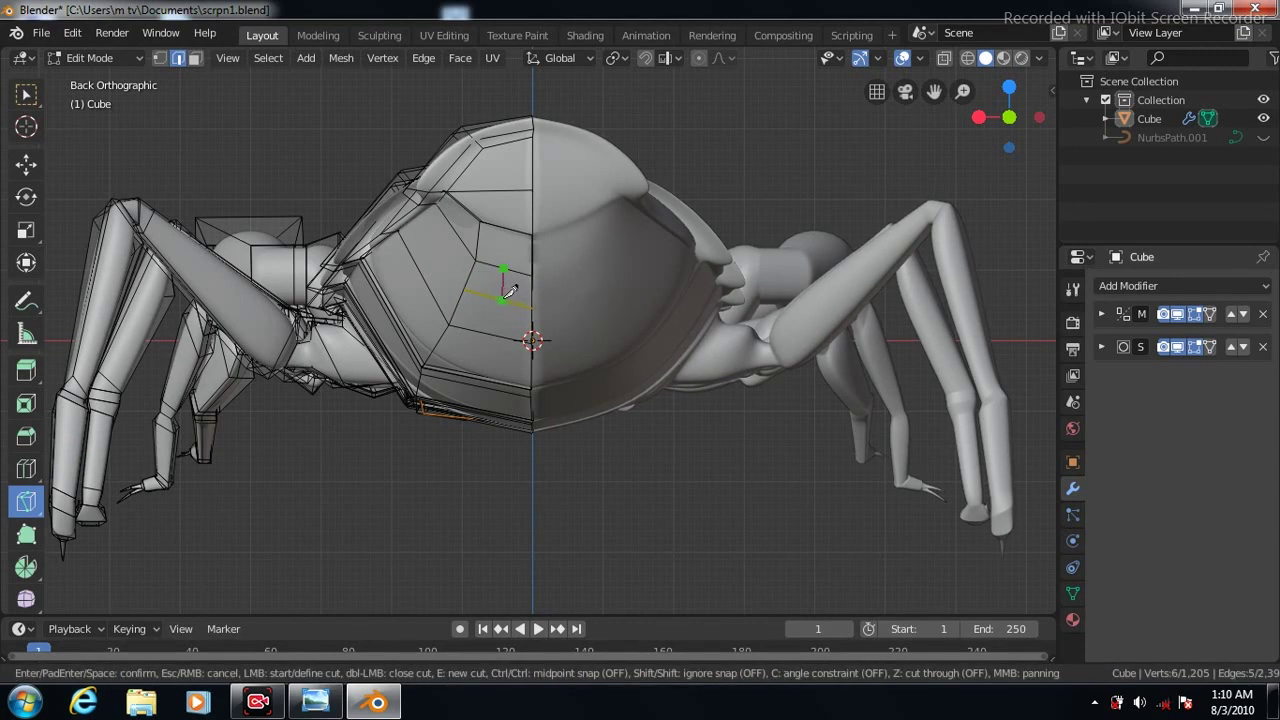
left_click(509, 291)
key("Return")
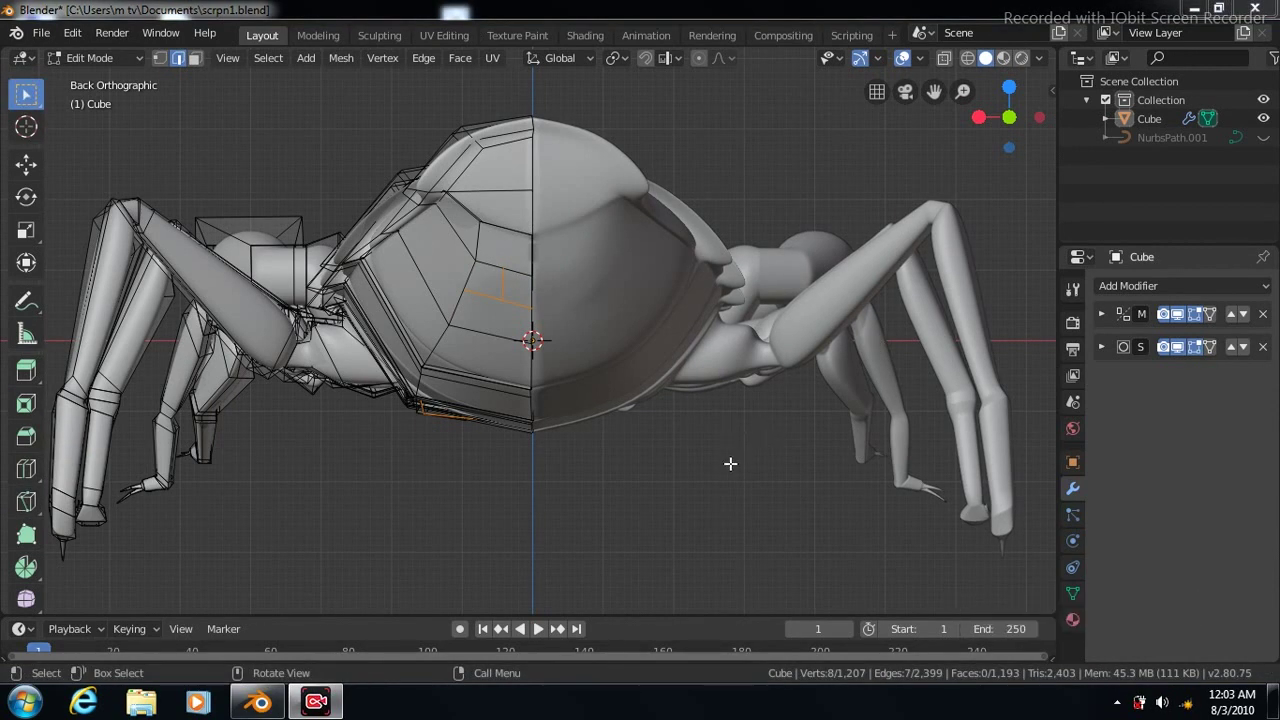
left_click(26, 163)
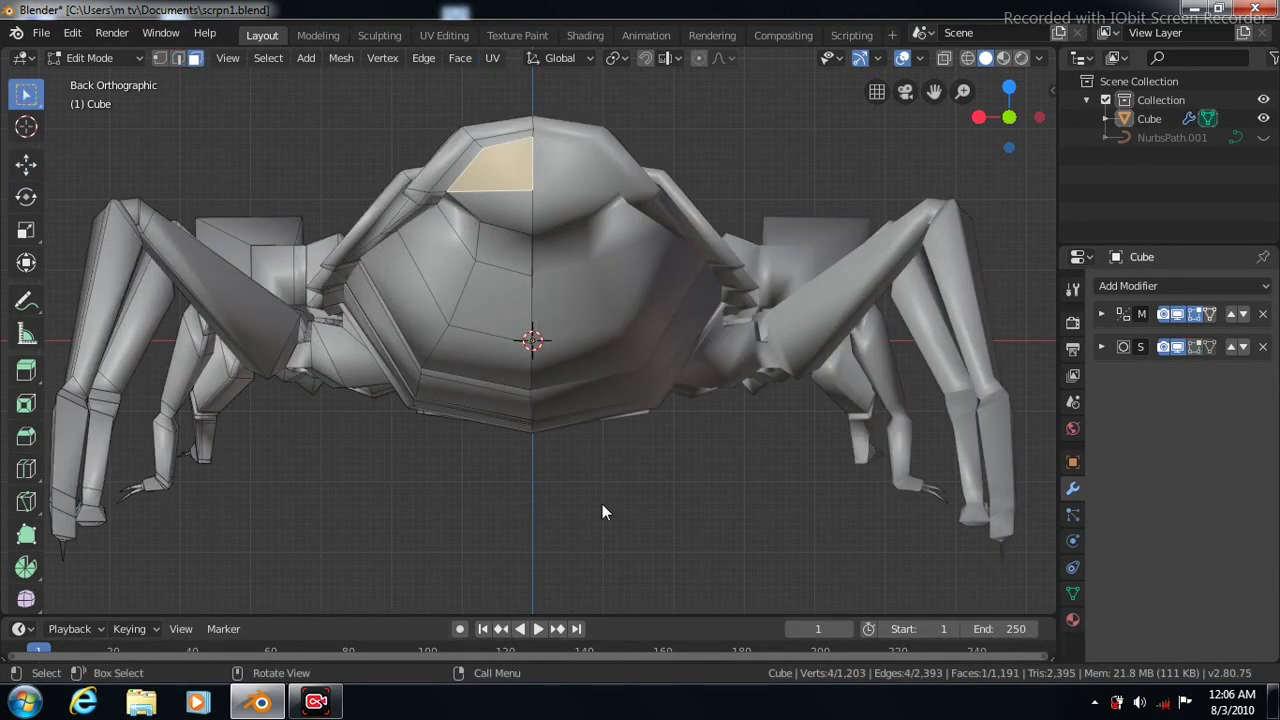
In right view, extrude the abdomen's rear end face outward into a short stub
key("KP_3")
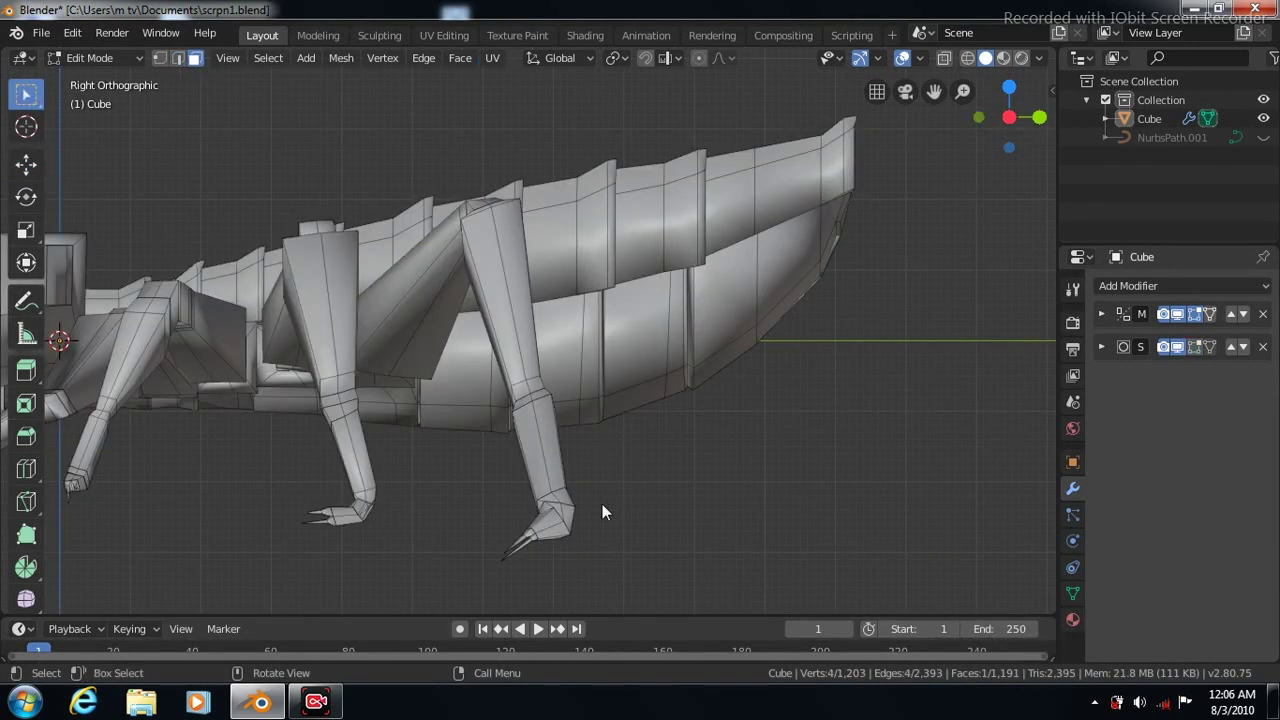
left_click(27, 372)
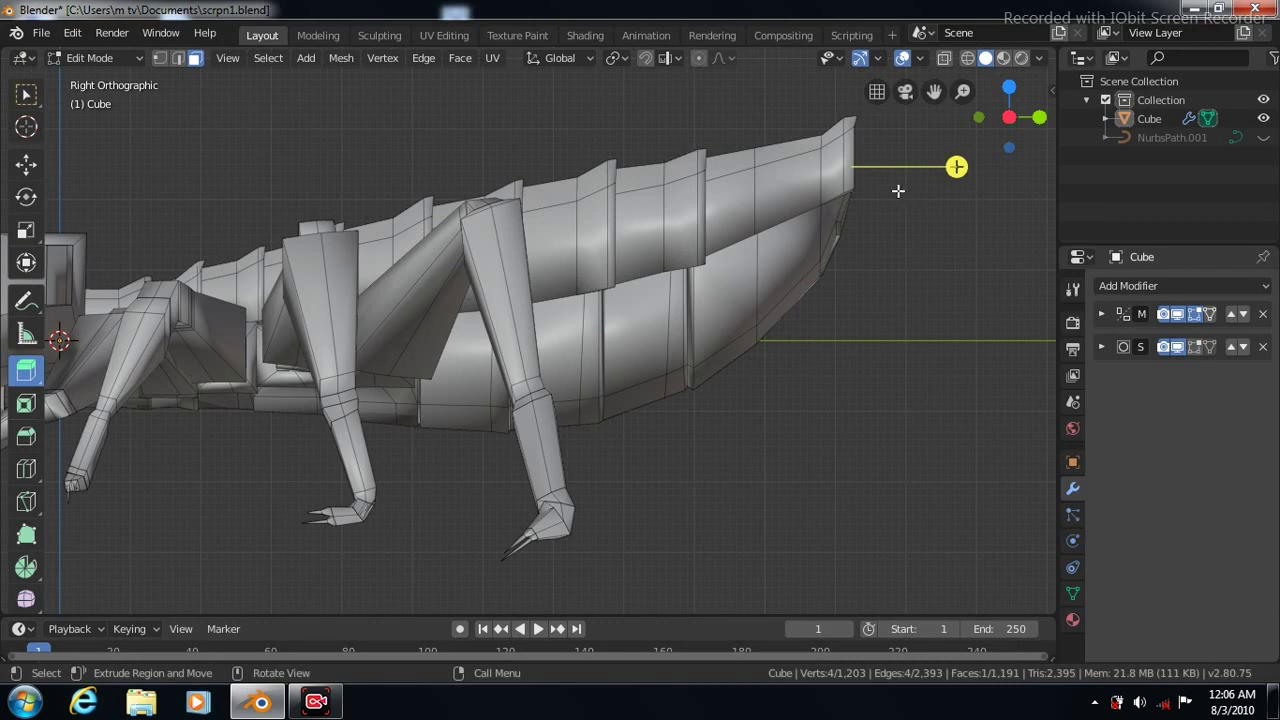
left_click_drag(910, 188, 926, 180)
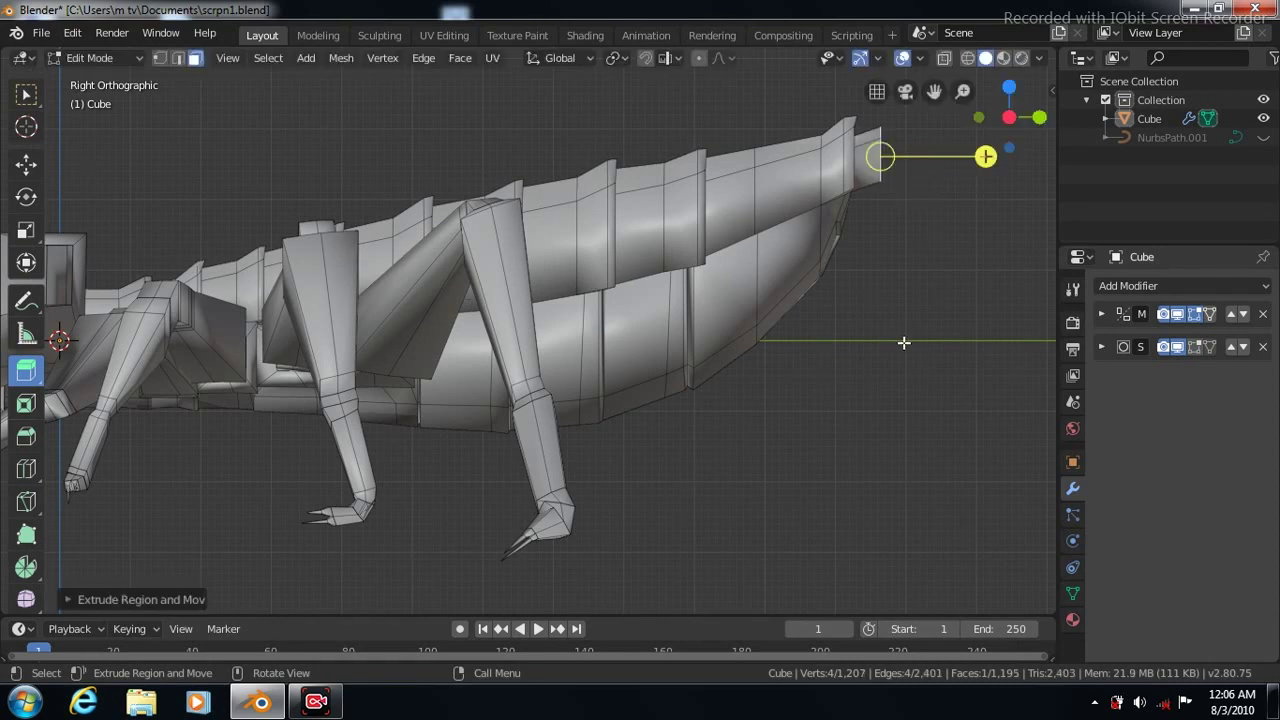
key("KP_6")
key("ctrl+KP_1")
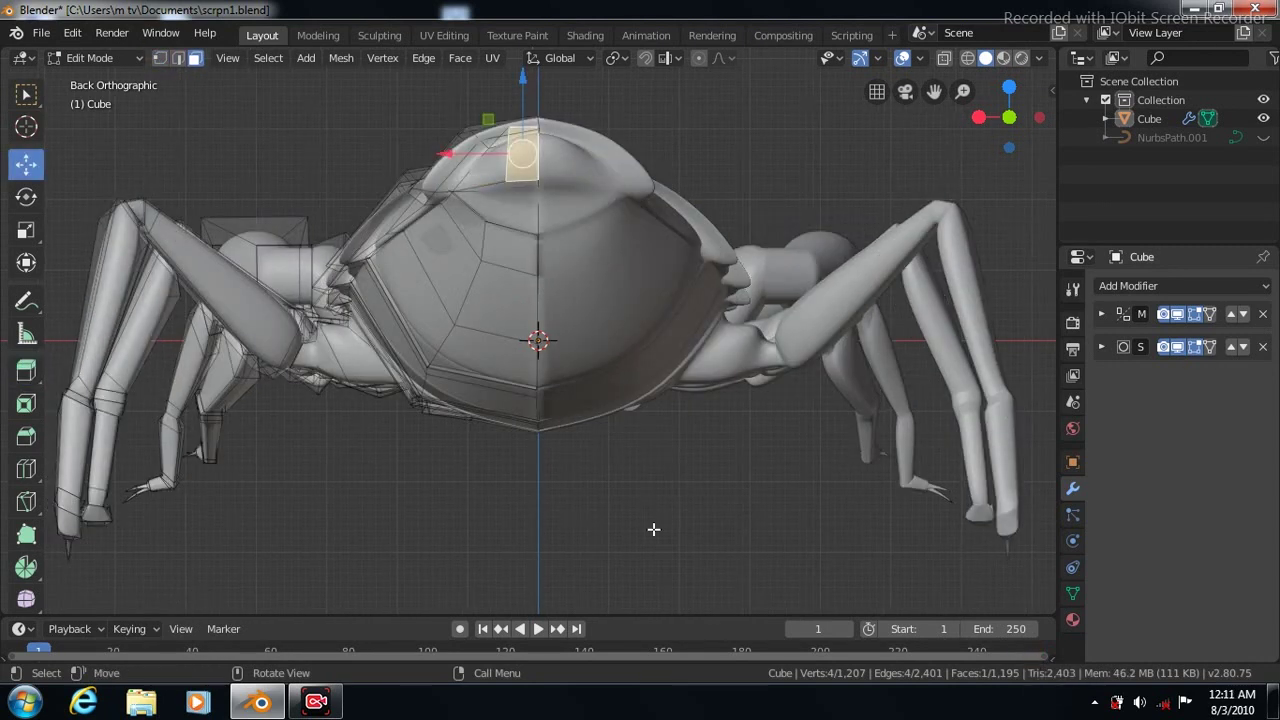
key("KP_3")
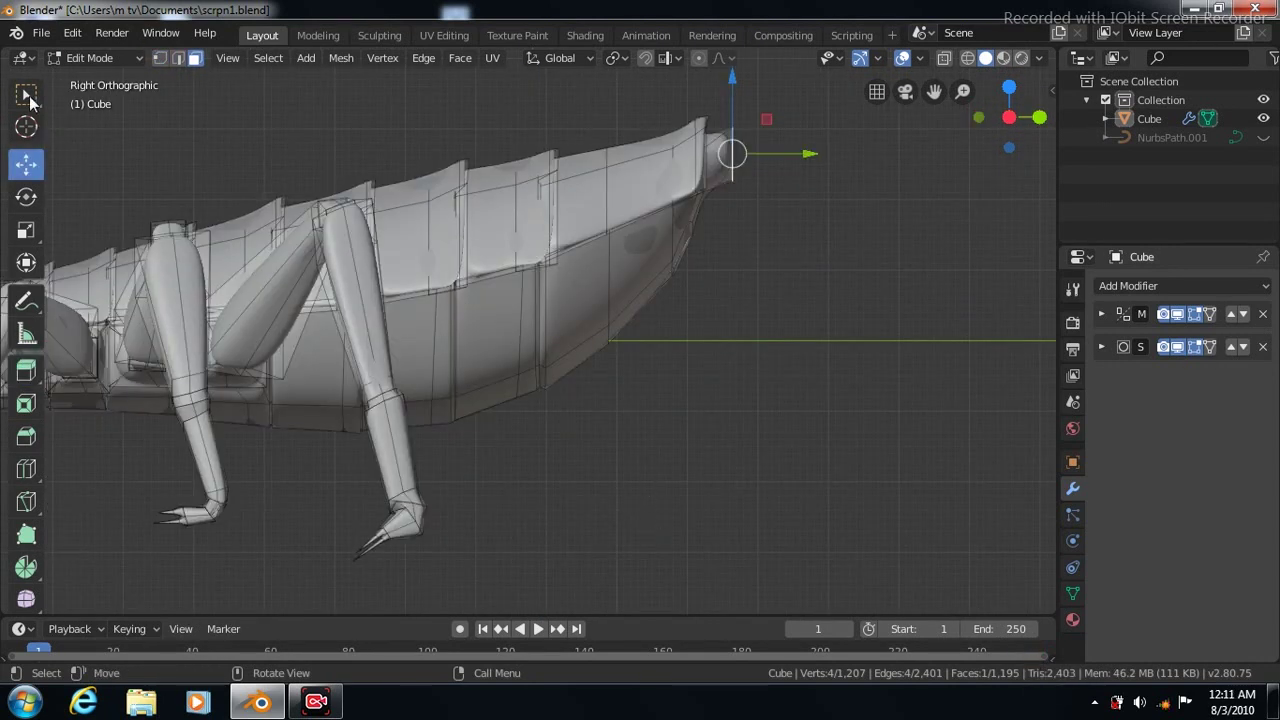
Rotate the stub's tip face upward by about 24 degrees
left_click(26, 196)
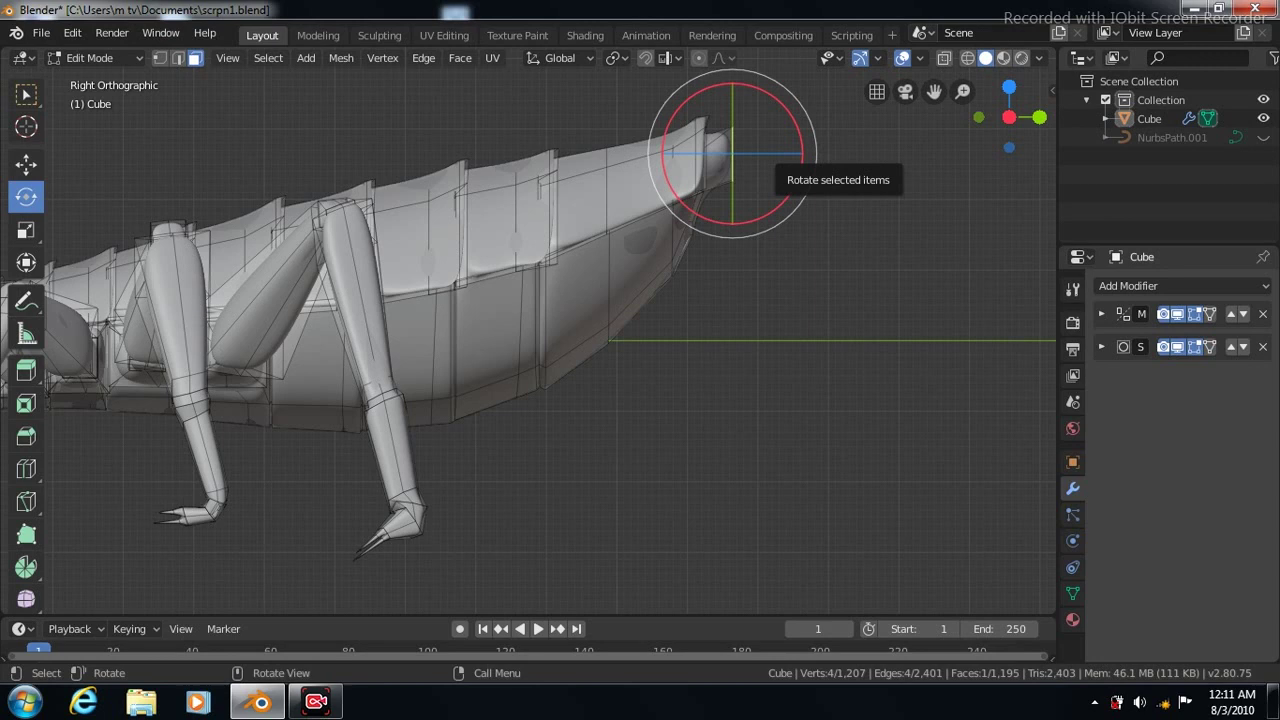
left_click_drag(800, 152, 801, 119)
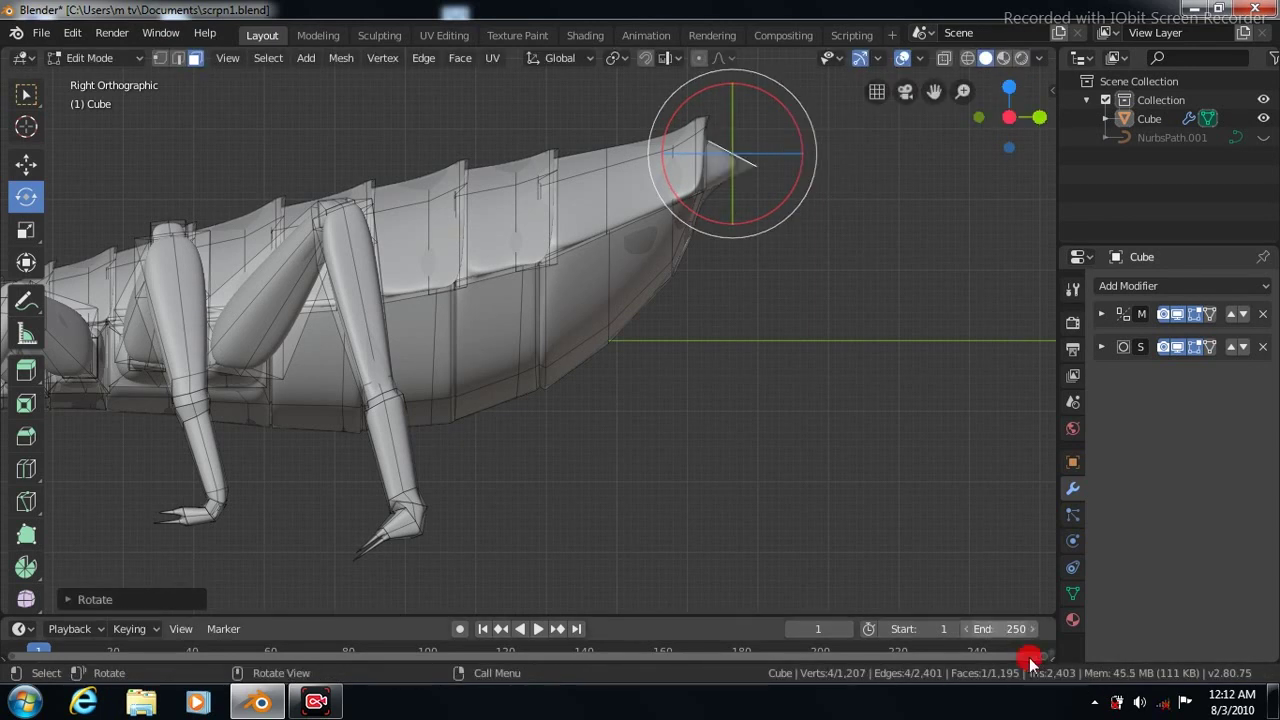
left_click(27, 370)
left_click_drag(933, 91, 933, 340)
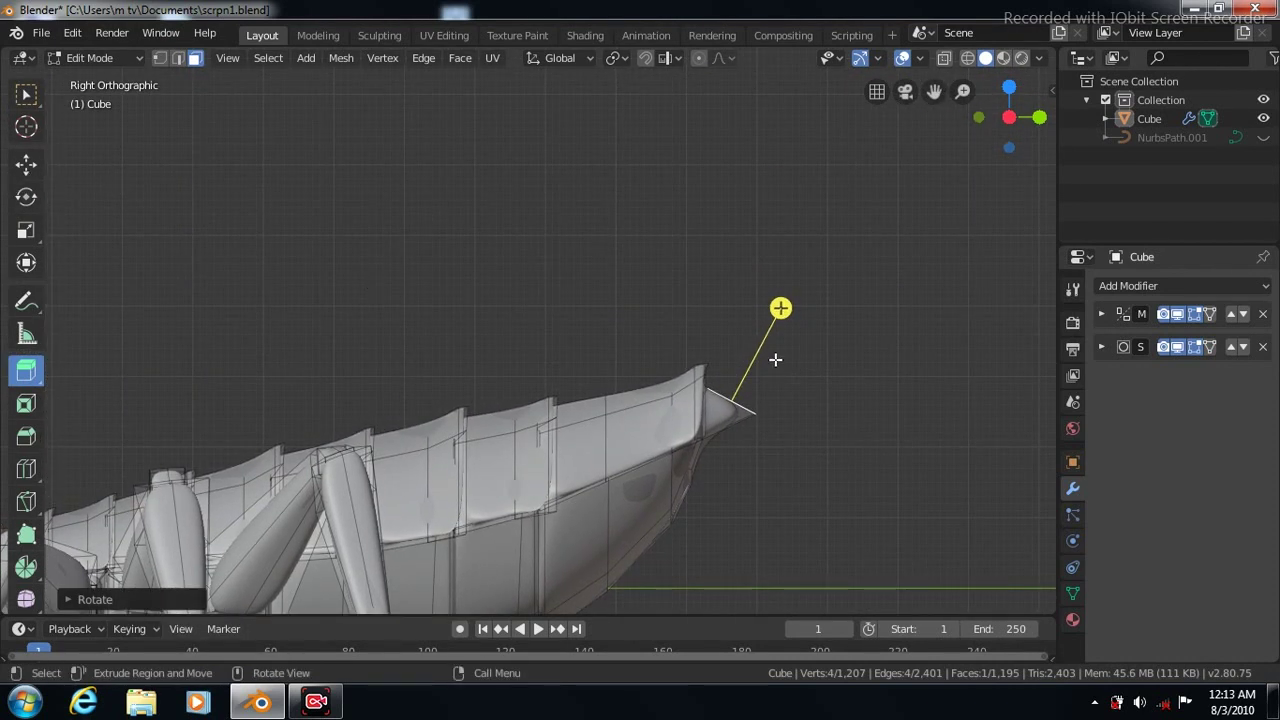
Extrude the tail tip face upward from the abdomen's end into a rising segment
left_click_drag(780, 308, 788, 244)
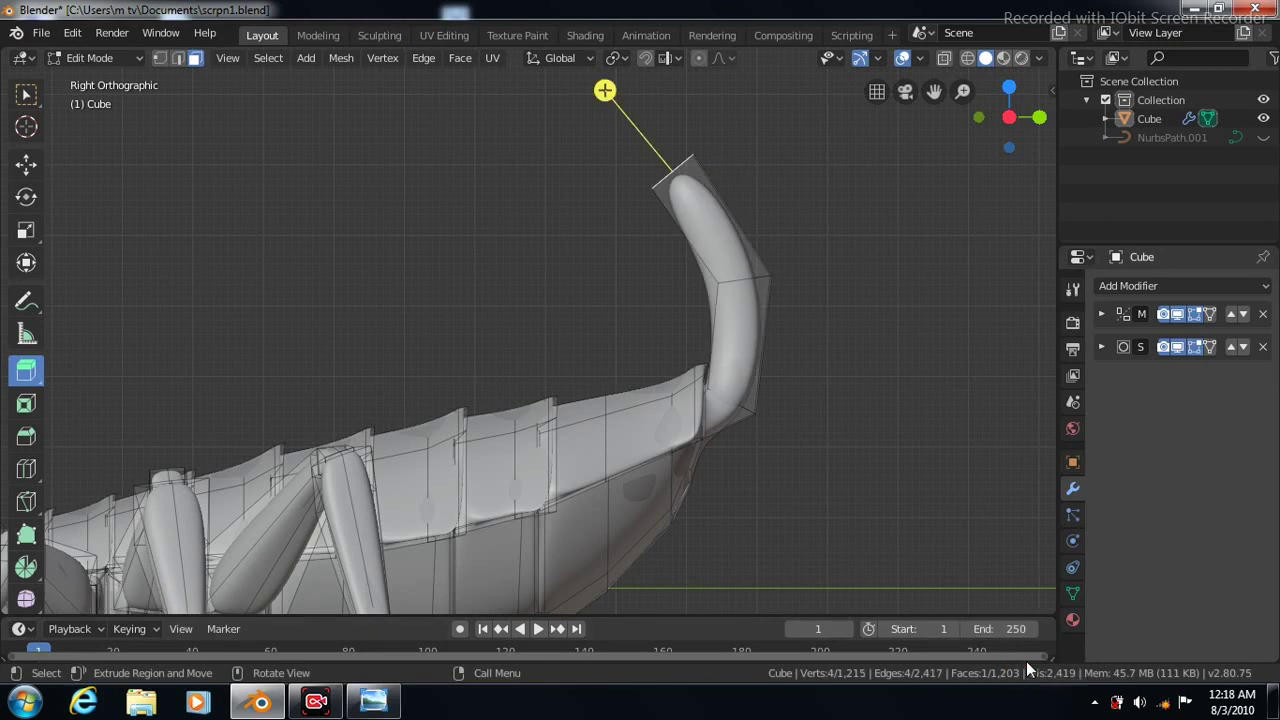
key("shift+r")
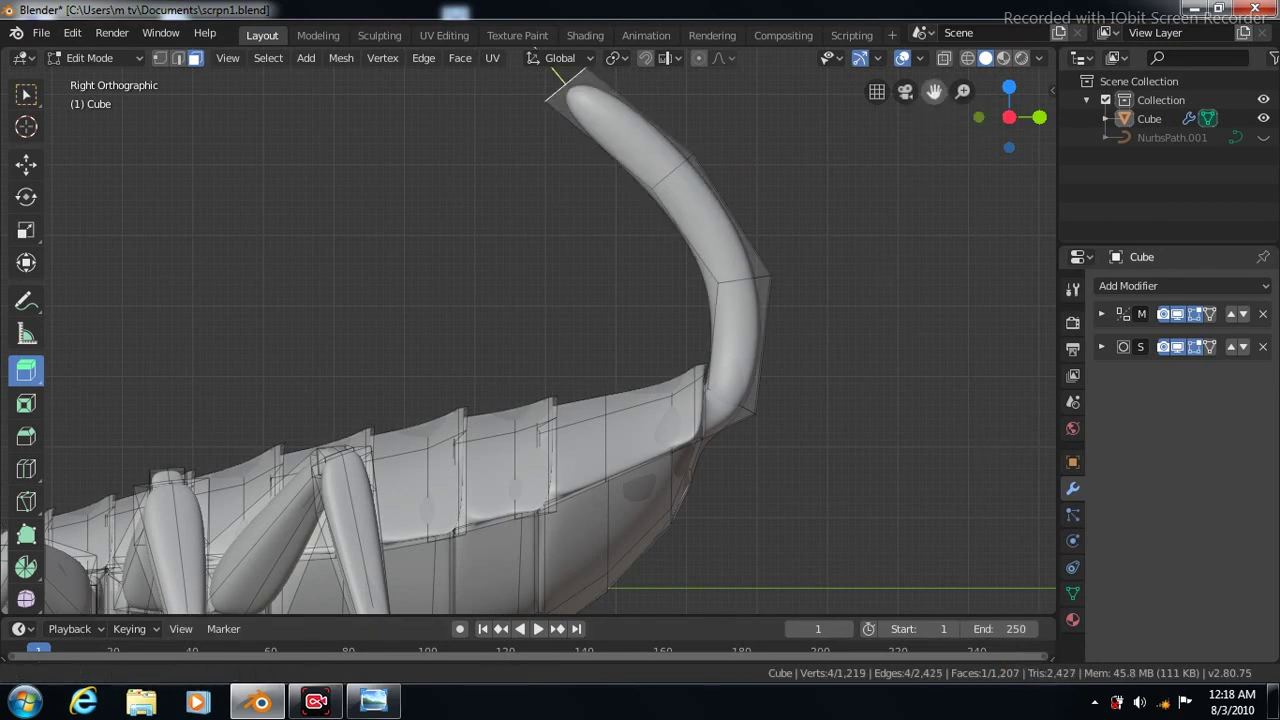
left_click_drag(933, 91, 933, 173)
middle_click_drag(500, 52, 497, 131, "shift")
left_click(26, 196)
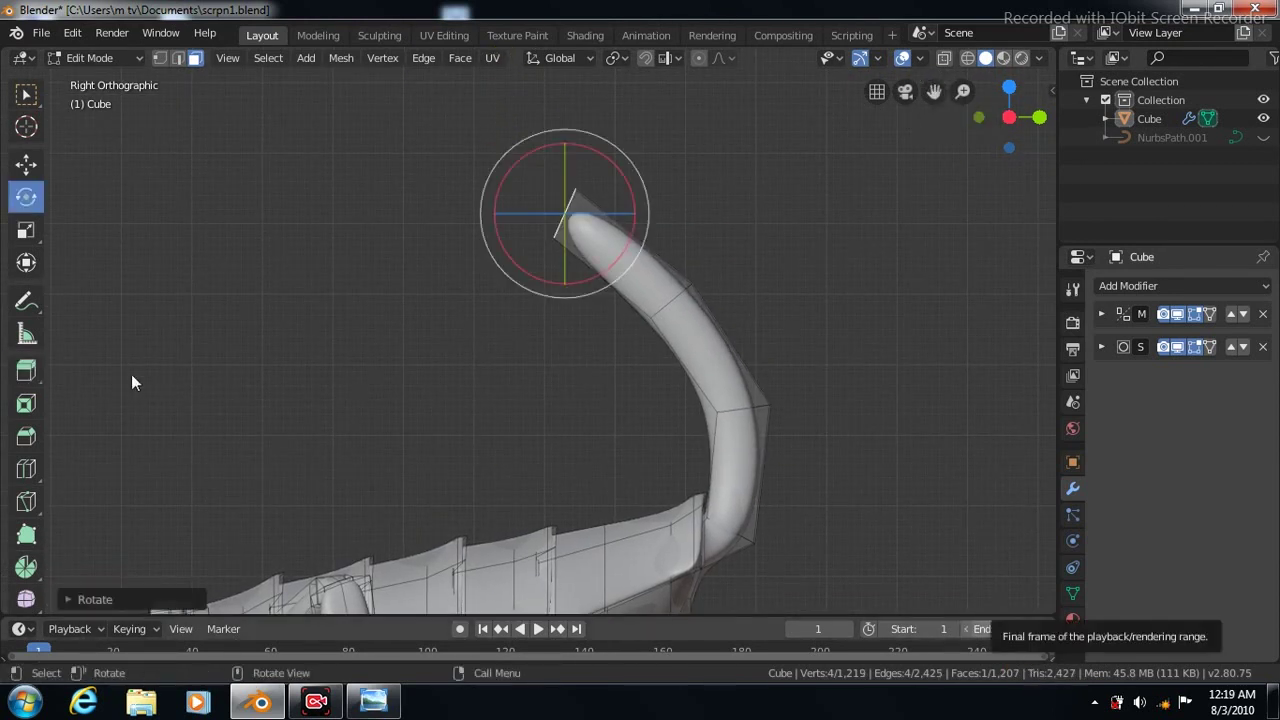
left_click(27, 372)
Extrude further tail segments forward over the body, tilting the last one to curl downward
left_click_drag(466, 171, 336, 167)
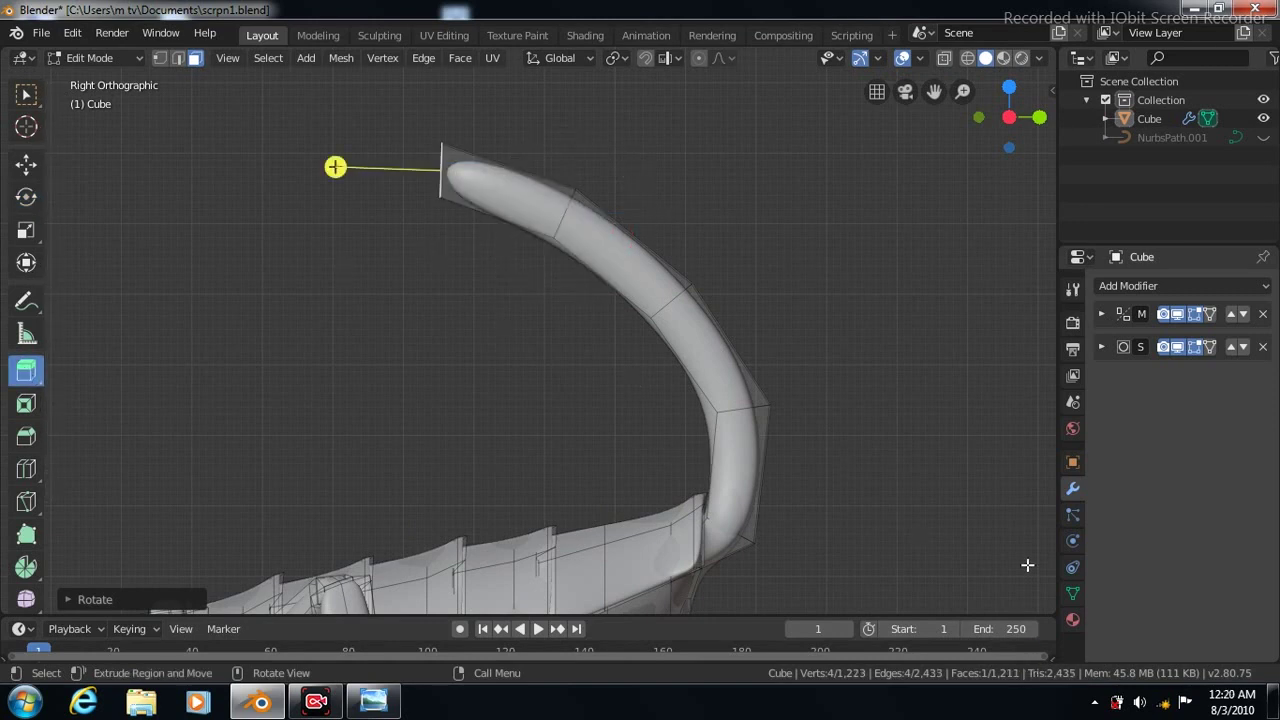
key("shift+r")
left_click(26, 372)
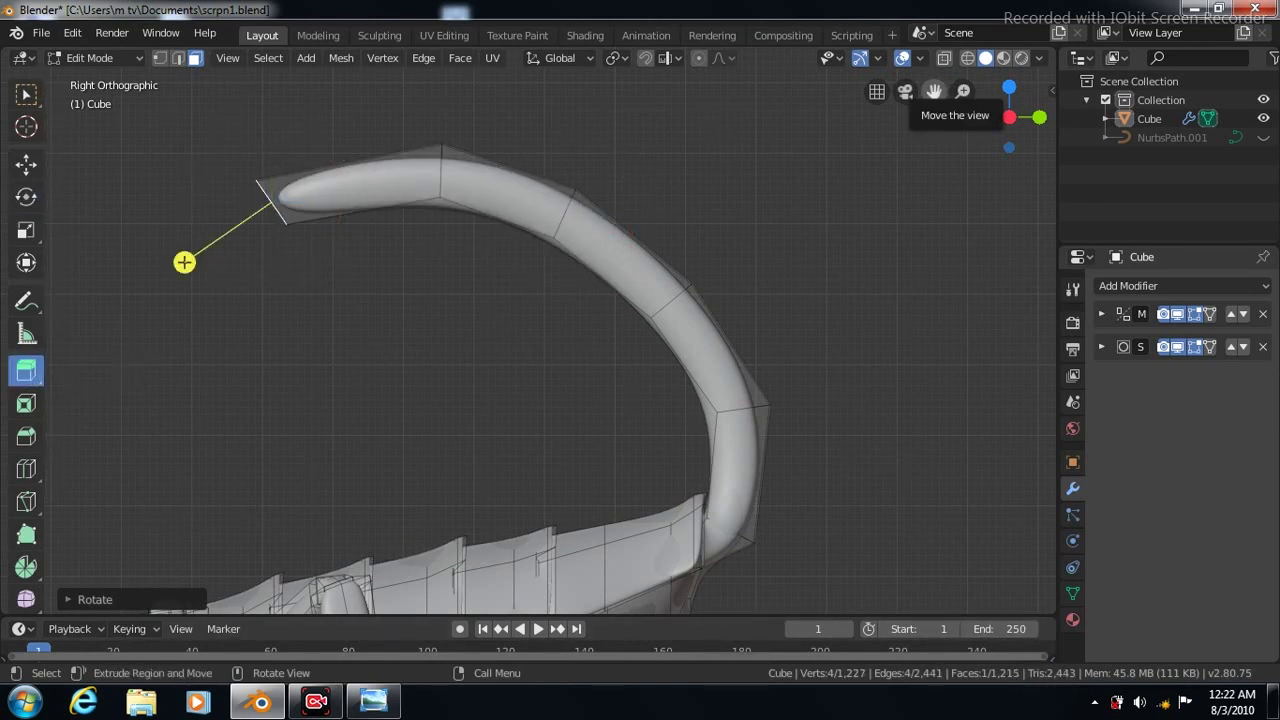
left_click_drag(933, 91, 1055, 66)
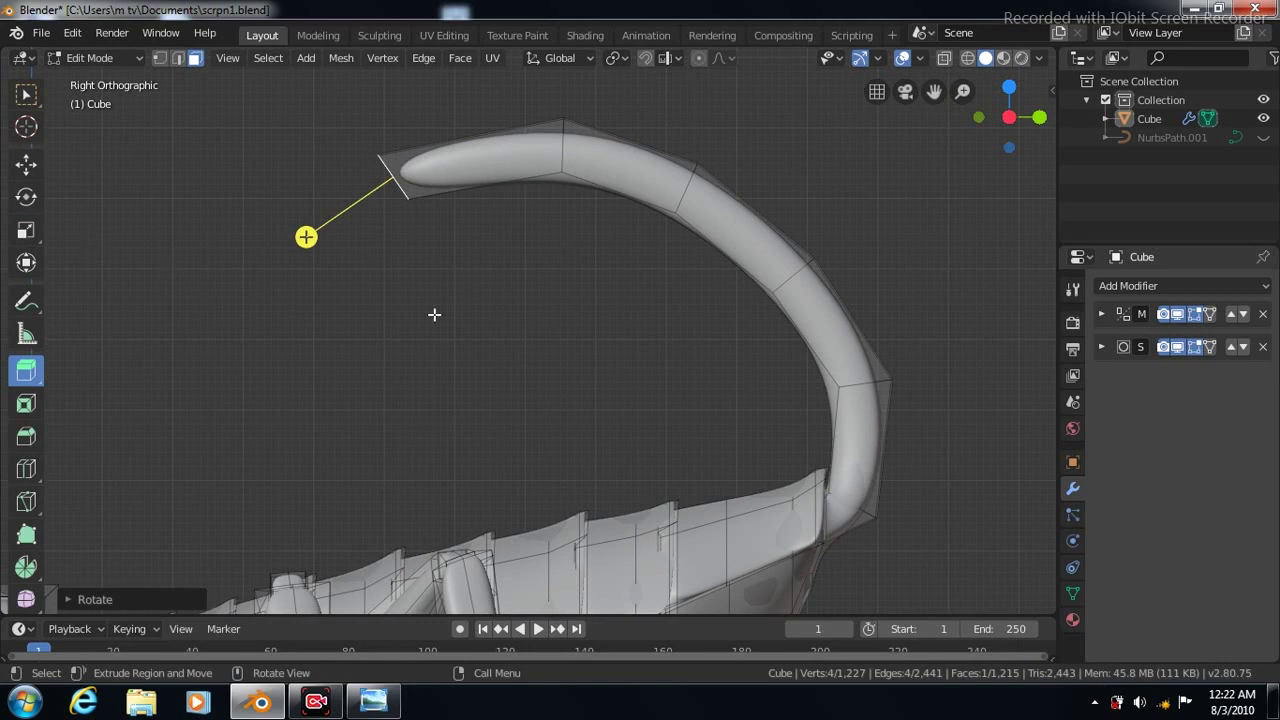
key("shift+r")
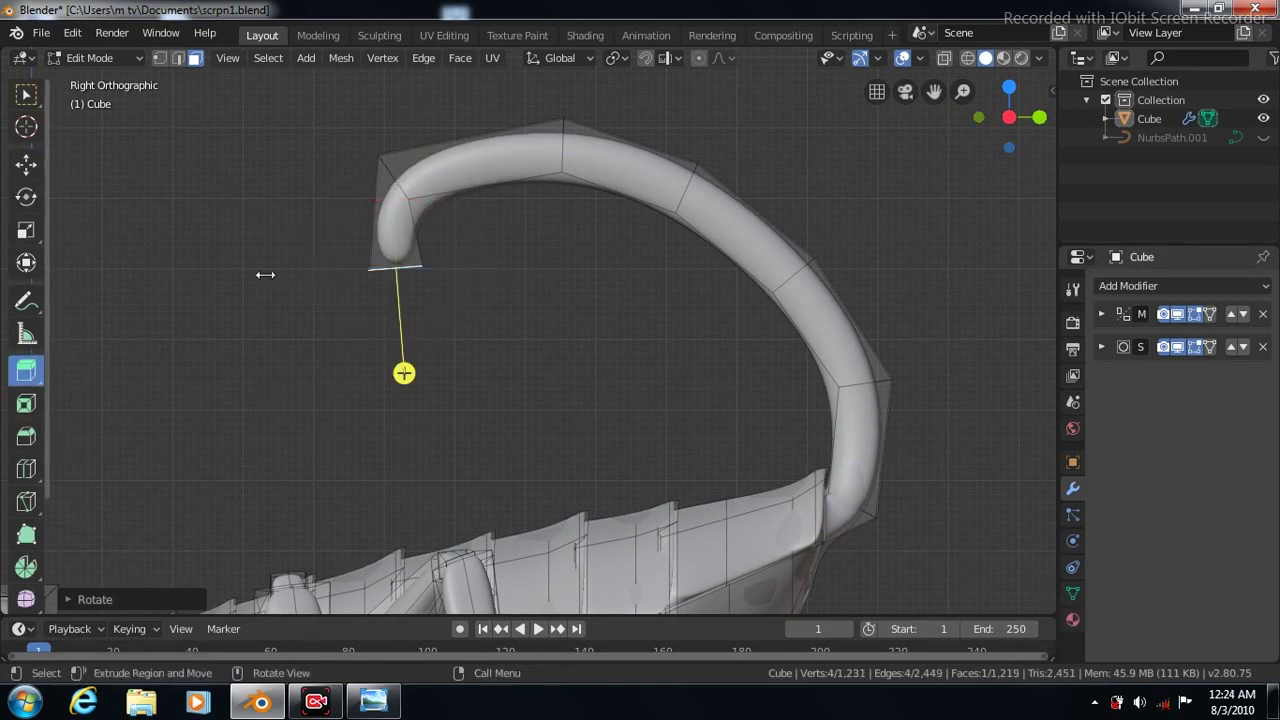
left_click(26, 469)
Cut a new edge loop near the tail's base and scale it and another tail loop outward into bulges
left_click(785, 237)
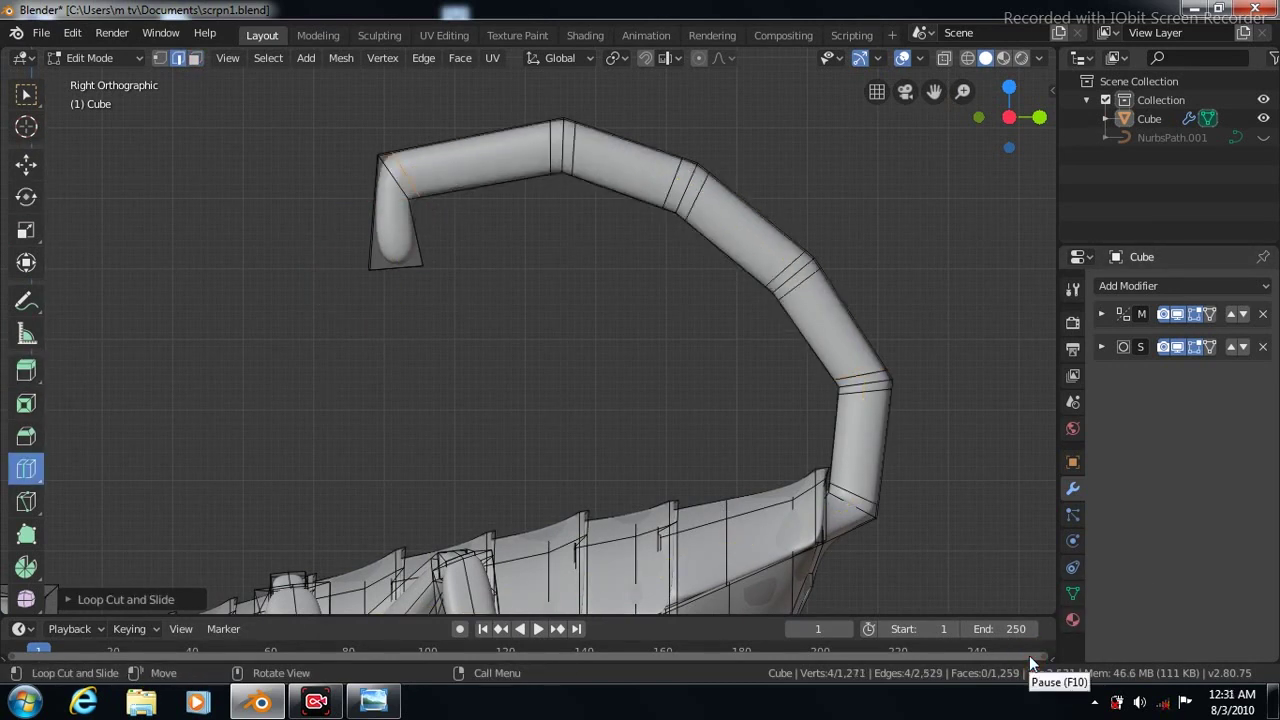
left_click(876, 442)
right_click(77, 331)
left_click(26, 230)
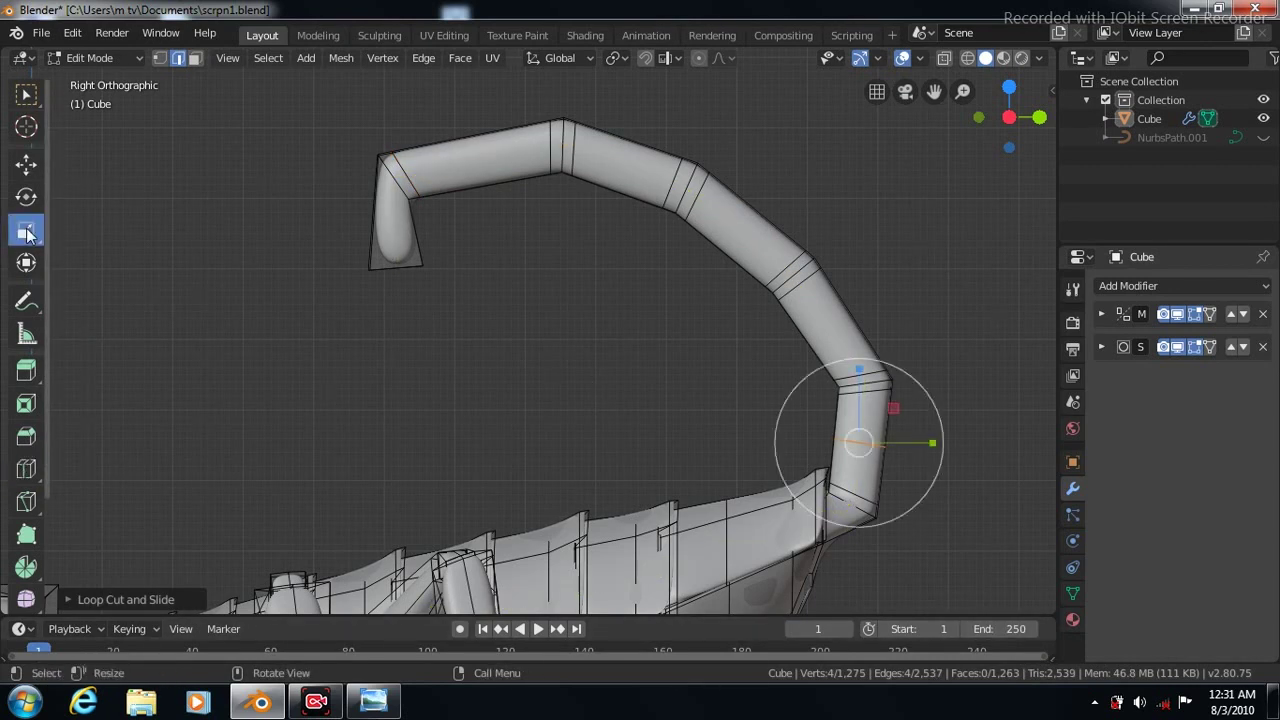
key("s")
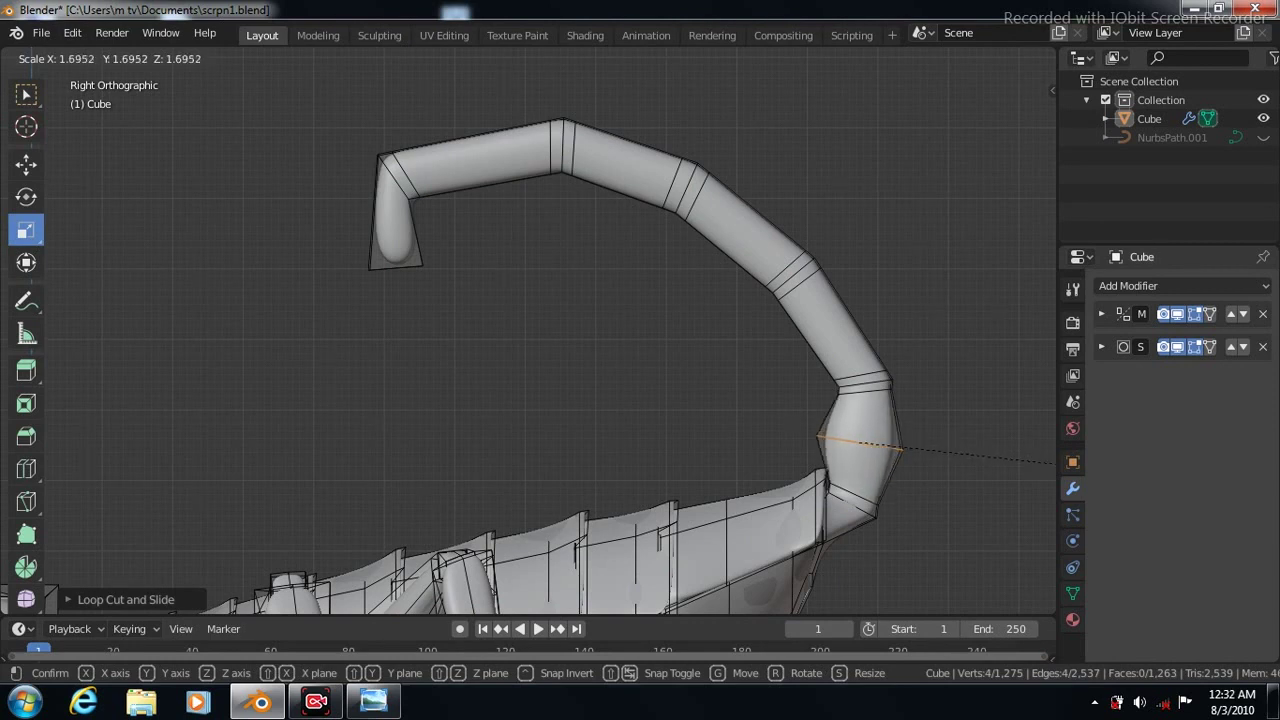
left_click(72, 465)
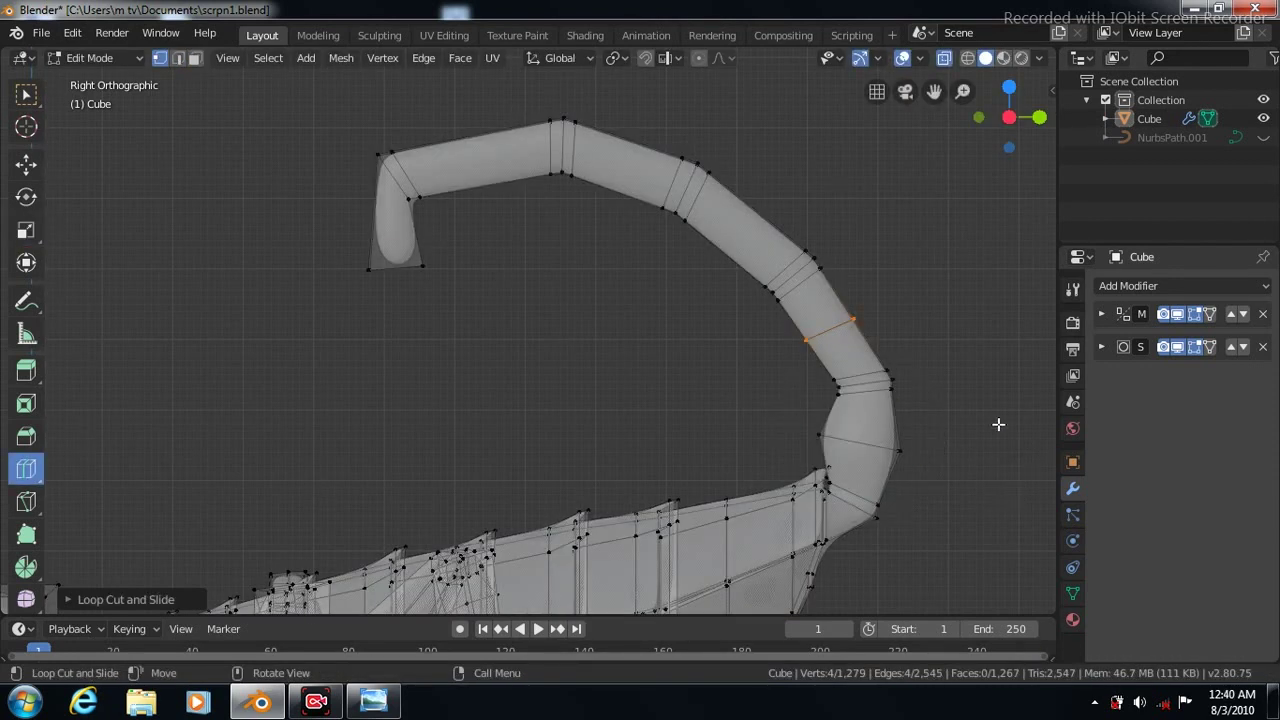
left_click(26, 229)
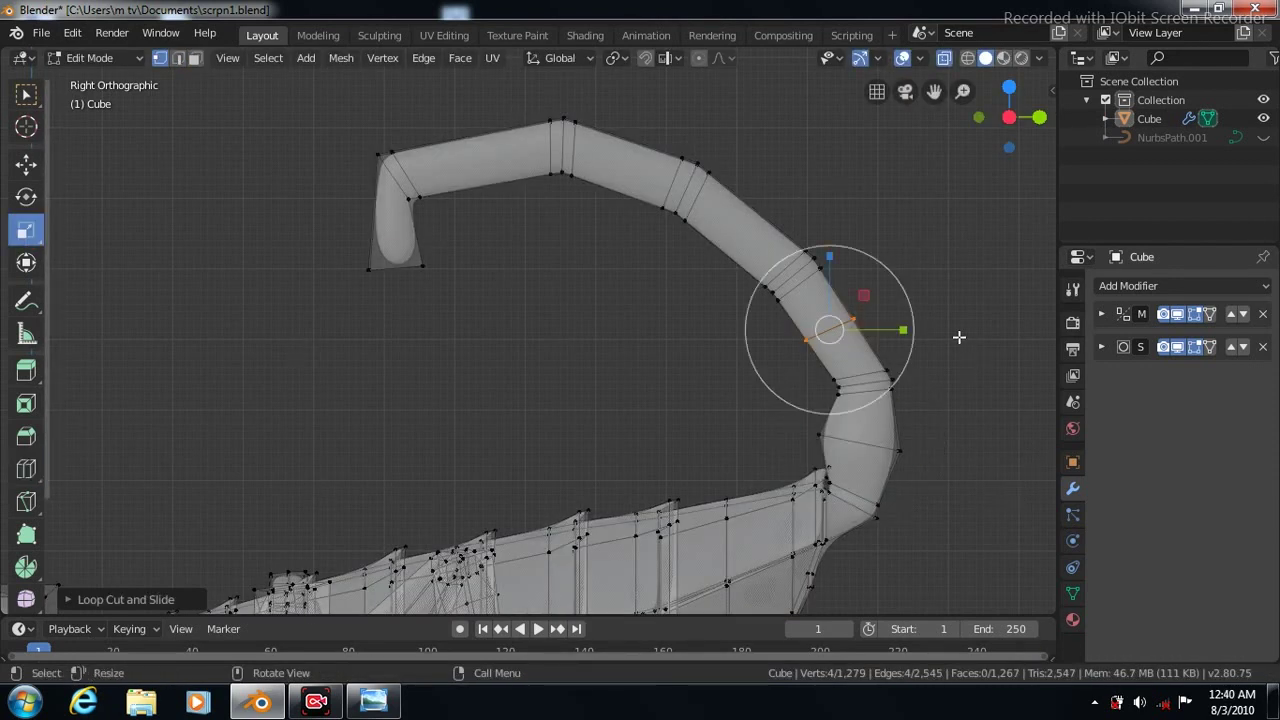
key("s")
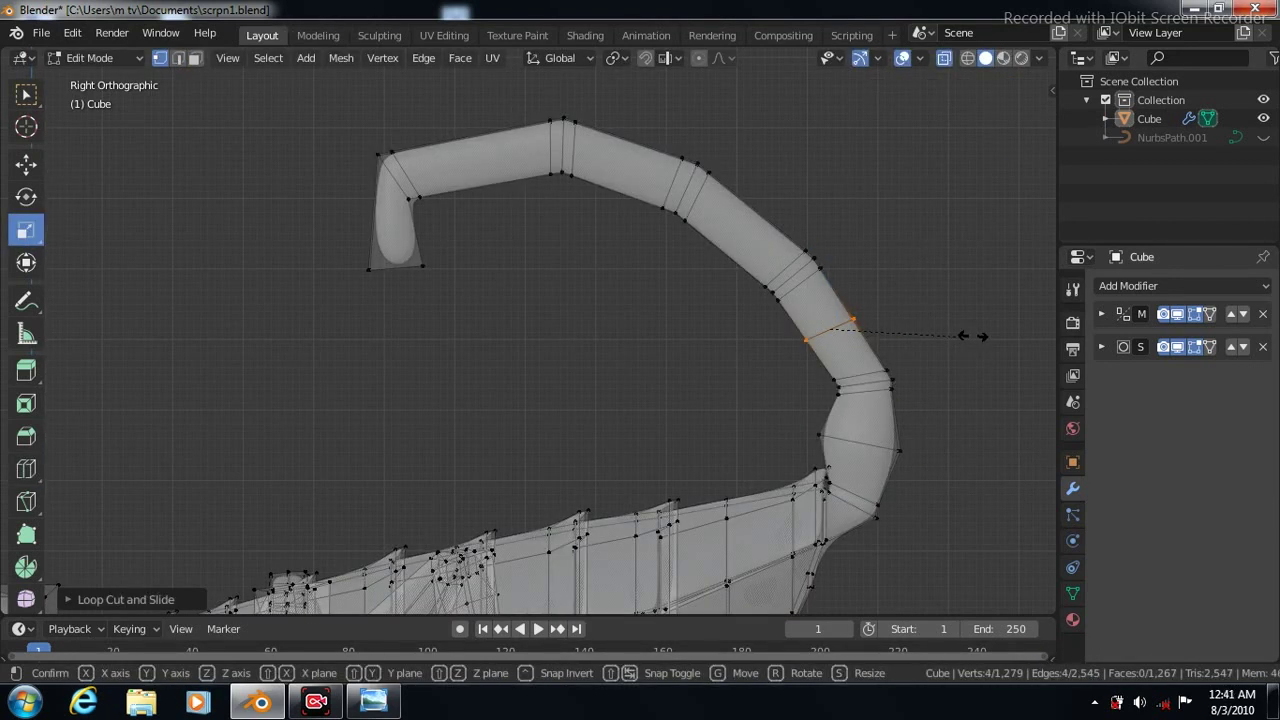
left_click(1008, 335)
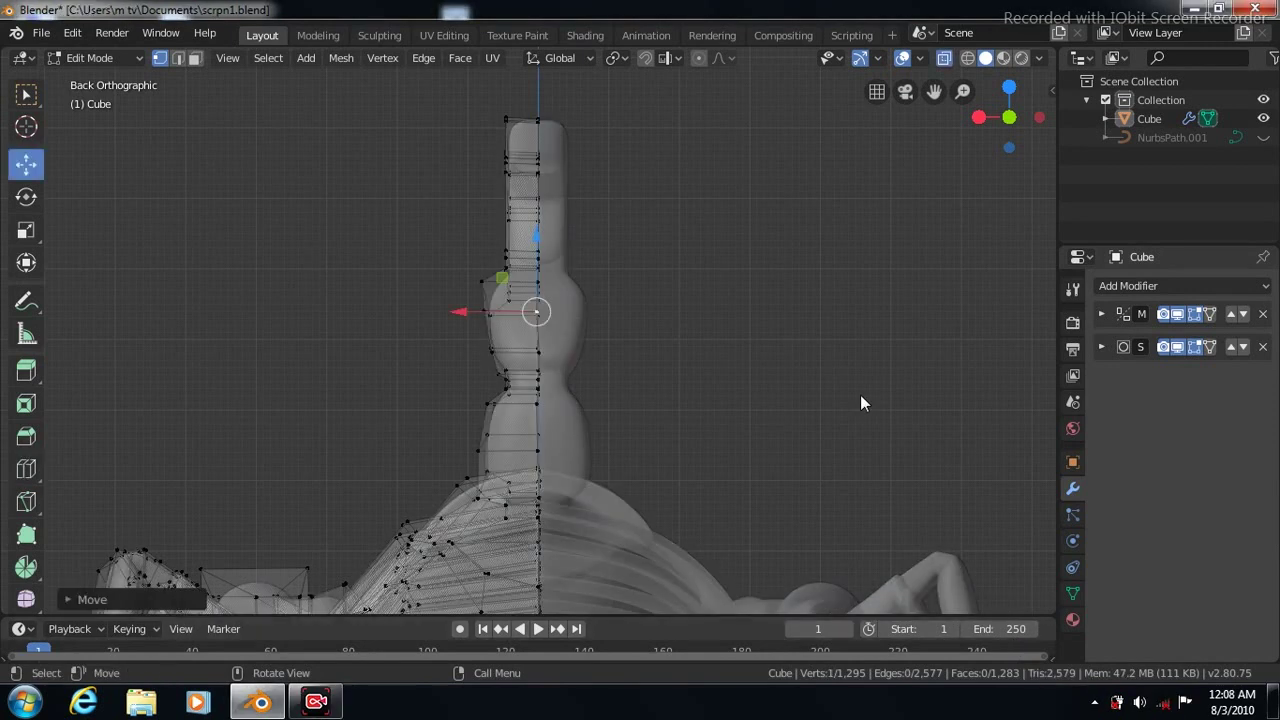
Select the edge loop at the lower tail joint and scale it outward into a bulge
scroll(860, 395, "up", 1)
scroll(860, 395, "up", 2)
scroll(860, 395, "up", 2)
scroll(860, 395, "up", 1)
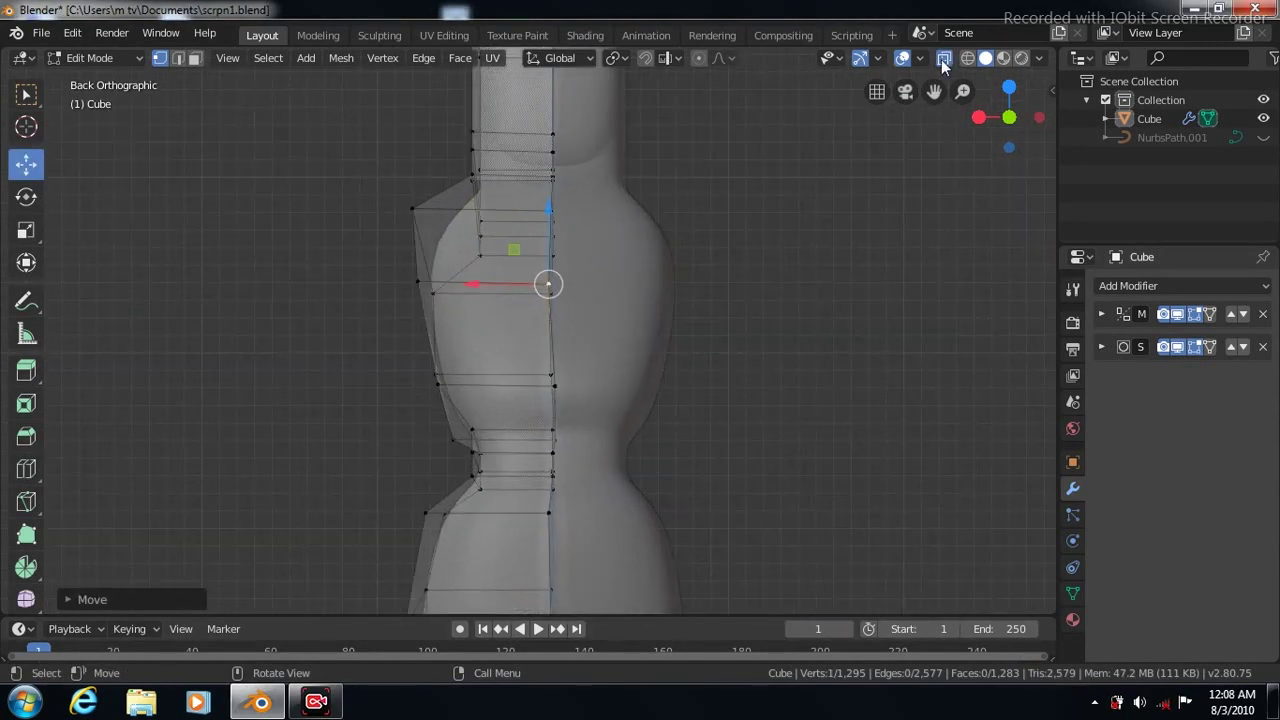
left_click(944, 57)
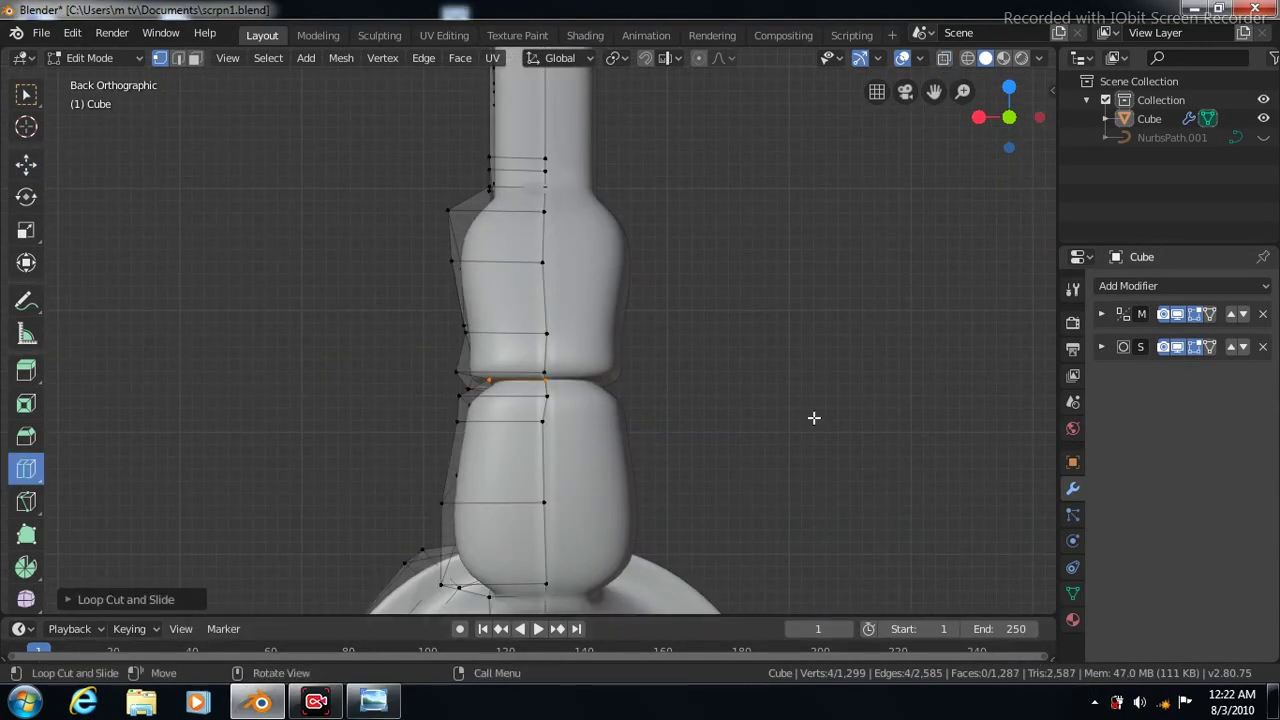
mouse_move(934, 91)
left_mouse_down()
mouse_move(936, 179)
mouse_move(814, 300)
left_mouse_up()
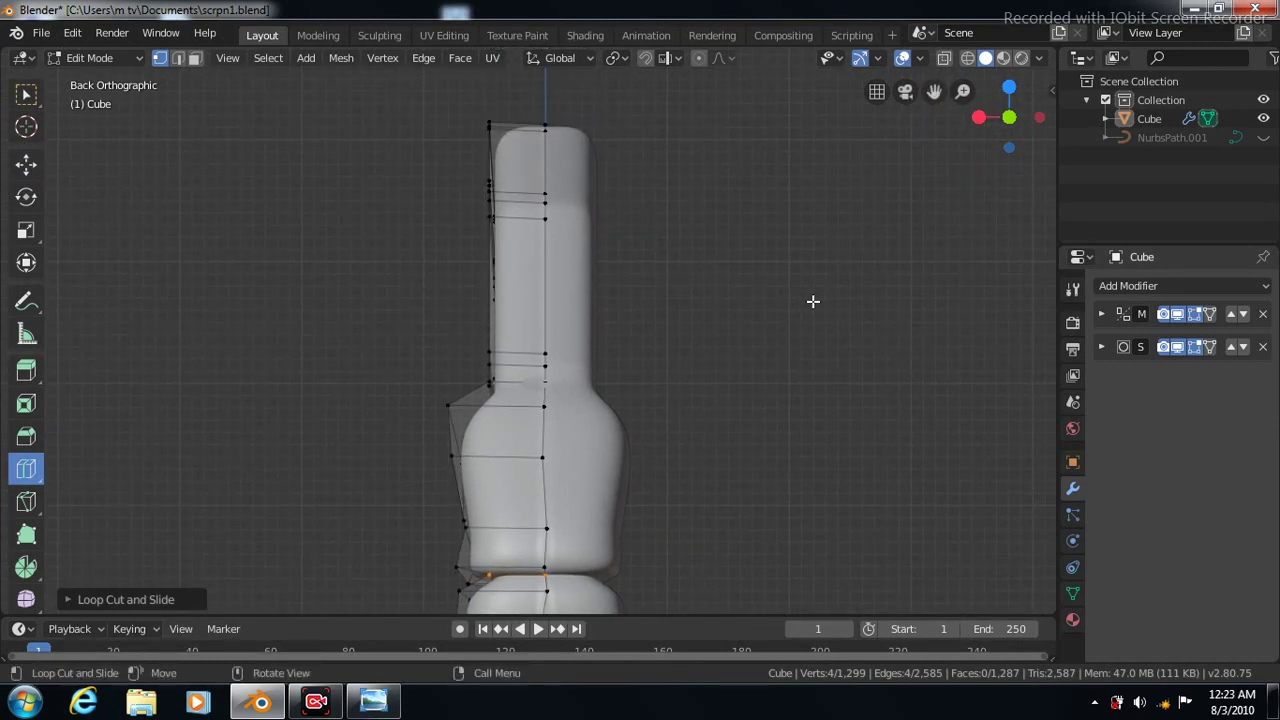
key("KP_3")
key("alt+z")
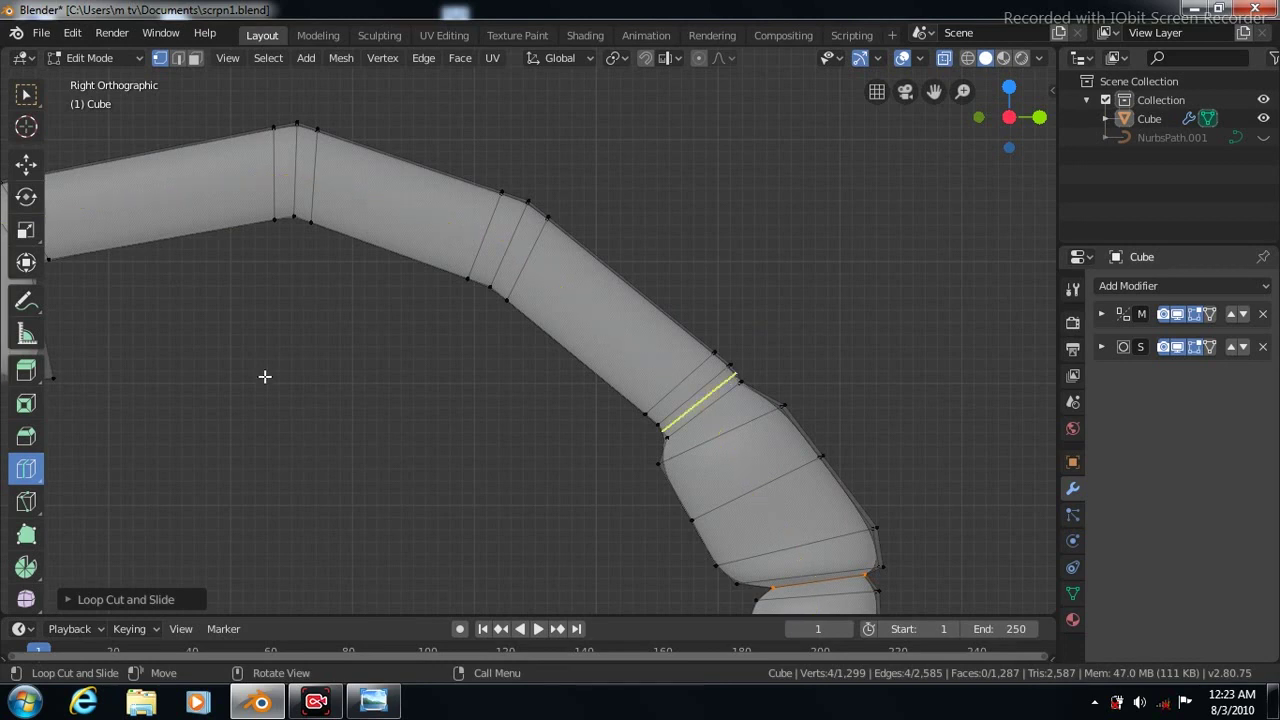
left_click(27, 95)
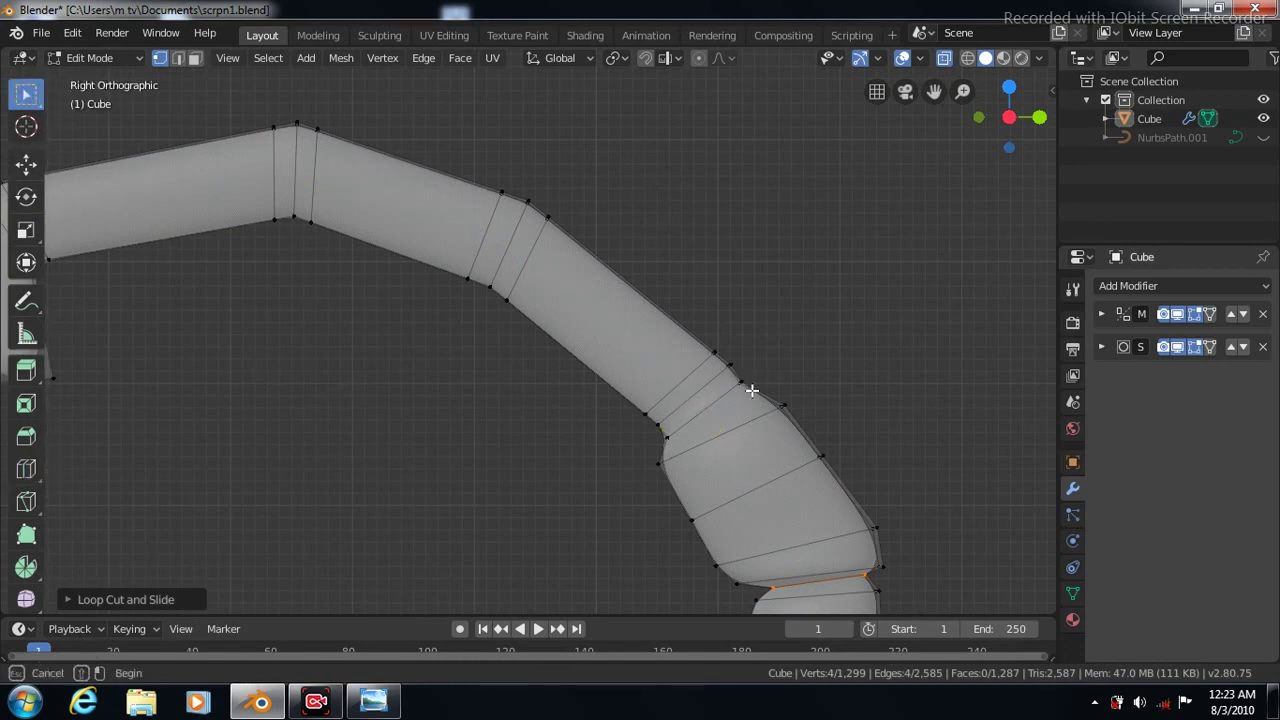
left_click(750, 386)
key("s")
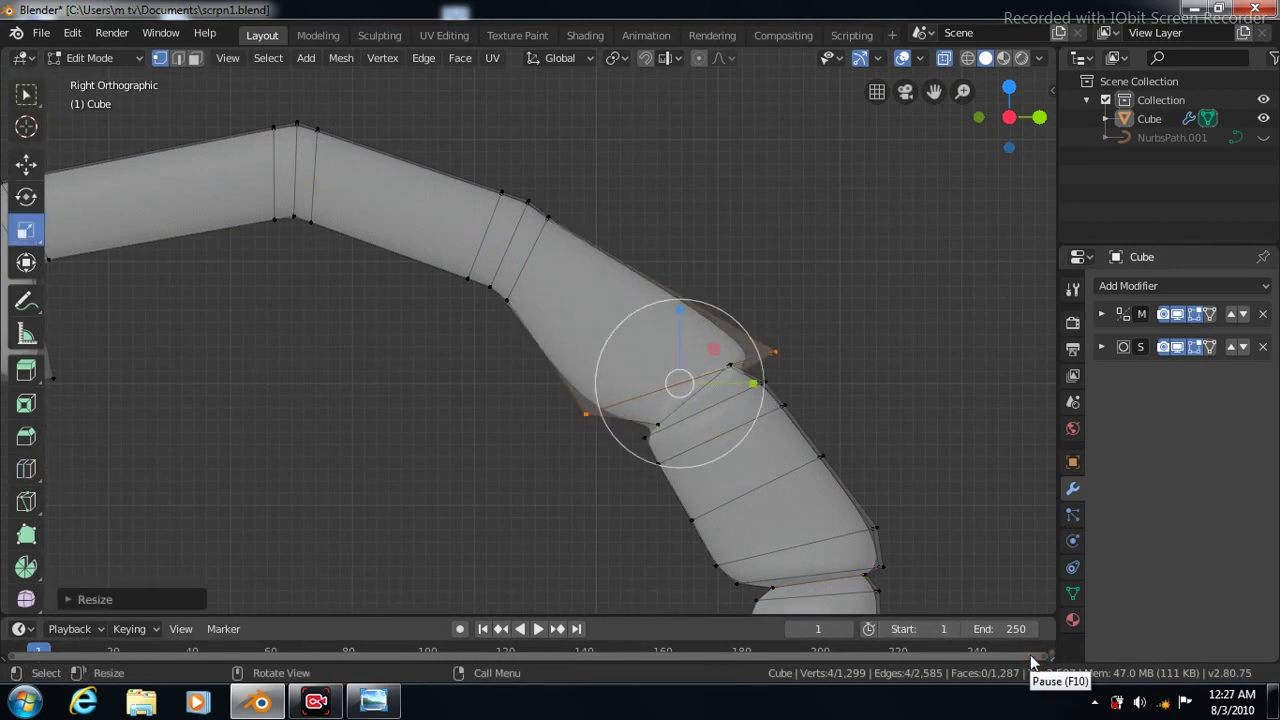
key("ctrl")
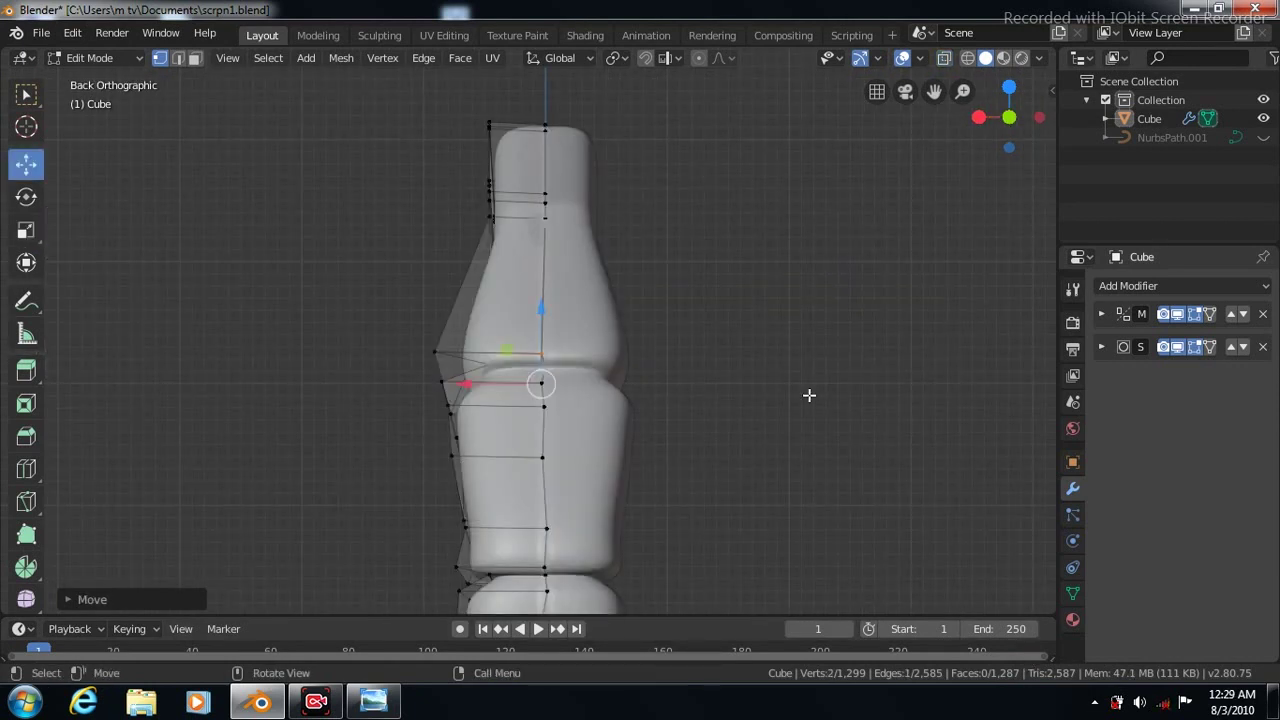
Add an edge loop near the top of that tail segment and save the file
key("KP_3")
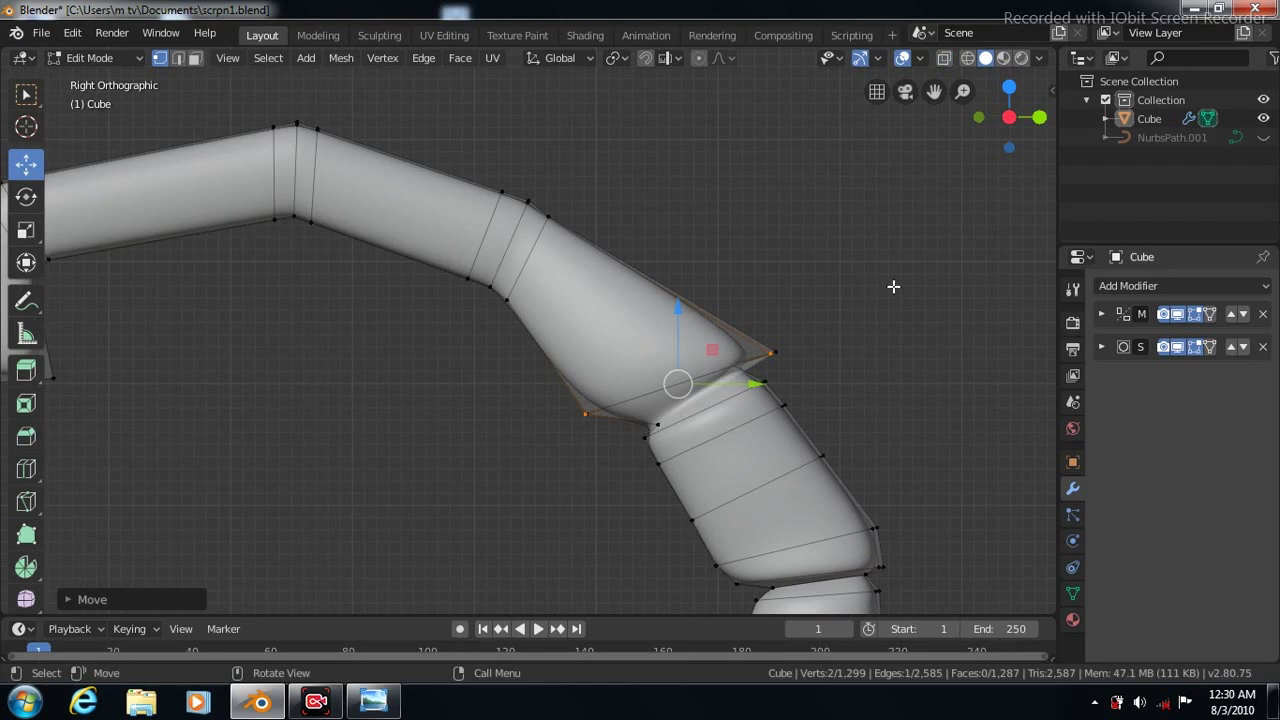
key("ctrl+KP_1")
left_click(26, 468)
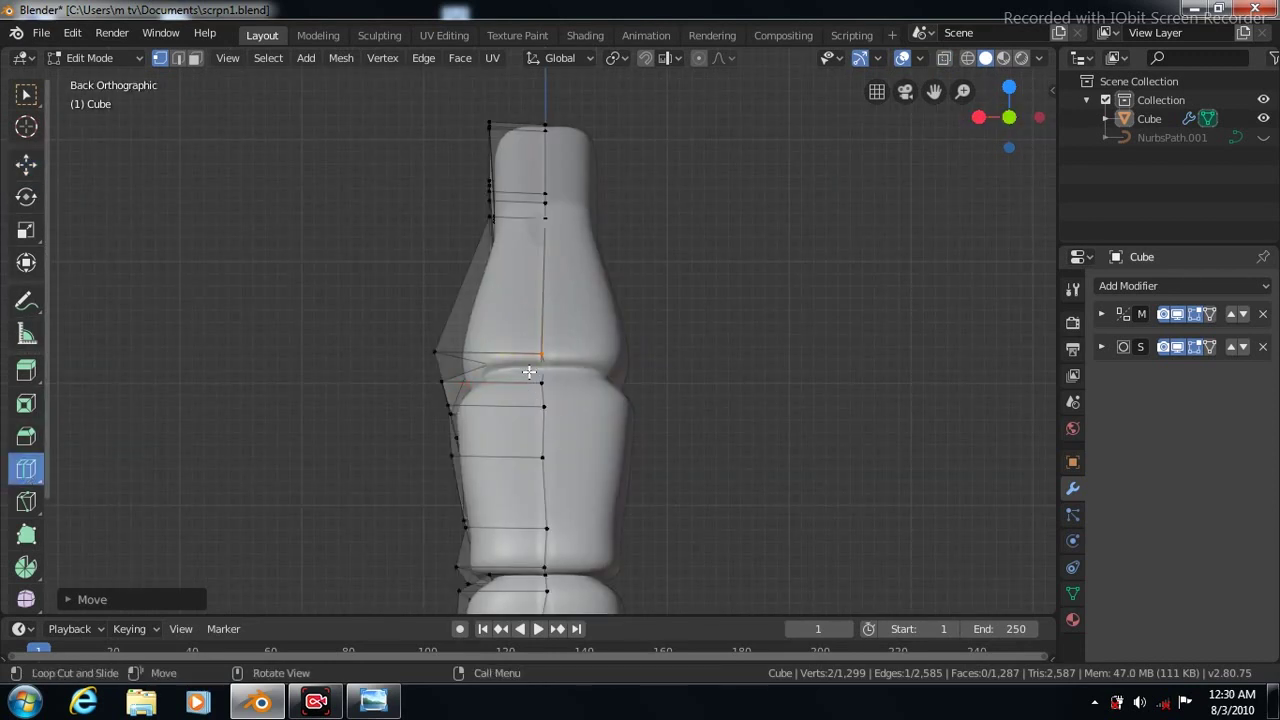
left_click_drag(543, 405, 557, 170)
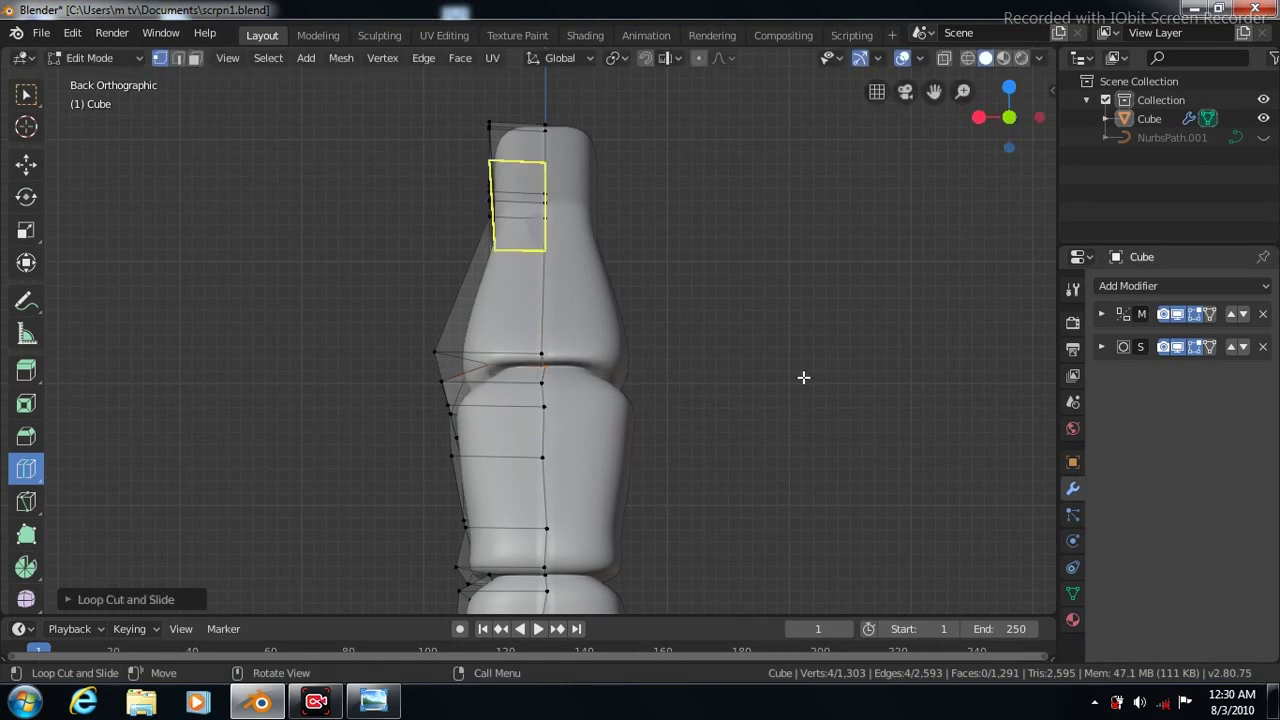
key("ctrl+s")
Select a vertex at the segment joint in X-ray, then return to object mode to inspect the shape
key("w")
key("KP_3")
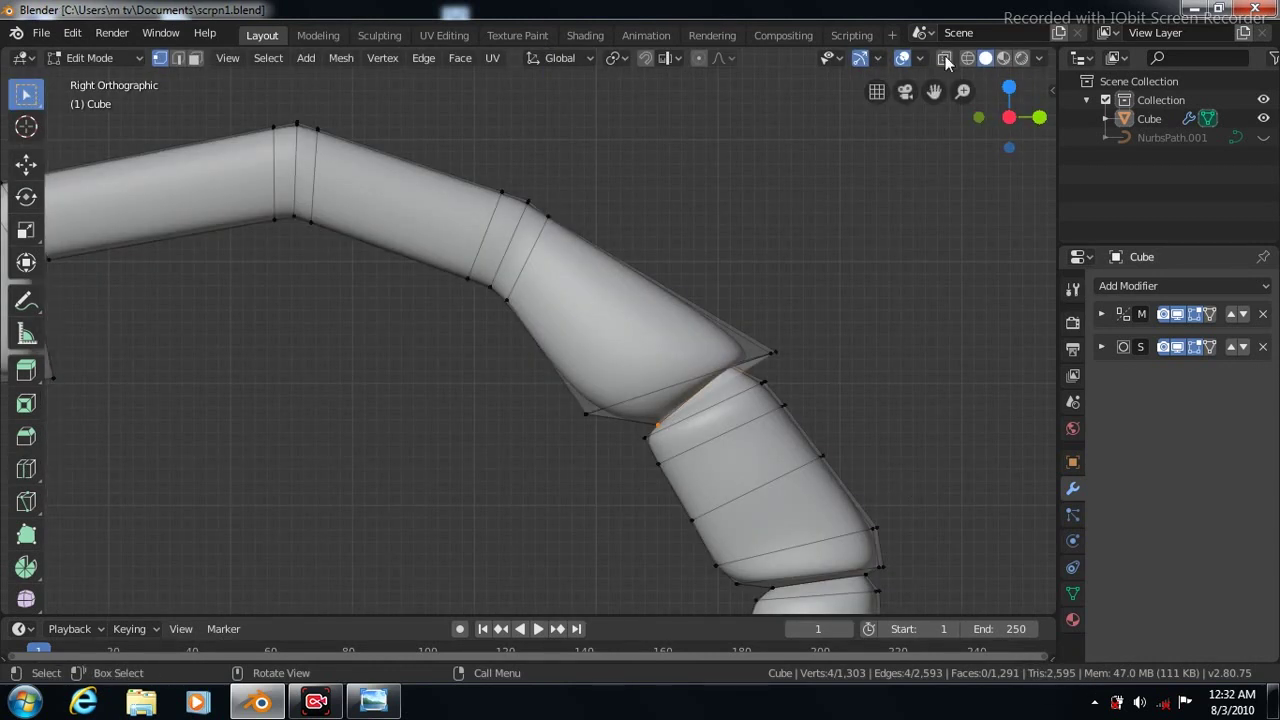
left_click(944, 59)
left_click(541, 213)
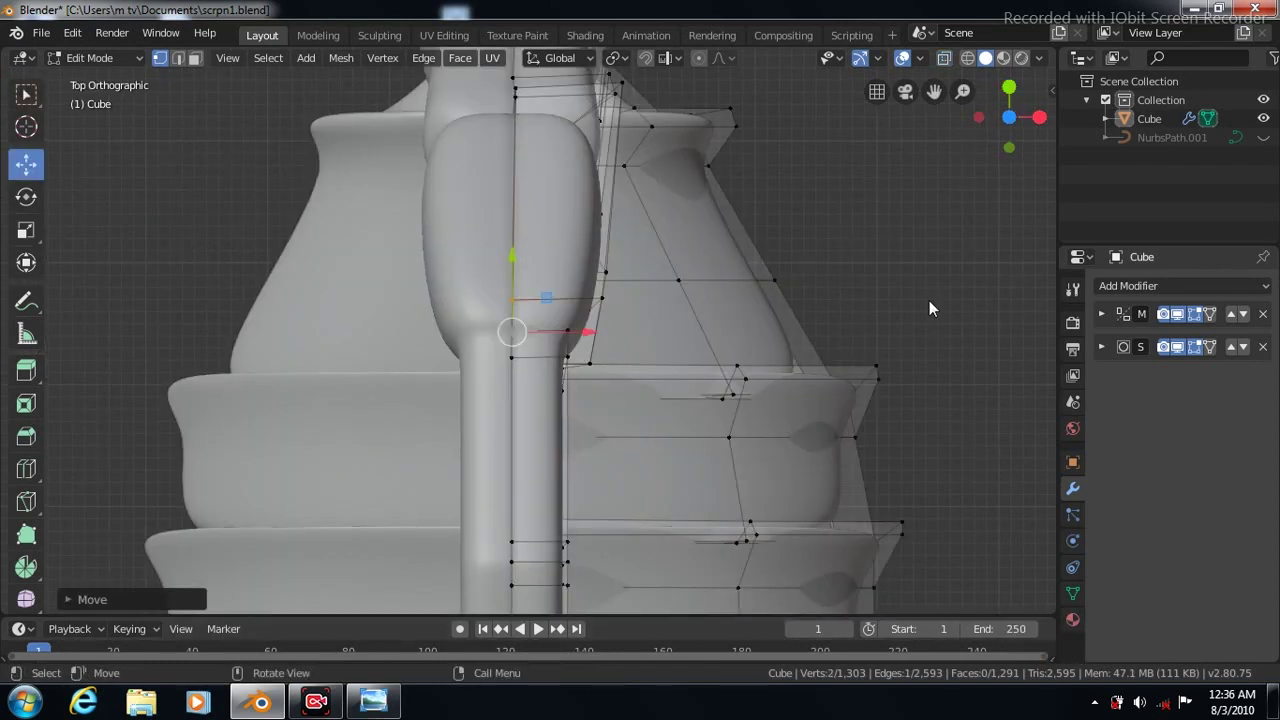
key("Tab")
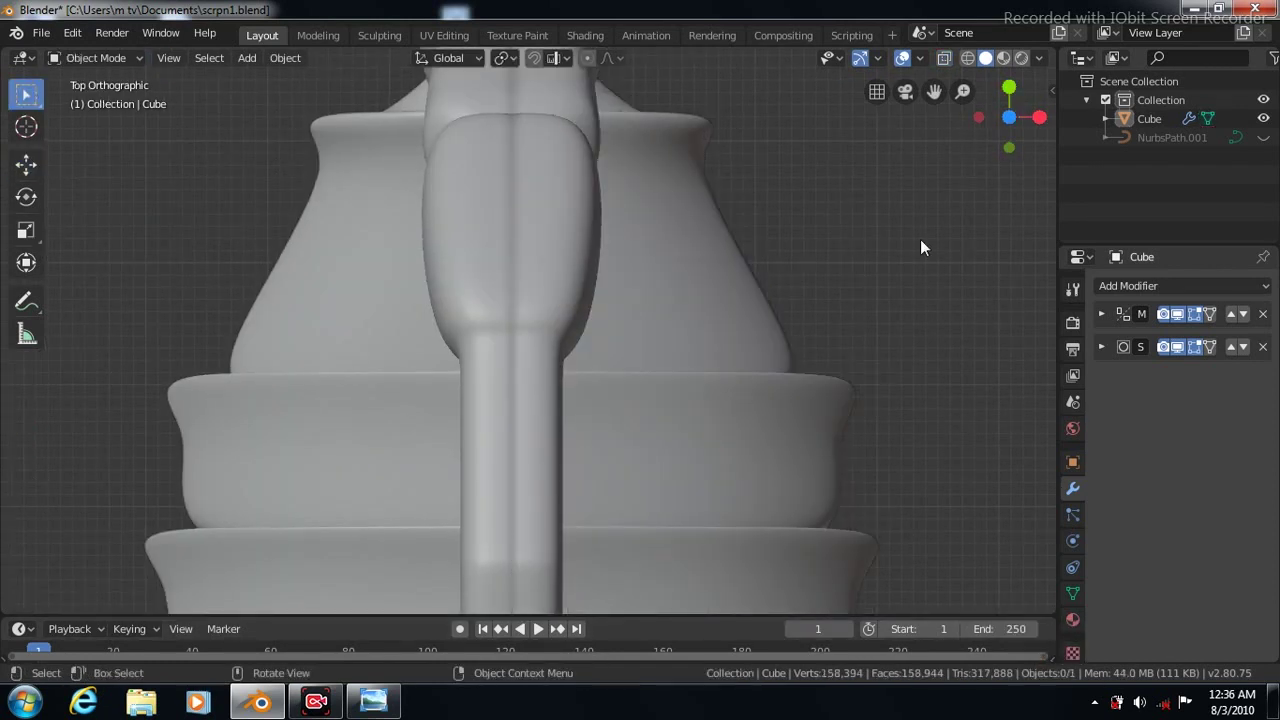
Back in edit mode, select the edge at the next joint up, then undo to keep only the top edge
key("Tab")
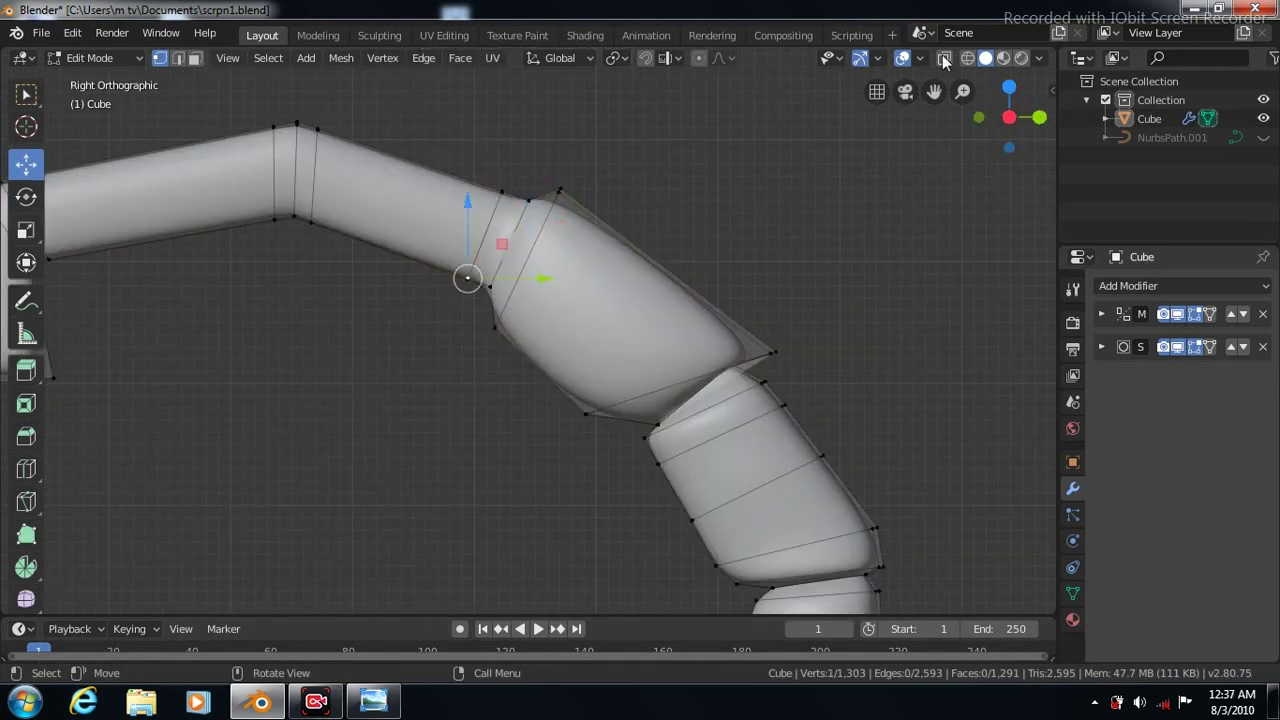
left_click(944, 60)
left_click(25, 93)
left_click(506, 198, "shift")
left_click_drag(442, 265, 474, 296, "shift")
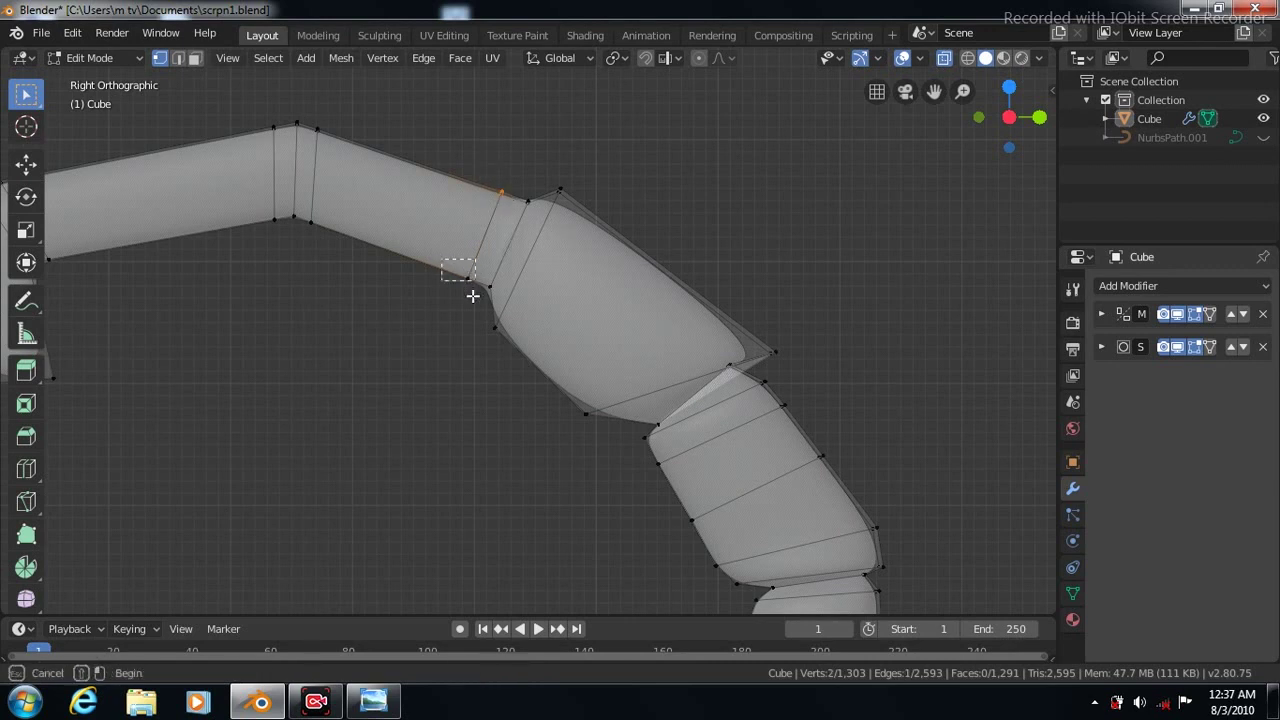
left_click(26, 230)
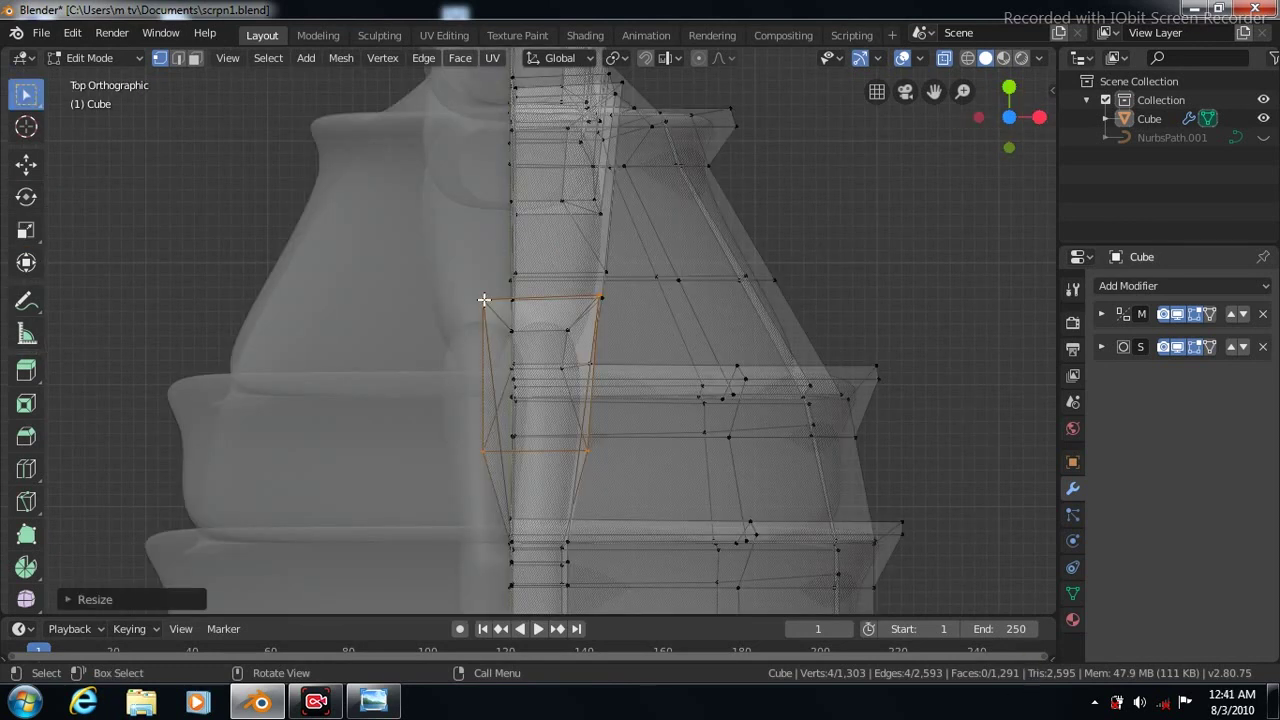
key("ctrl+z")
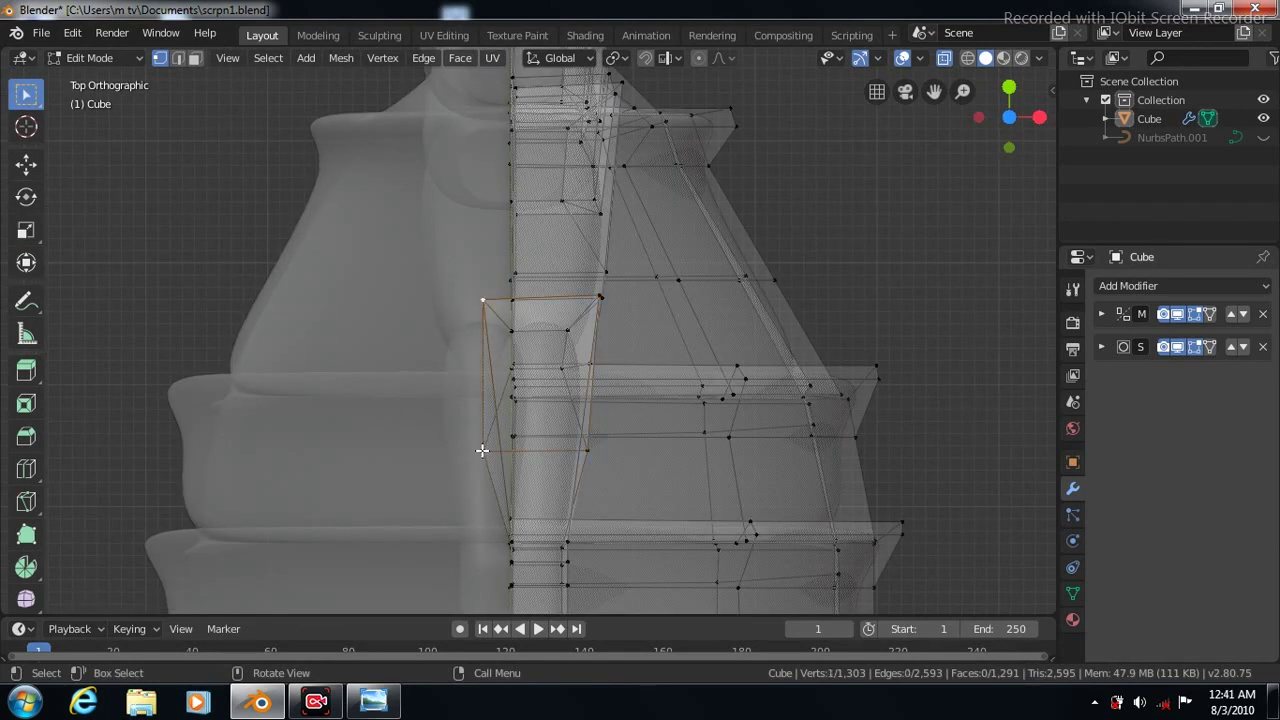
left_click(26, 167)
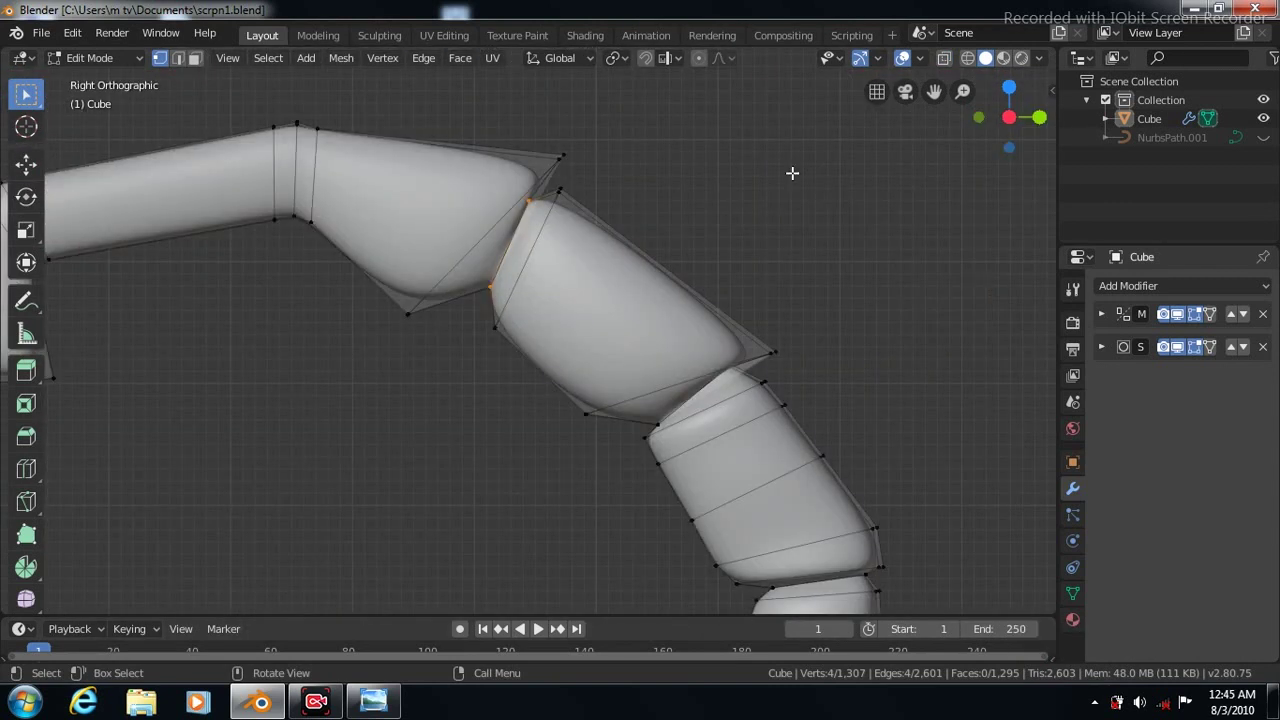
Box-select the upper joint's edge loop in X-ray and scale it, checking from top and side views
left_click(944, 57)
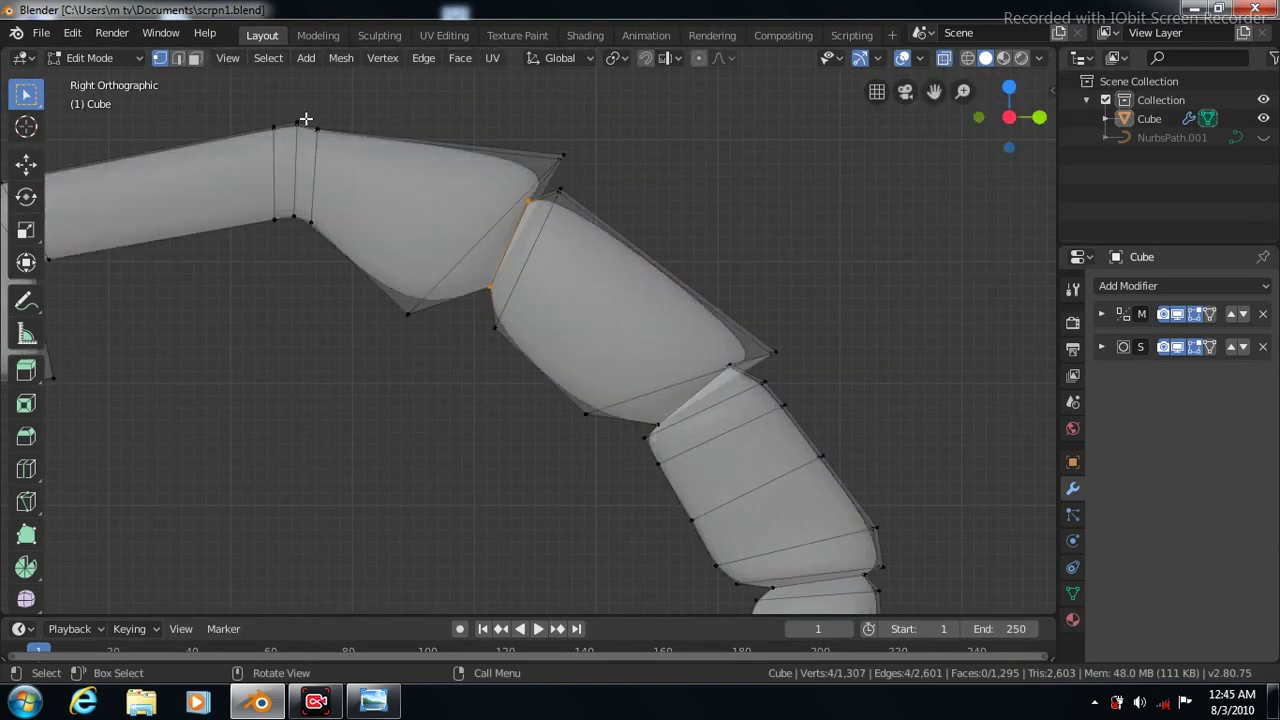
left_click_drag(304, 112, 332, 236)
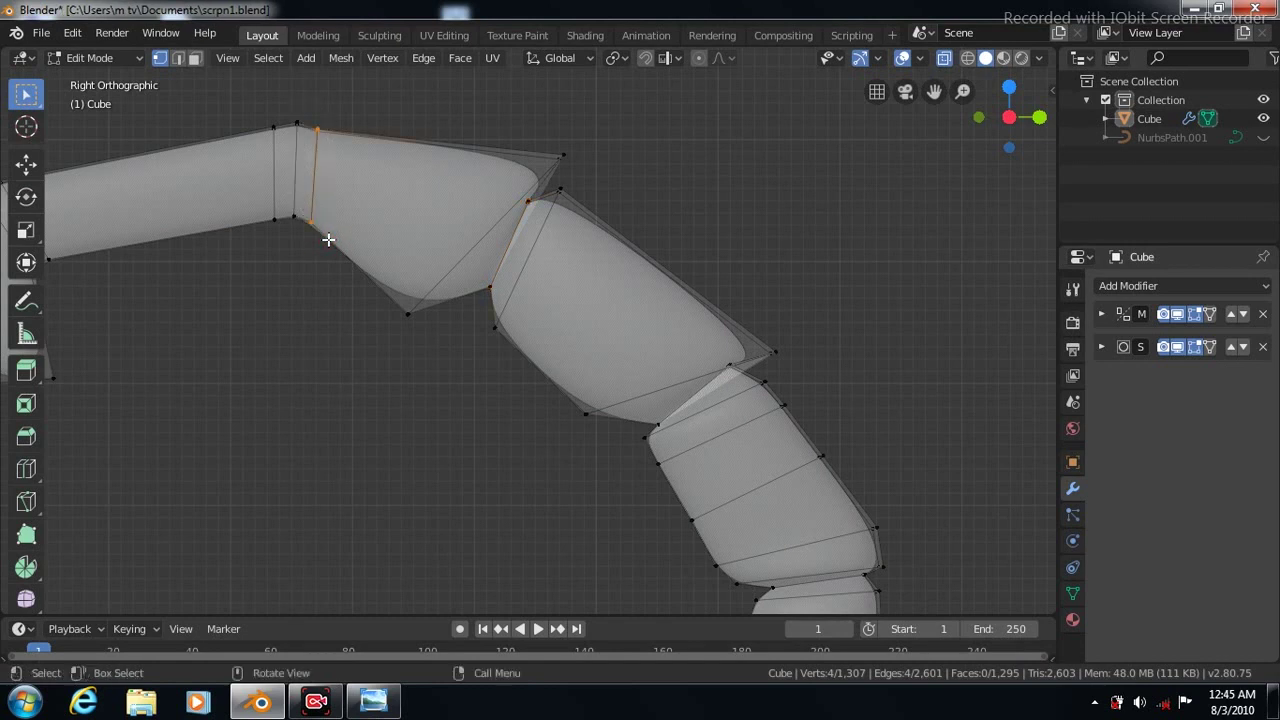
left_click(28, 233)
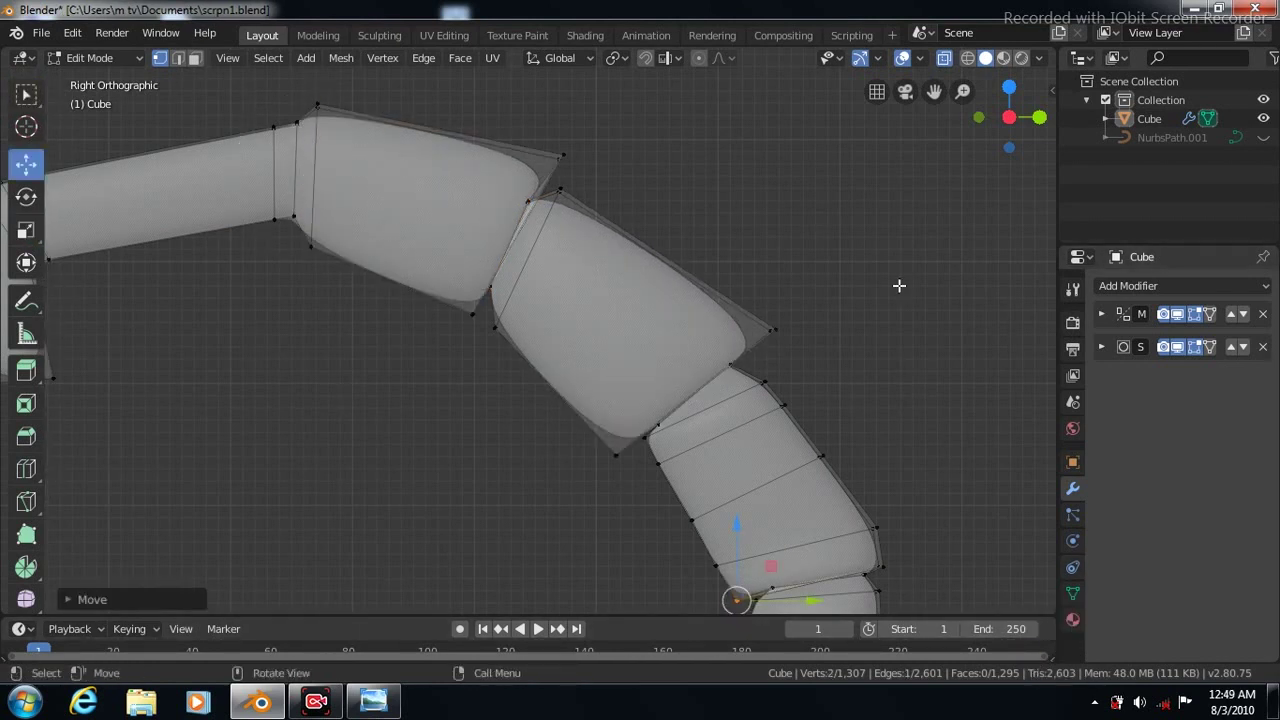
key("KP_7")
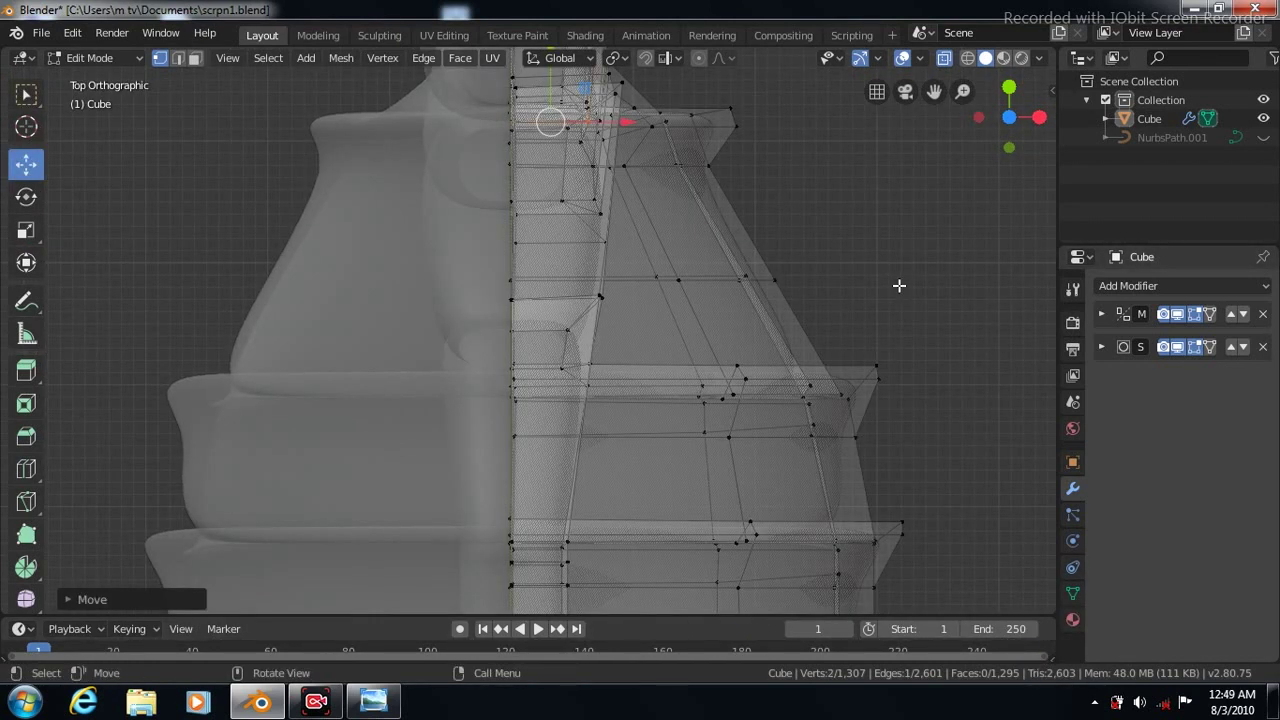
key("KP_3")
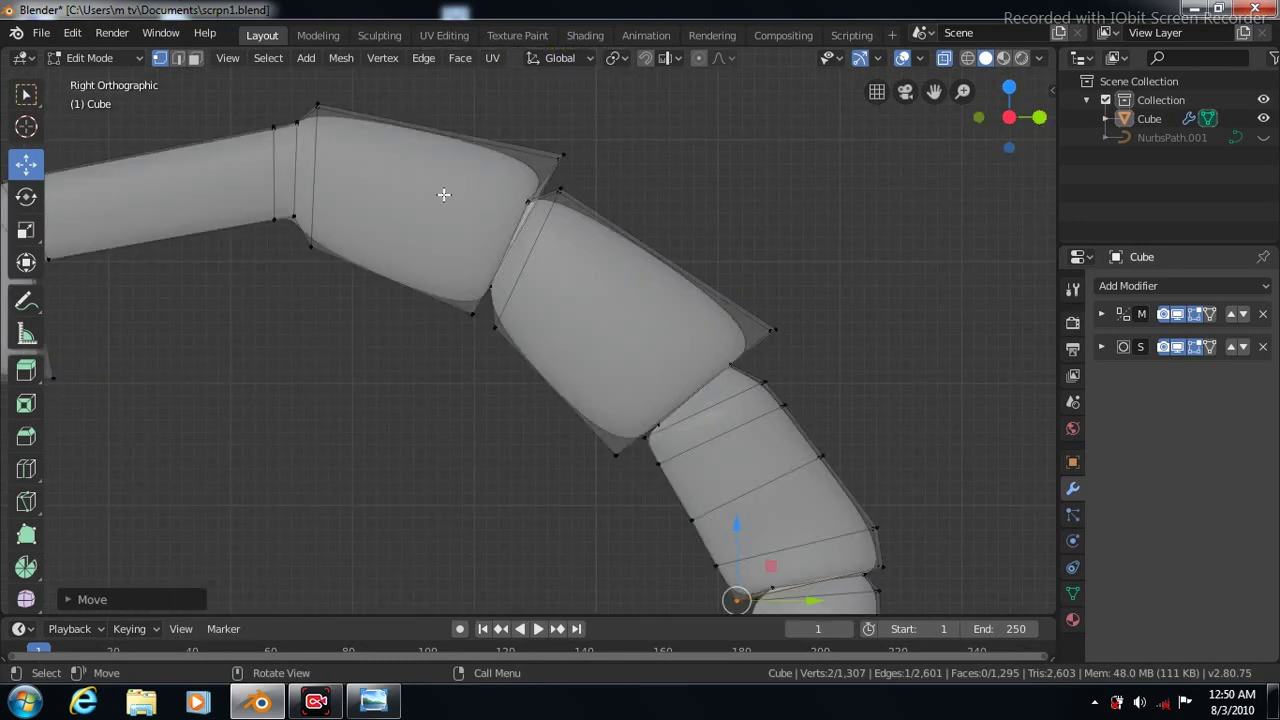
left_click(27, 95)
left_click_drag(304, 91, 349, 260)
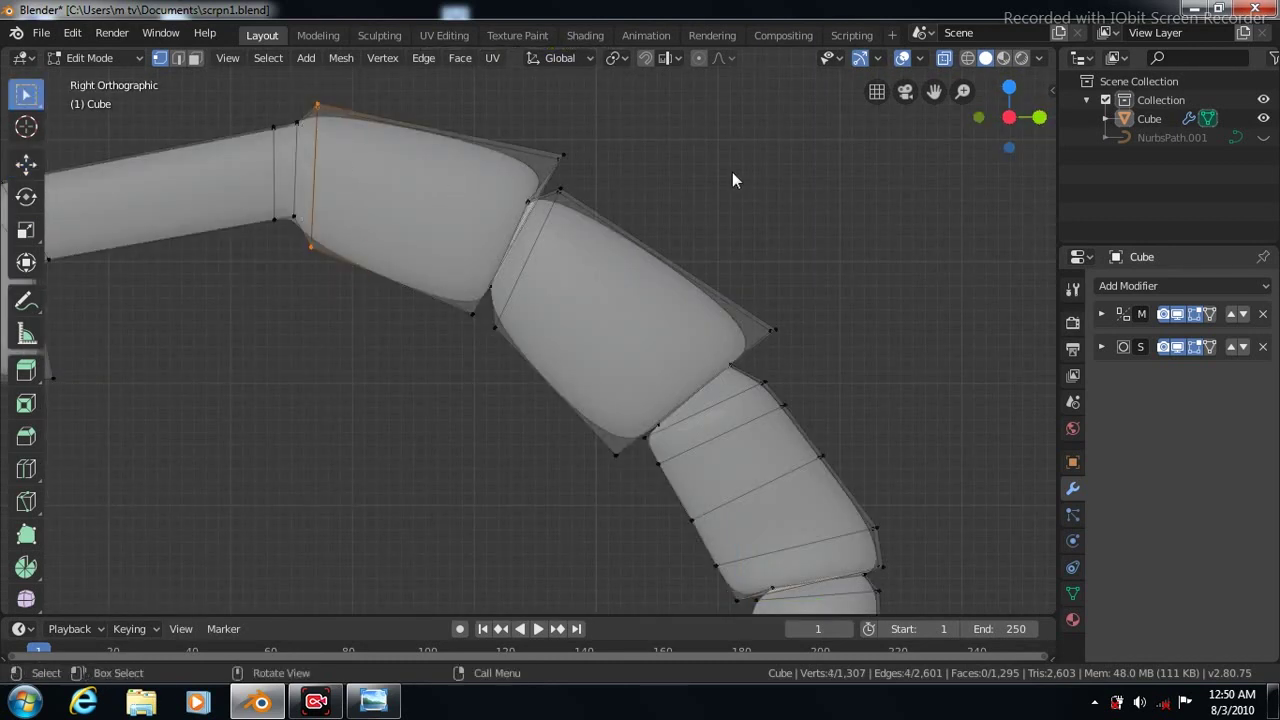
key("KP_7")
mouse_move(933, 91)
left_mouse_down()
mouse_move(935, 170)
mouse_move(628, 280)
left_mouse_up()
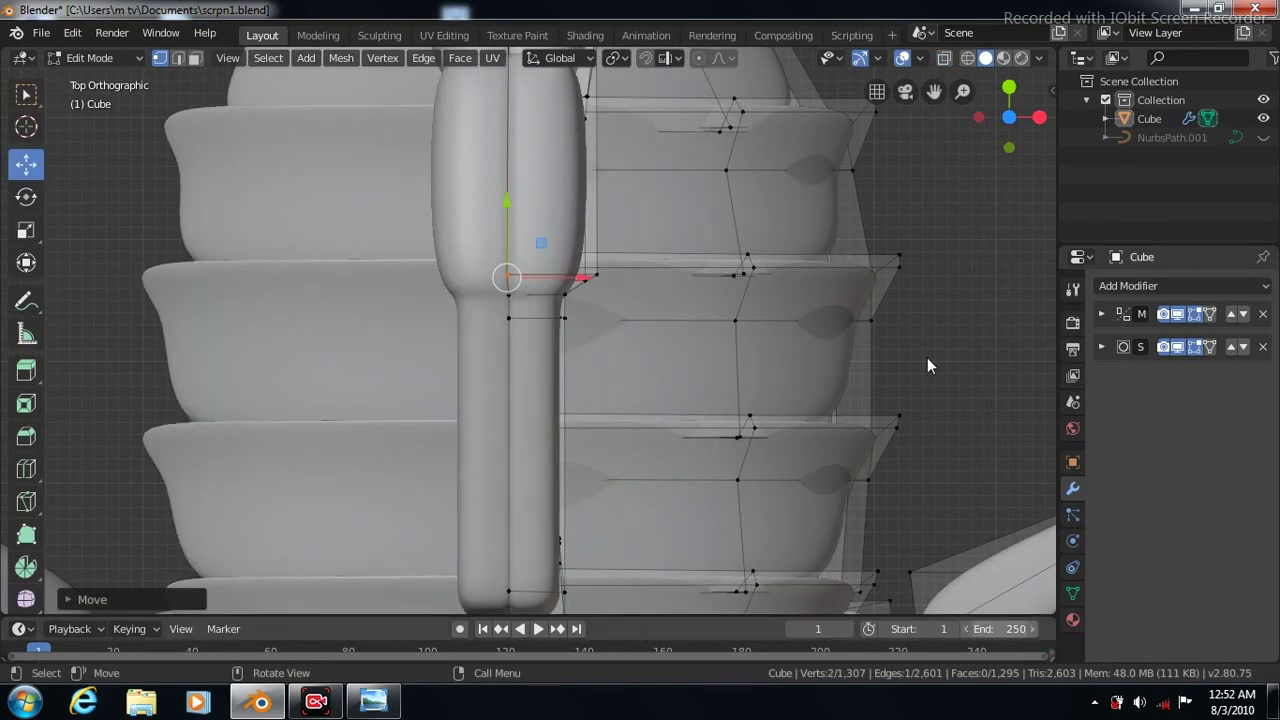
key("KP_3")
Select the front joint loop, including hidden back vertices, and scale it taller along Z
left_click(26, 93)
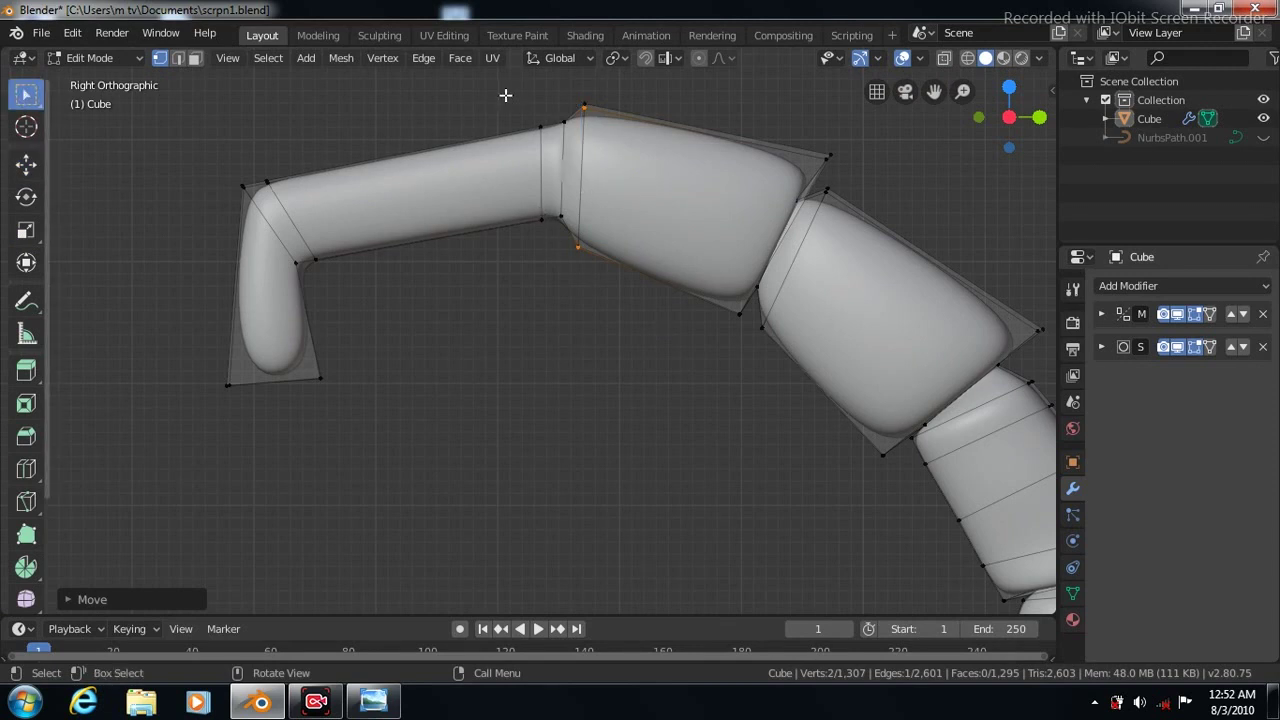
left_click_drag(505, 96, 550, 238)
left_click(944, 58)
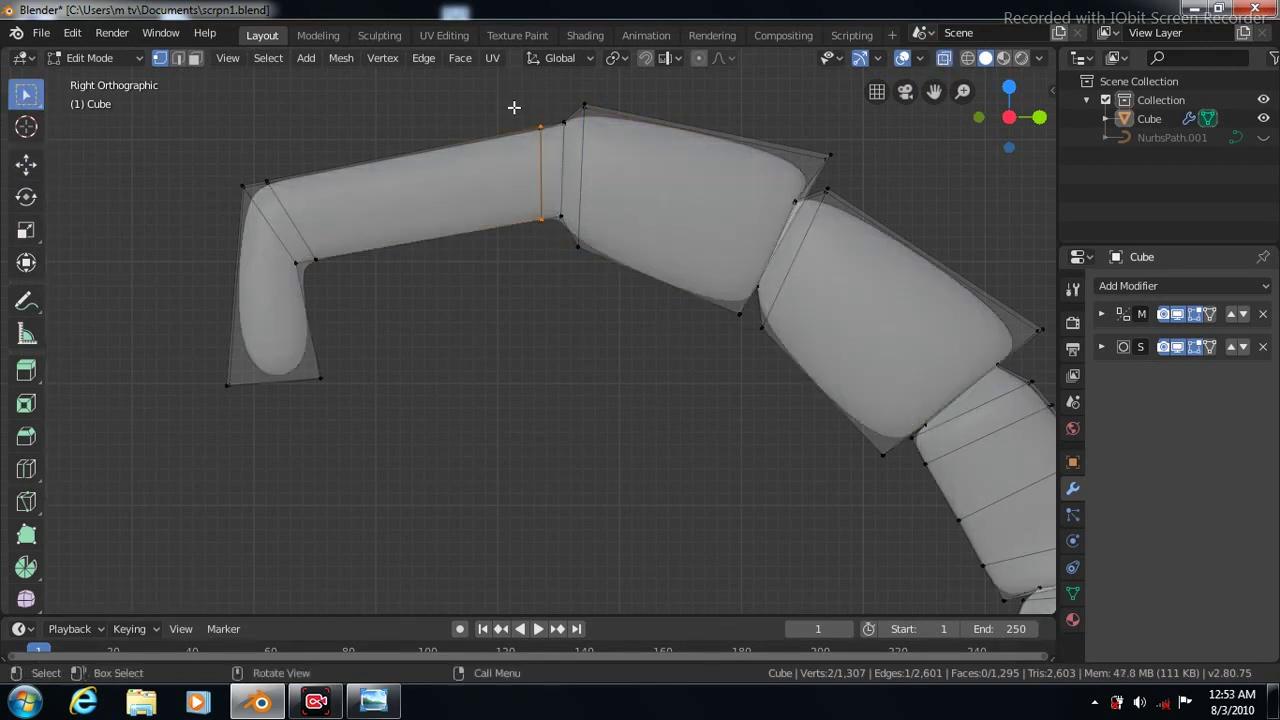
left_click_drag(513, 105, 551, 243)
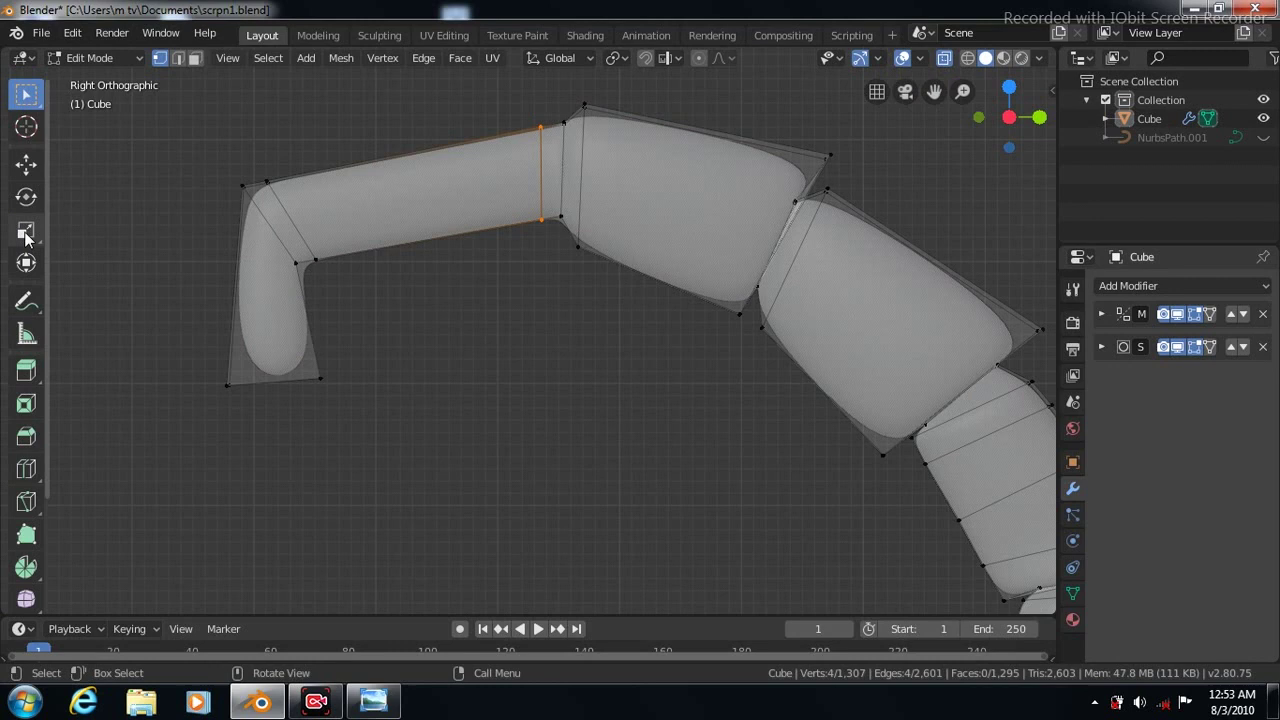
key("shift+space")
key("s")
left_click_drag(540, 101, 535, 62)
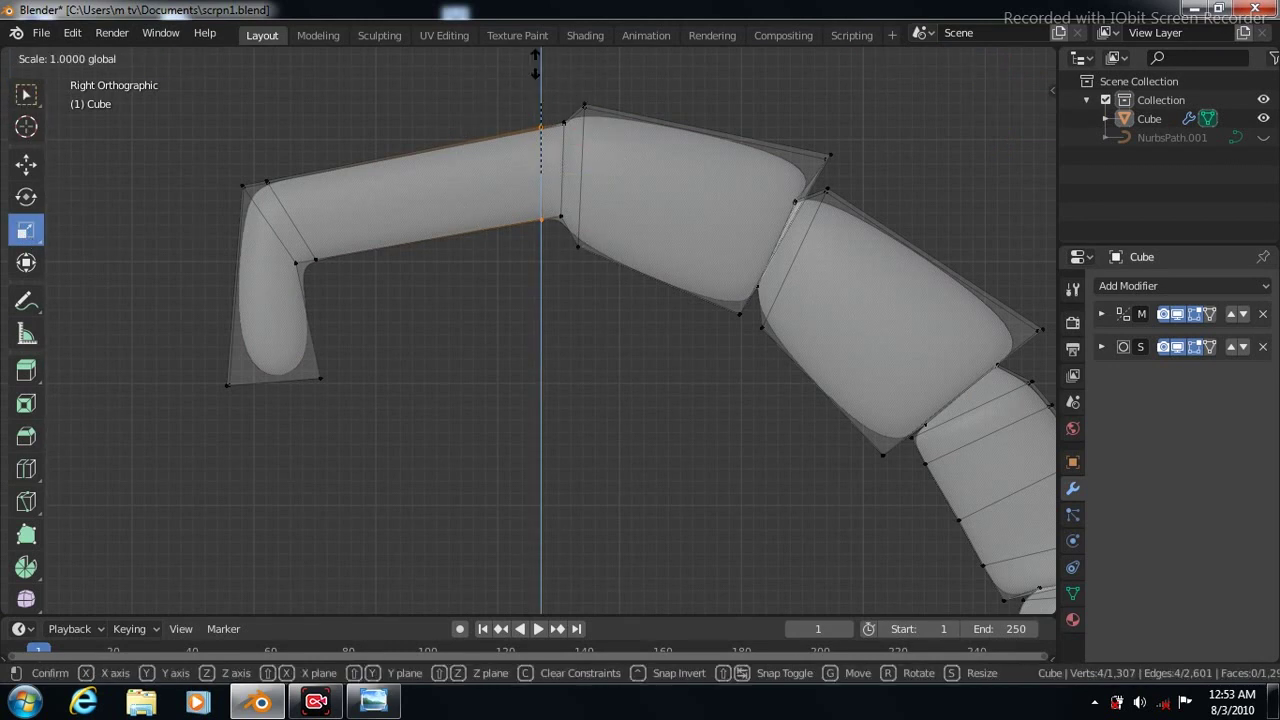
left_click_drag(535, 611, 535, 611)
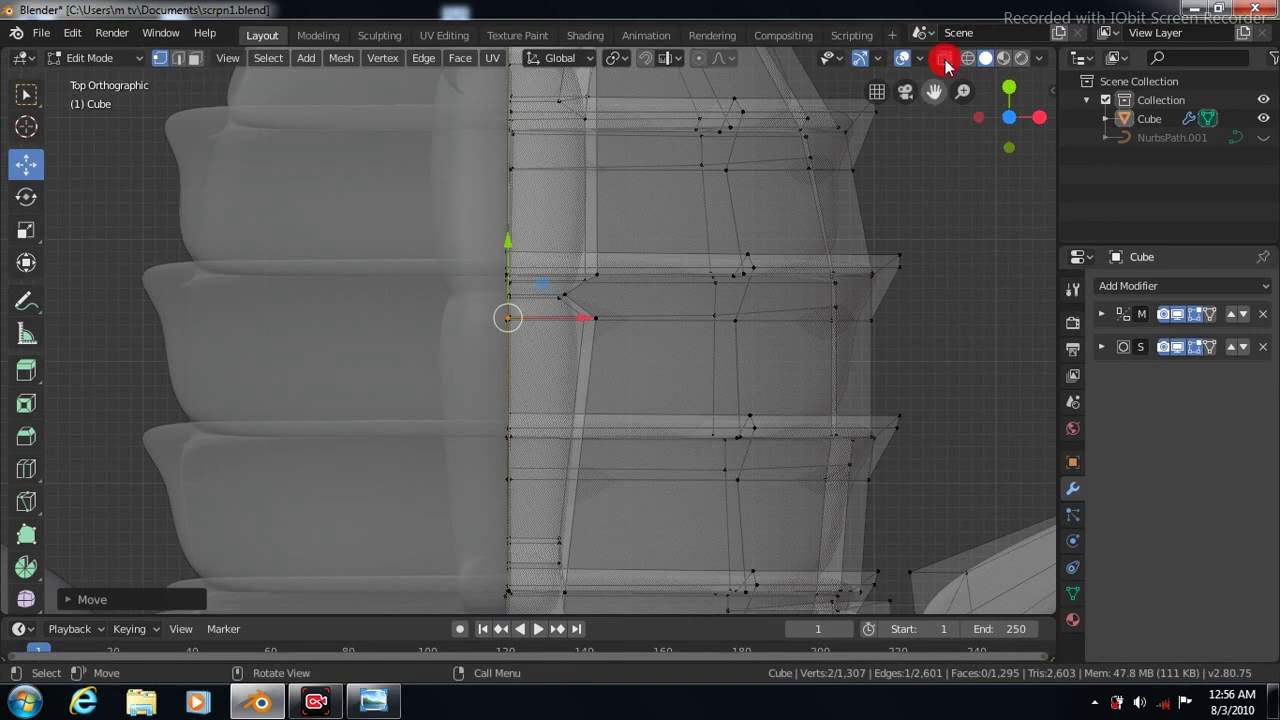
left_click(944, 57)
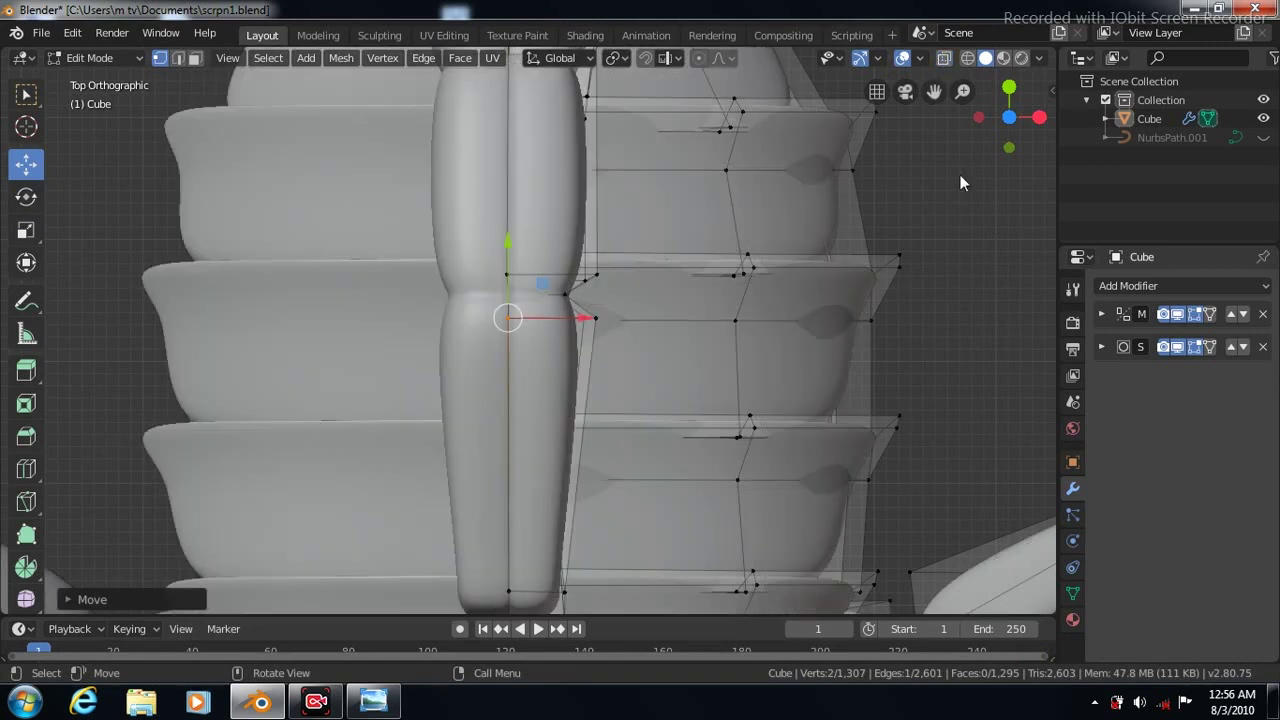
key("KP_3")
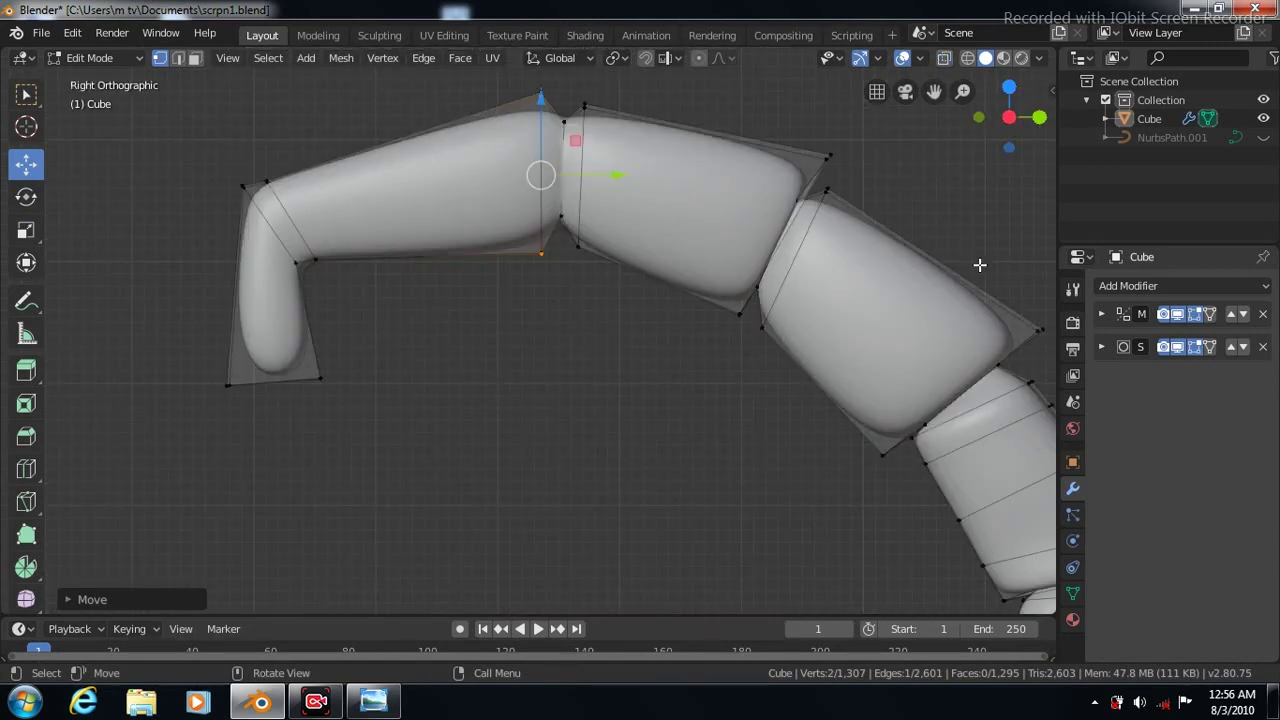
key("KP_7")
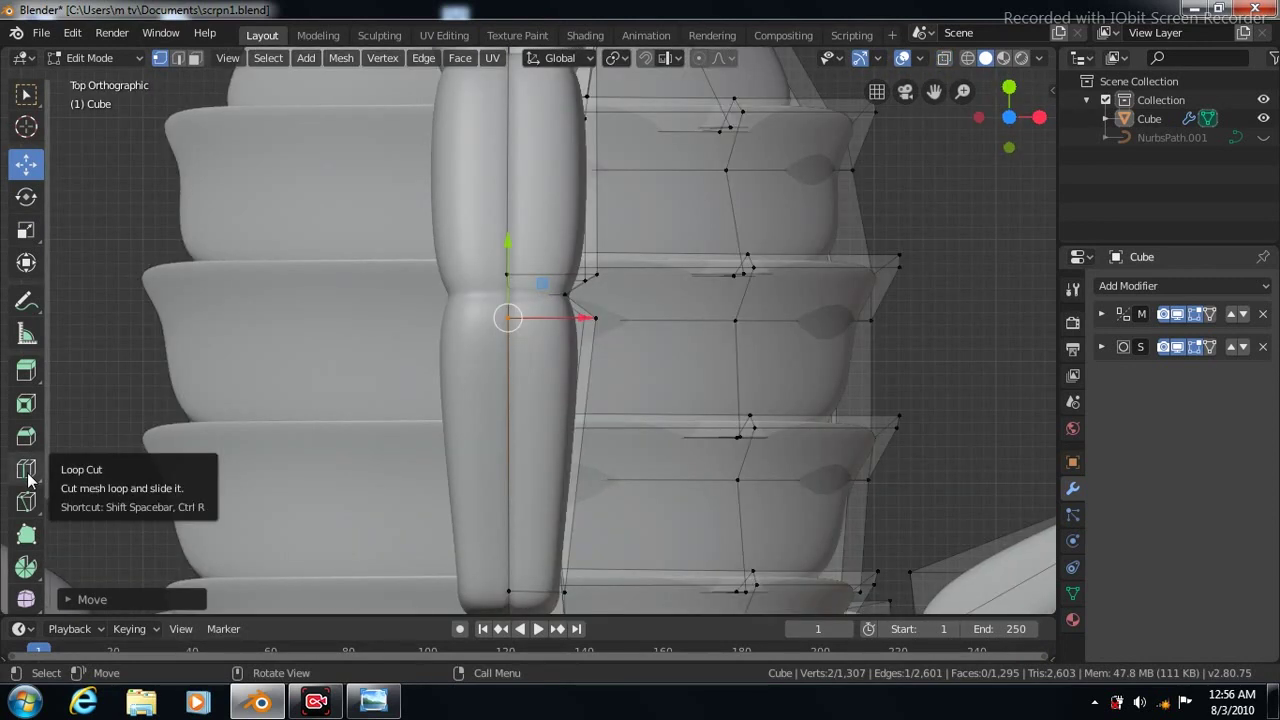
Add an edge loop beside the joint near the tail's curled tip, checking it from the side
left_click(27, 472)
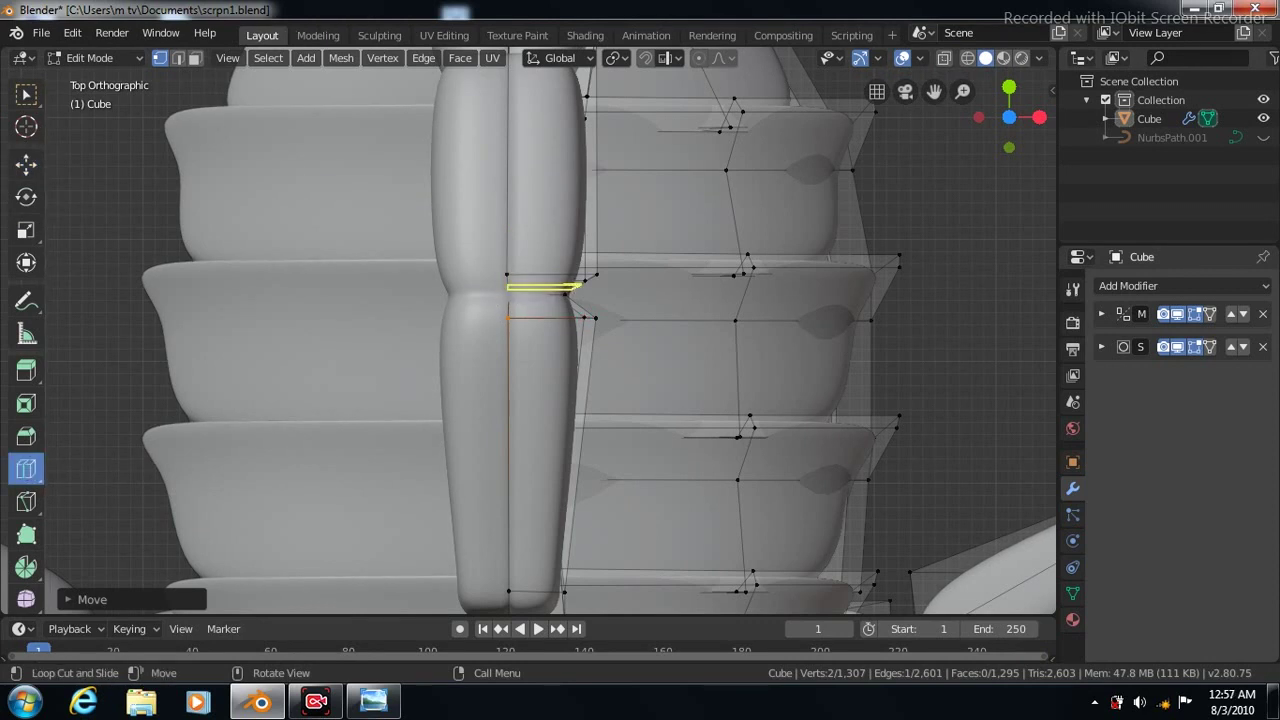
left_click(560, 287)
key("KP_3")
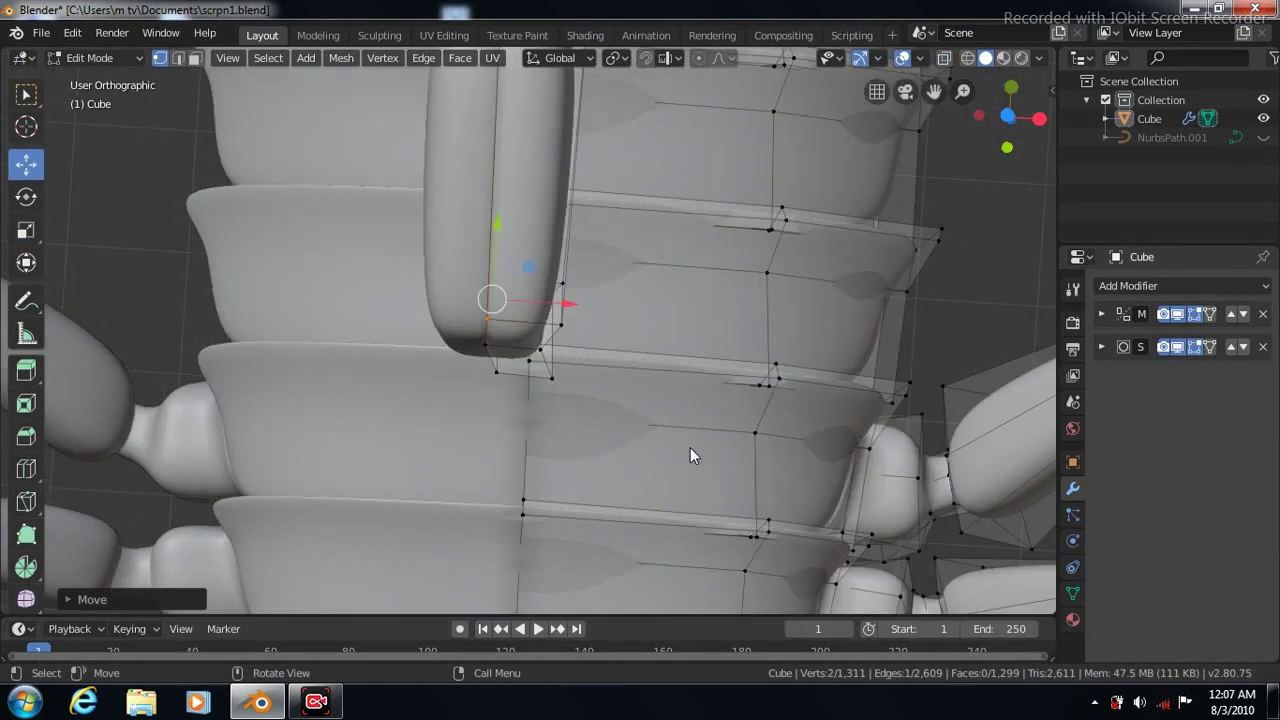
key("KP_3")
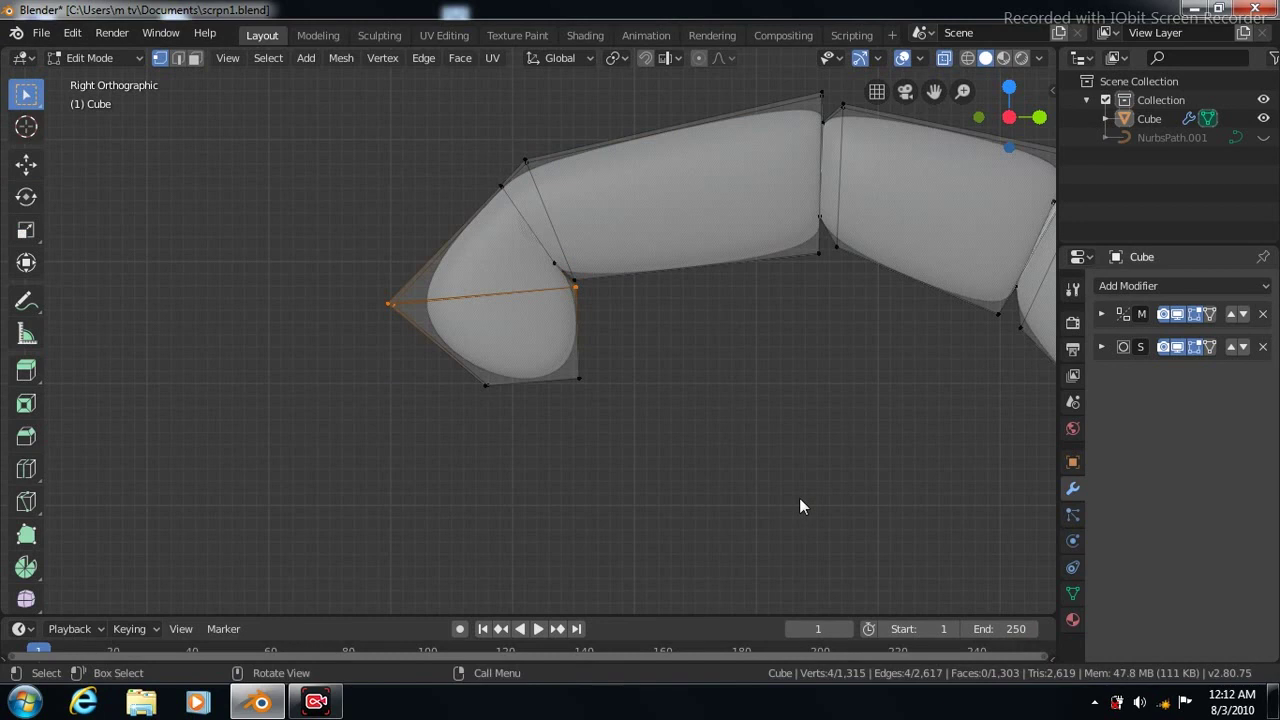
Widen the tail tip sideways into a rounded bulb, scaling about 3.63 in front view
key("KP_1")
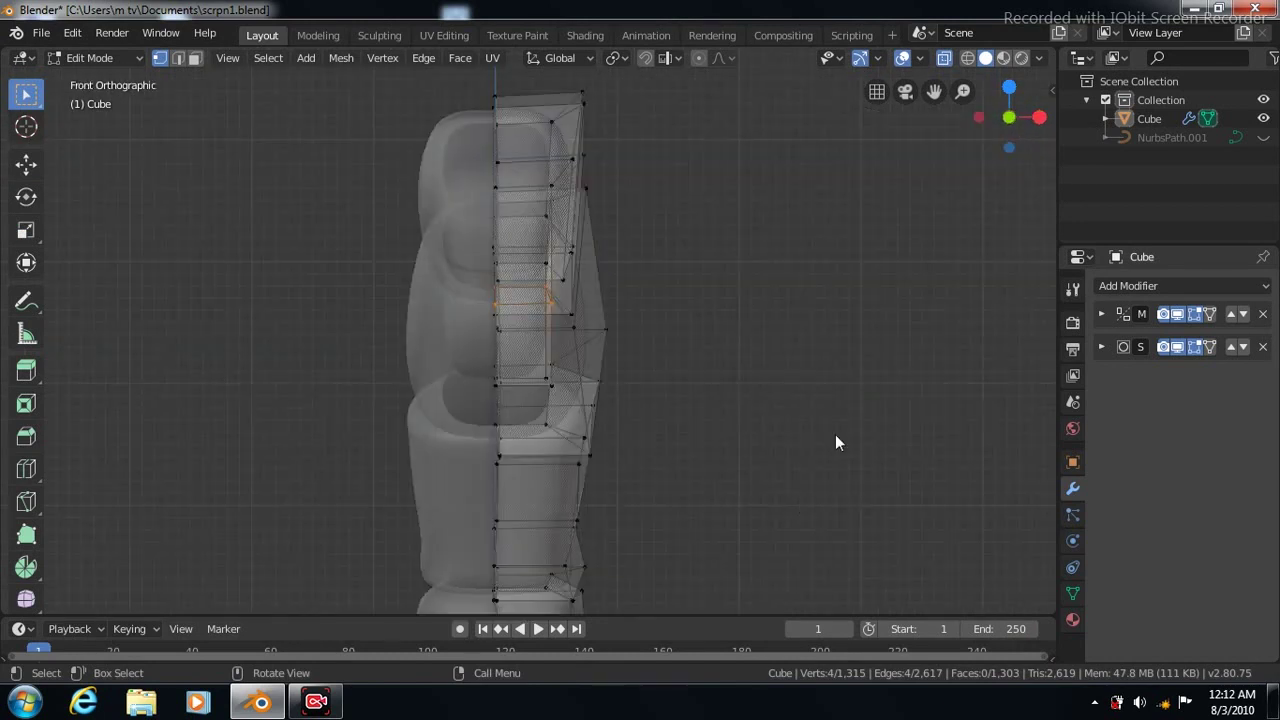
left_click(27, 233)
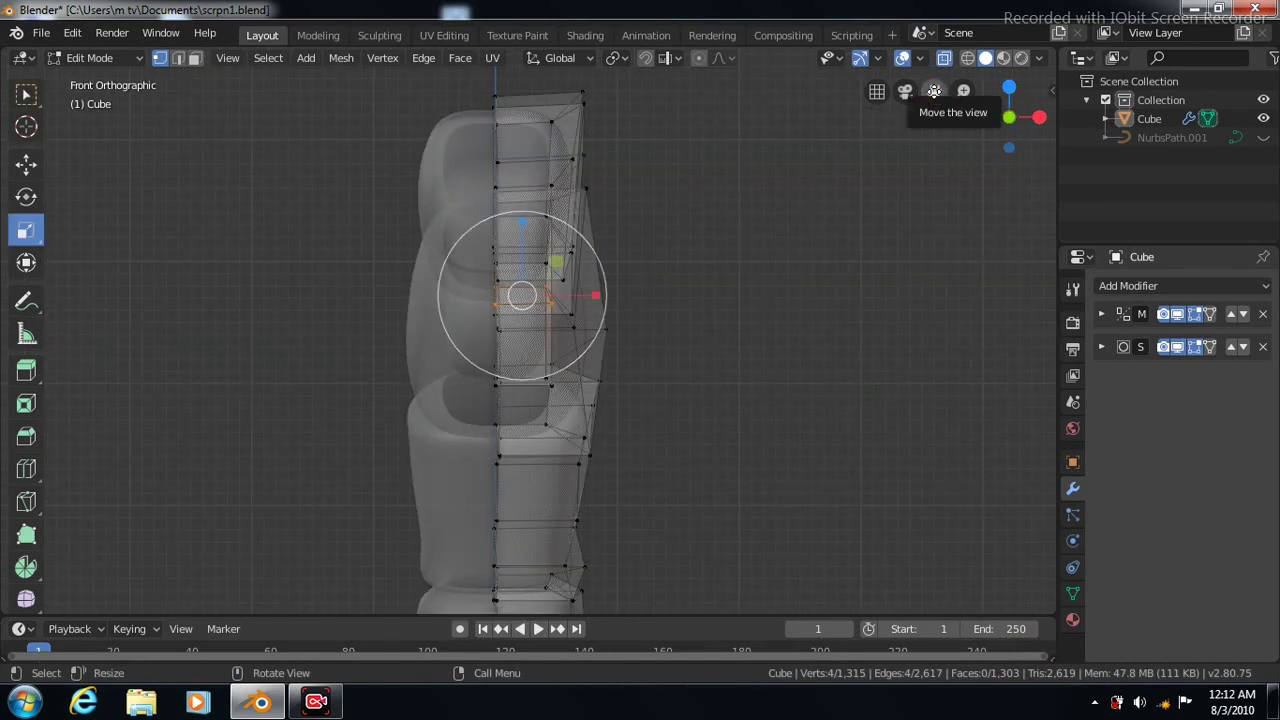
left_click(945, 59)
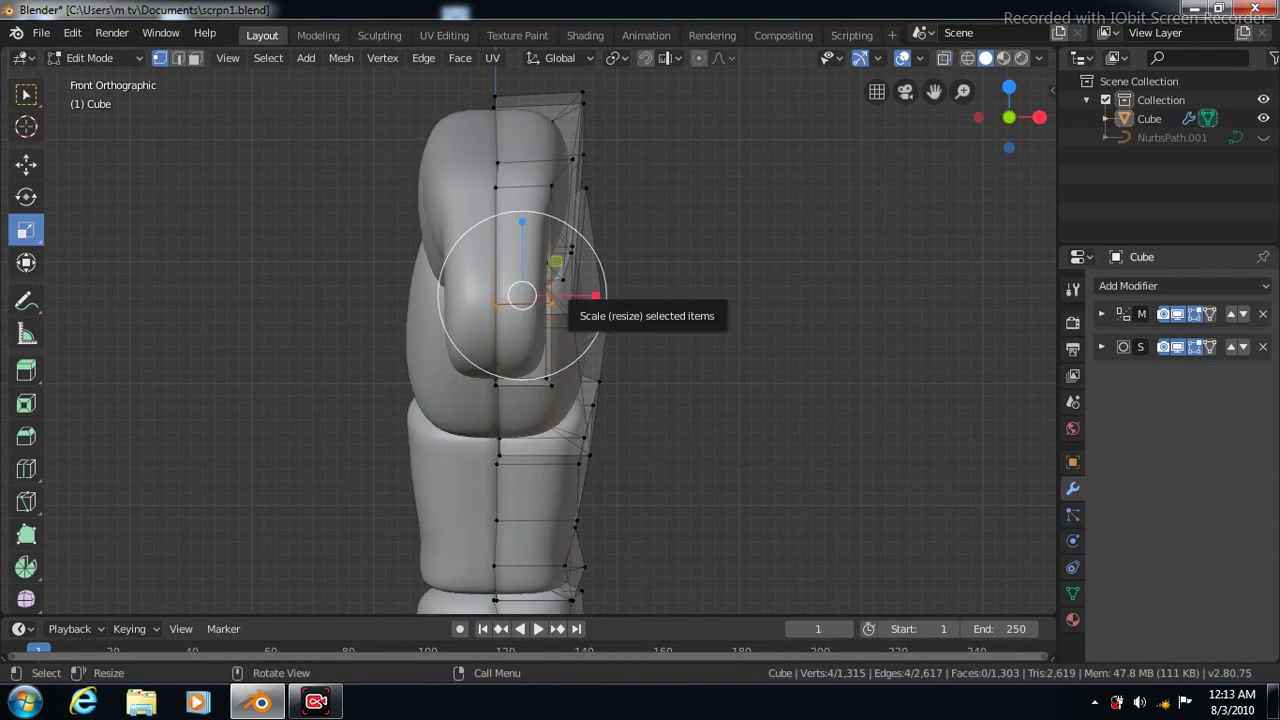
mouse_move(595, 296)
left_mouse_down()
mouse_move(690, 316)
mouse_move(803, 308)
left_mouse_up()
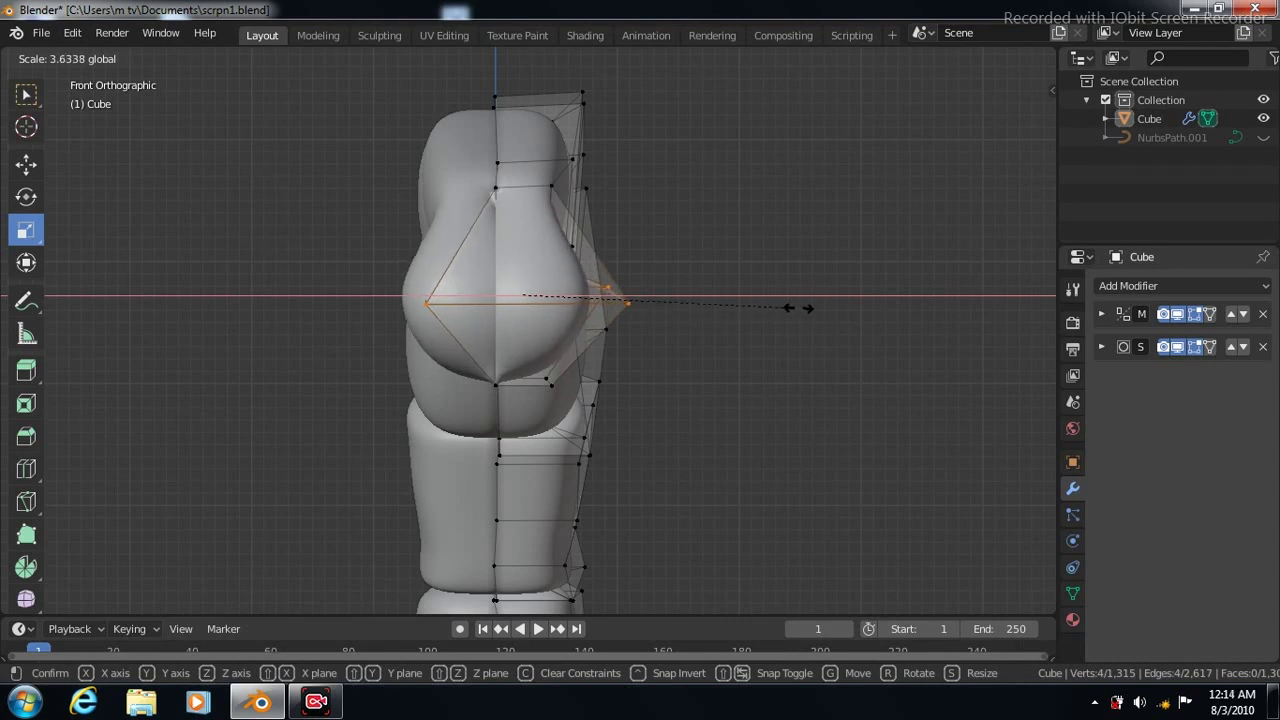
key("ctrl+z")
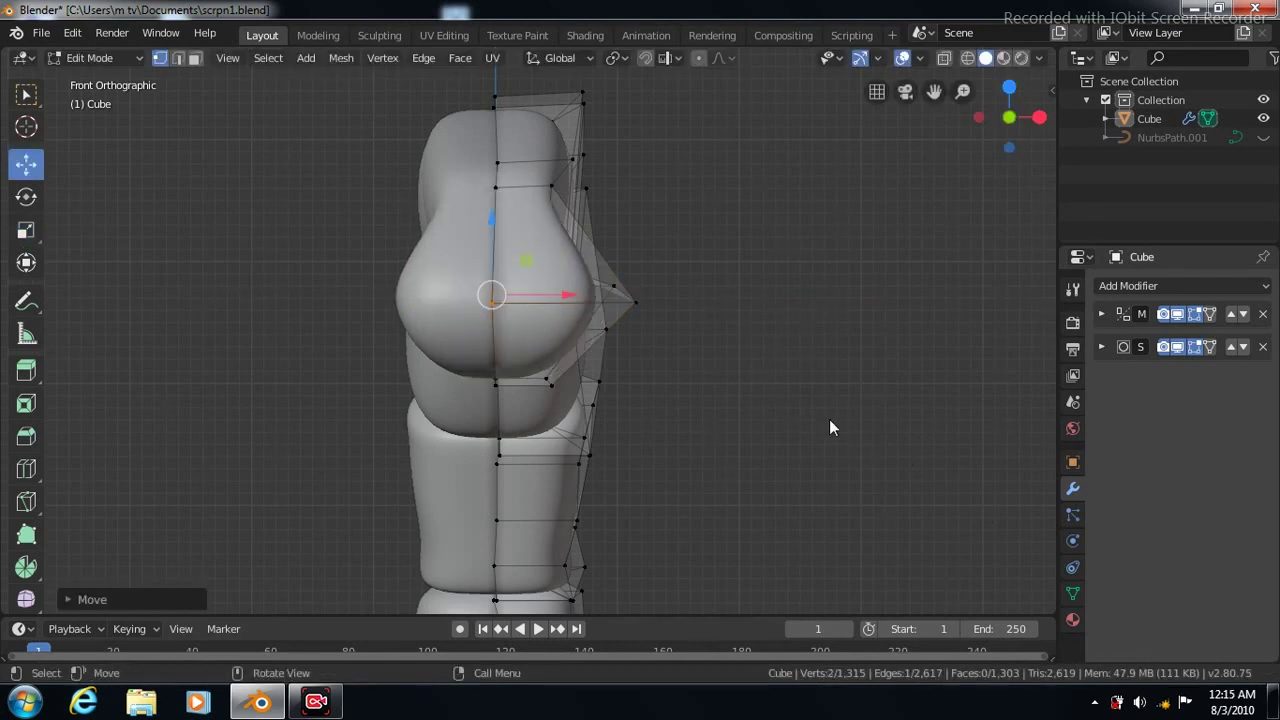
Add an edge loop across the tail tip bulb and turn X-ray back on
left_click(26, 469)
left_click(496, 190)
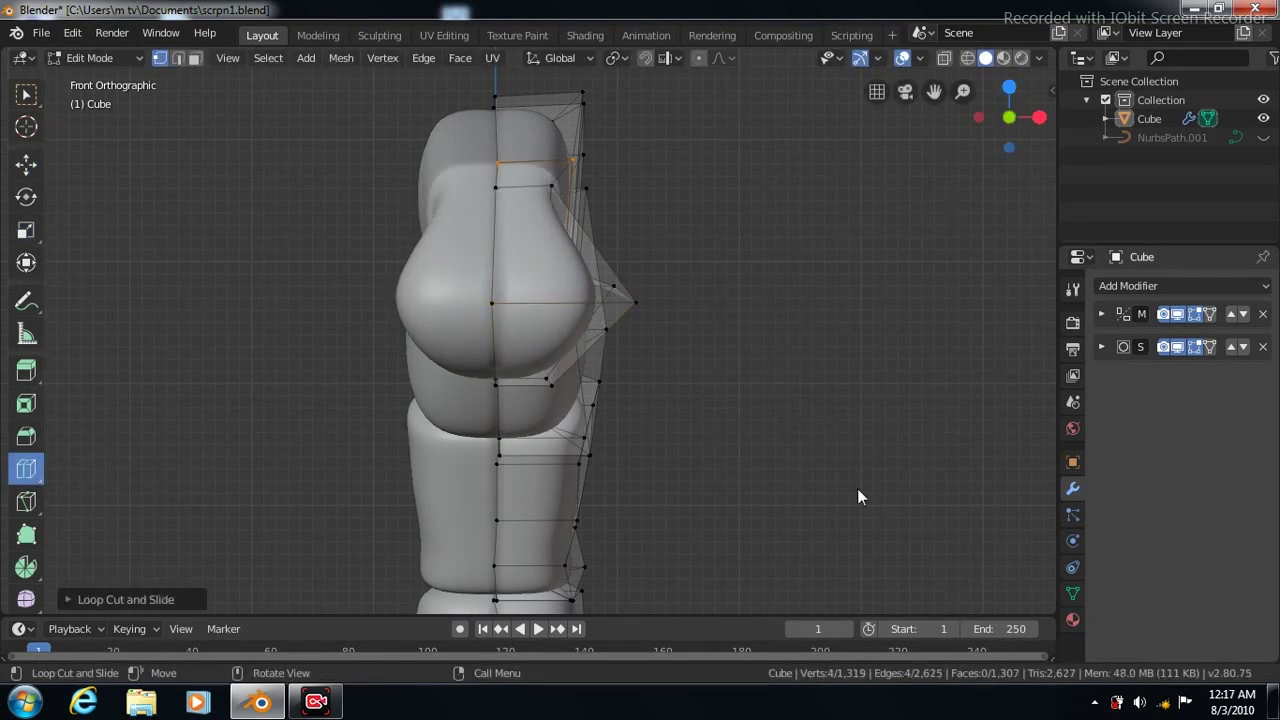
key("KP_3")
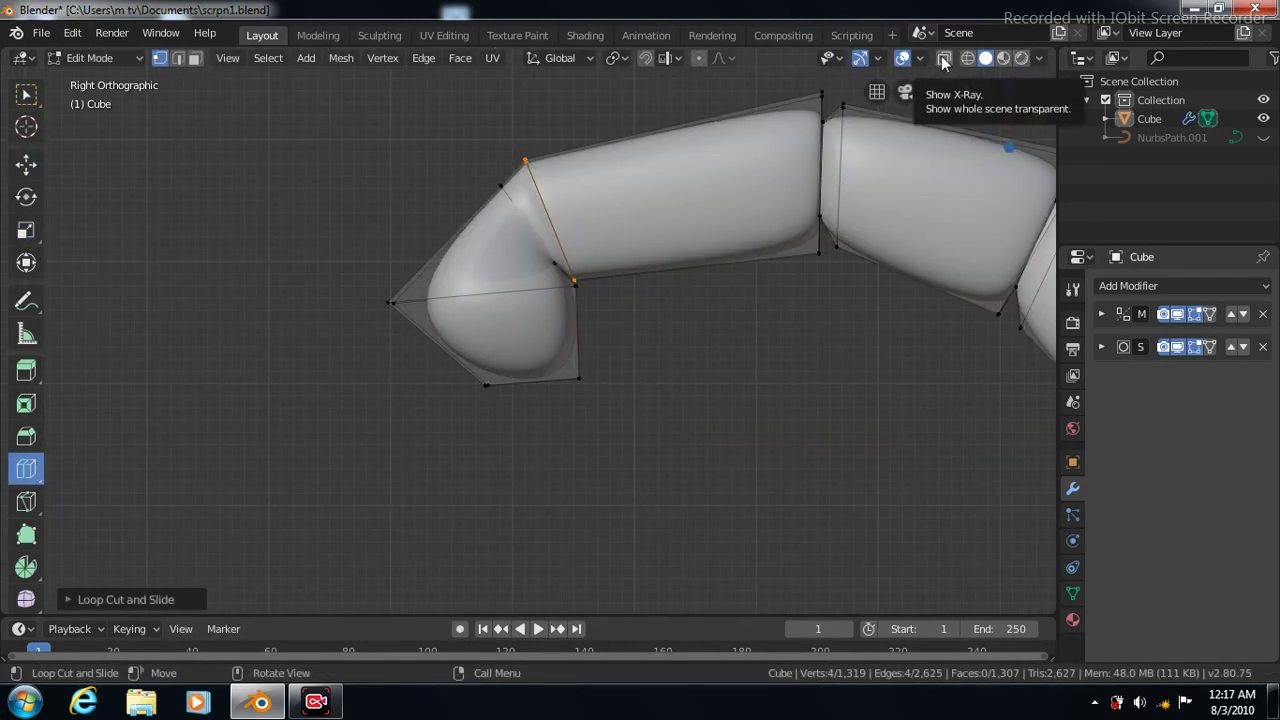
left_click(944, 57)
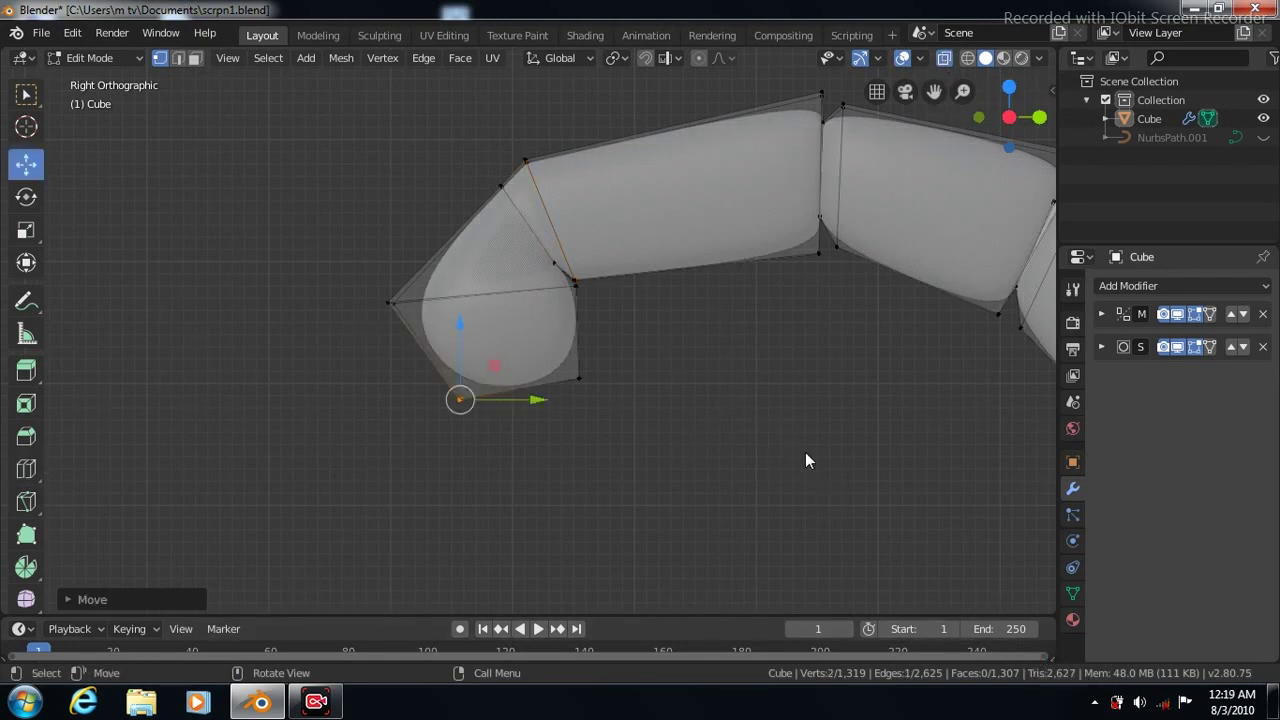
key("KP_8")
key("KP_8")
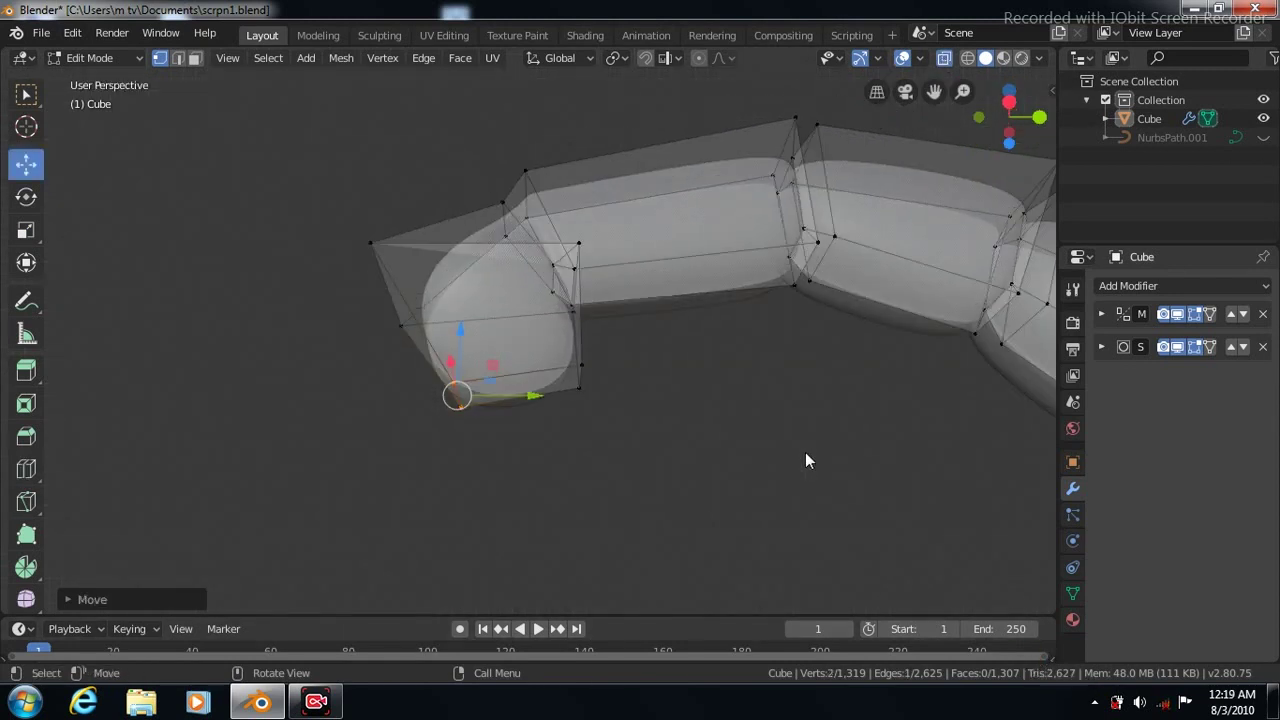
In face select mode, pick the bulb's end face and knife a first cut from top to bottom edge
left_click(944, 57)
left_click(944, 57)
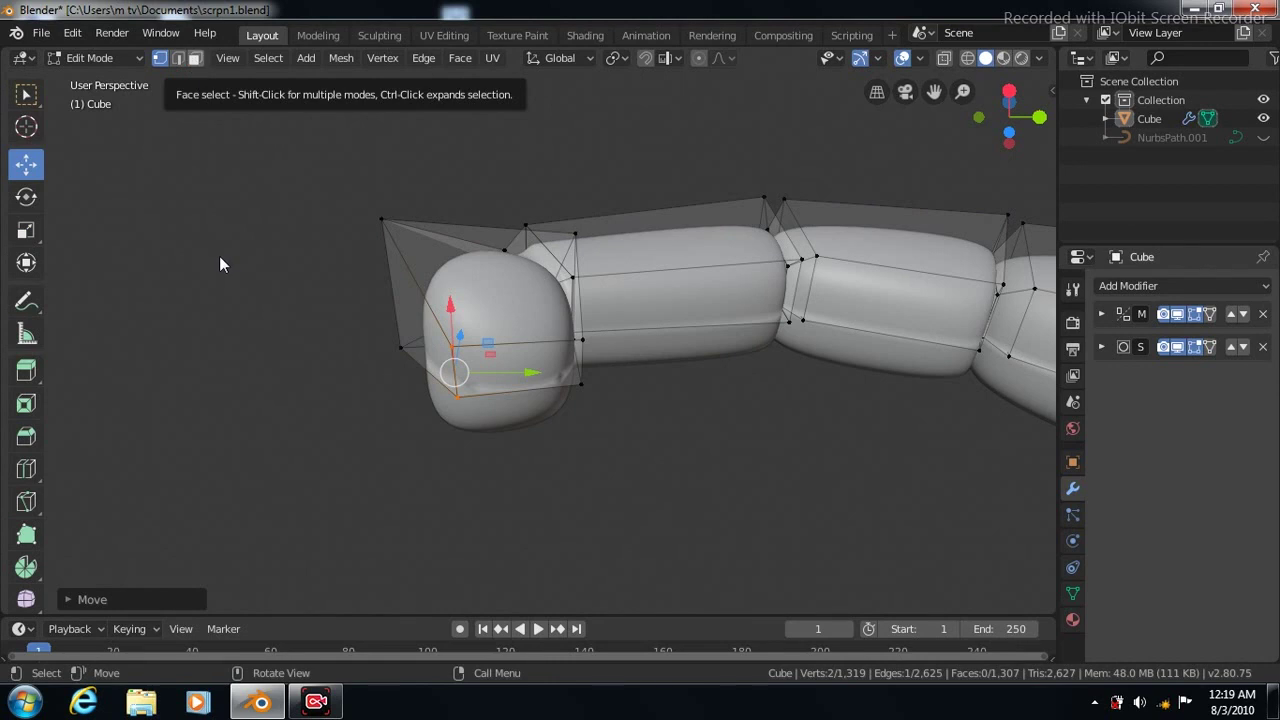
left_click(195, 58)
left_click(511, 371)
key("k")
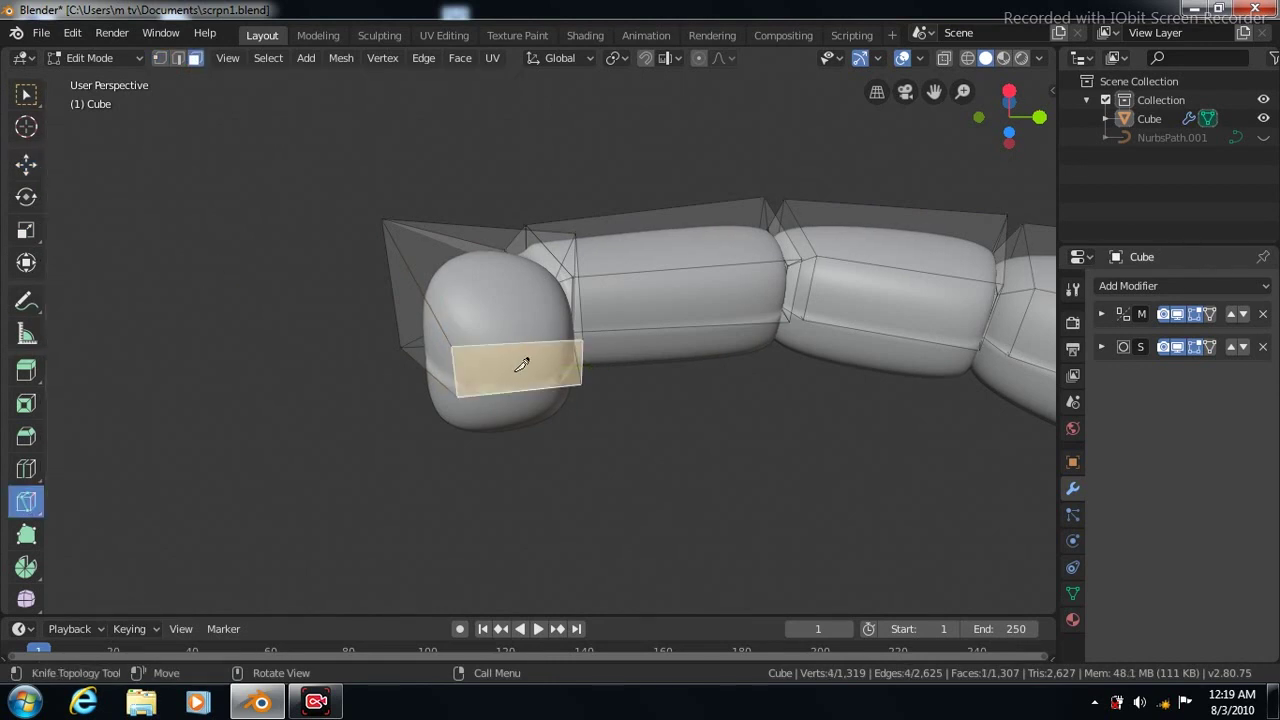
left_click(504, 343)
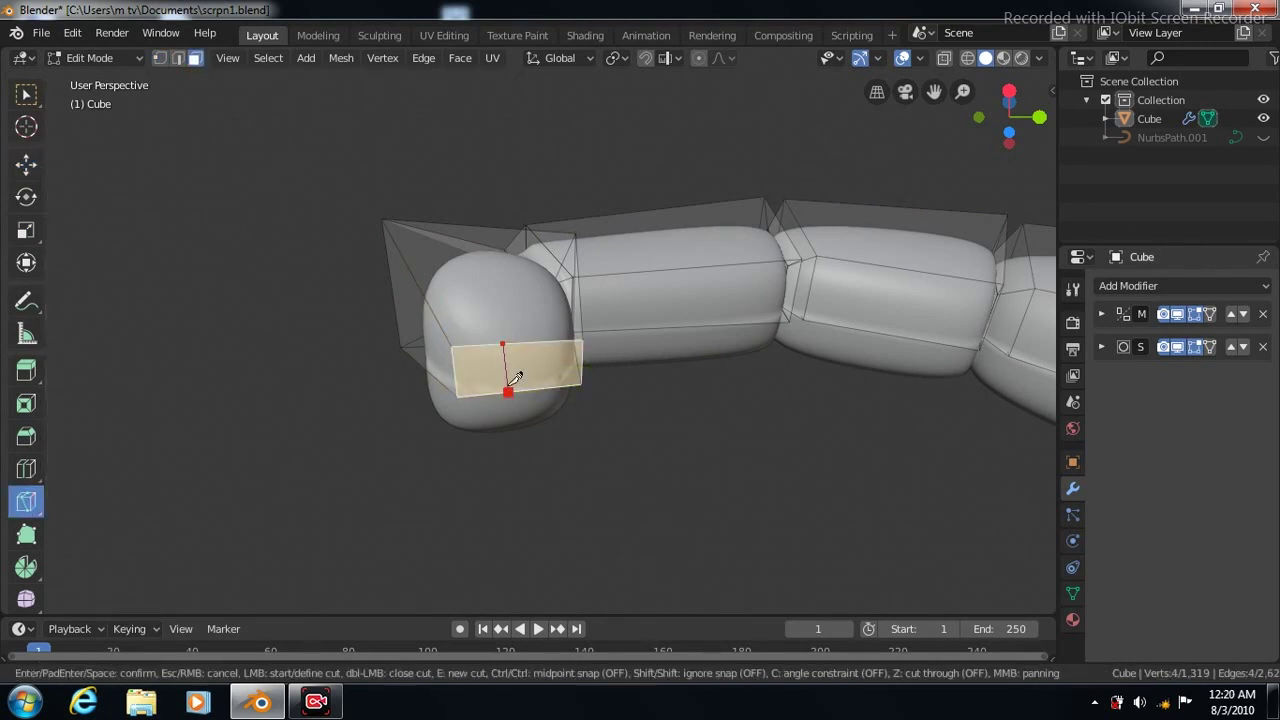
left_click(515, 377)
key("Return")
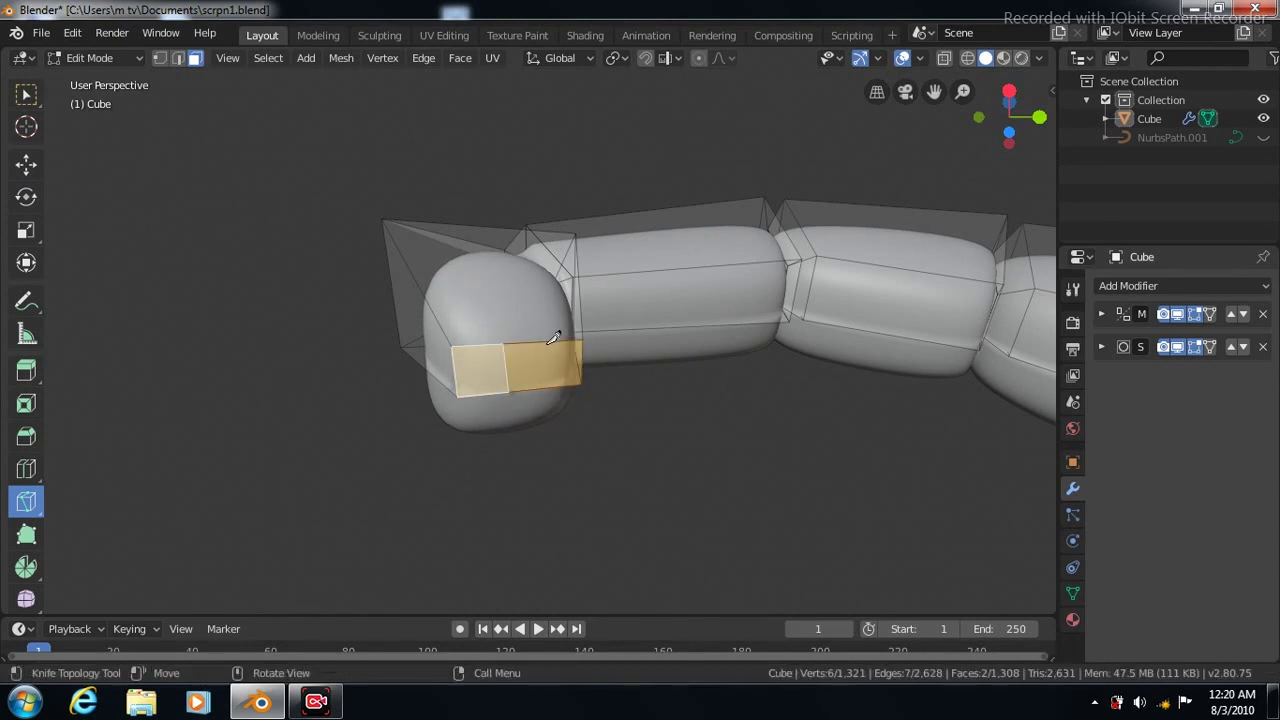
Knife two more cuts across the face, leaving a small face for the stinger
left_click(550, 342)
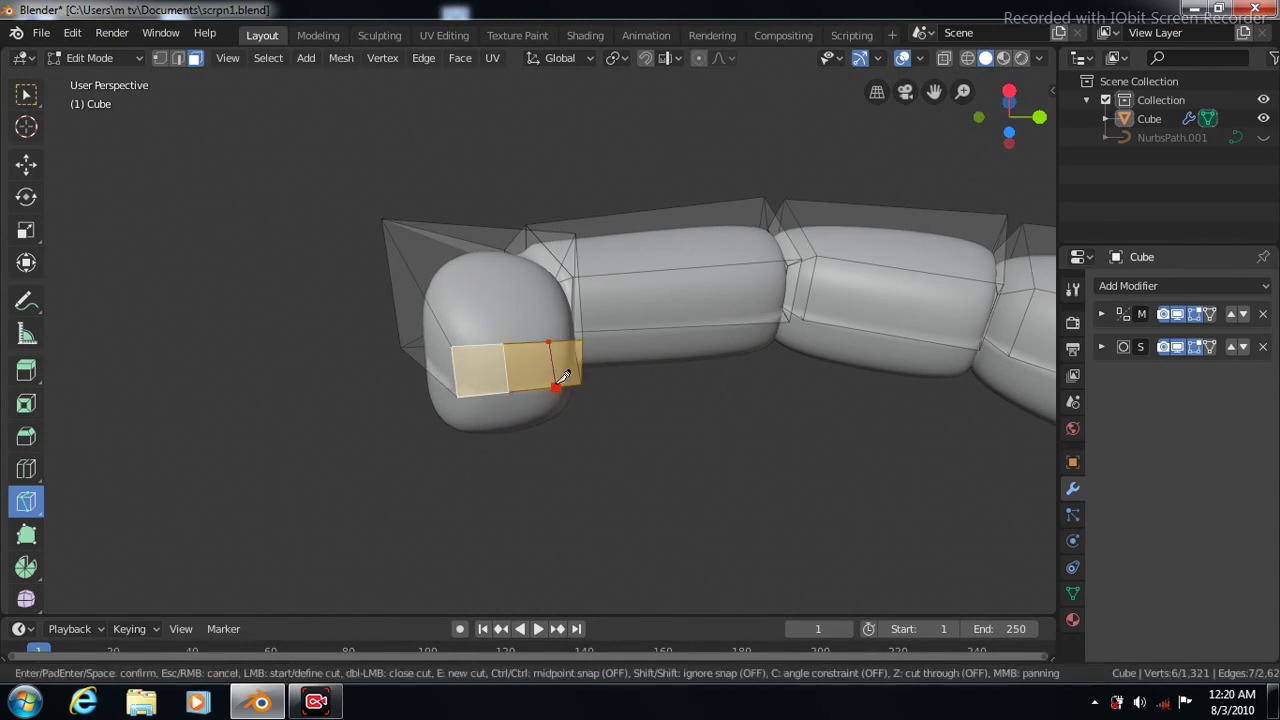
left_click(551, 370)
key("Return")
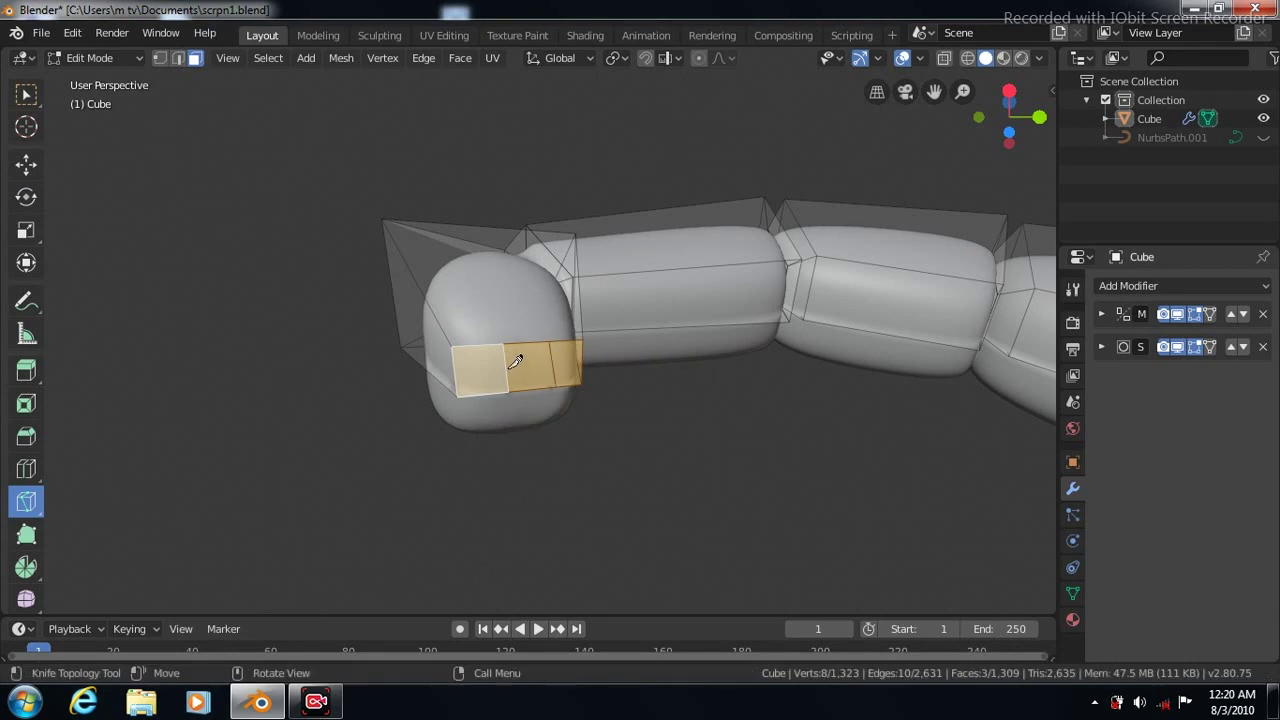
left_click(507, 368)
left_click(553, 365)
key("Return")
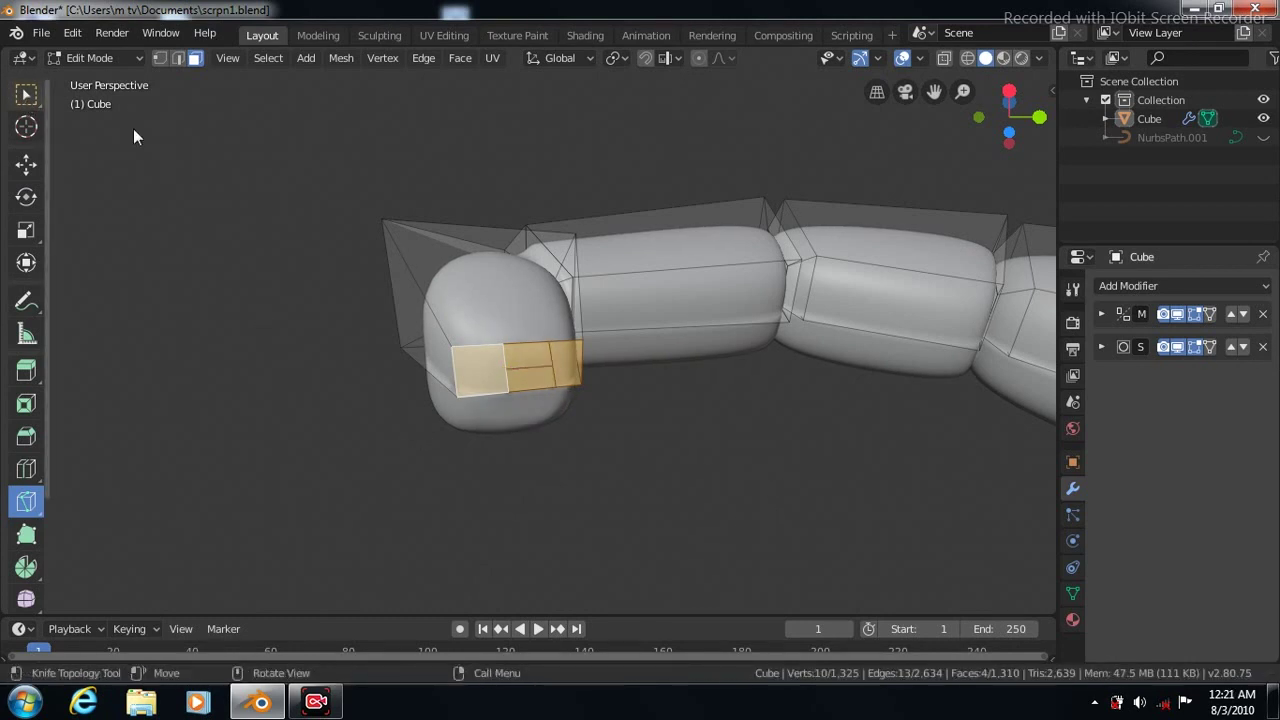
In right view, extrude the small bulb face outward and scale it down to a point
key("KP_3")
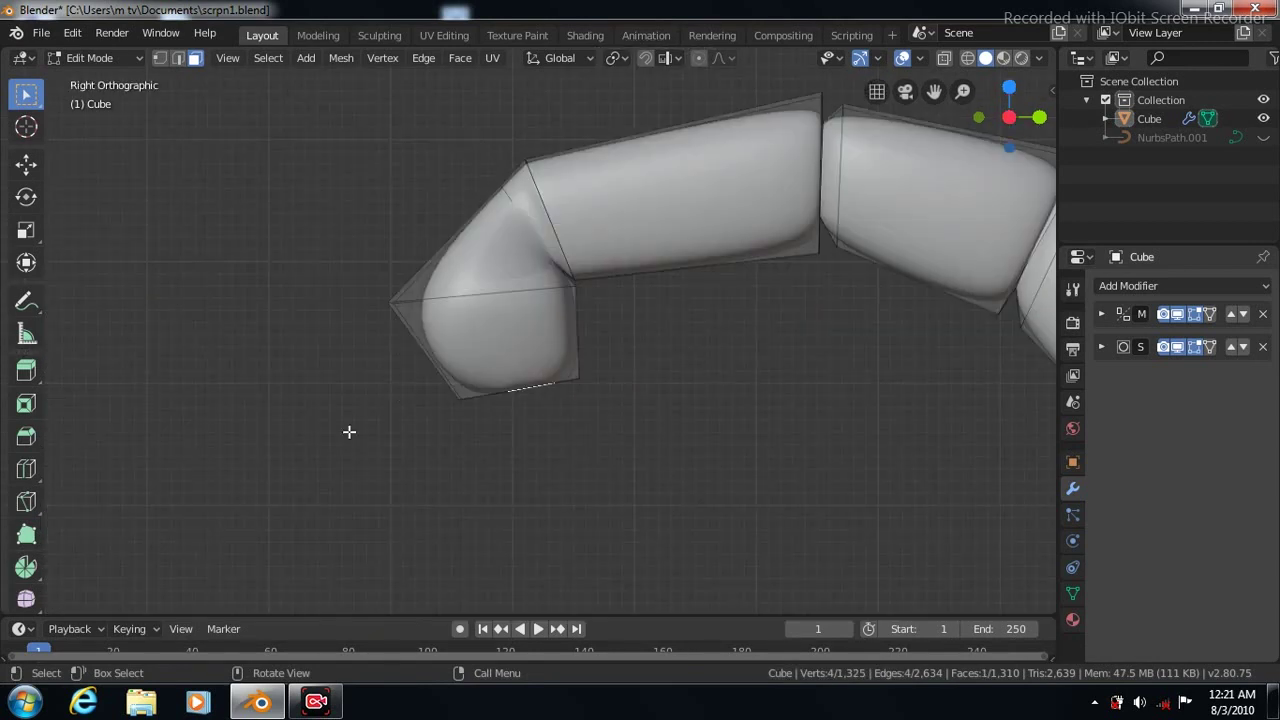
left_click(26, 370)
left_click_drag(551, 427, 571, 471)
left_click(26, 163)
left_click(26, 230)
key("s")
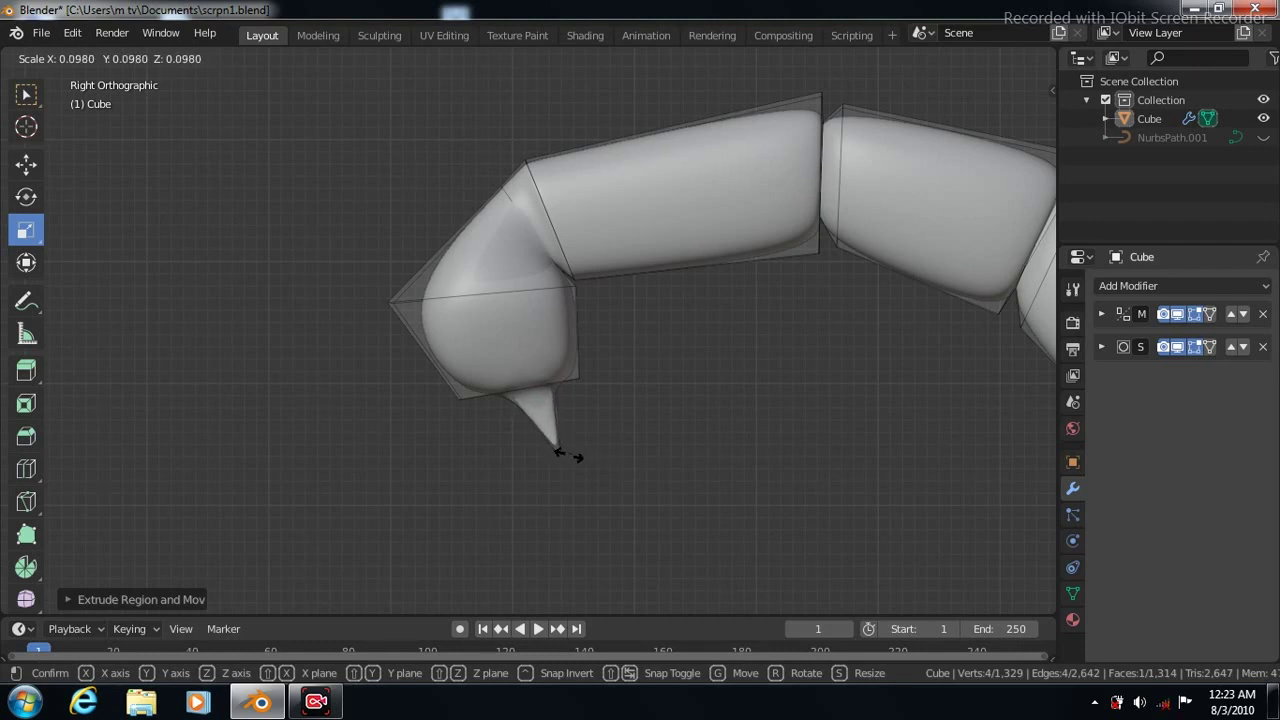
left_click(560, 452)
Pull the stinger tip far downward into a long, sharply tapered spike
key("KP_1")
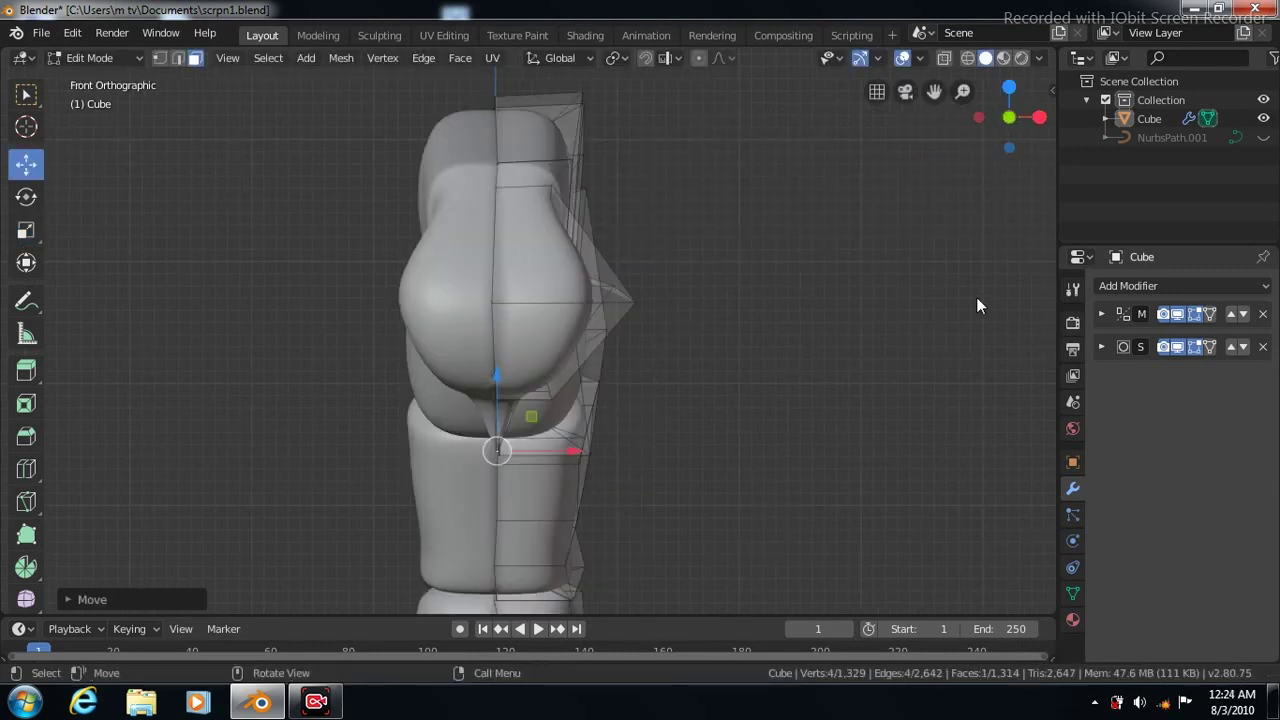
left_click_drag(933, 91, 925, 0)
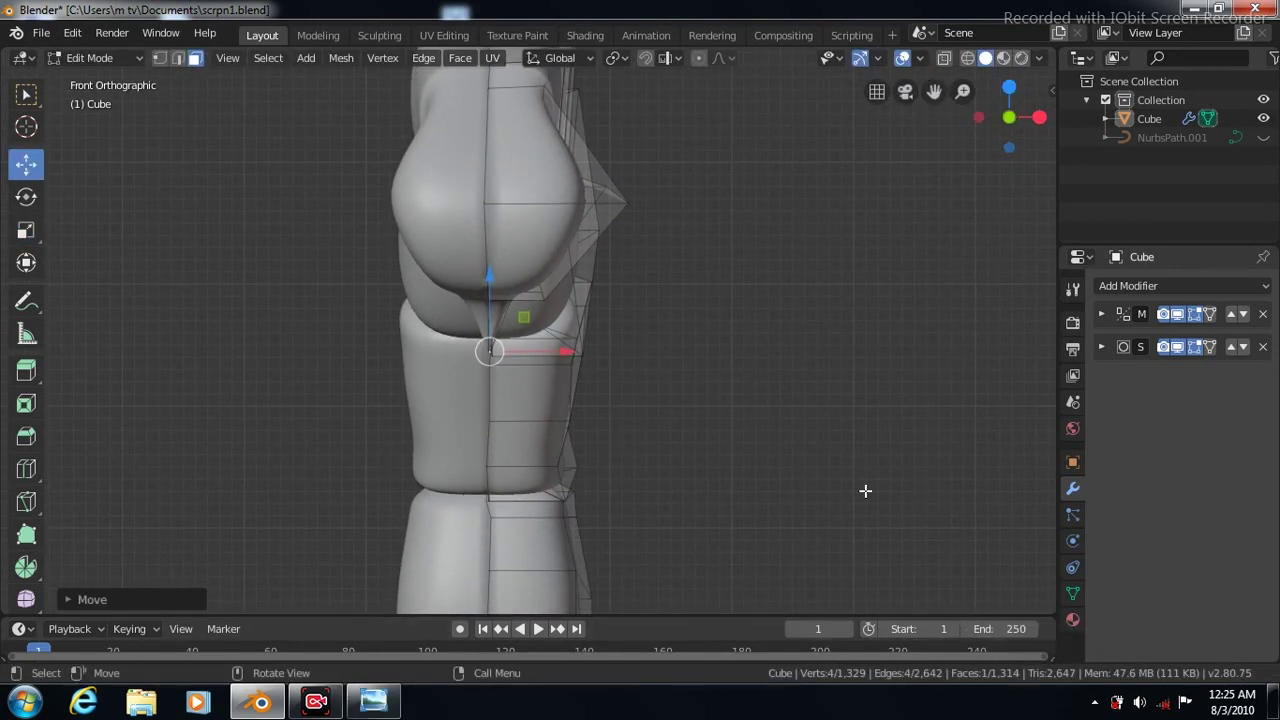
scroll(865, 491, "up", 3)
left_click_drag(933, 91, 940, 230)
key("KP_3")
left_click_drag(579, 421, 589, 586)
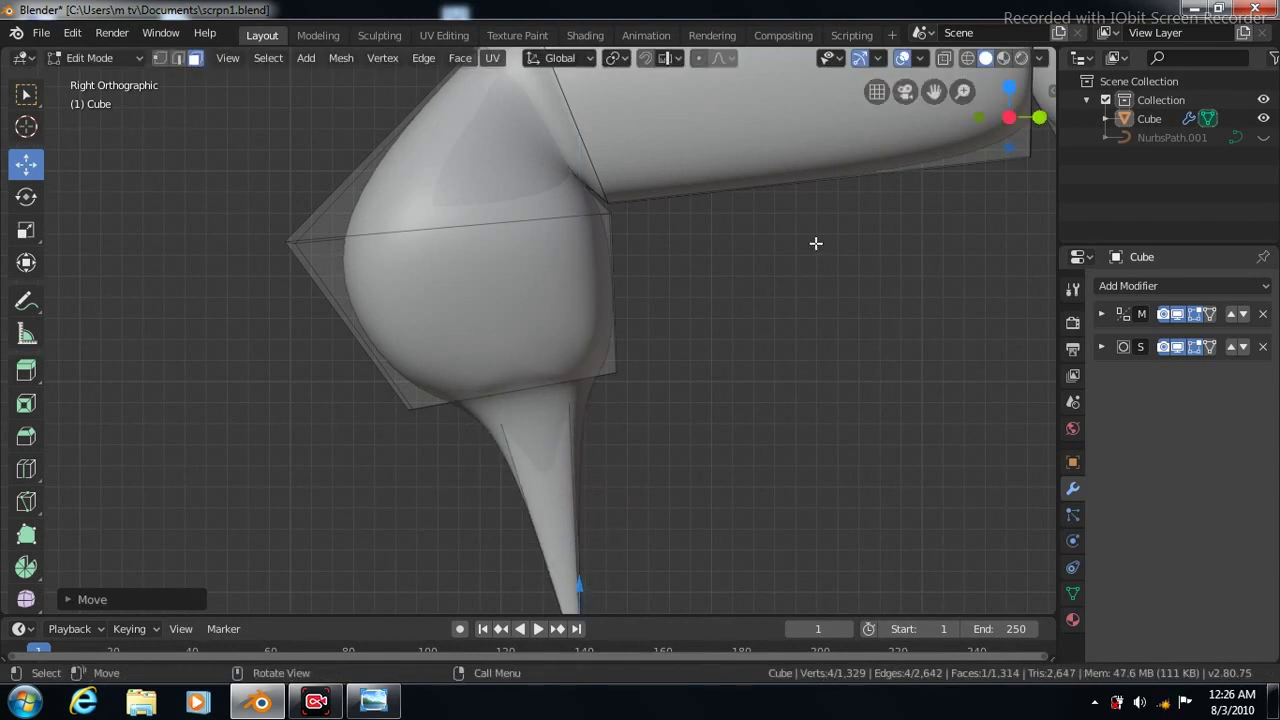
left_click_drag(933, 91, 925, 18)
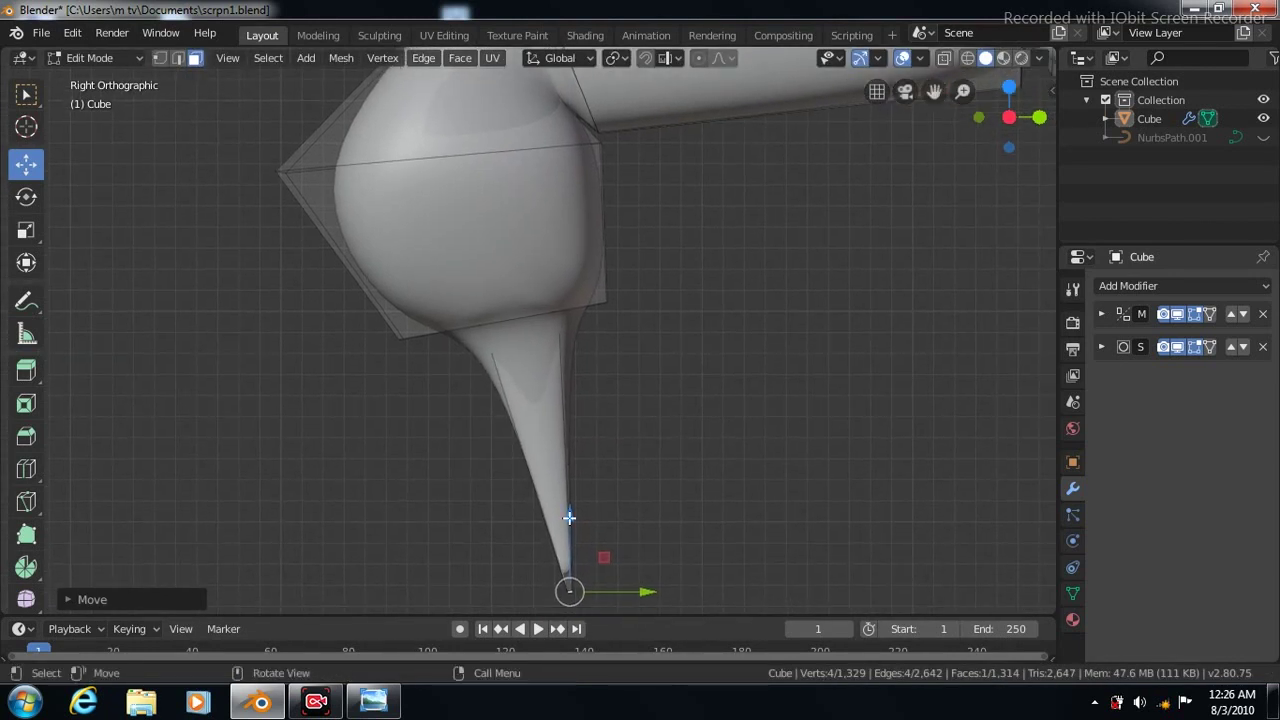
left_click_drag(567, 508, 563, 491)
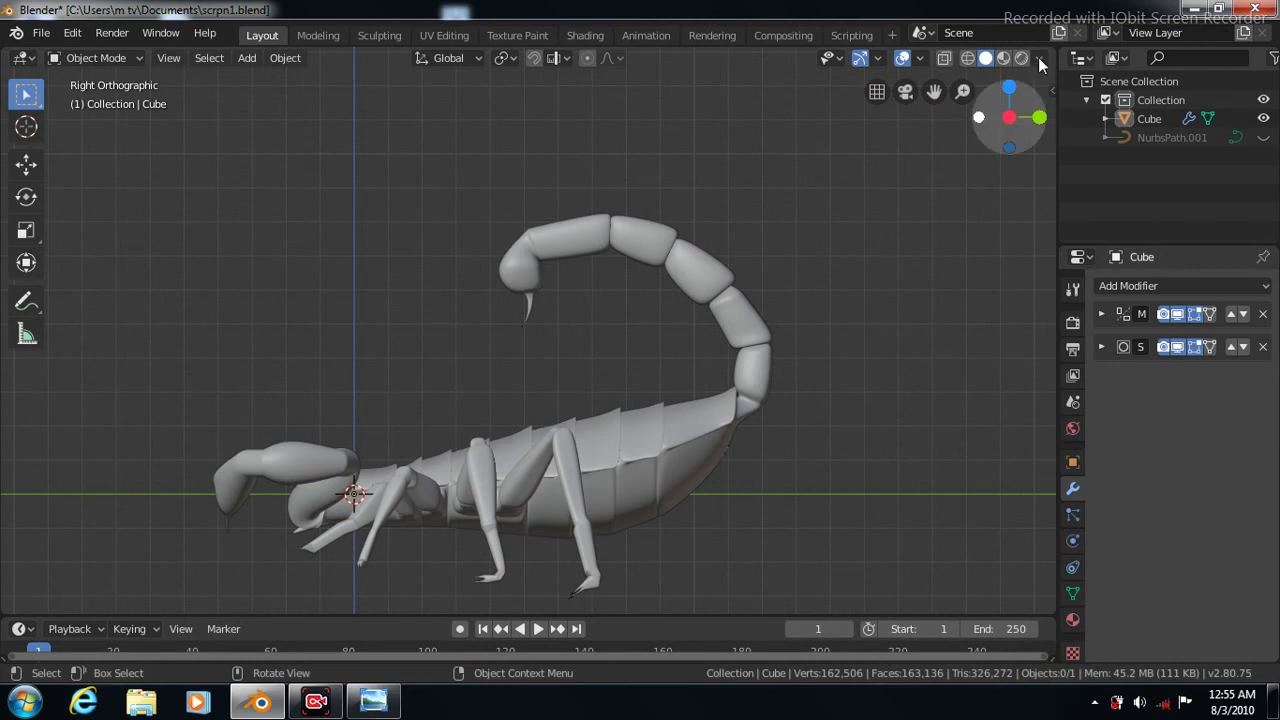
Set viewport shading to MatCap with the light grey matcap sphere and Single colour
left_click(1039, 58)
left_click(1014, 149)
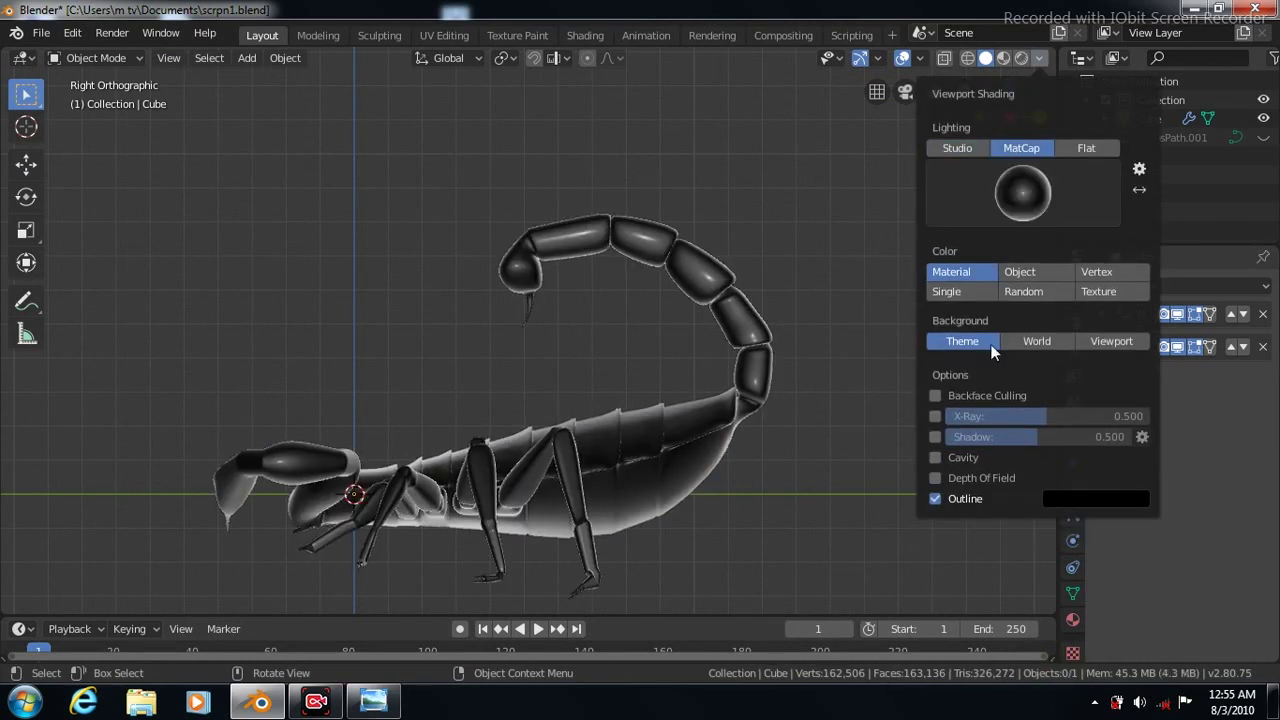
left_click(1064, 181)
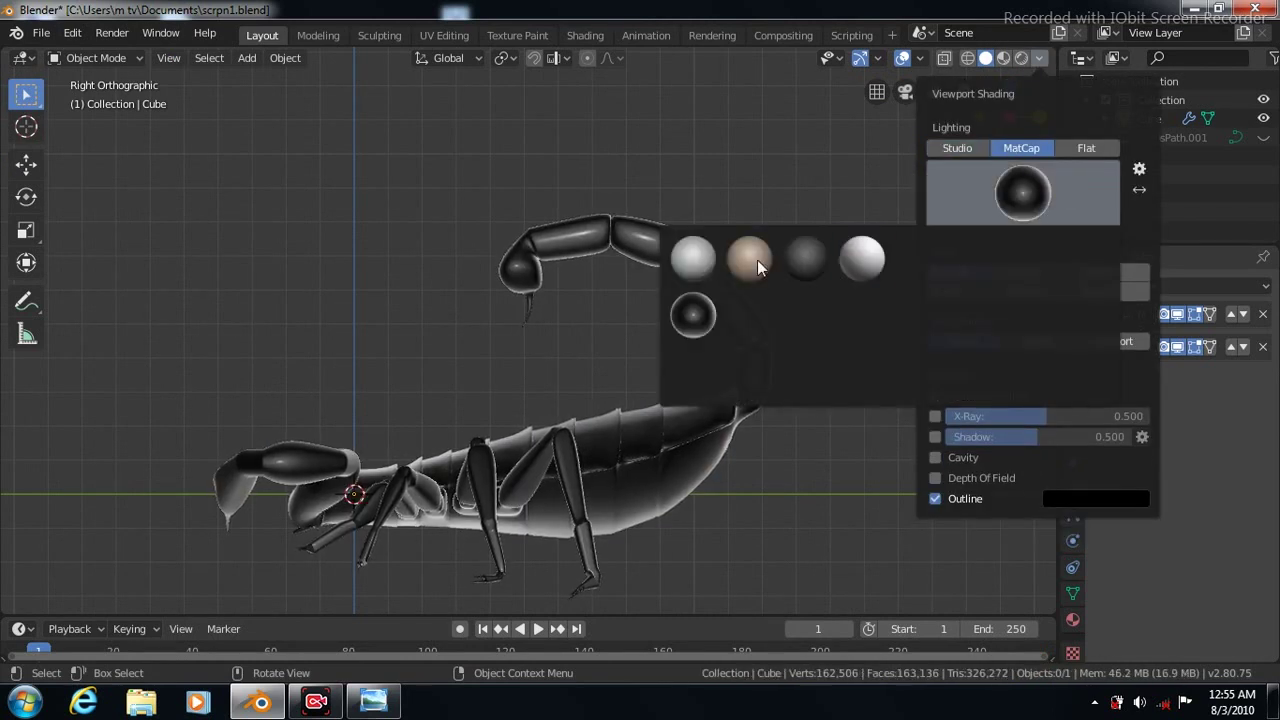
left_click(856, 259)
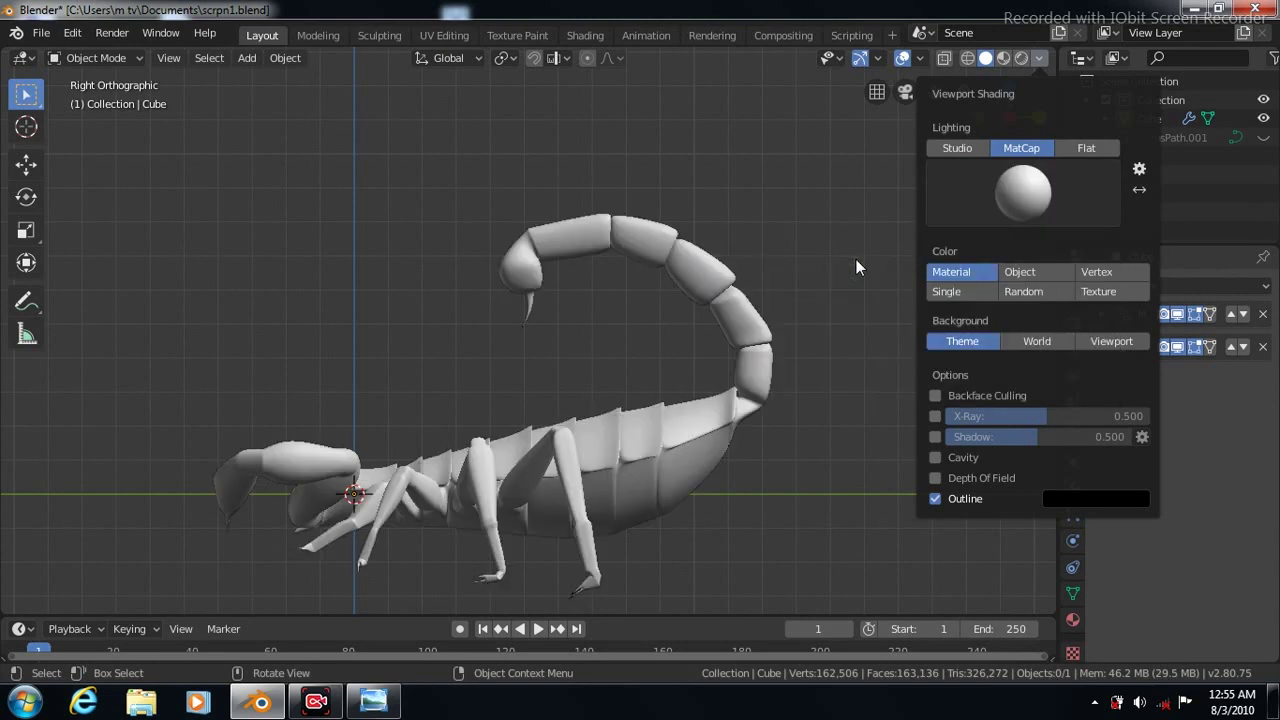
left_click(946, 291)
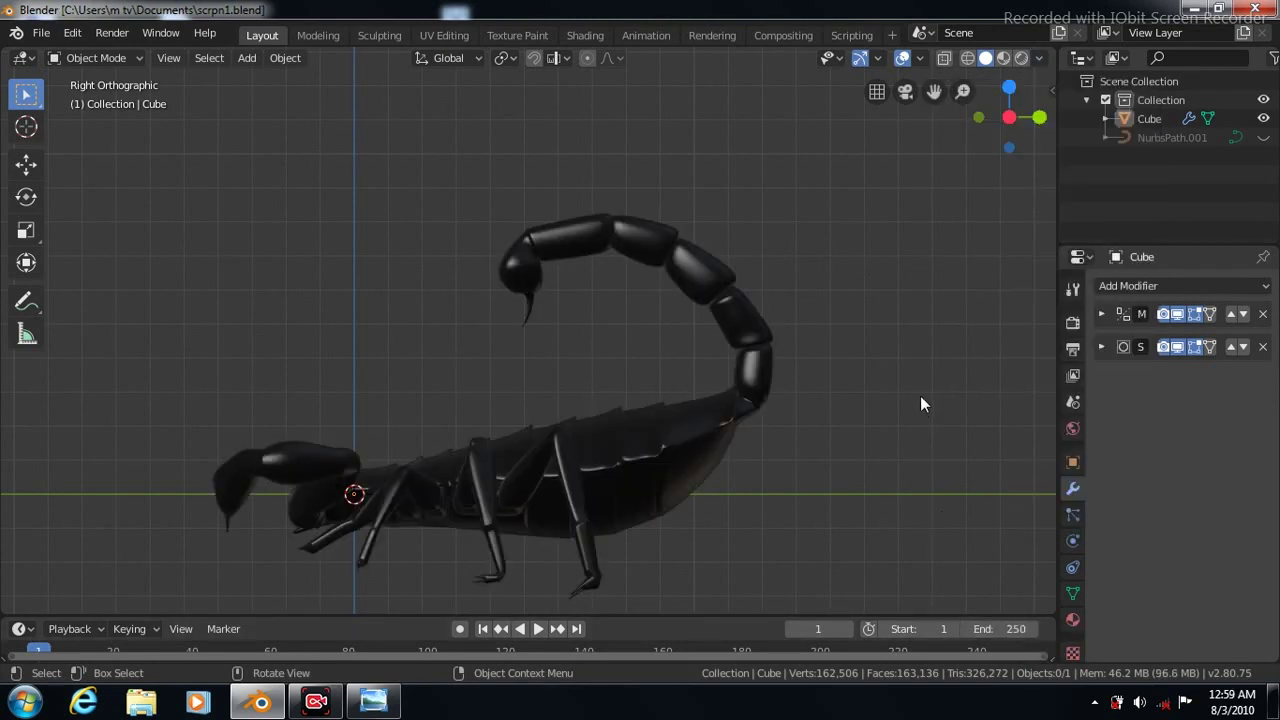